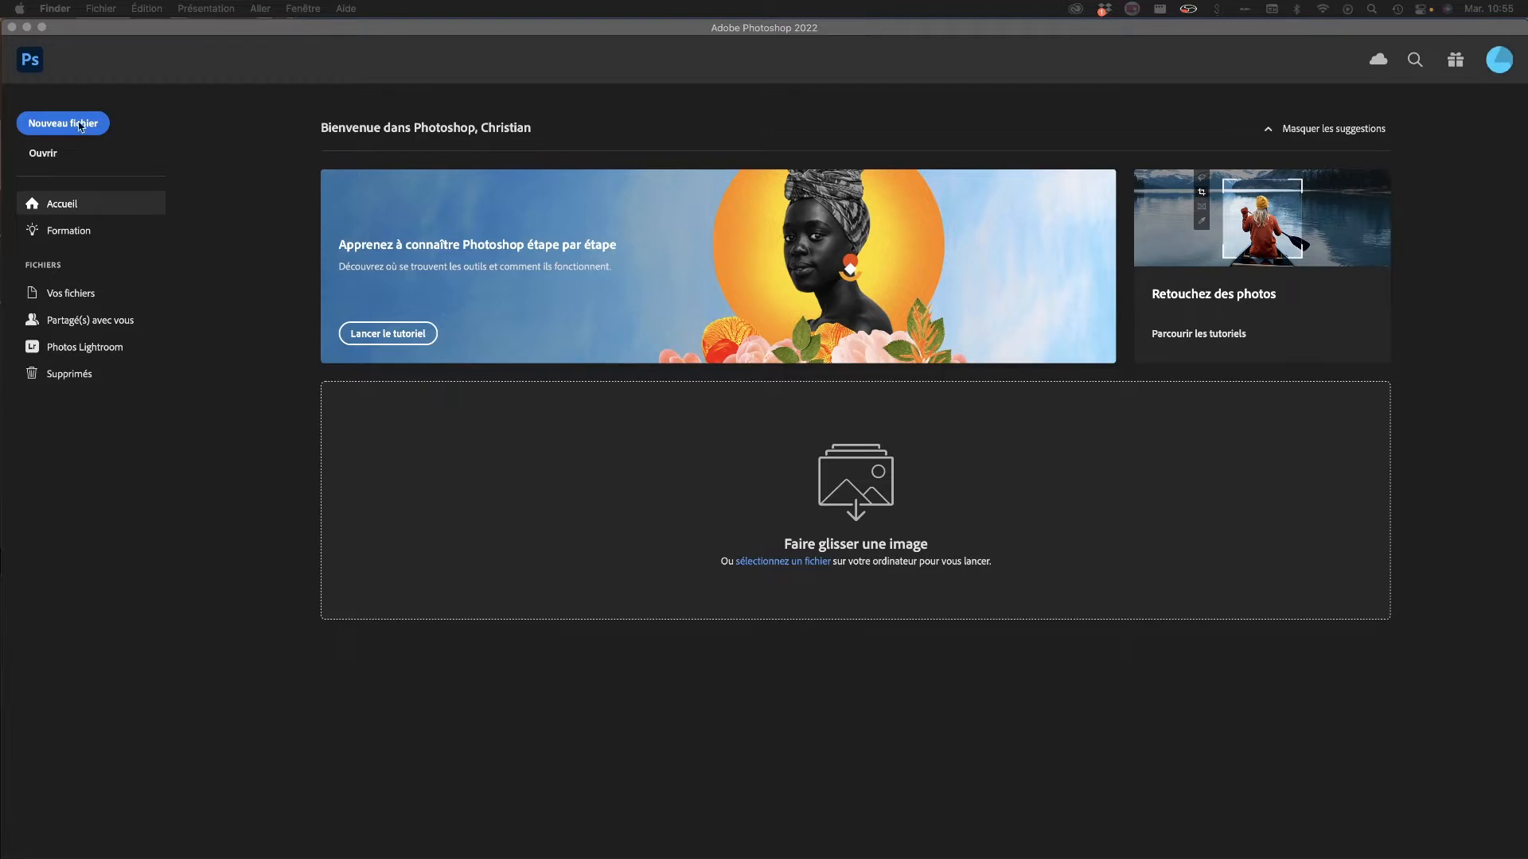
Step: Start a new document and browse the Photo, Impression, Illustration, Web, Mobile and Film et vidéo presets
left_click(63, 124)
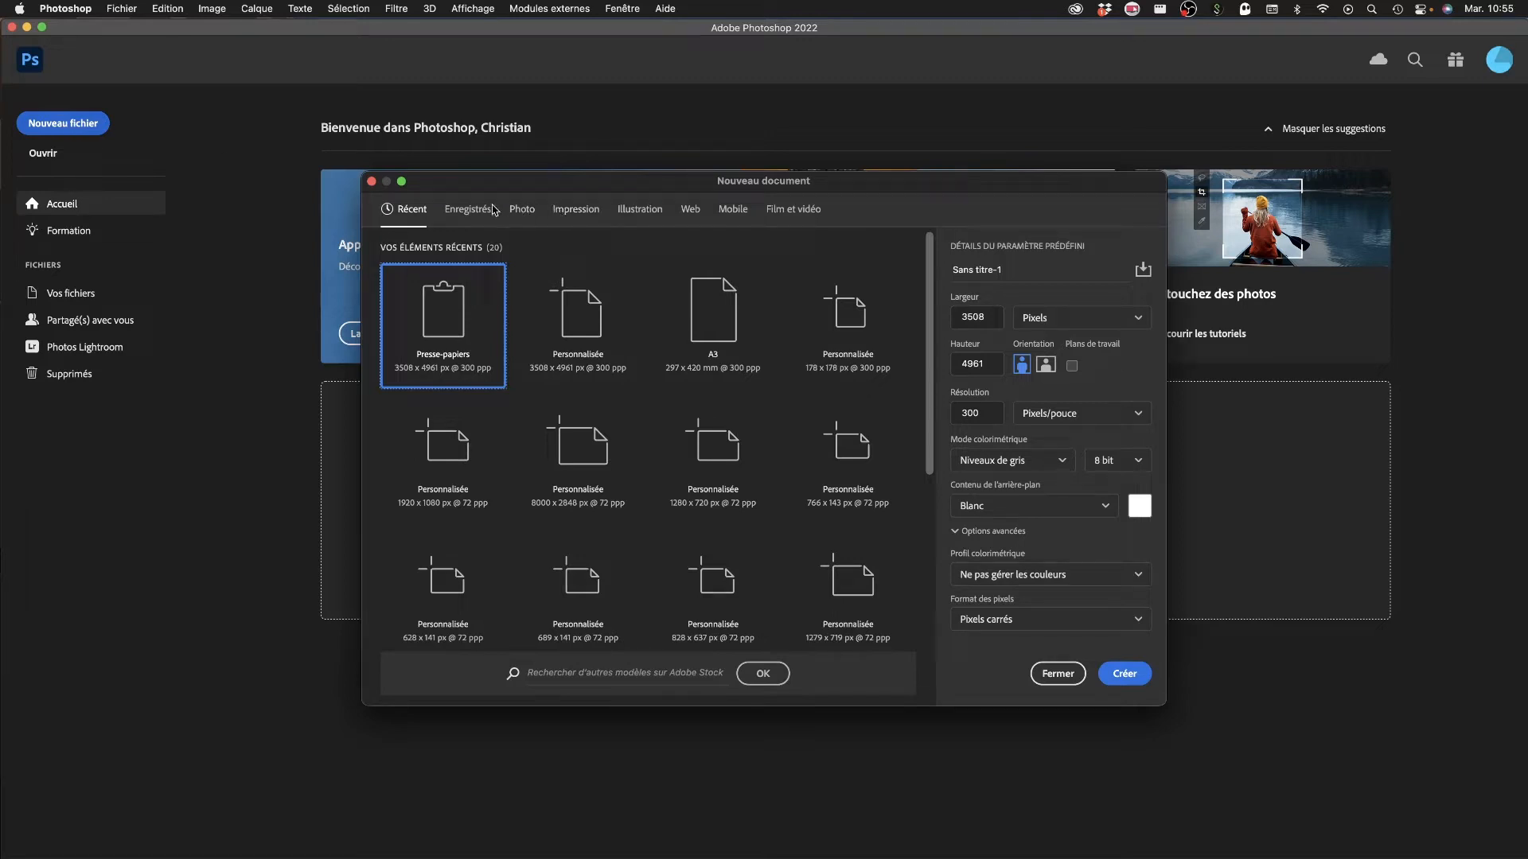
left_click(524, 210)
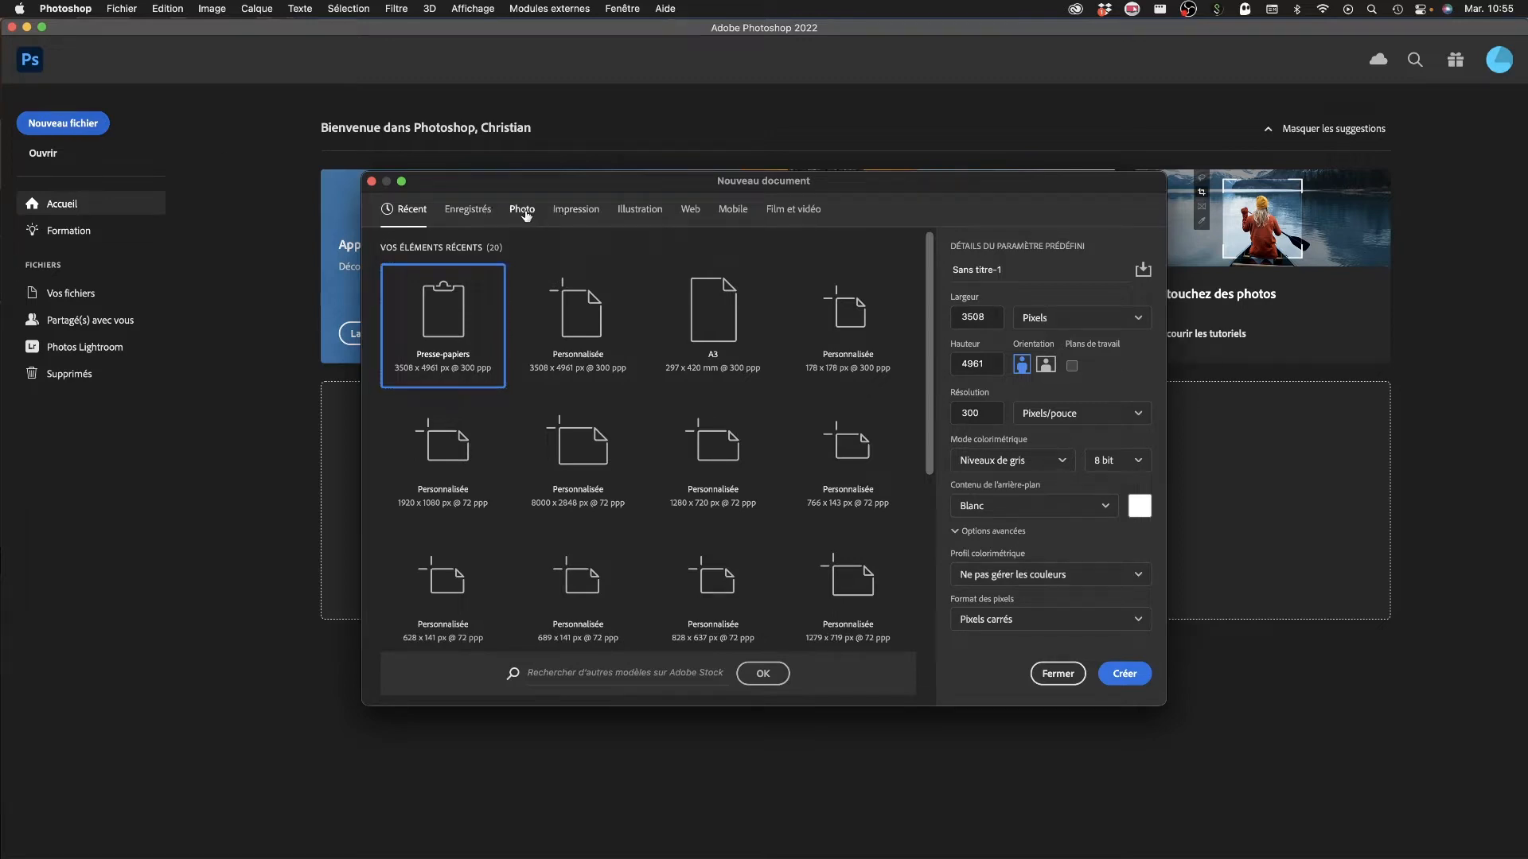
left_click(580, 215)
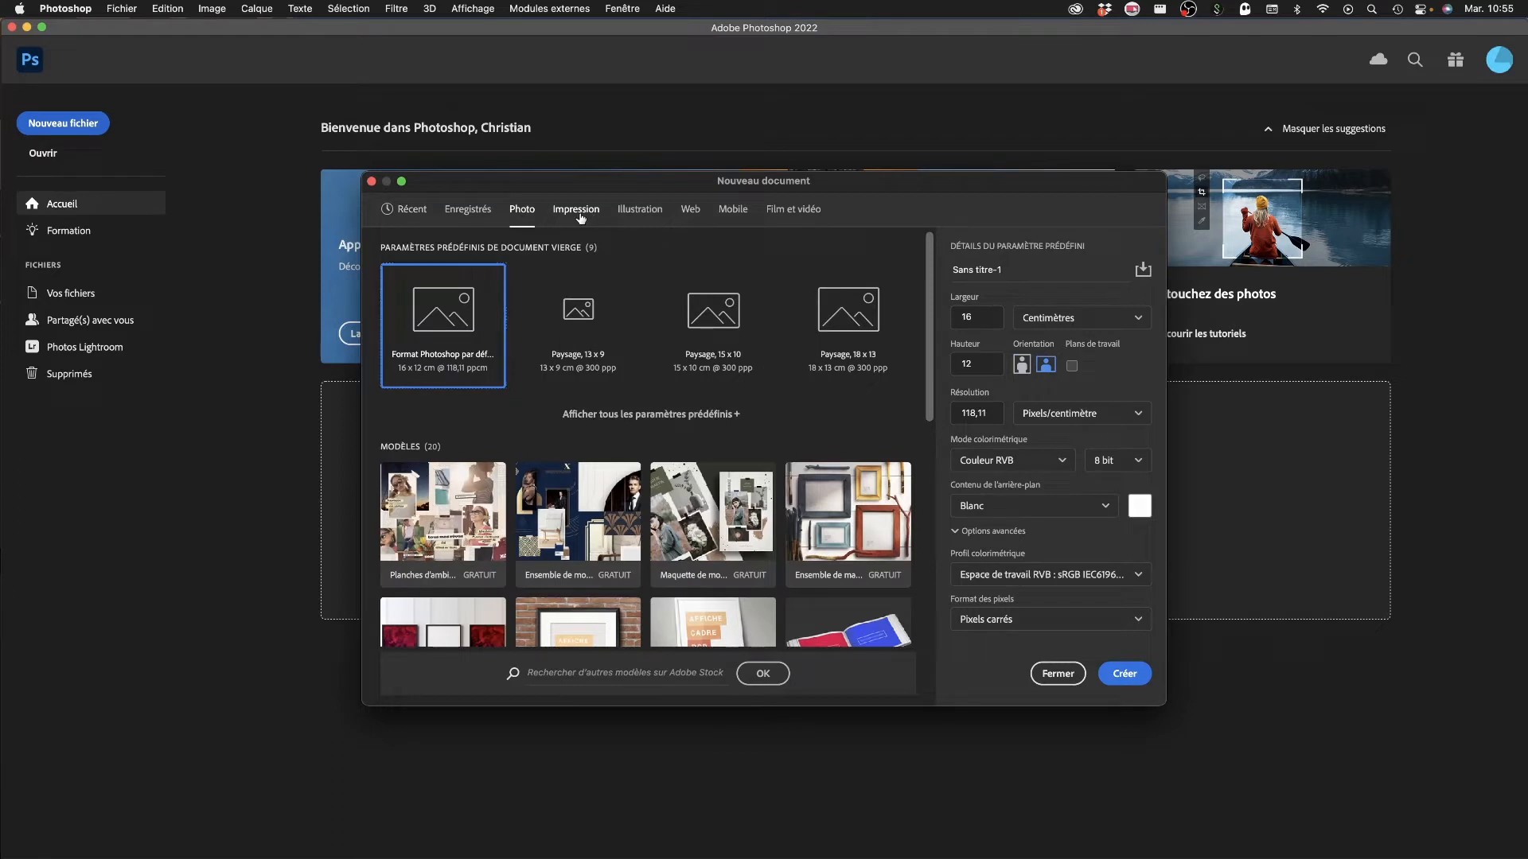
left_click(642, 210)
left_click(690, 211)
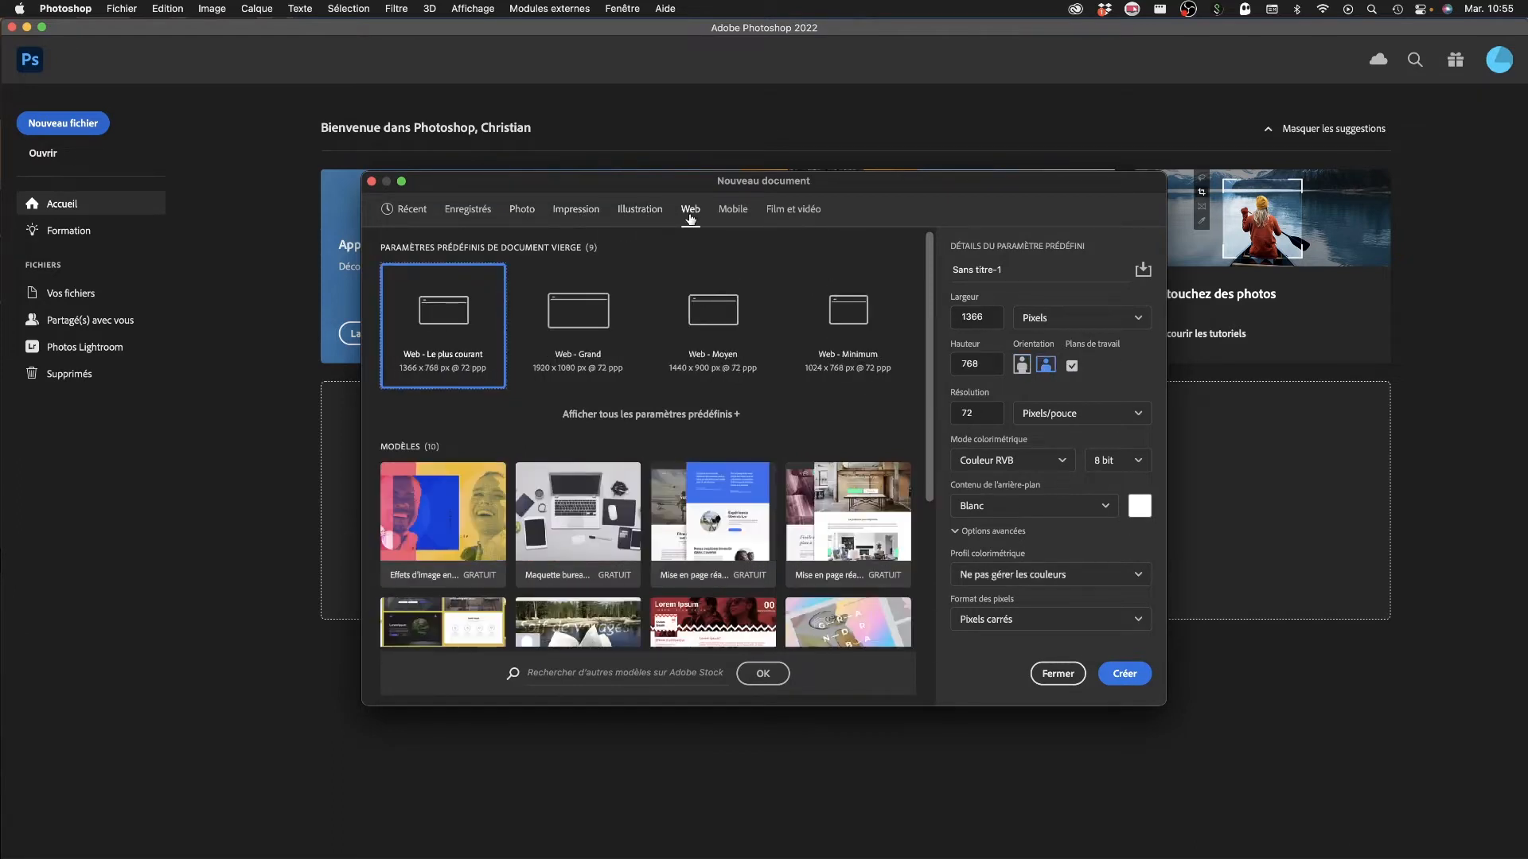
left_click(733, 213)
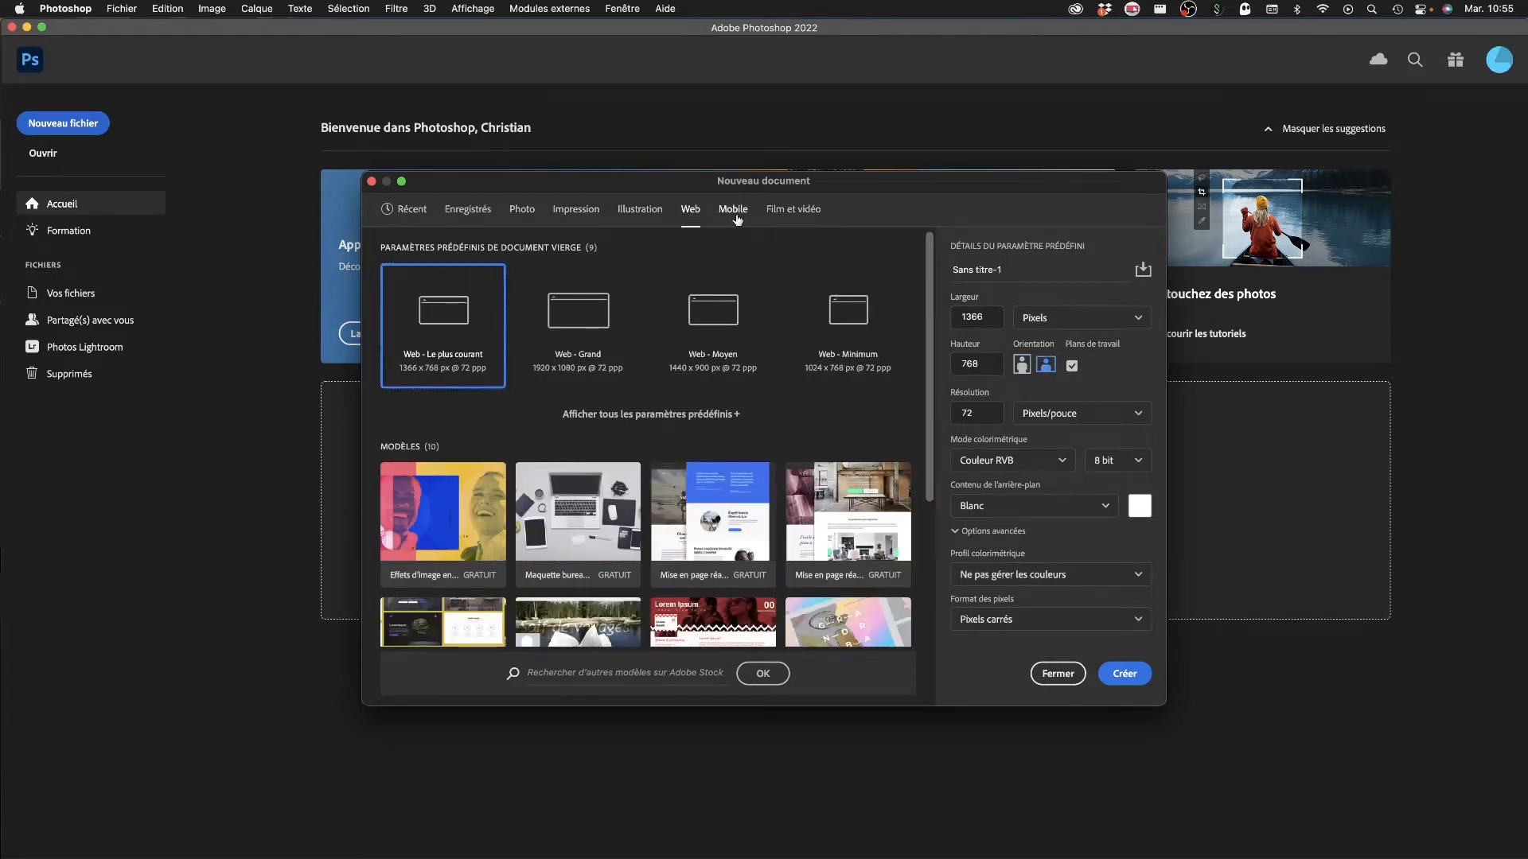
left_click(792, 215)
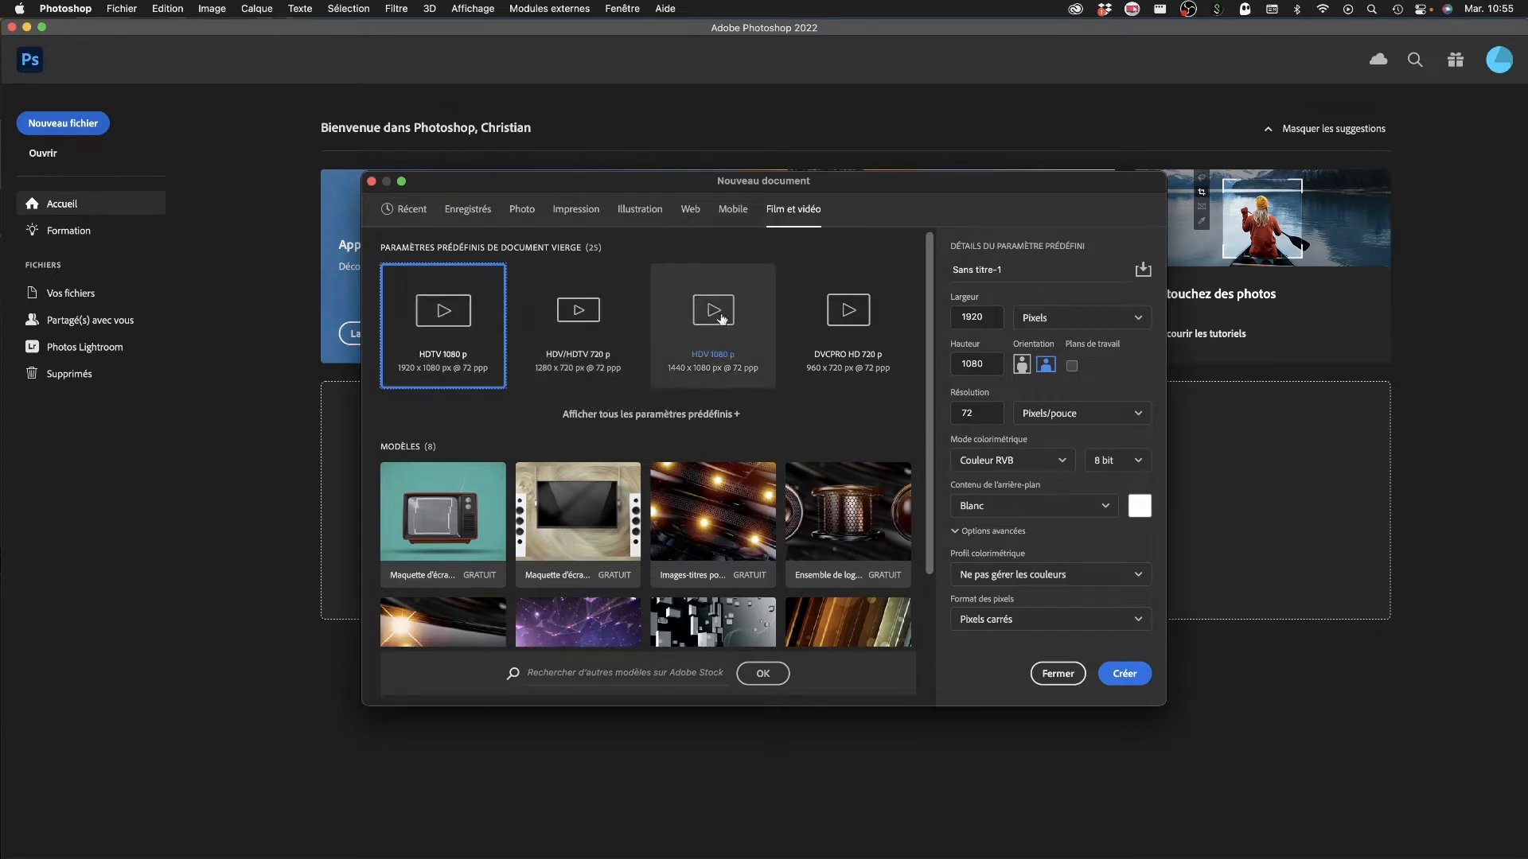
Step: Review the Web, Illustration, Impression, Photo and recent presets, check the recent A3 format, and close without creating a document
left_click(685, 211)
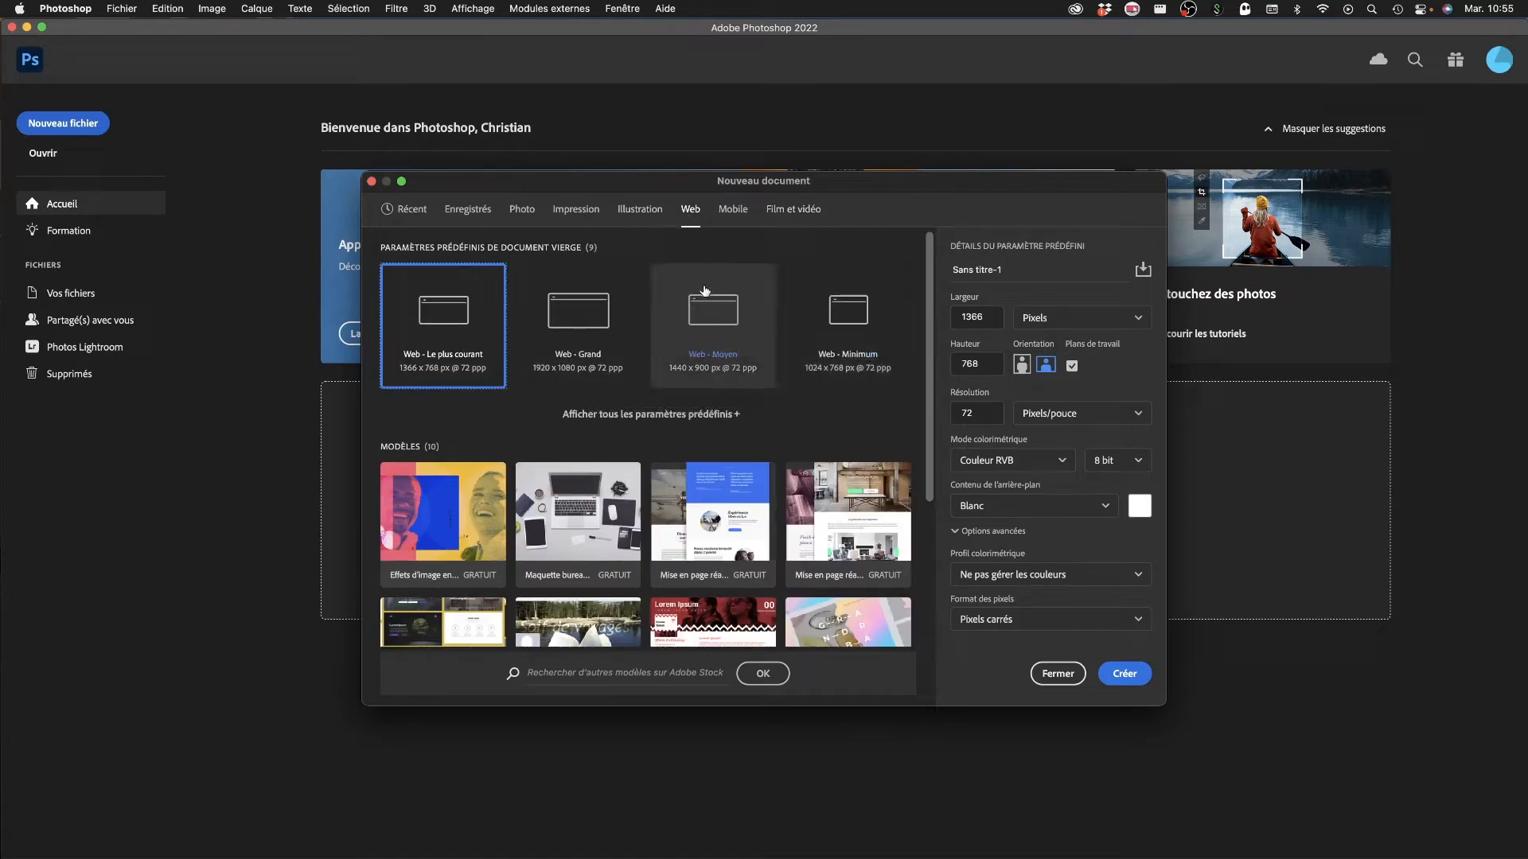
left_click(635, 212)
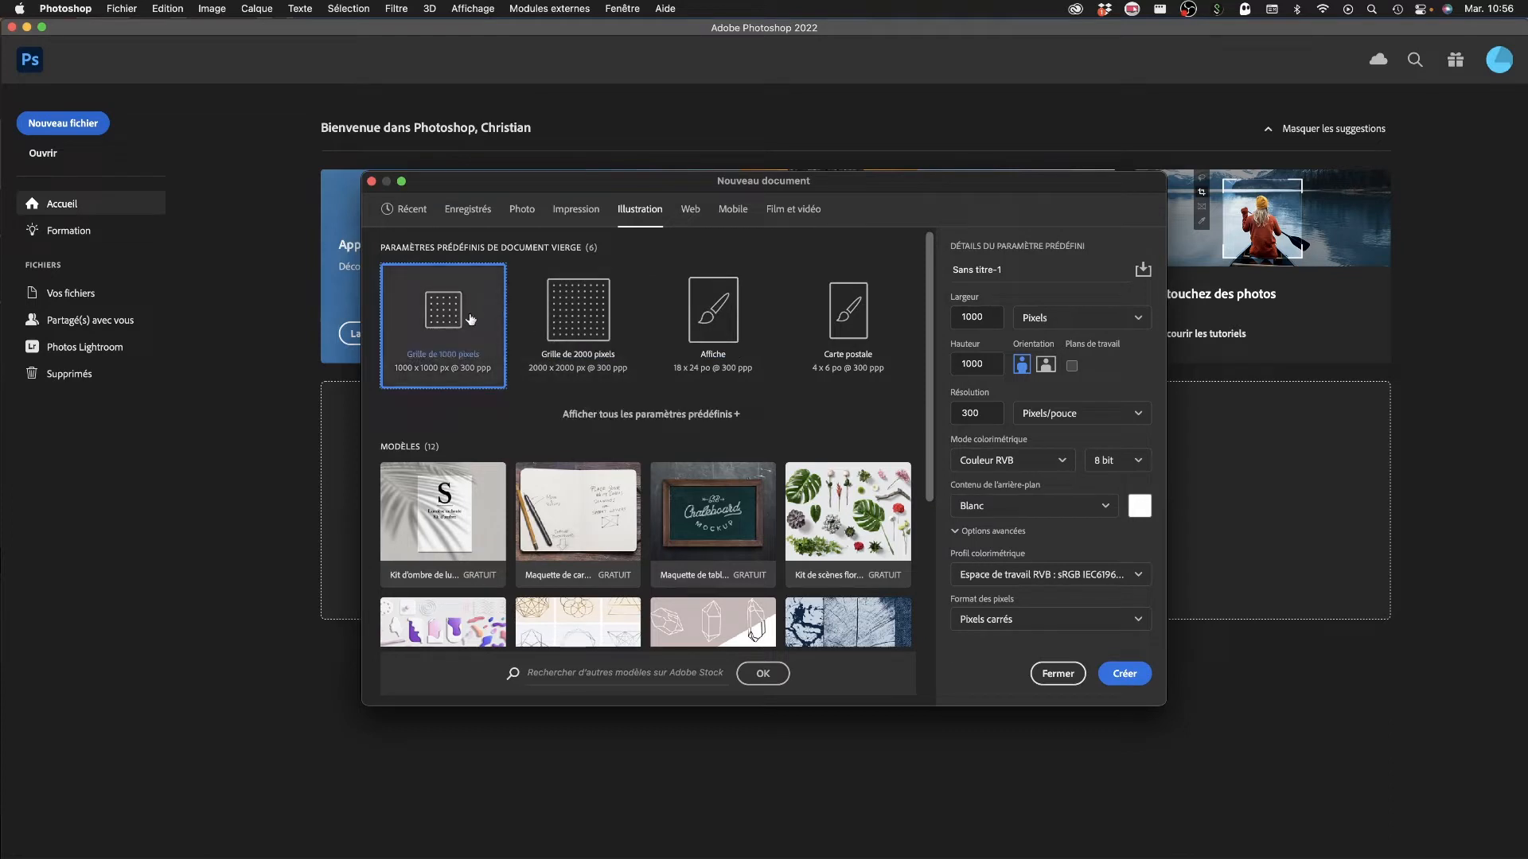
left_click(564, 211)
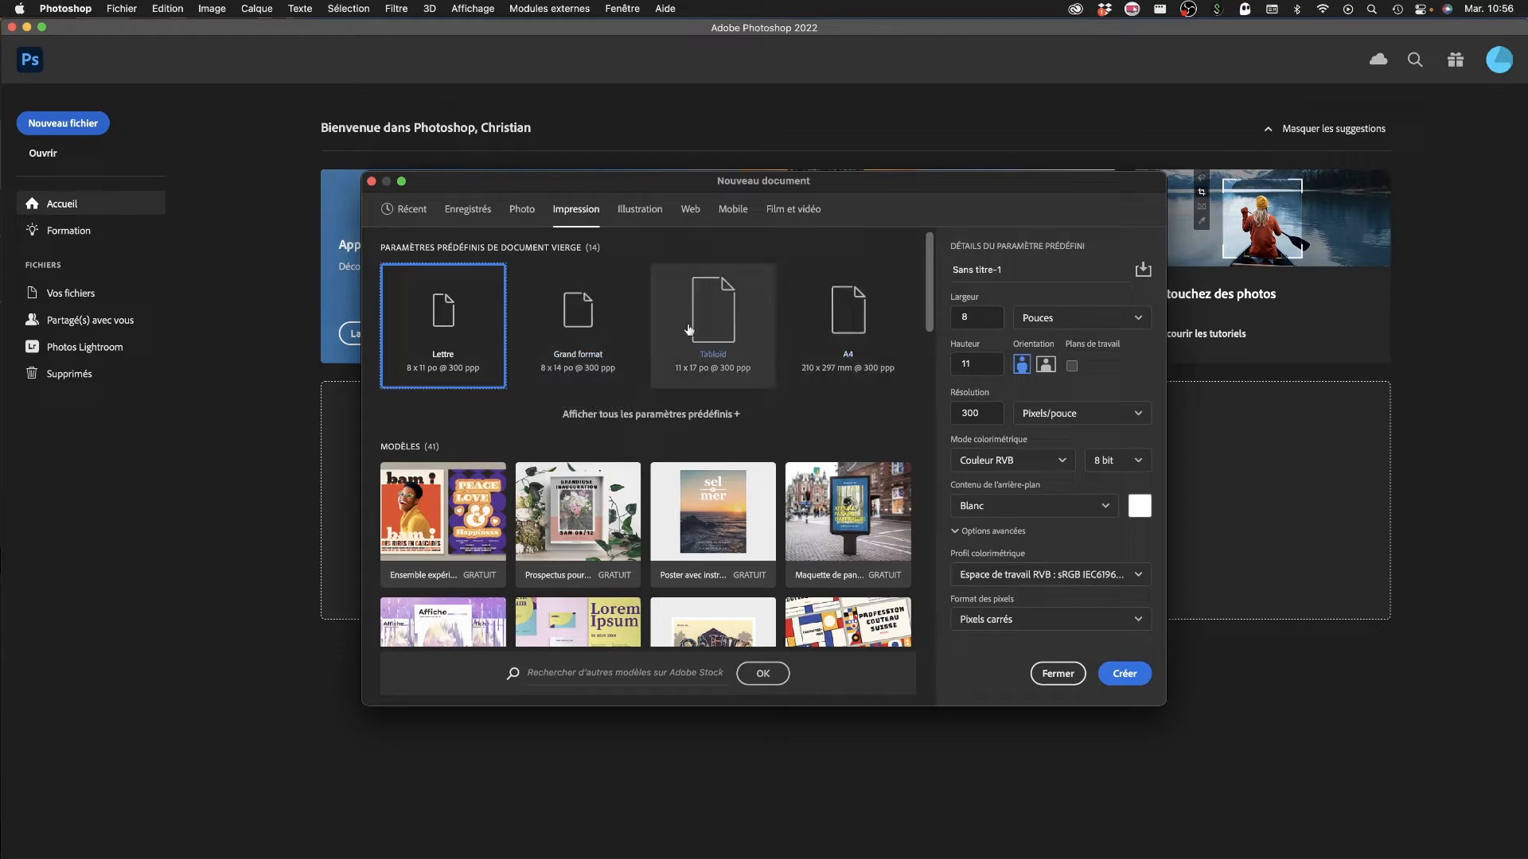
left_click(522, 210)
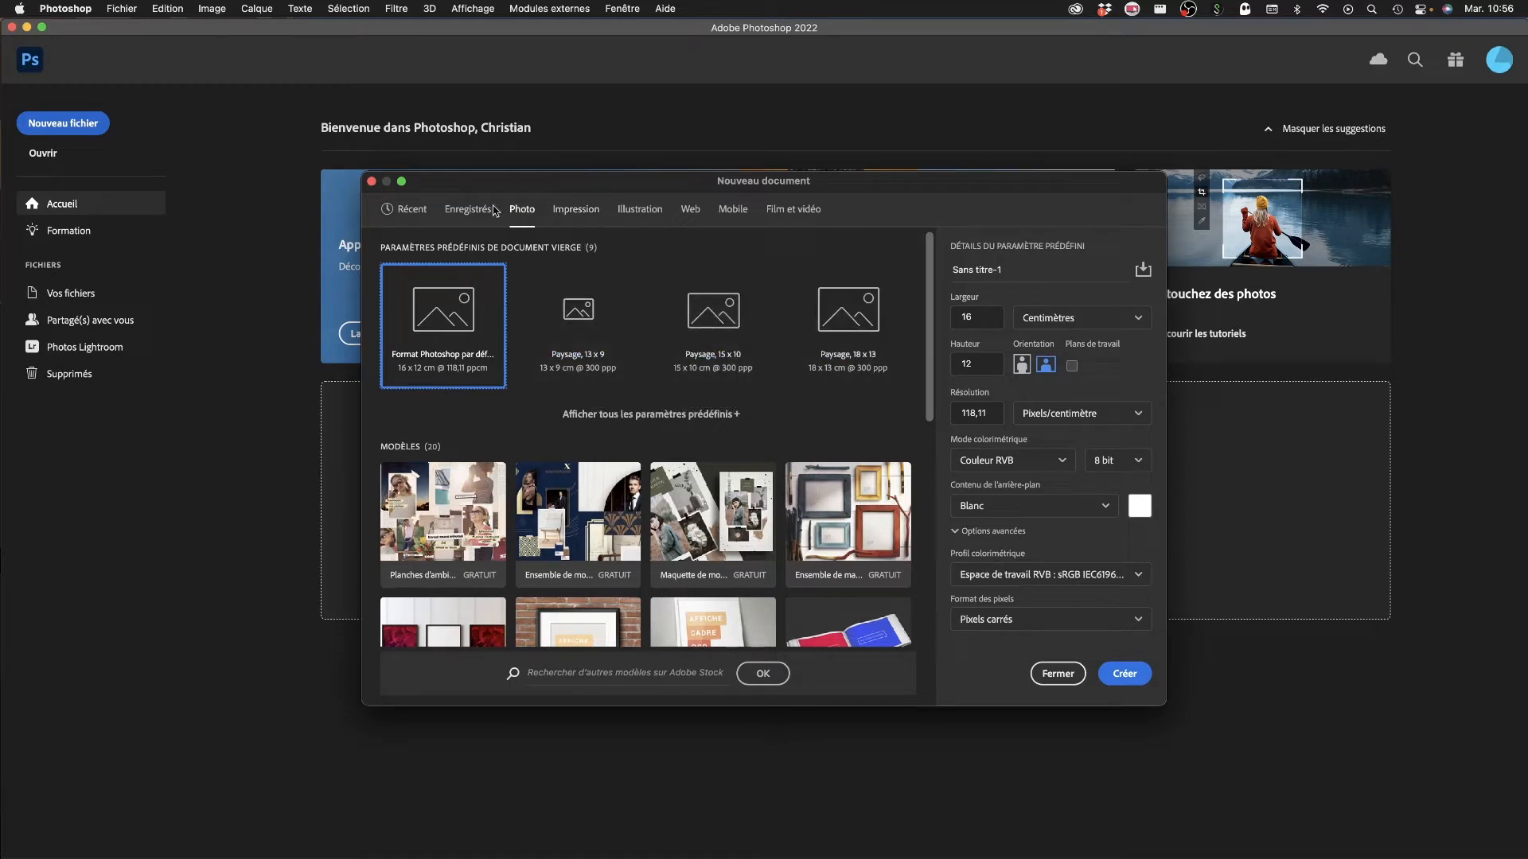
left_click(412, 209)
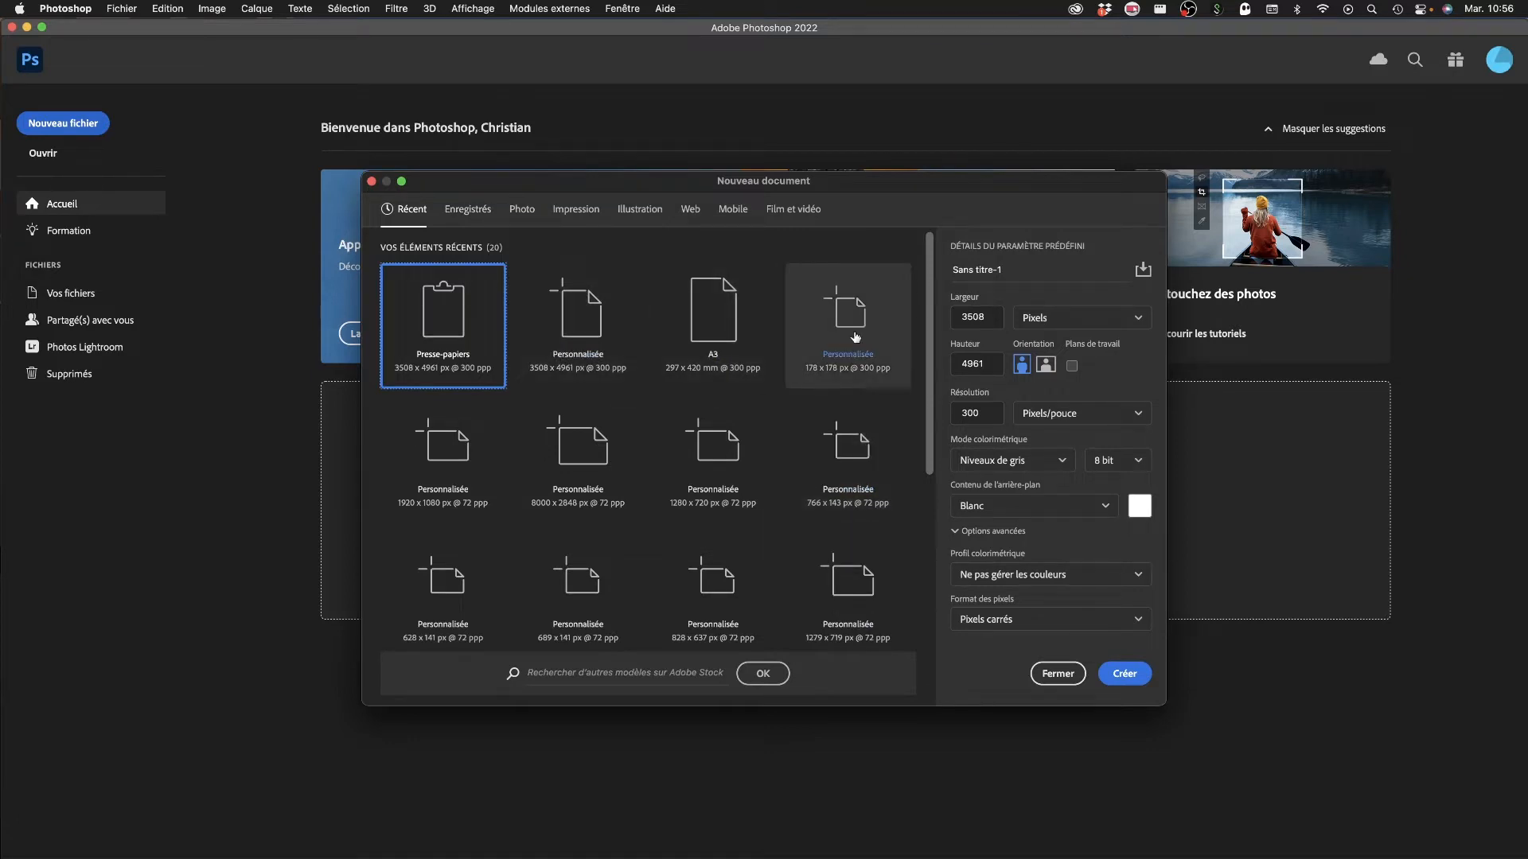
left_click(722, 313)
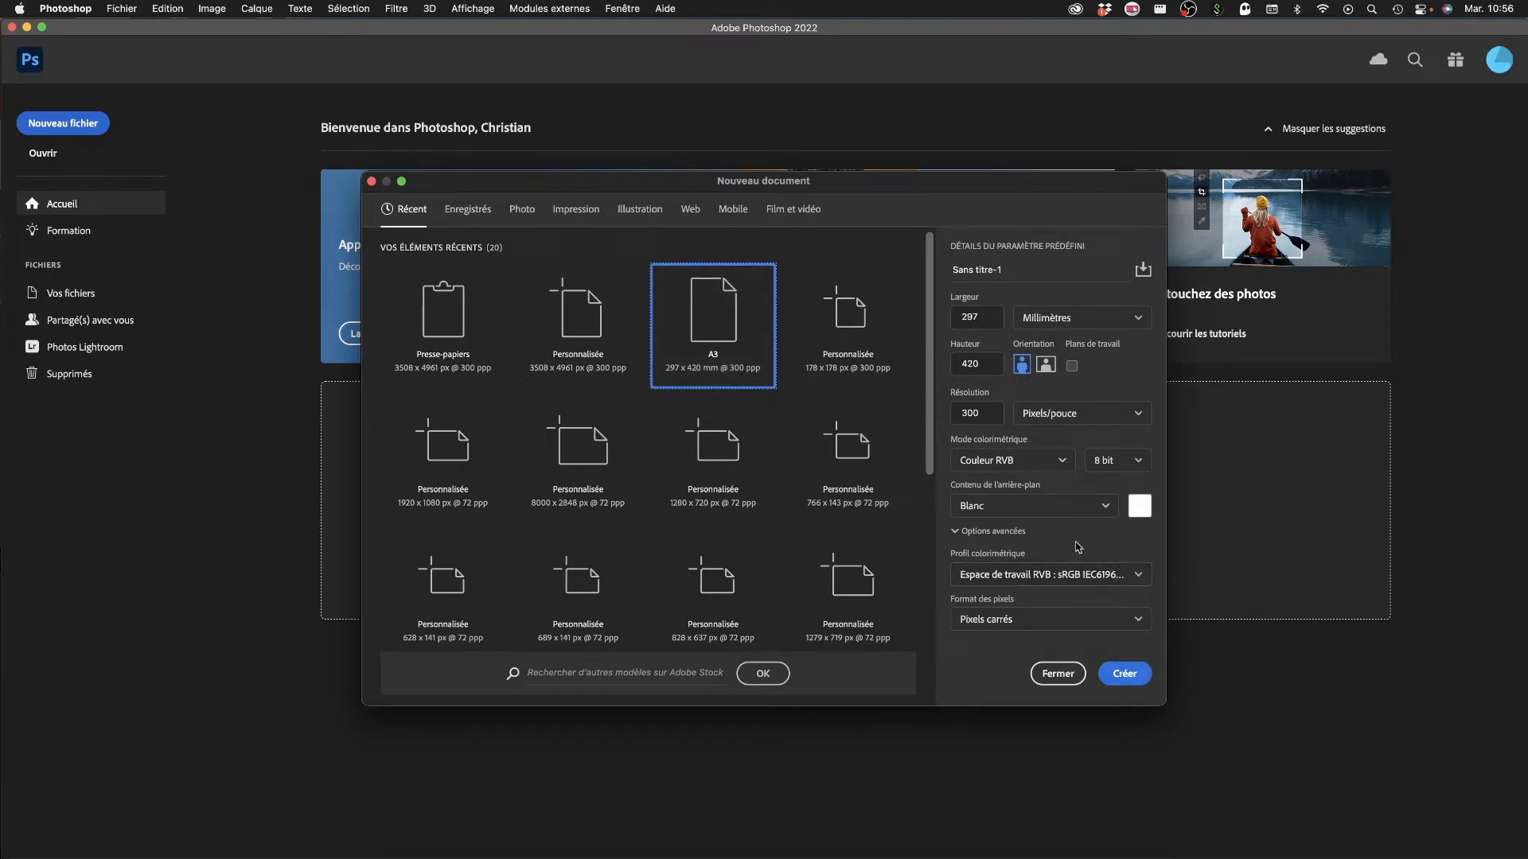
left_click(1057, 674)
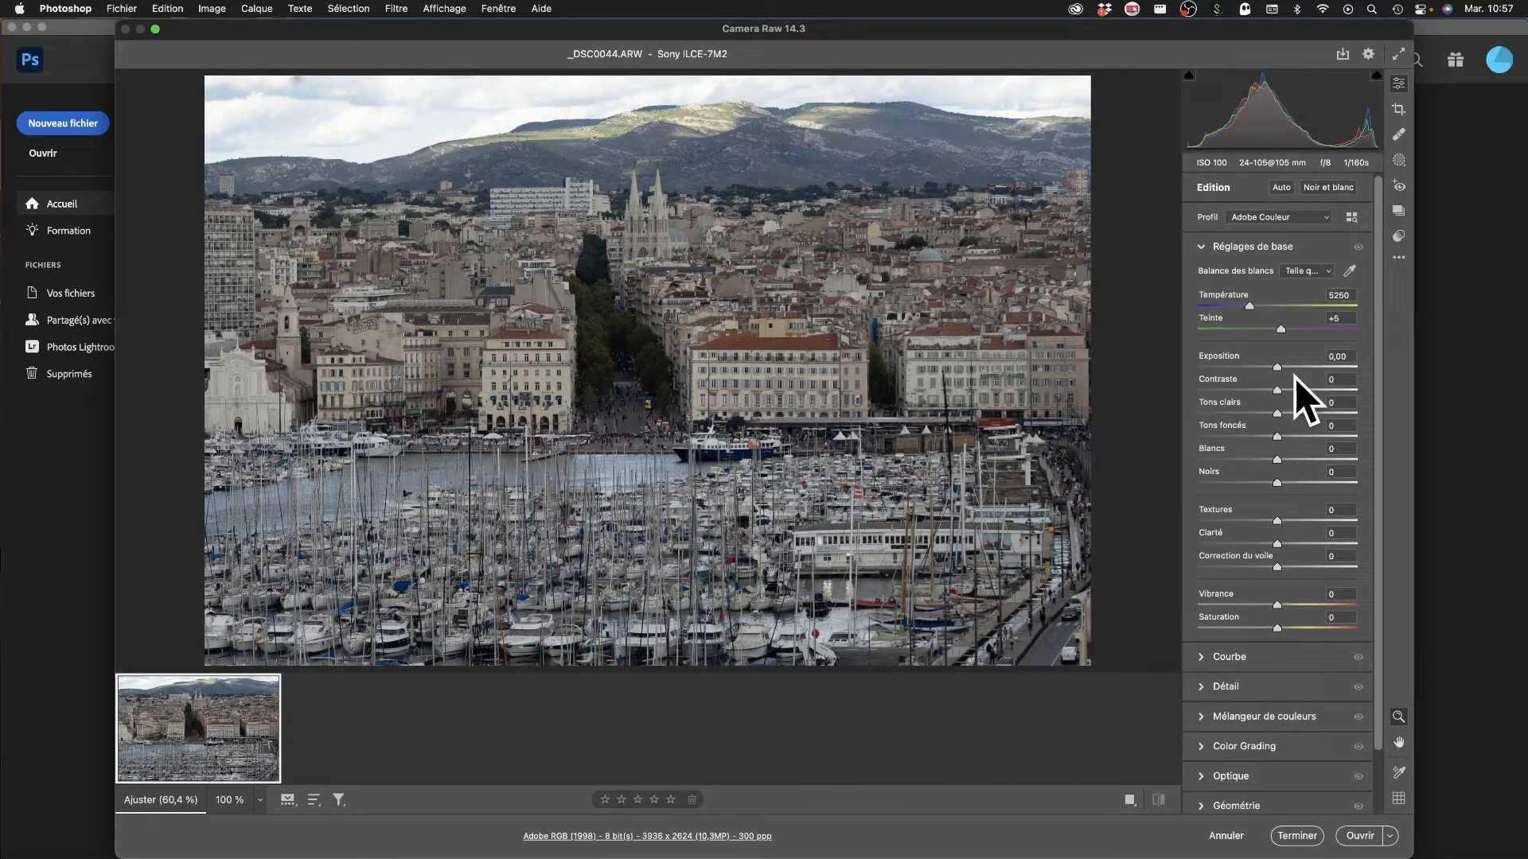
Step: Set Exposition +0,25, Contraste +14, Tons clairs -9, Tons foncés +14, Noirs -10, Textures +18, Clarté +11, Correction du voile +13, Vibrance +15, and open the photo
left_click_drag(1274, 371, 1276, 372)
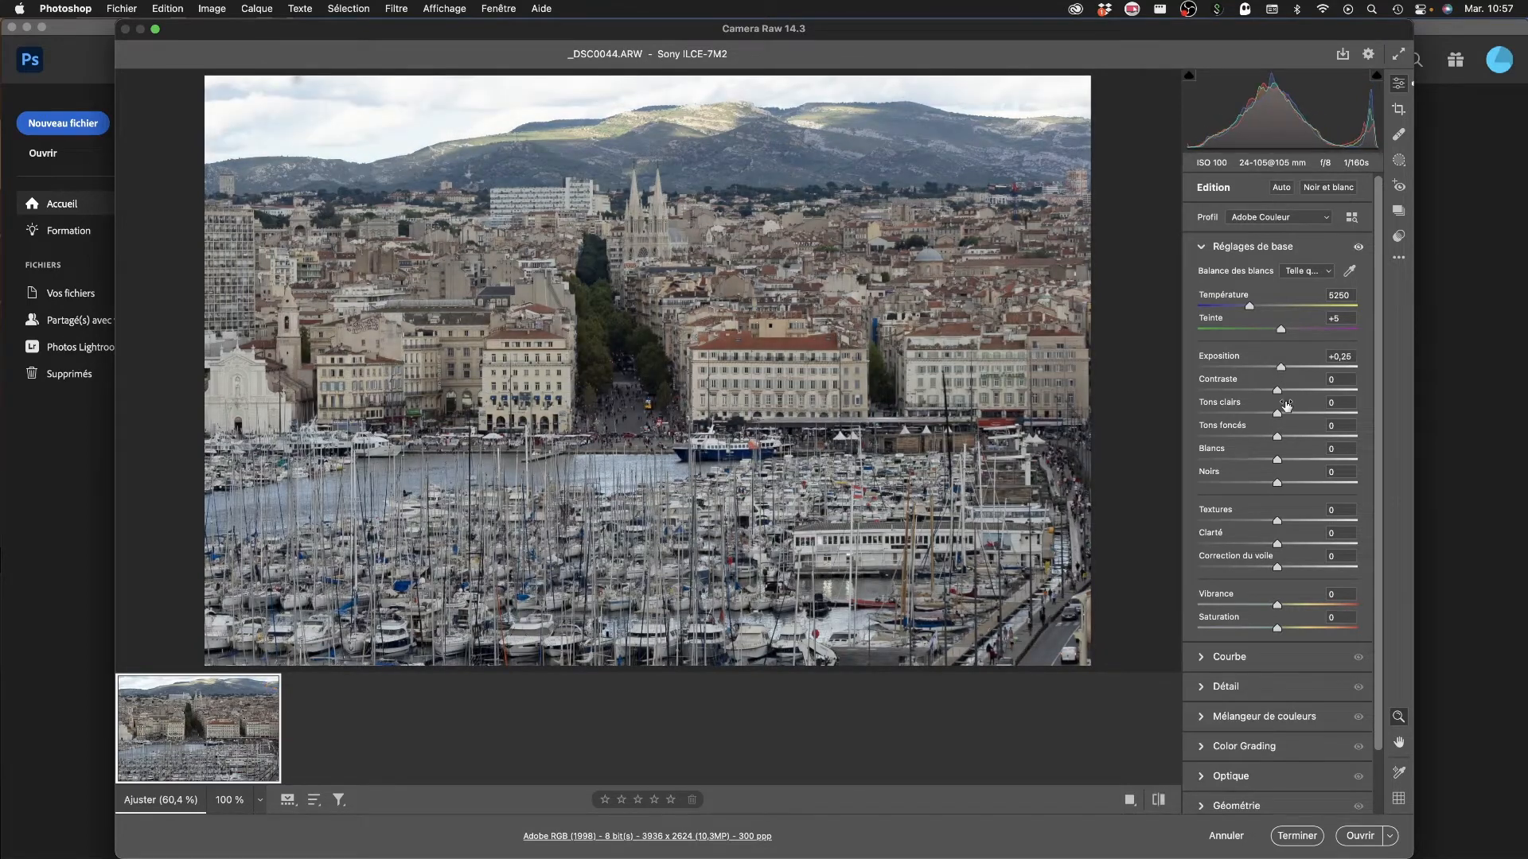
left_click_drag(1278, 389, 1269, 414)
left_click_drag(1277, 437, 1289, 610)
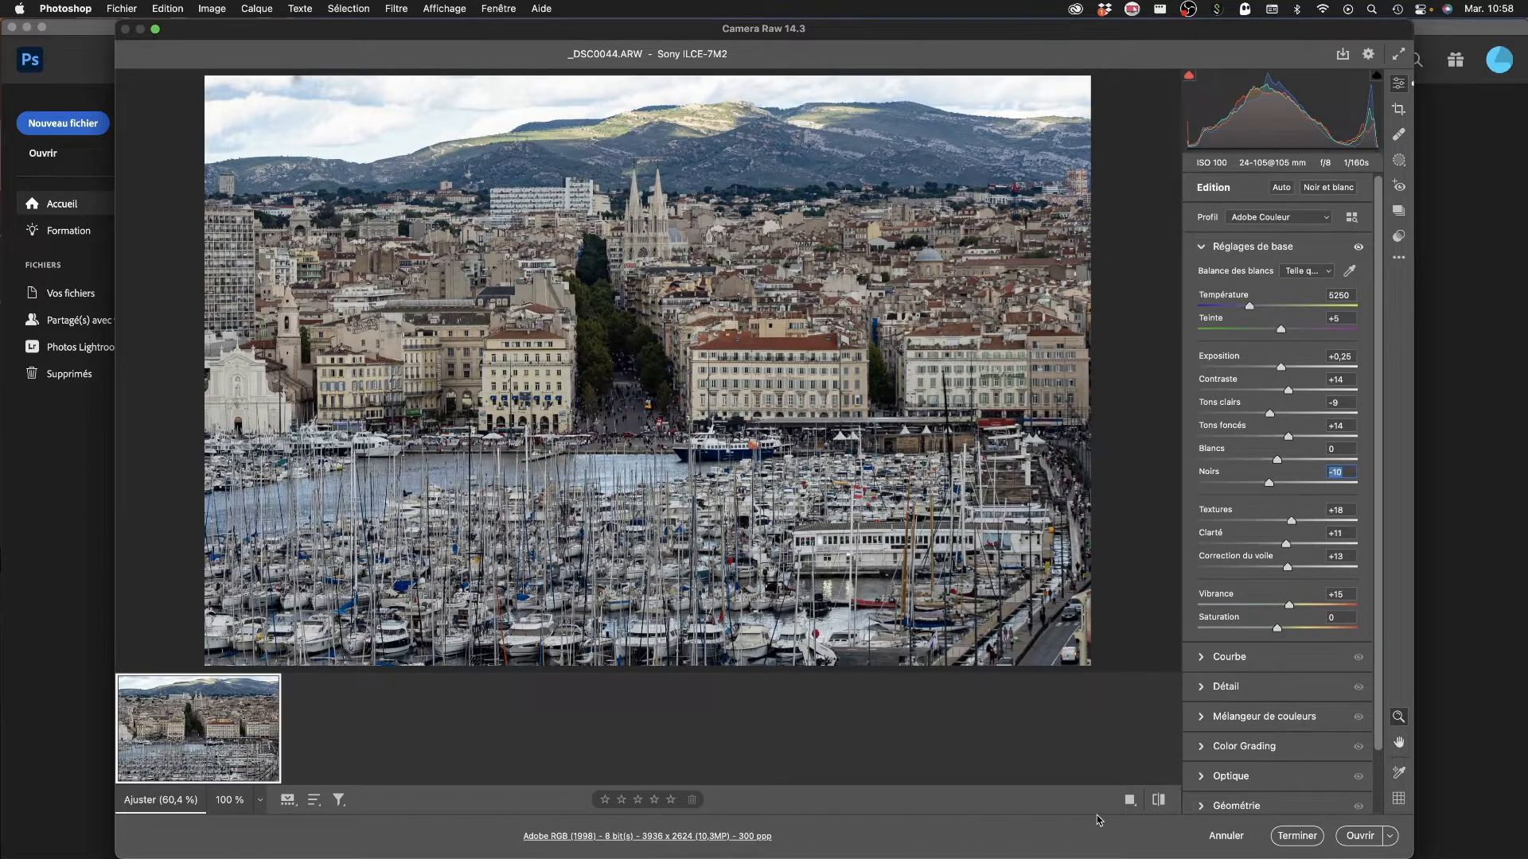
left_click(1369, 845)
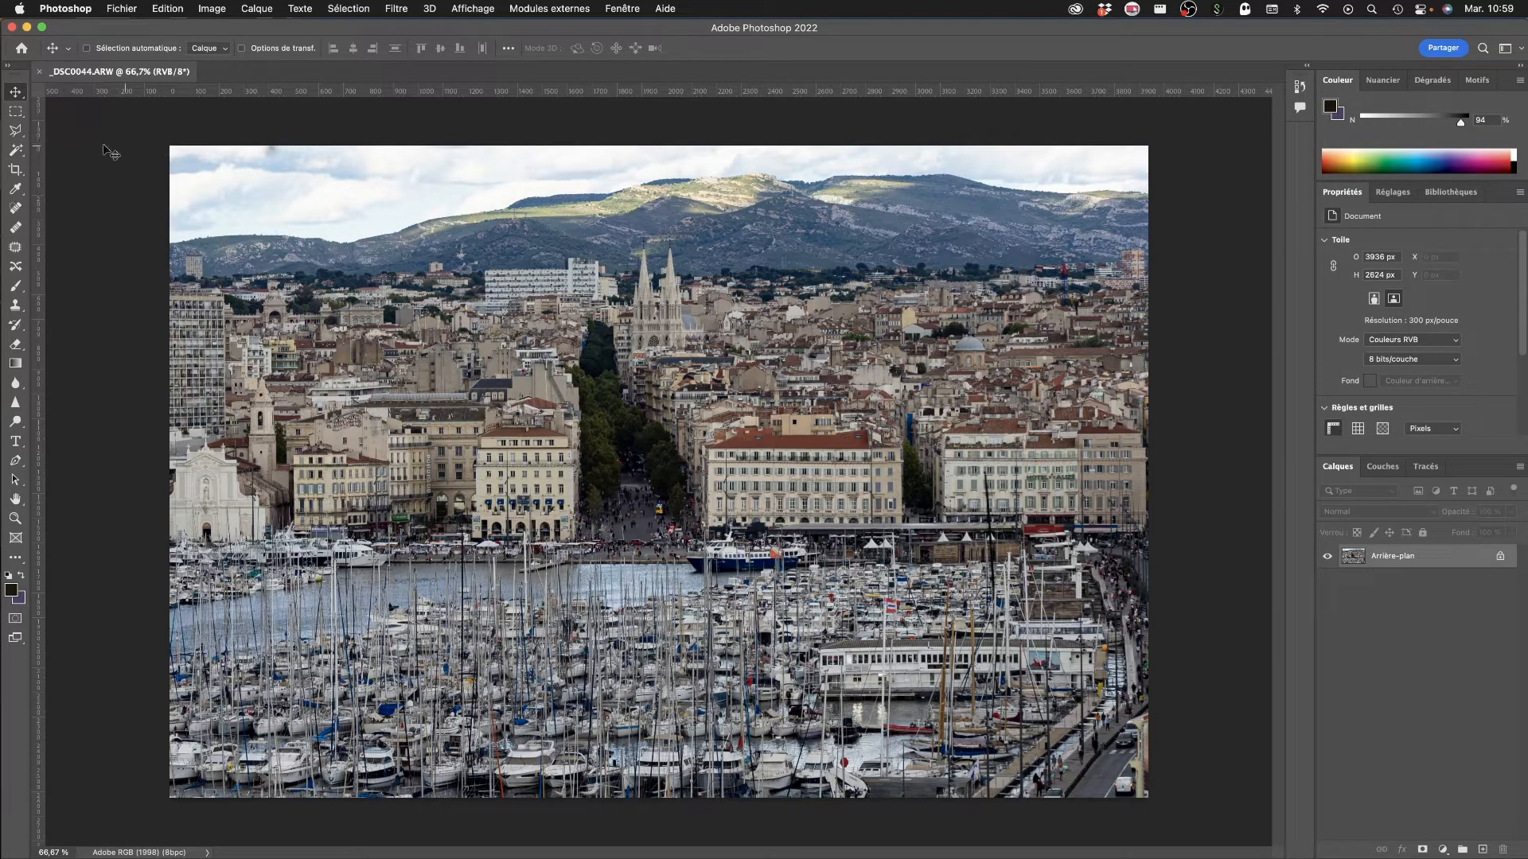
Step: Examine the marquee selection tool's variants and options, and look through the Nuancier, Dégradés and Motifs collections
left_click(15, 112)
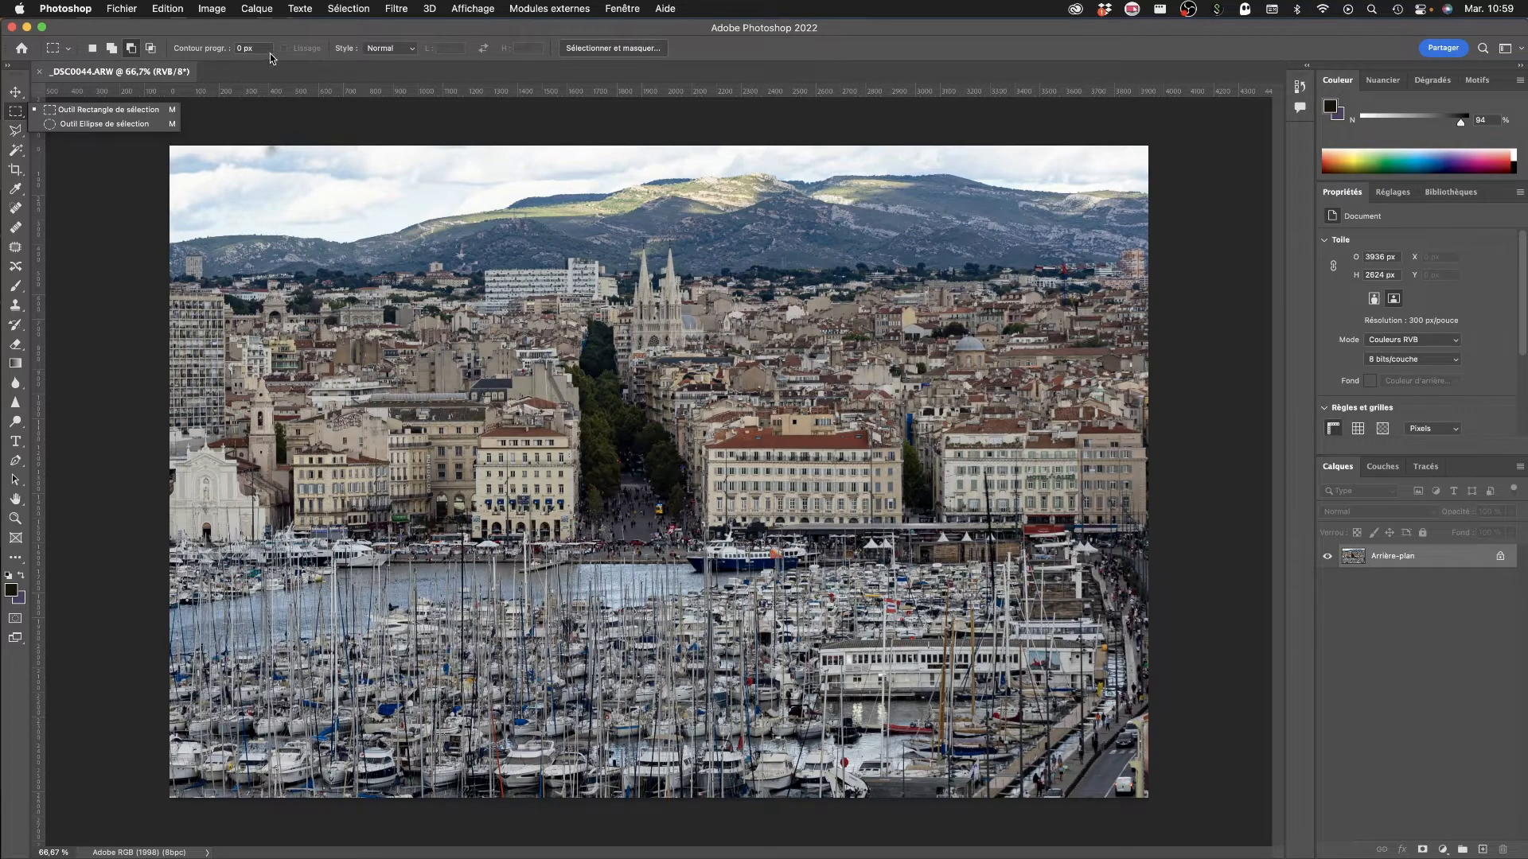
left_click(16, 92)
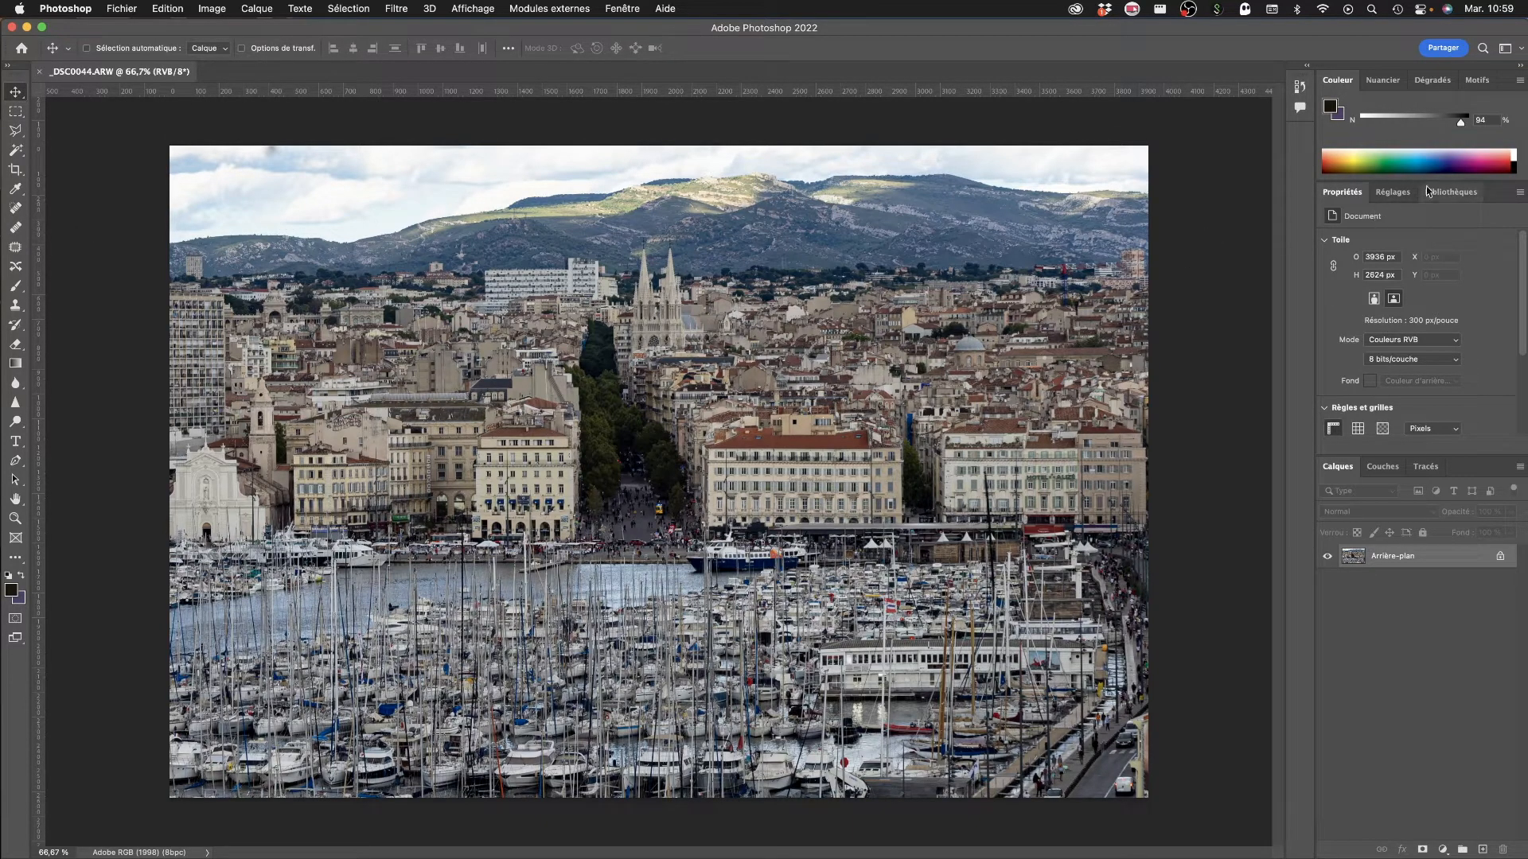
left_click(1384, 84)
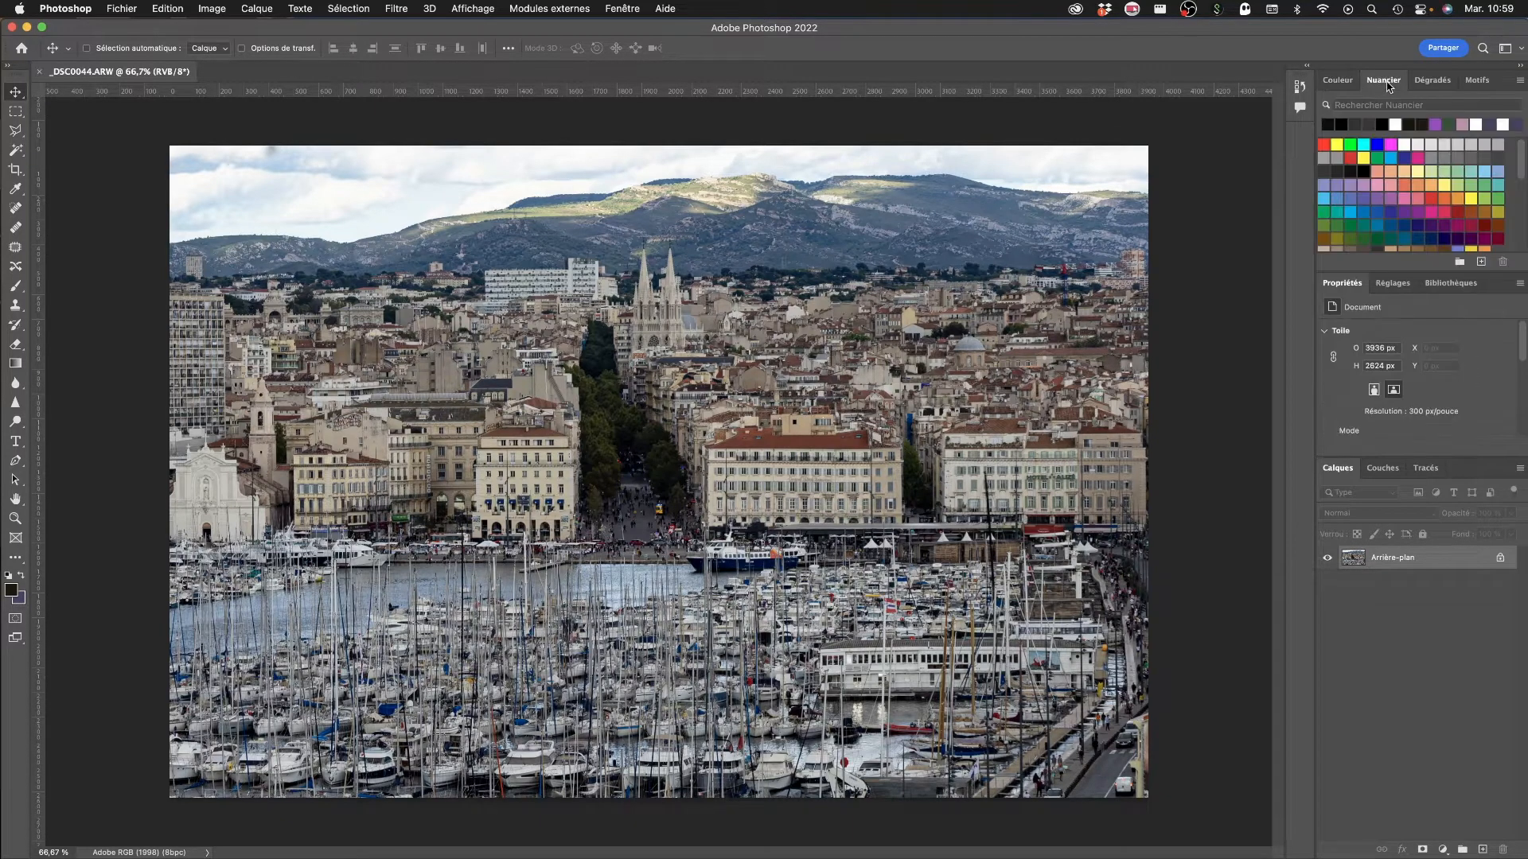
left_click(1433, 83)
left_click(1482, 85)
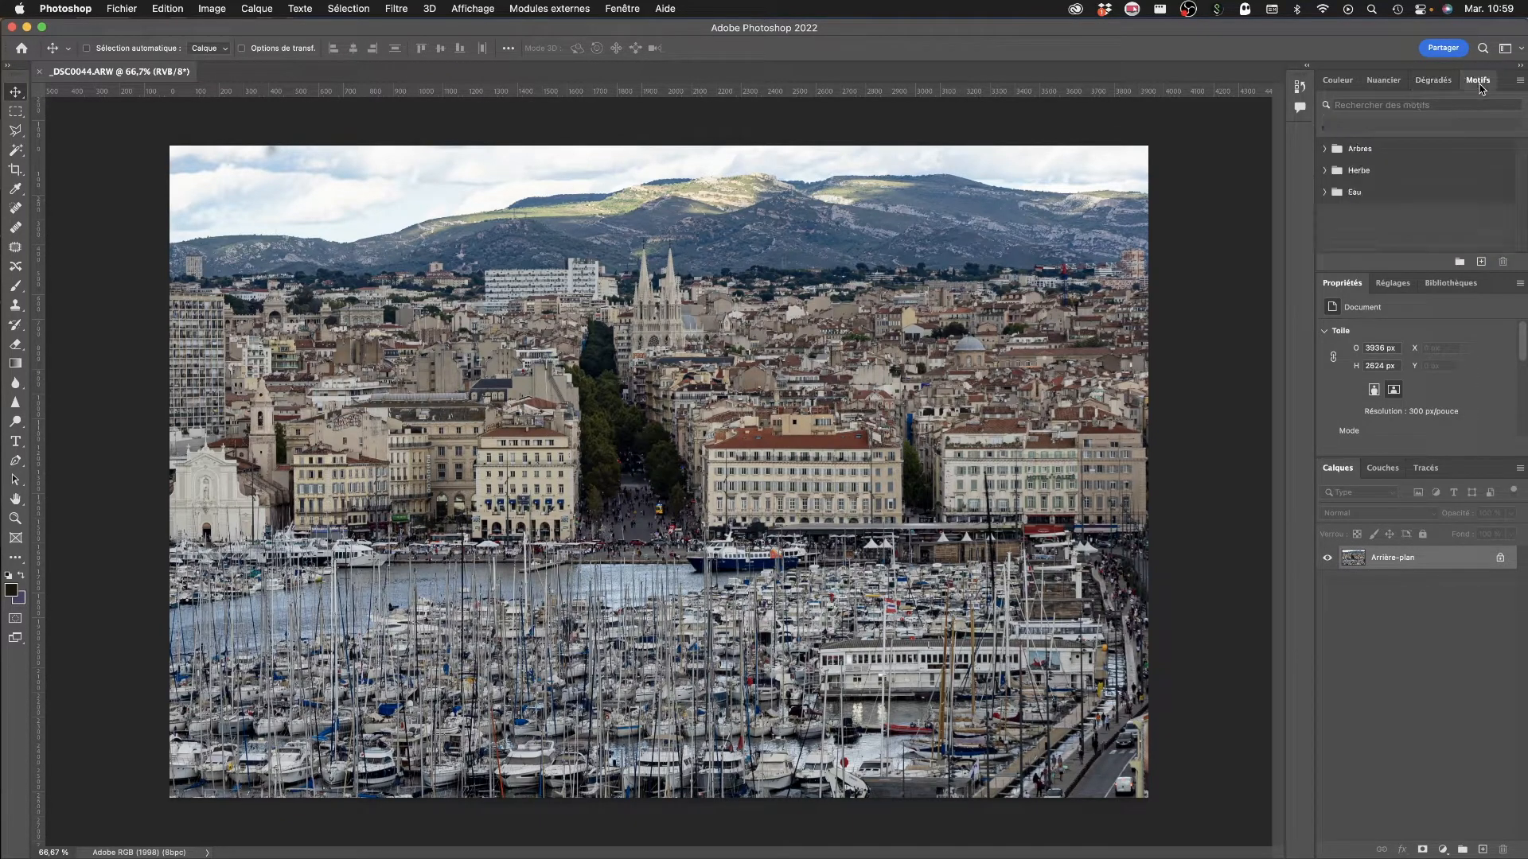
left_click(1338, 97)
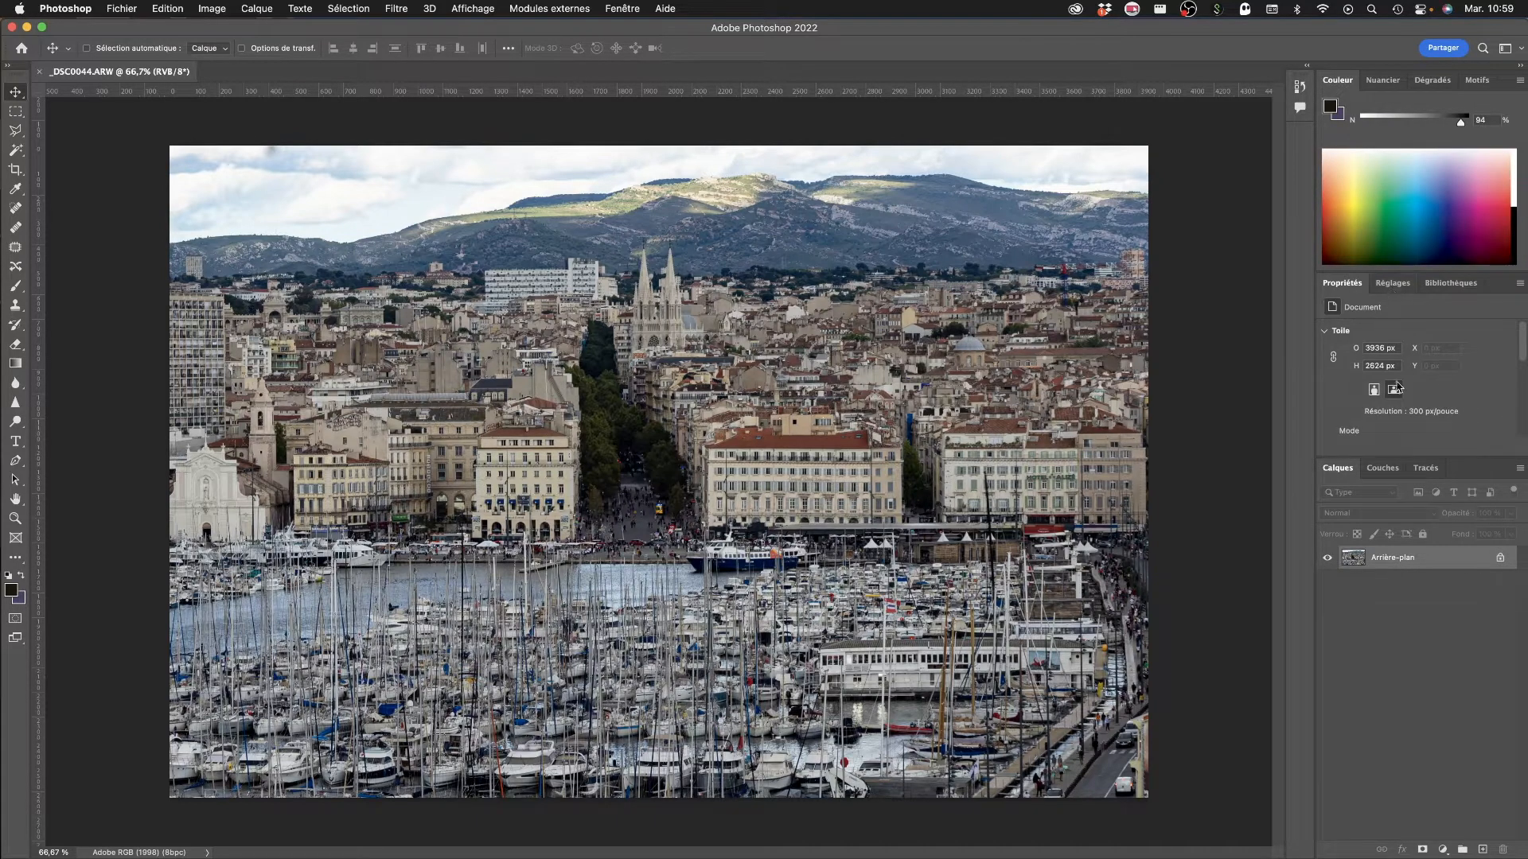
Step: Look through the available Réglages and Bibliothèques, and return to the document's Propriétés
left_click(1393, 286)
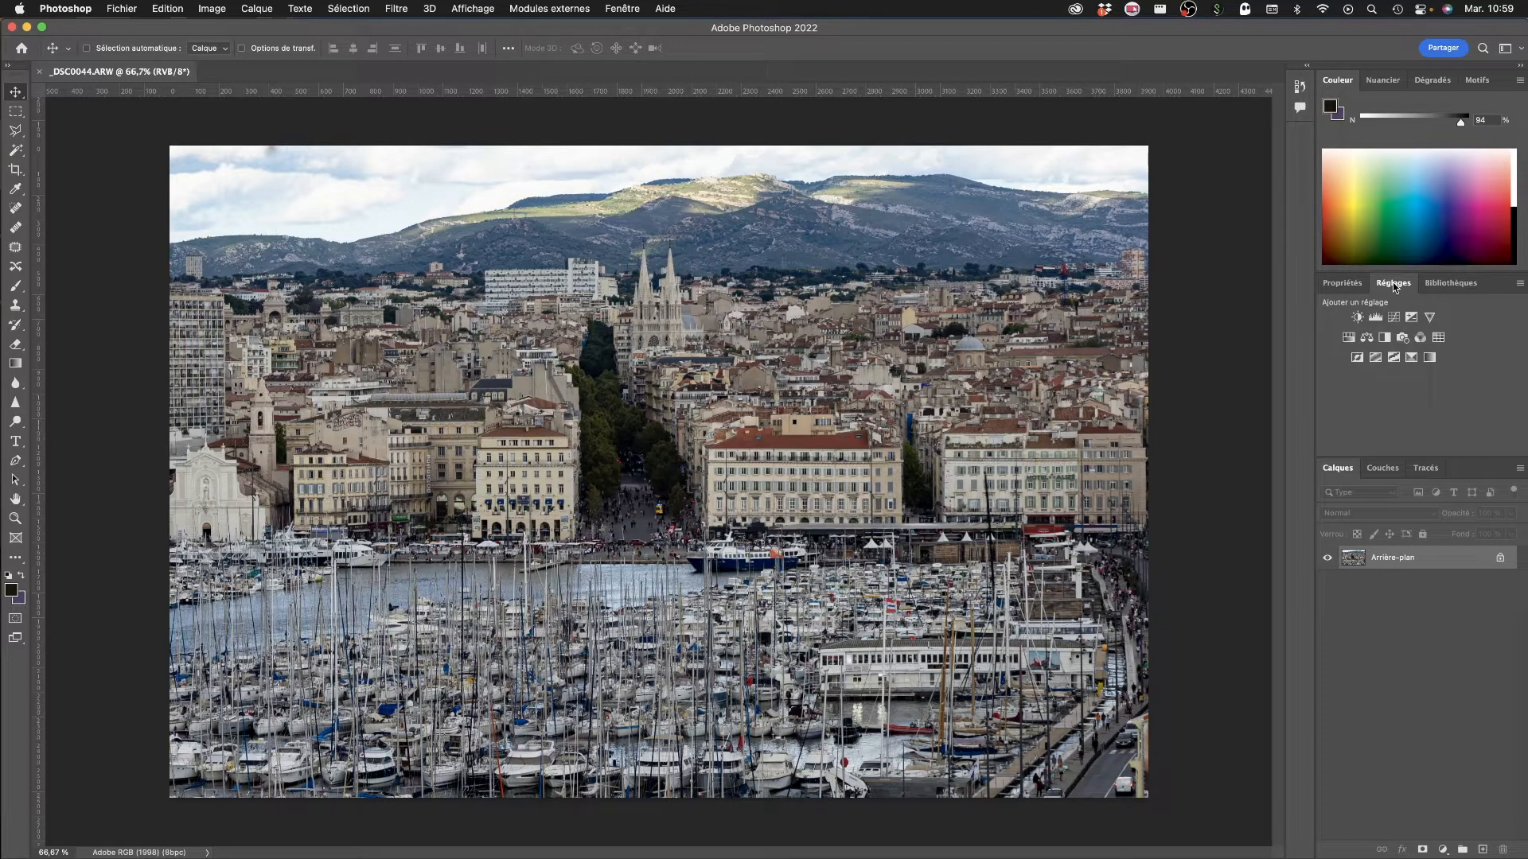
left_click(1450, 289)
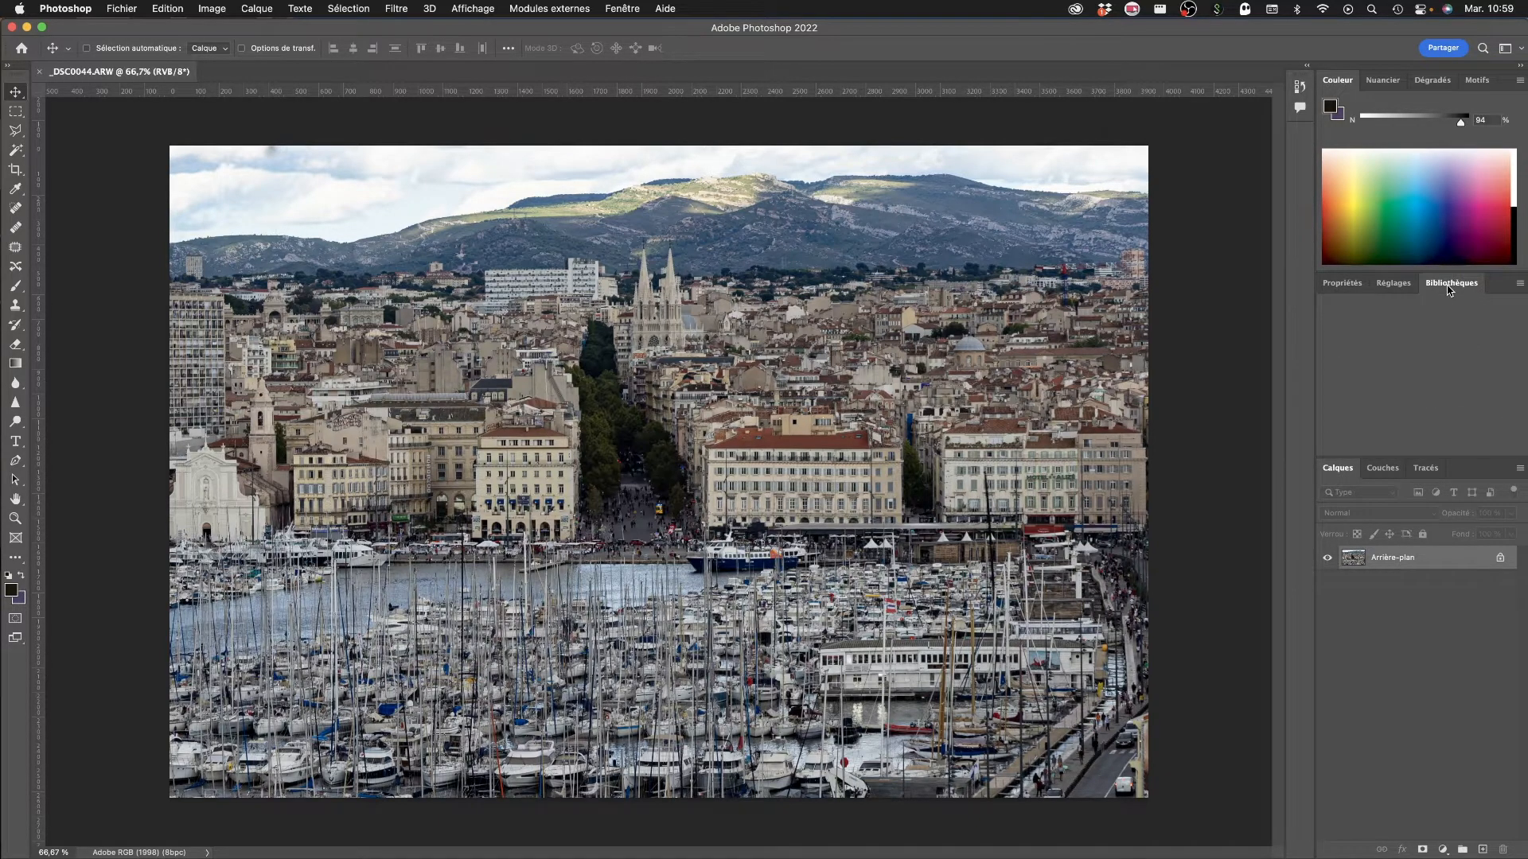
left_click(1345, 285)
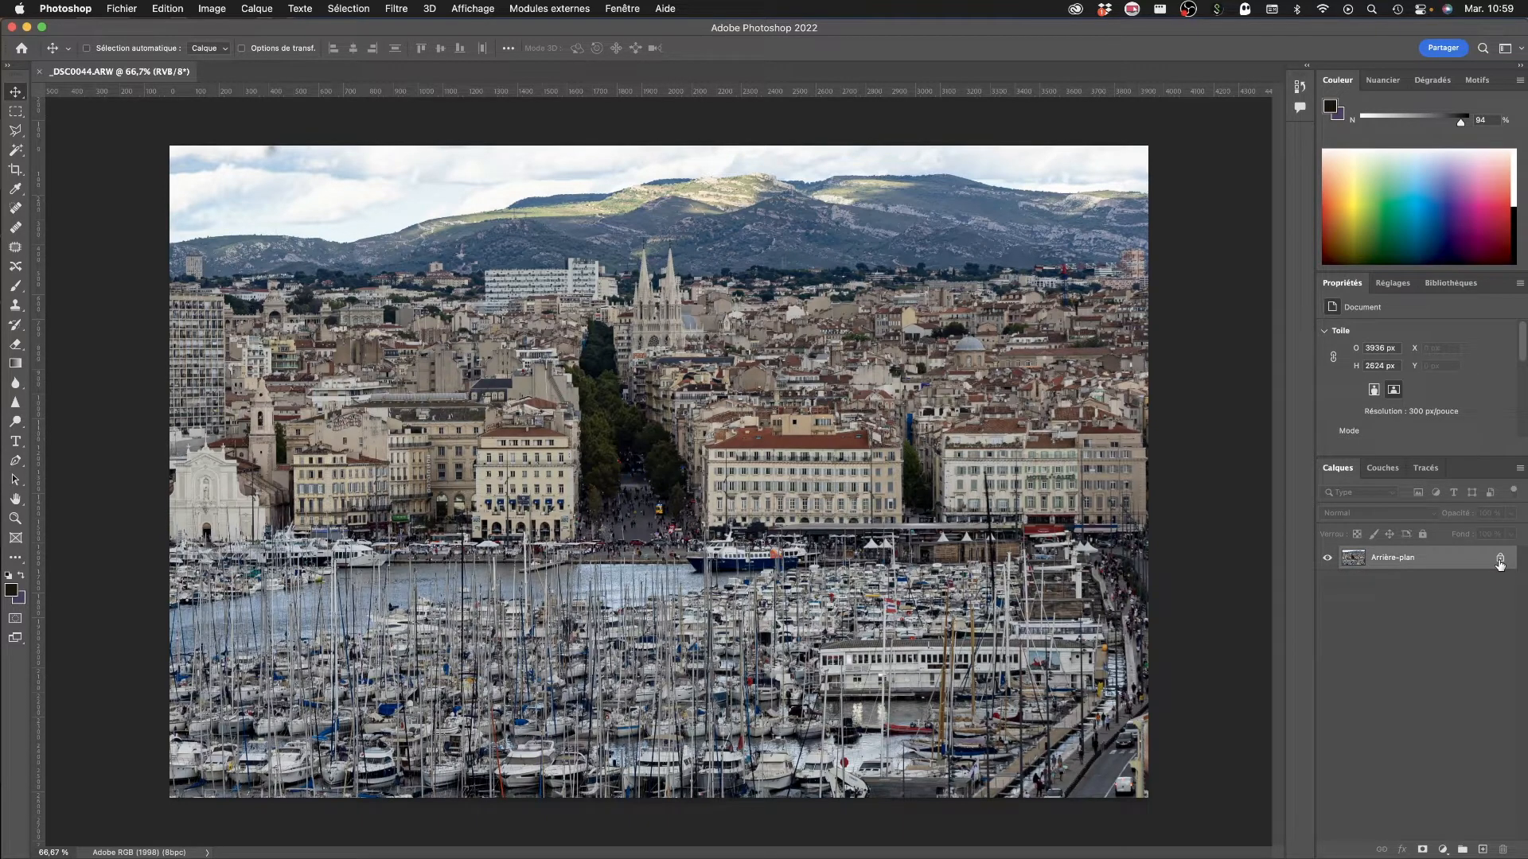
Step: Unlock the background layer, review the available layer effects, and add a layer mask to that layer
left_click(1500, 563)
double_click(1482, 565)
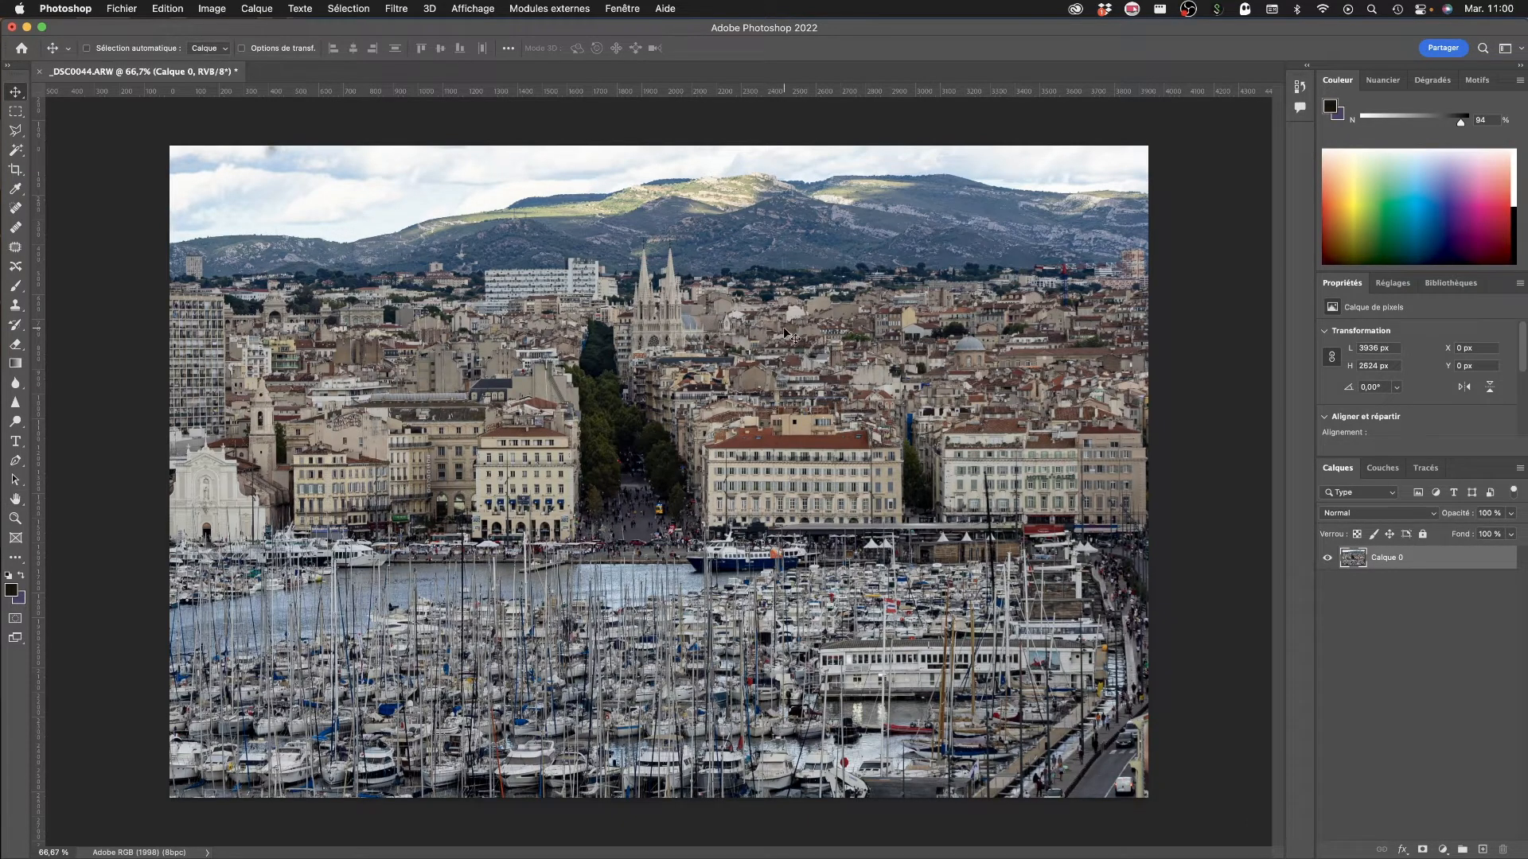
left_click(1403, 850)
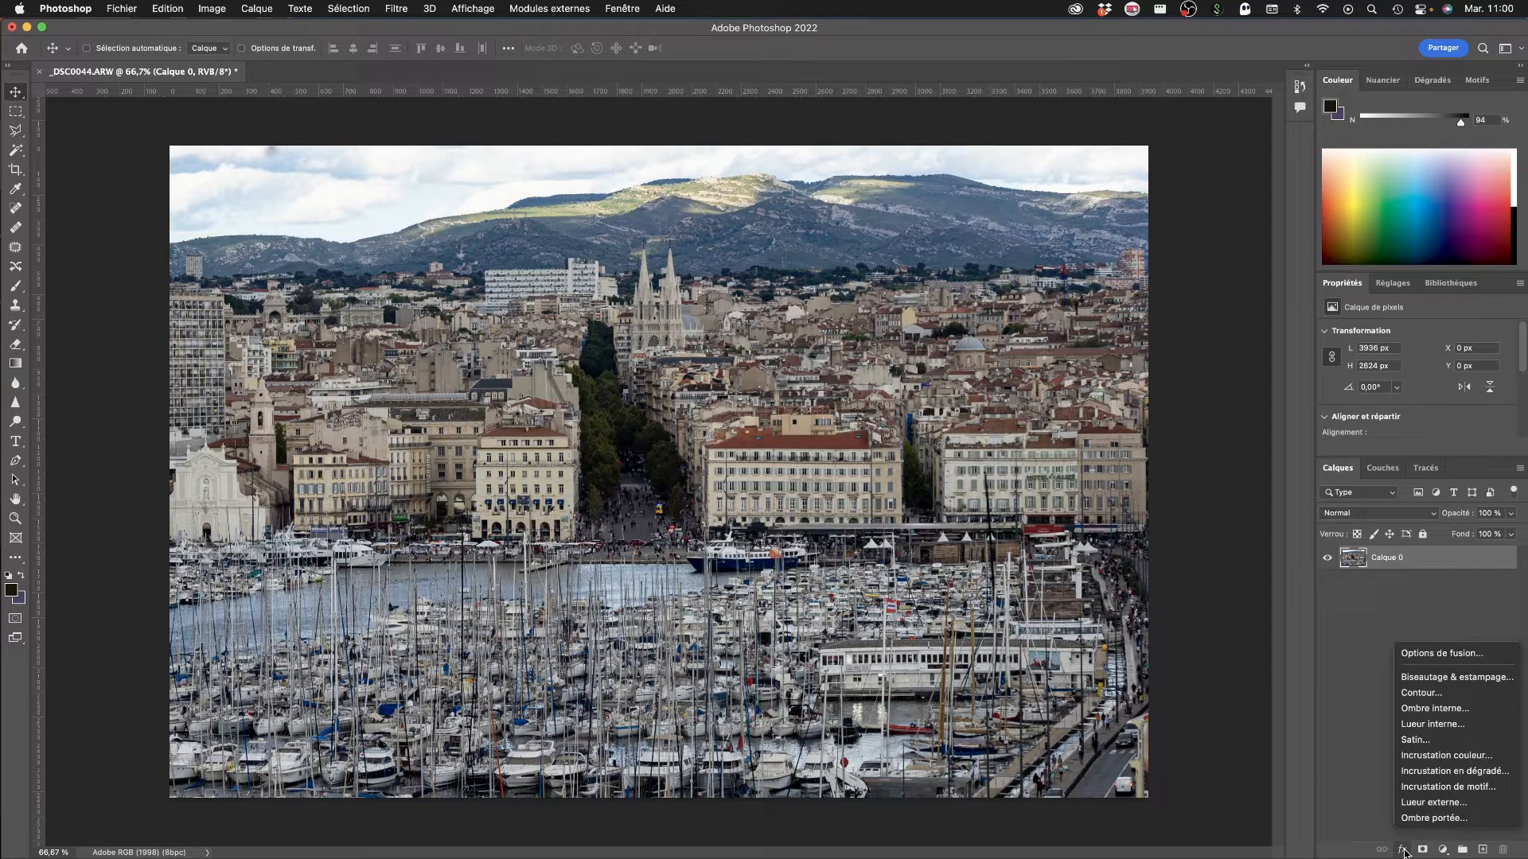
left_click(1405, 852)
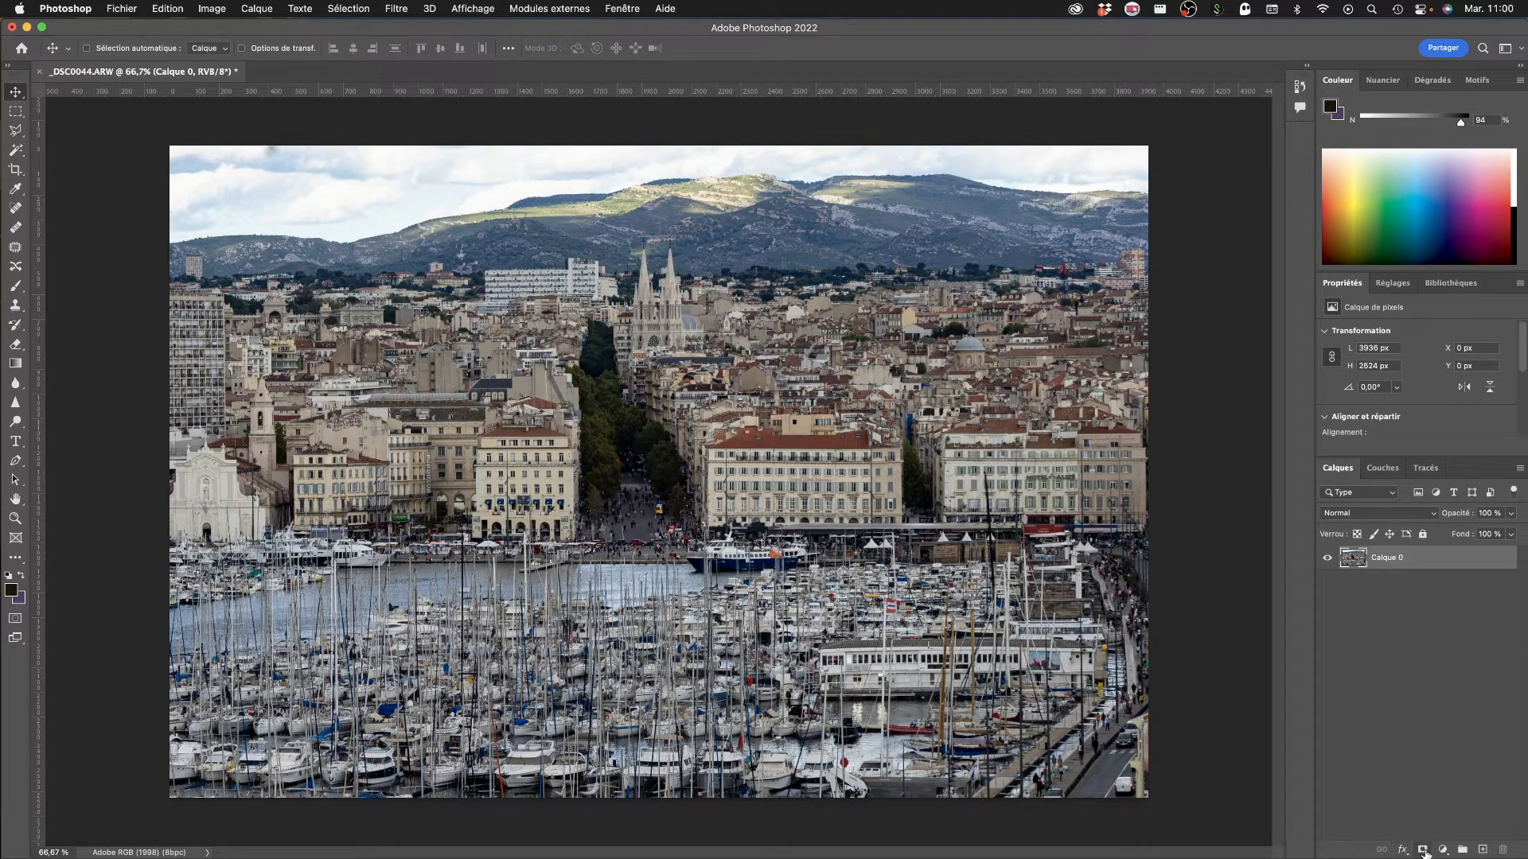
left_click(1423, 850)
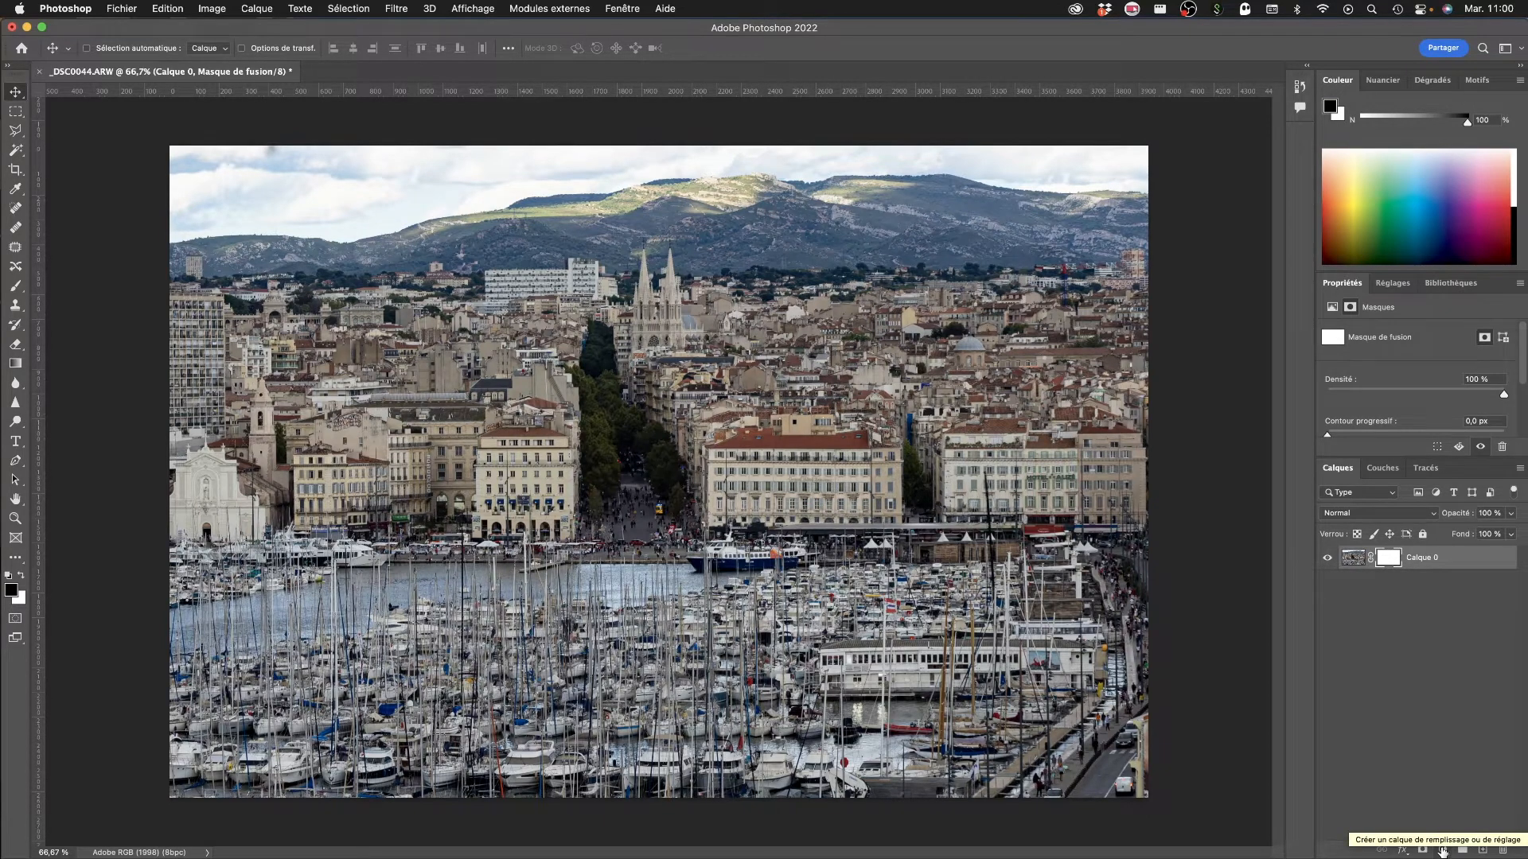
Step: Review the adjustment layer types, and create two layer groups above the photo layer and delete both
left_click(1443, 850)
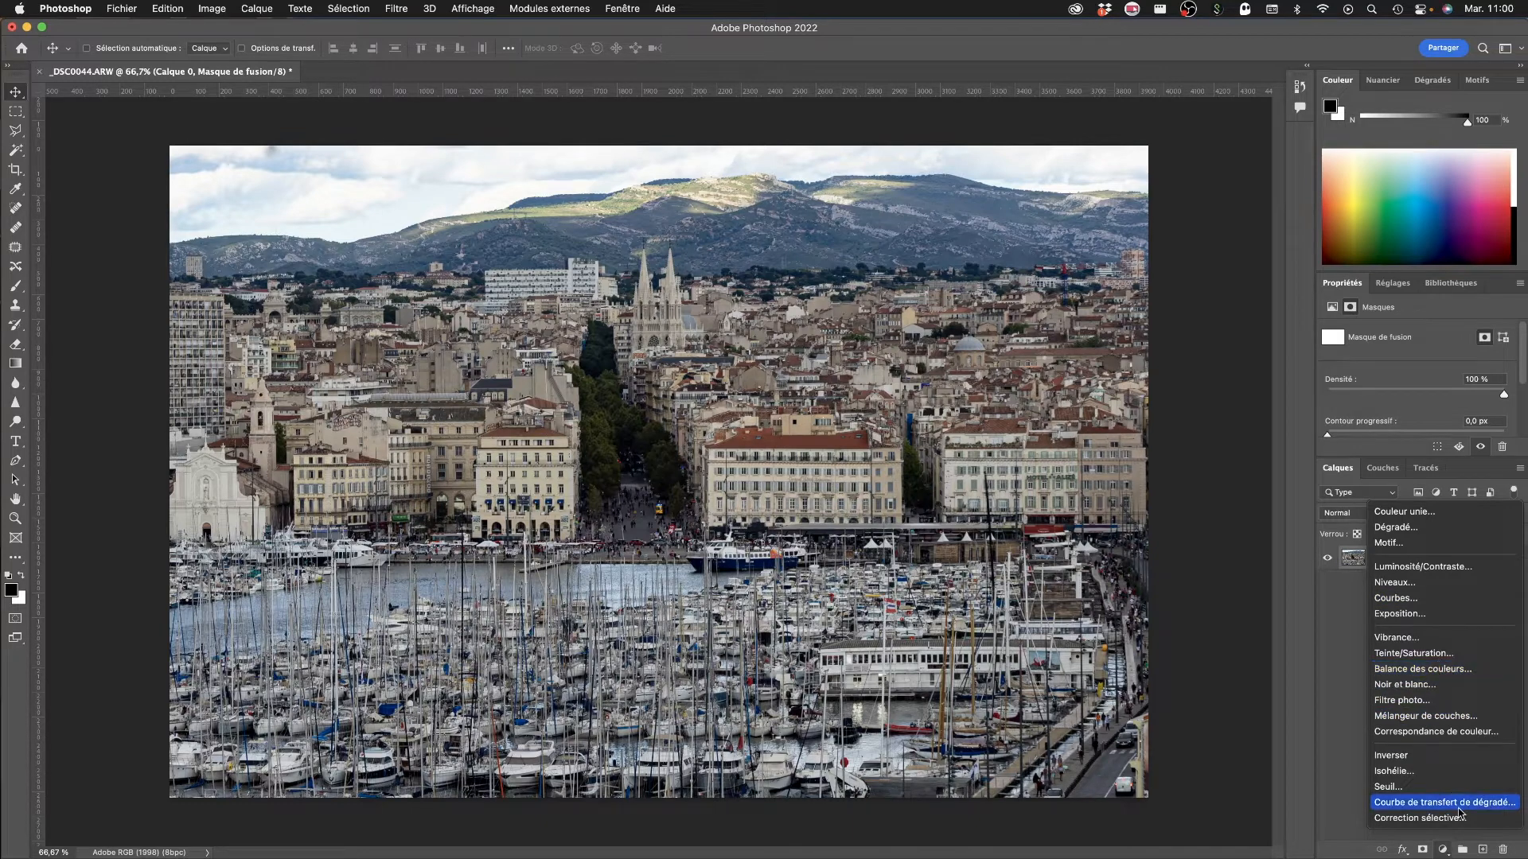
left_click(1463, 853)
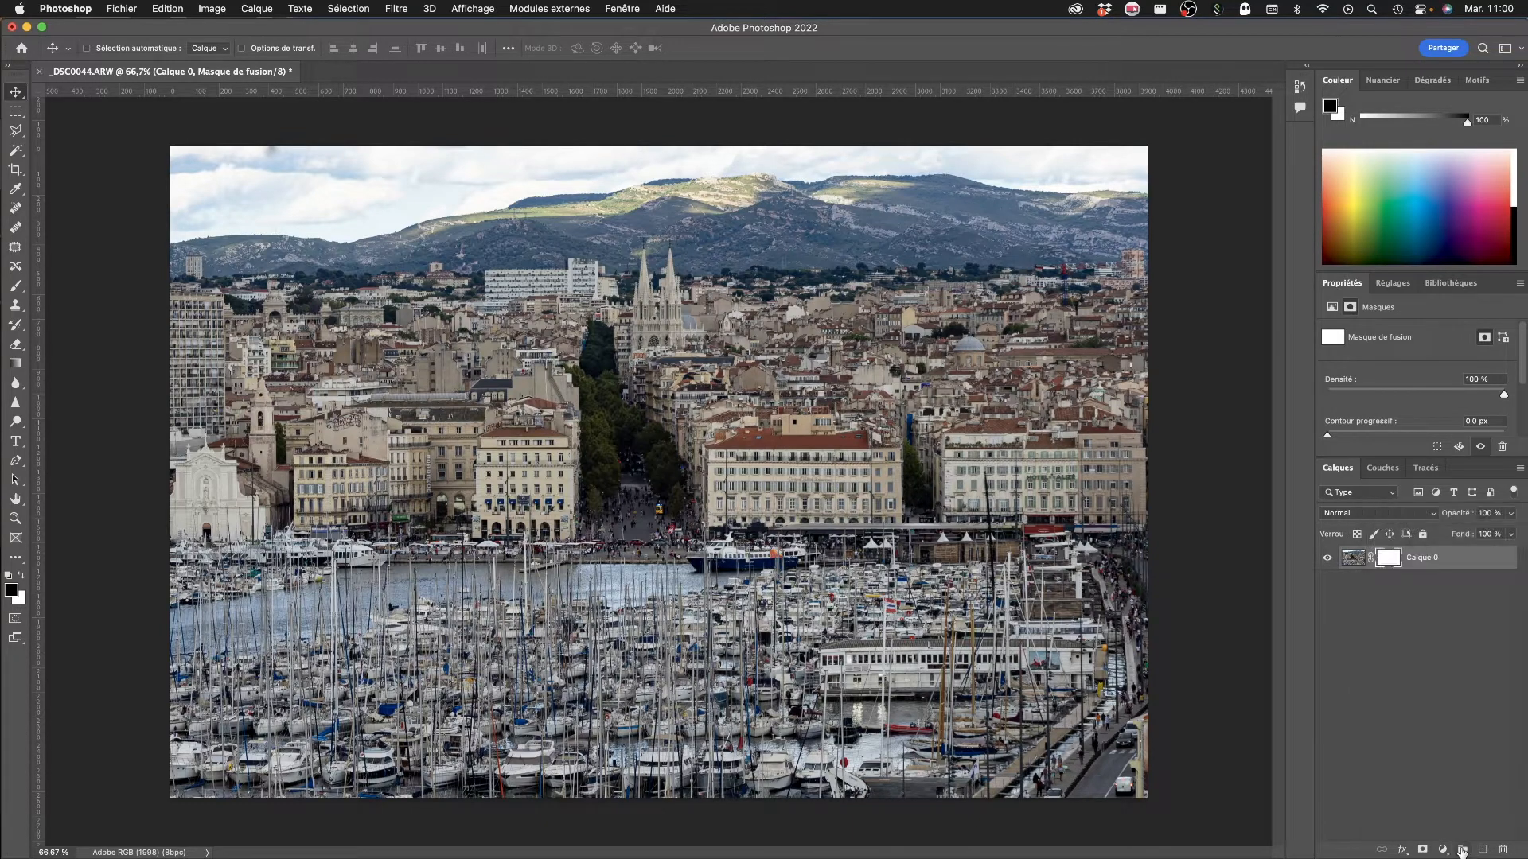
left_click(1463, 853)
left_click(1462, 850)
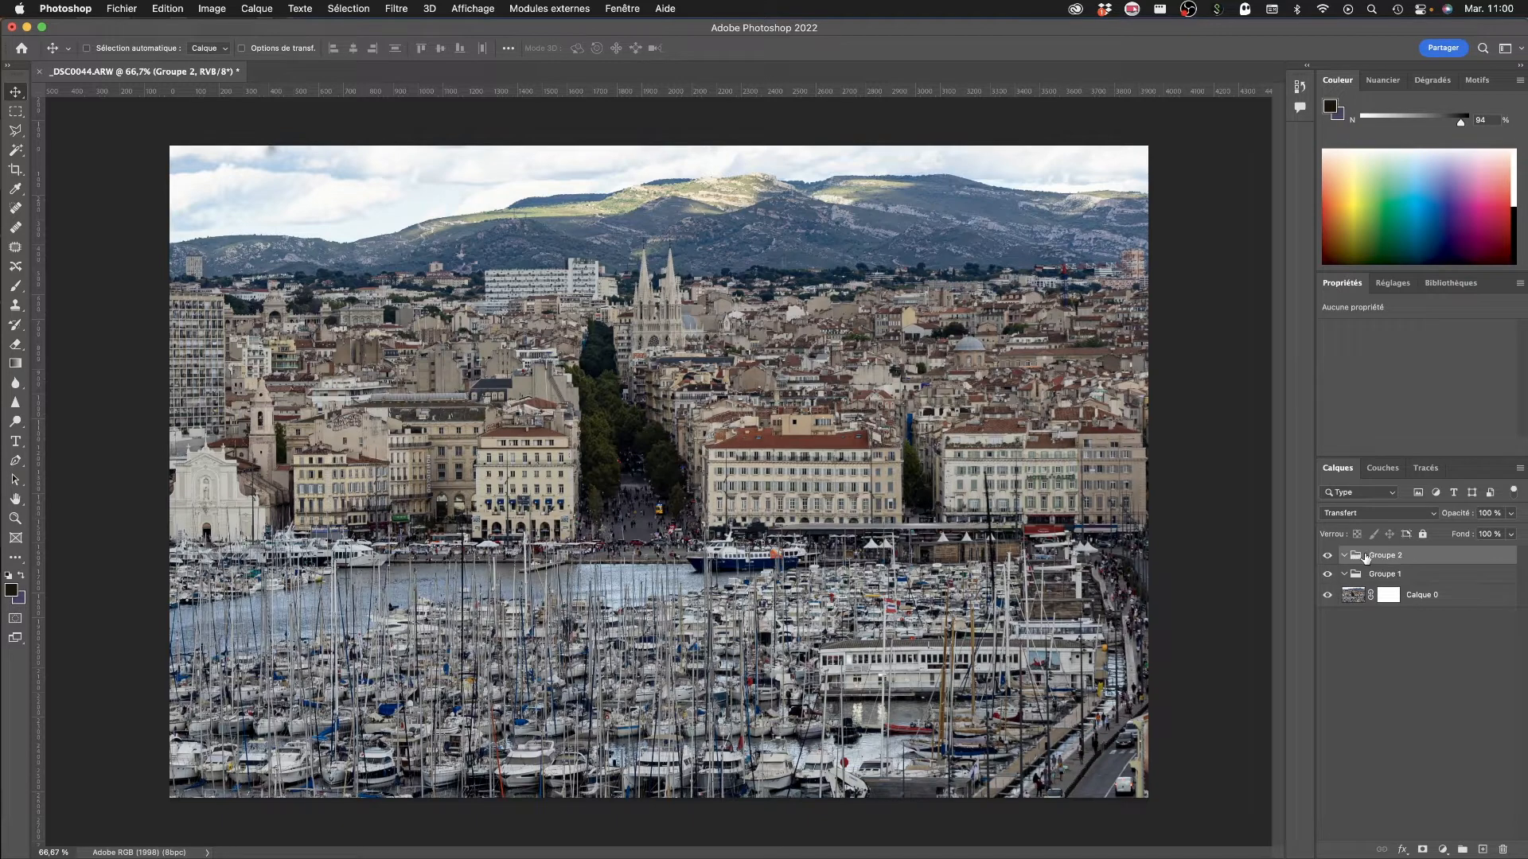
left_click_drag(1365, 557, 1502, 849)
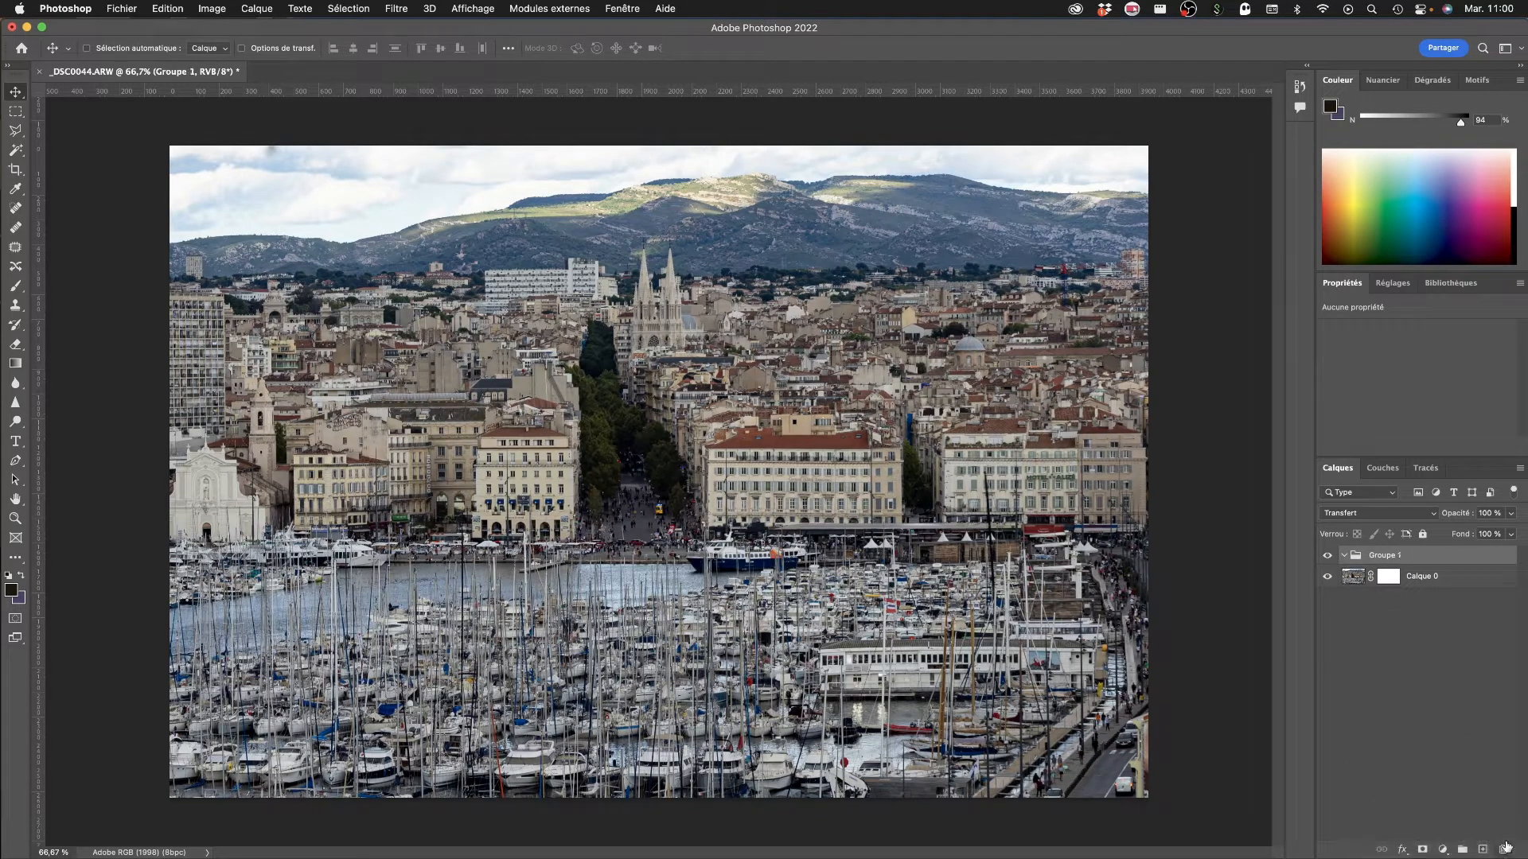
left_click_drag(1398, 559, 1507, 850)
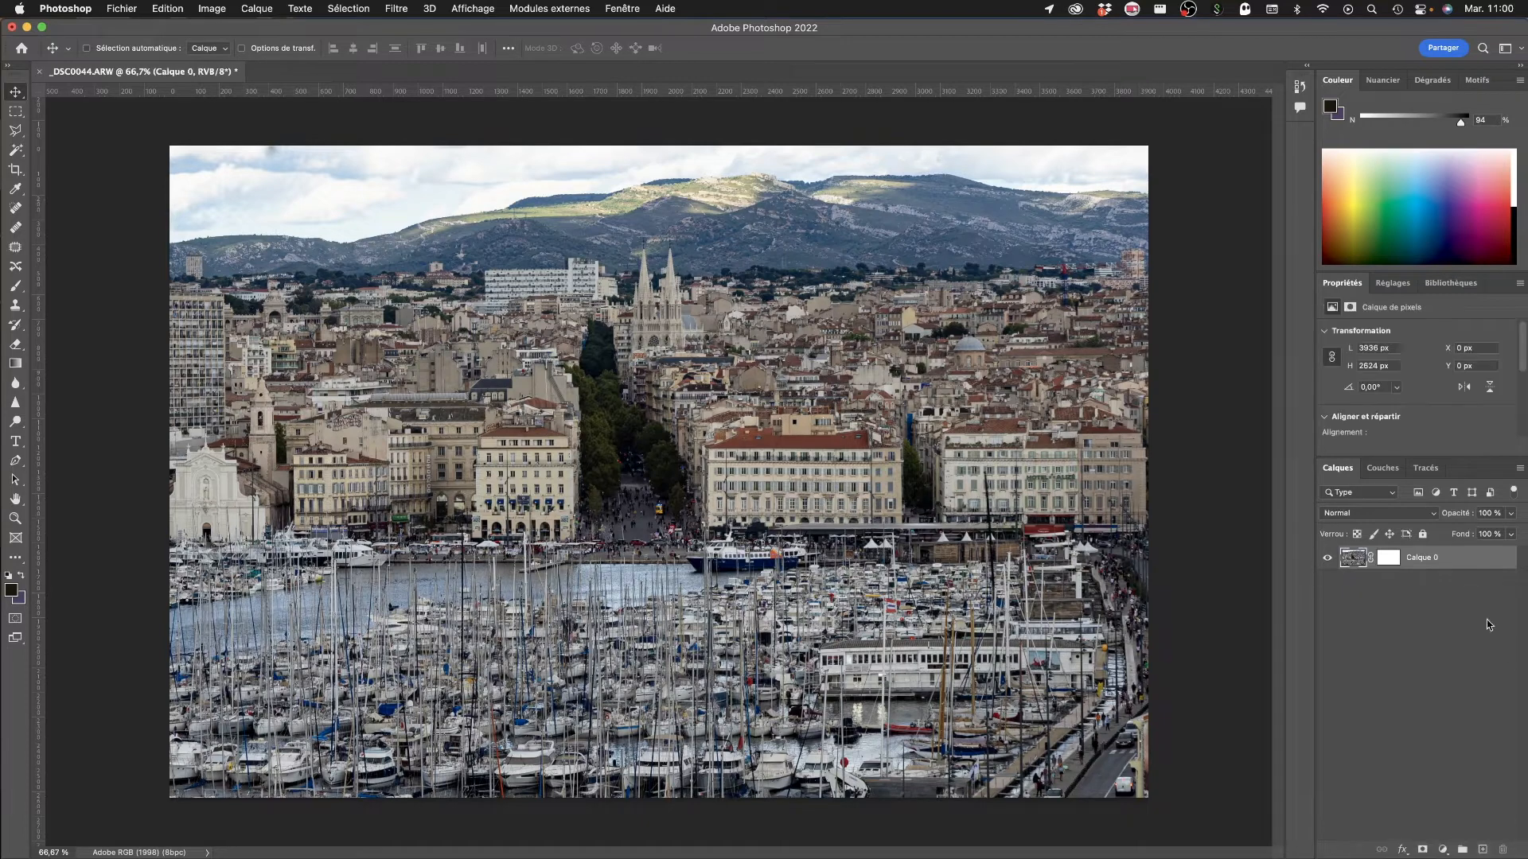
Step: Add three empty layers above the masked photo layer
left_click(1484, 850)
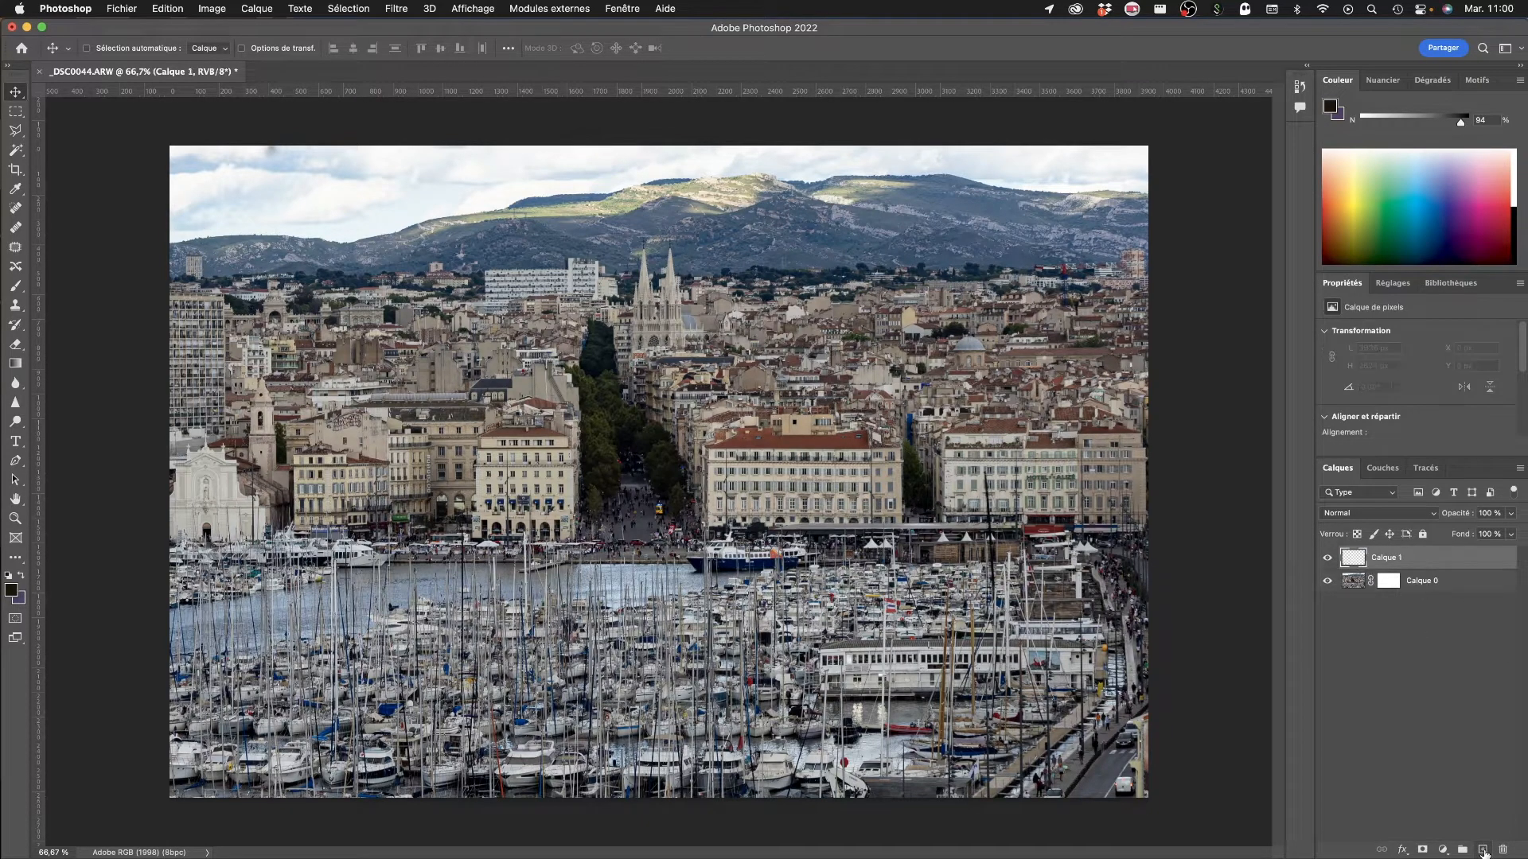
left_click(1483, 850)
left_click(1484, 850)
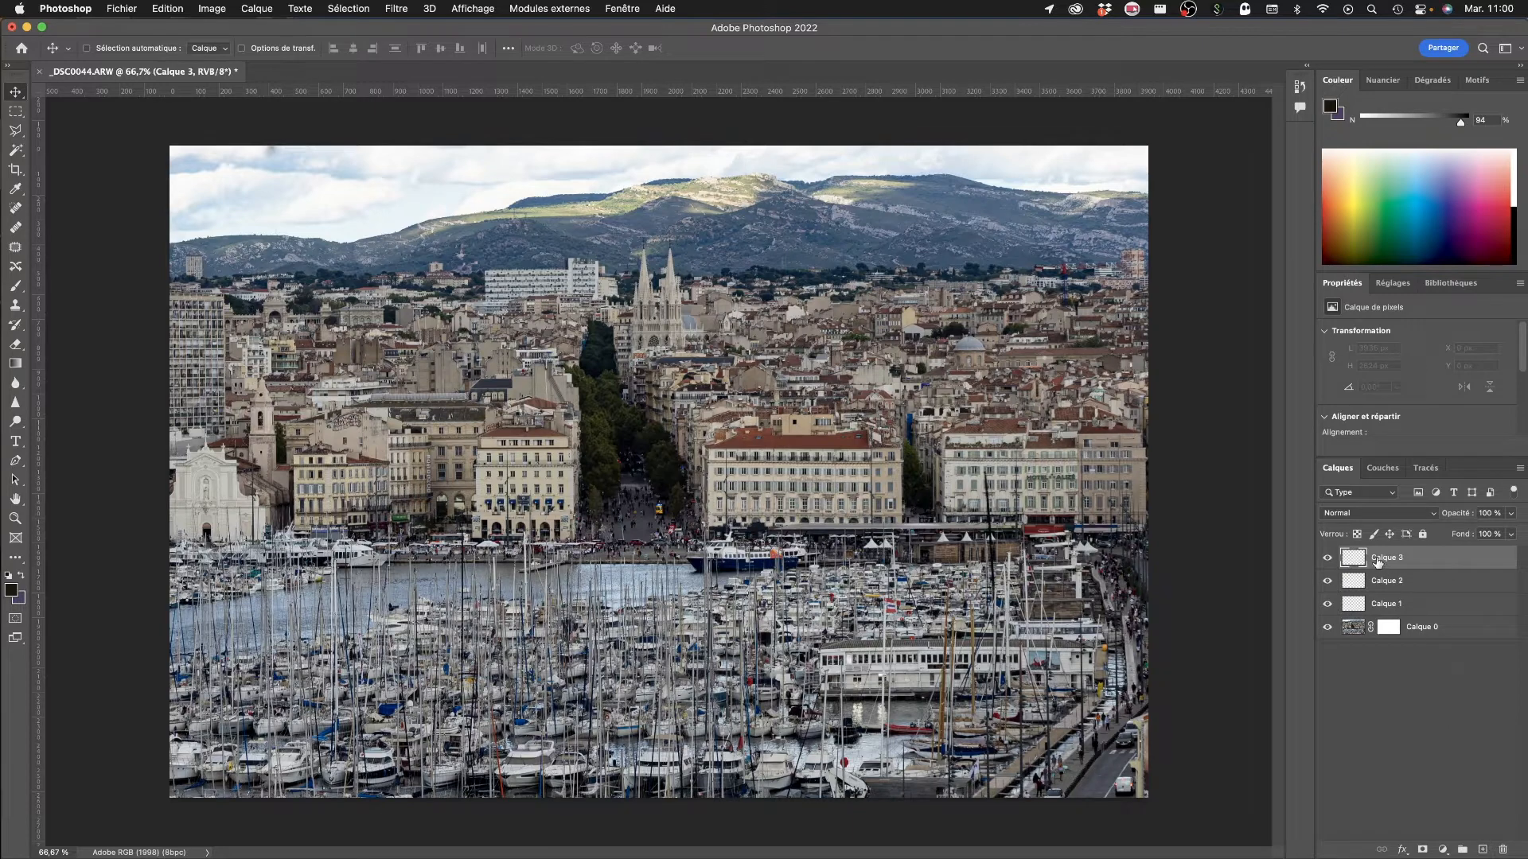
Step: Delete the three empty layers above the masked photo layer
left_click_drag(1377, 562, 1503, 850)
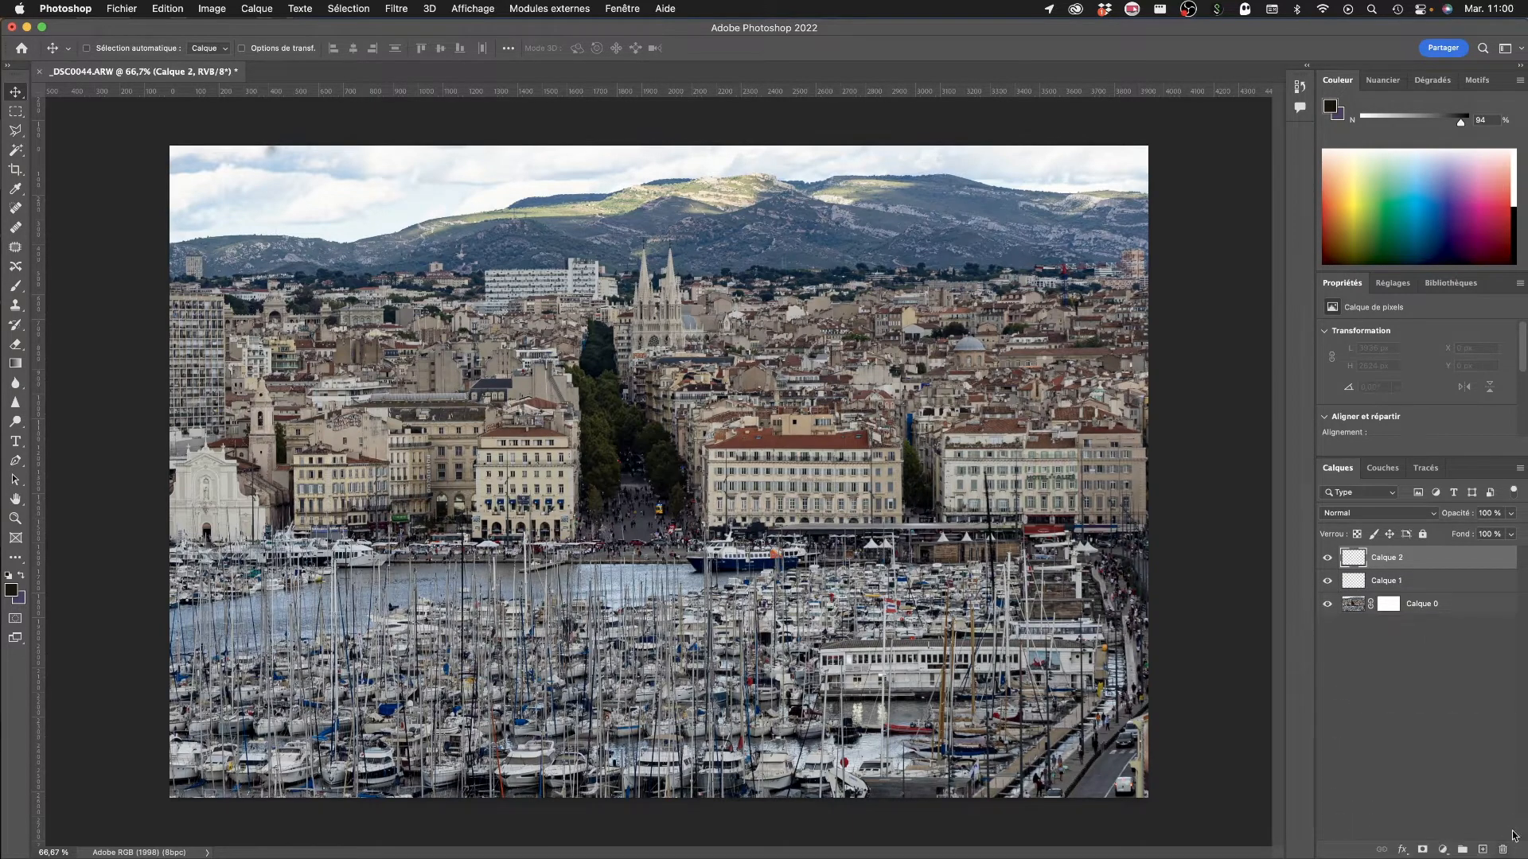
left_click_drag(1365, 555, 1505, 847)
left_click_drag(1368, 560, 1506, 847)
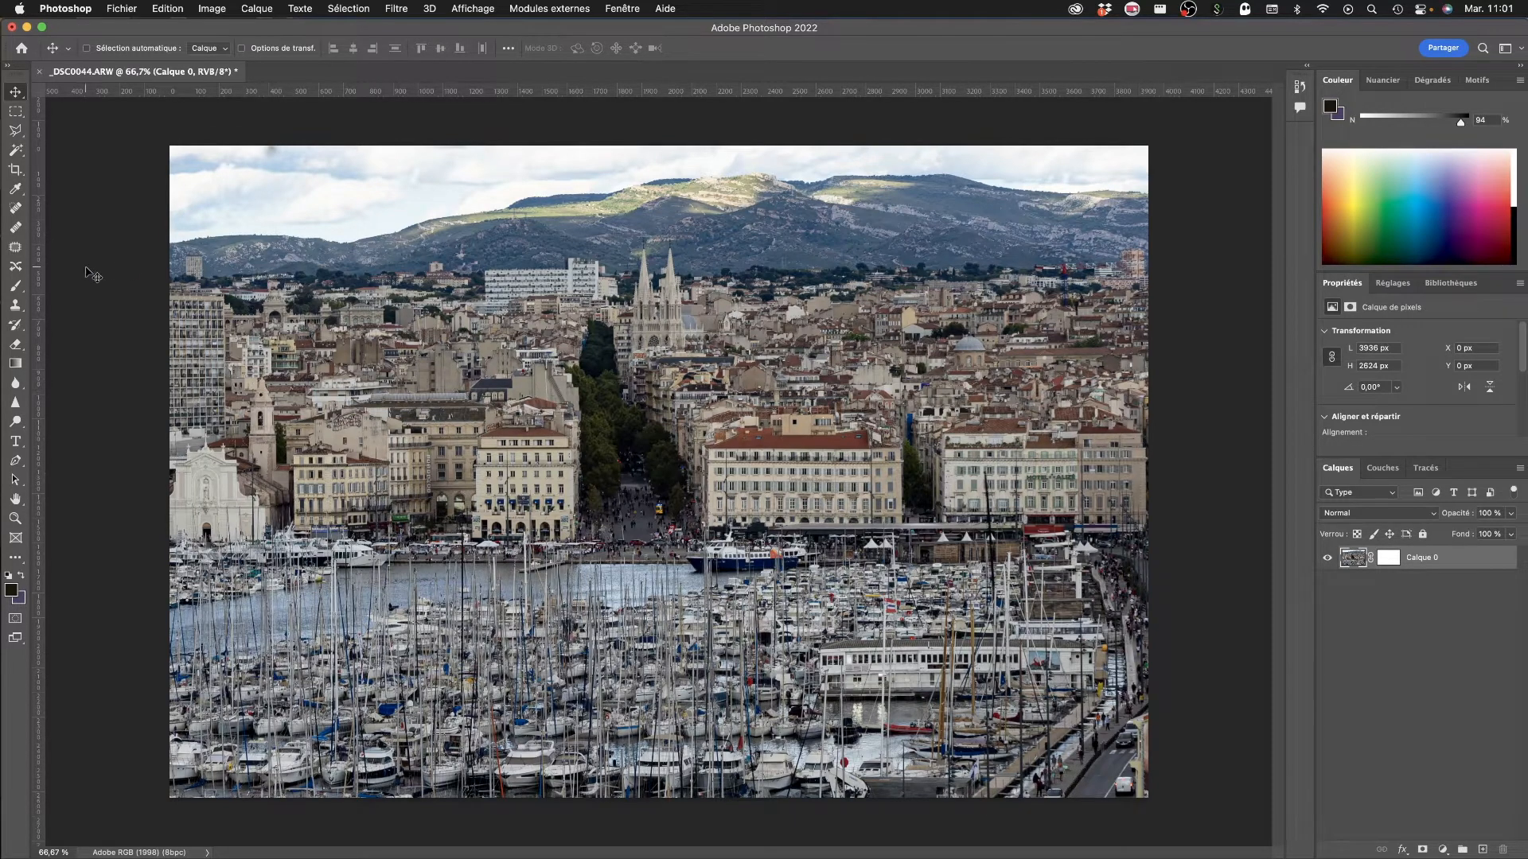
Step: Patch a rounded area of the hills and rooftops with content from the mountainside beside the cathedral, and undo the patch
left_click(15, 247)
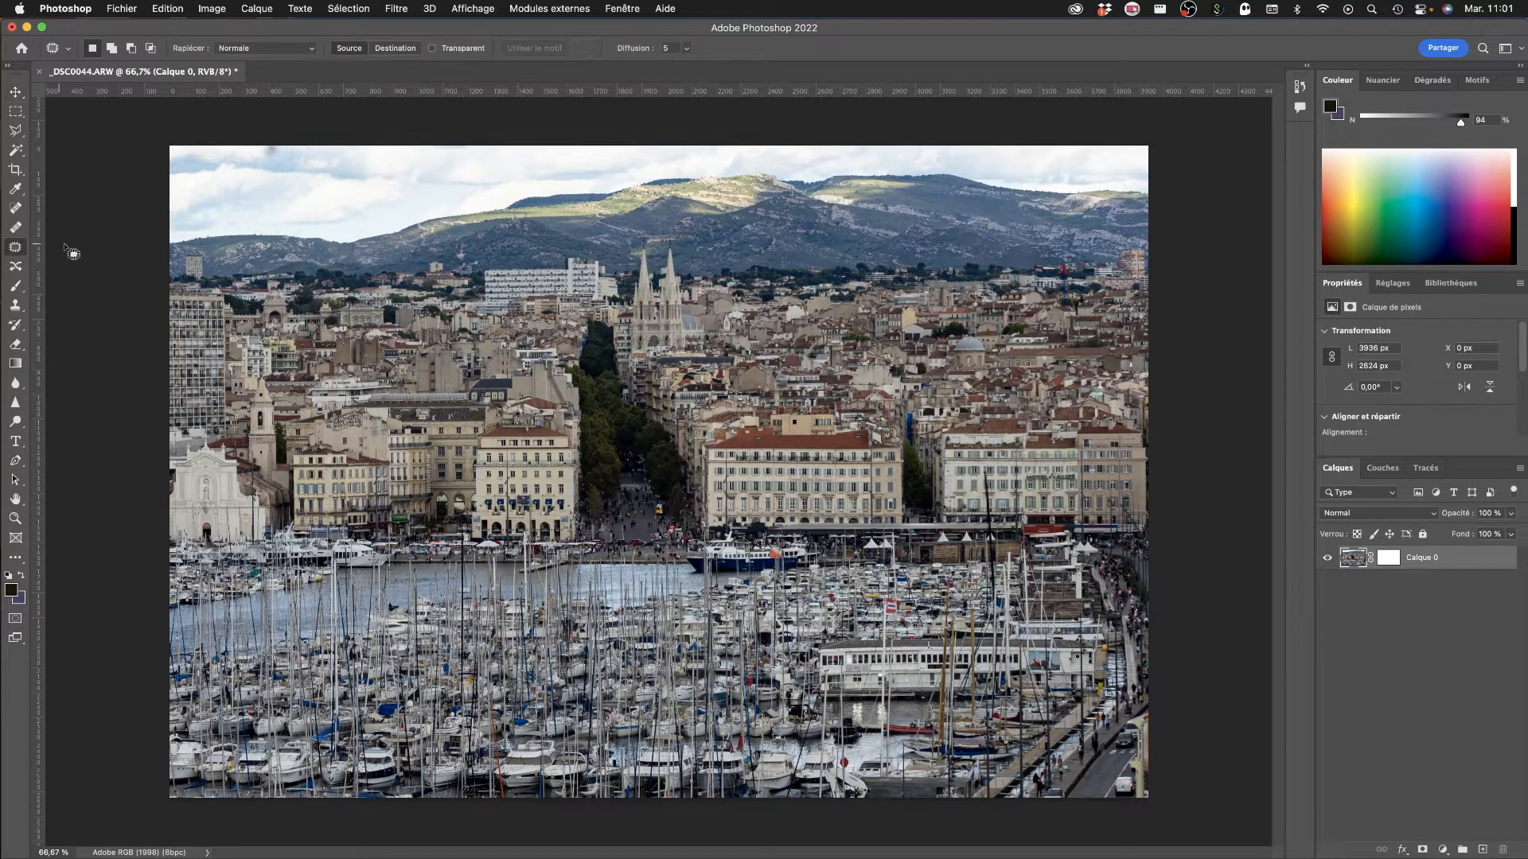
mouse_move(456, 214)
left_mouse_down()
mouse_move(380, 318)
mouse_move(560, 300)
mouse_move(414, 213)
left_mouse_up()
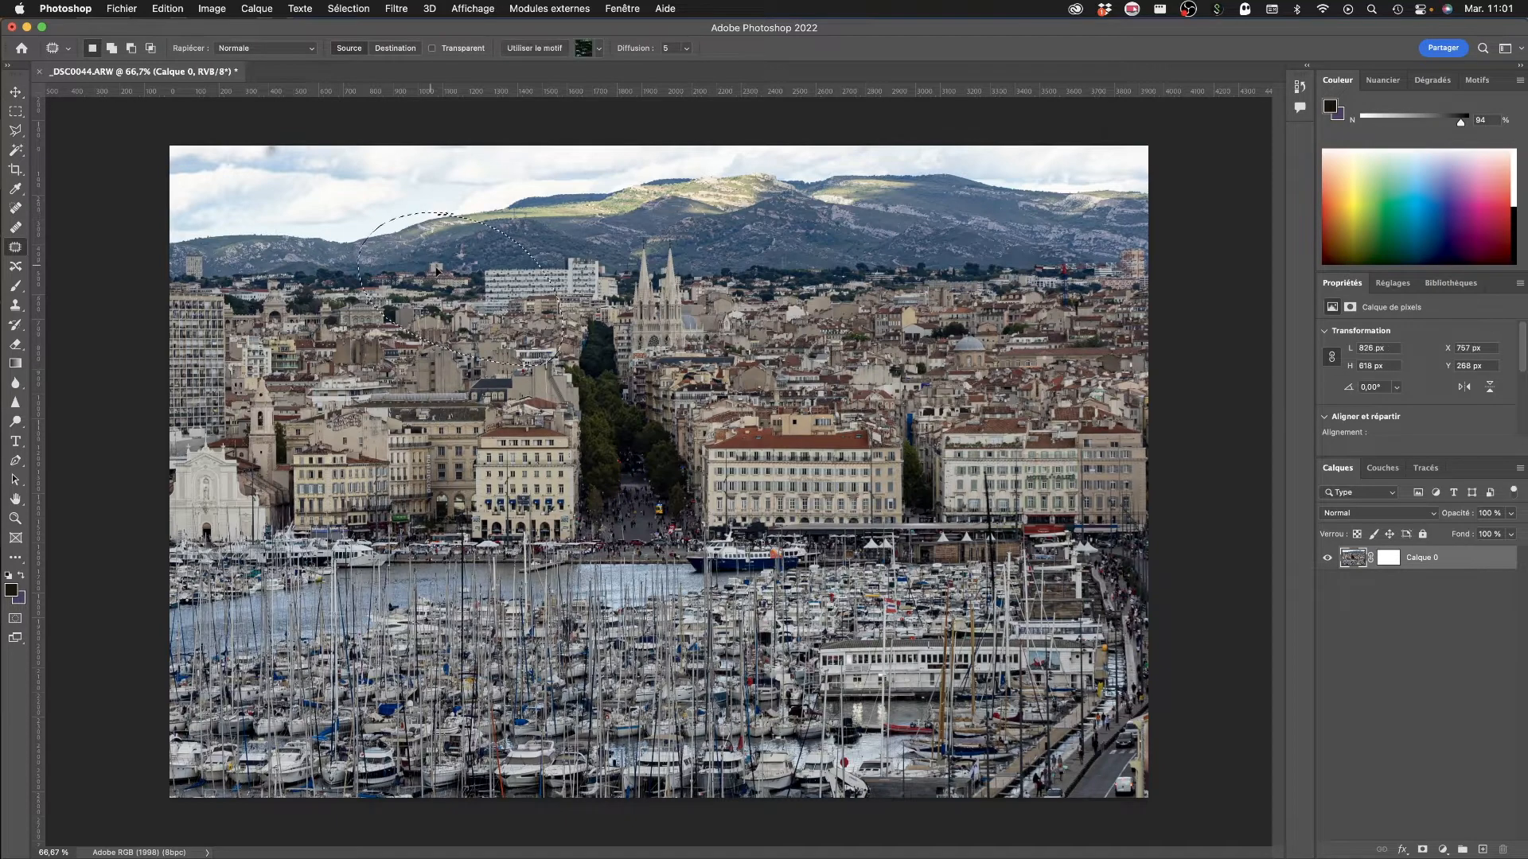
mouse_move(425, 270)
left_mouse_down()
mouse_move(756, 282)
mouse_move(759, 261)
left_mouse_up()
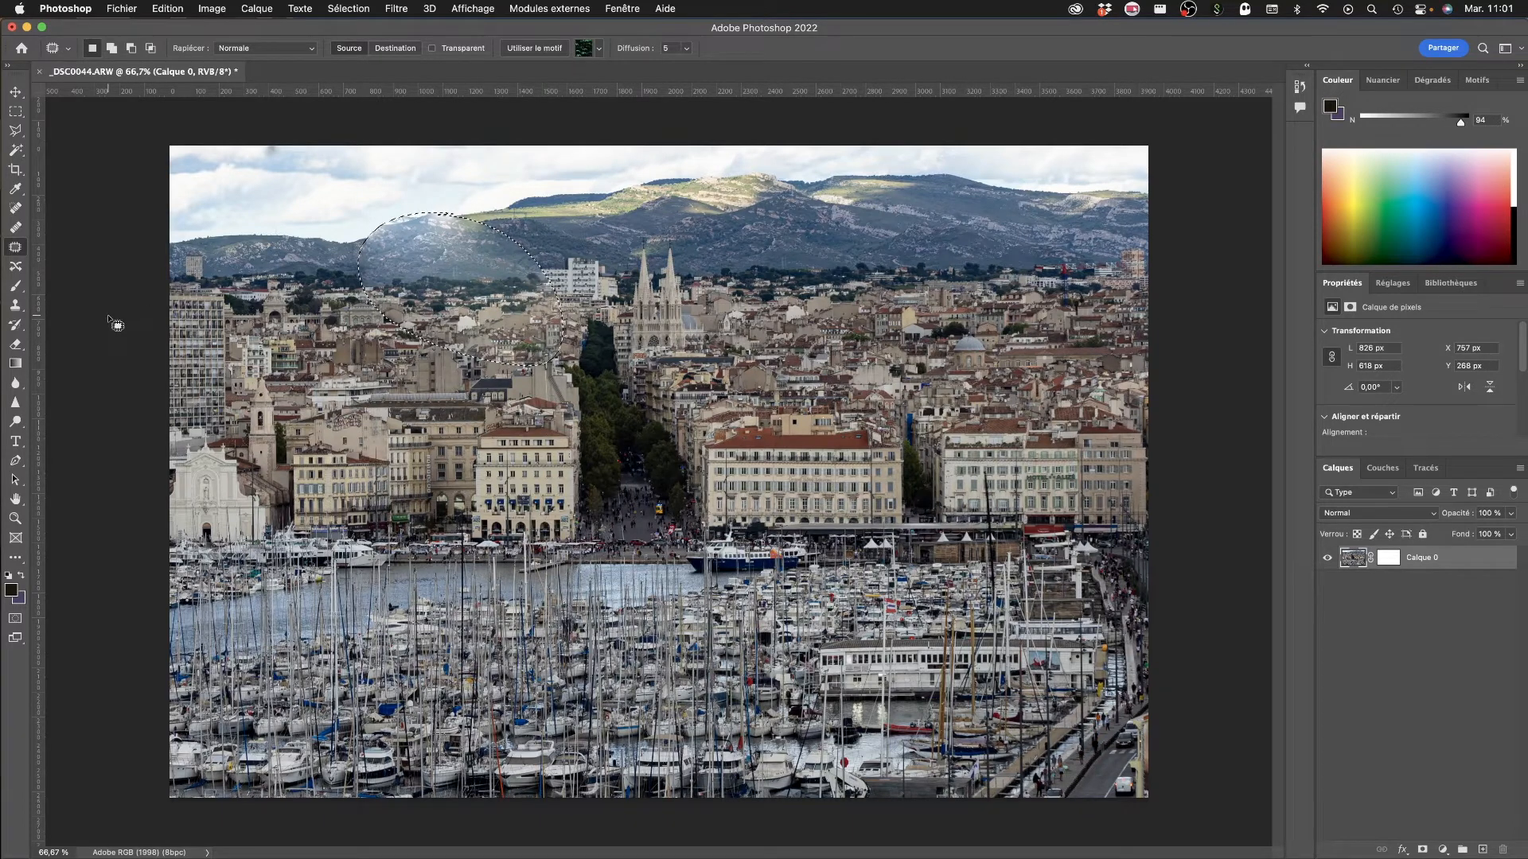
key("super+z")
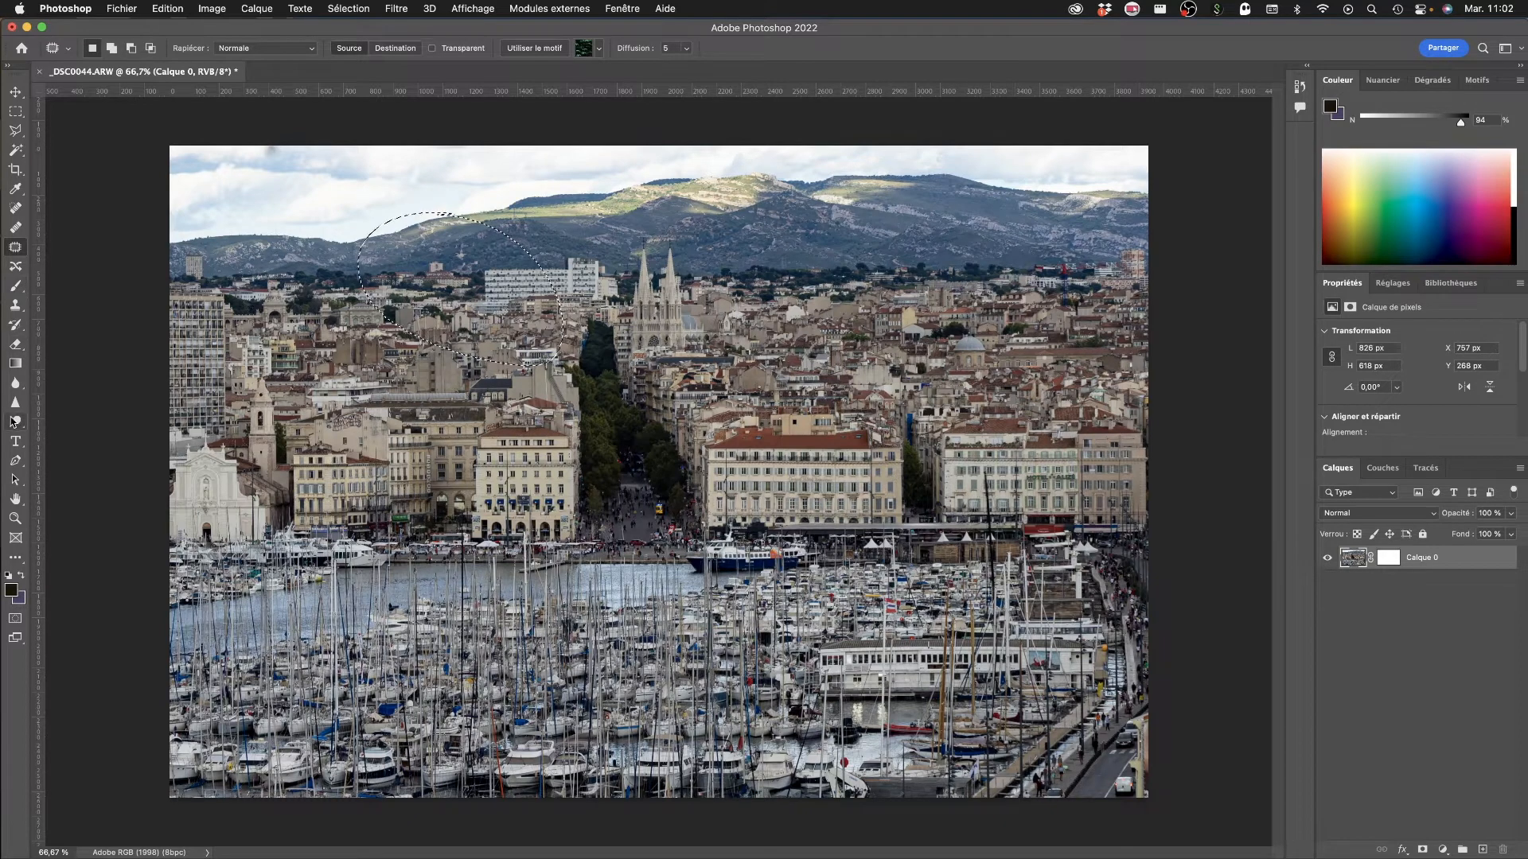
Step: Review the Text and Move tool variants, nudge the patch selection outline with Outil Déplacement, and clear the selection
left_click(15, 441)
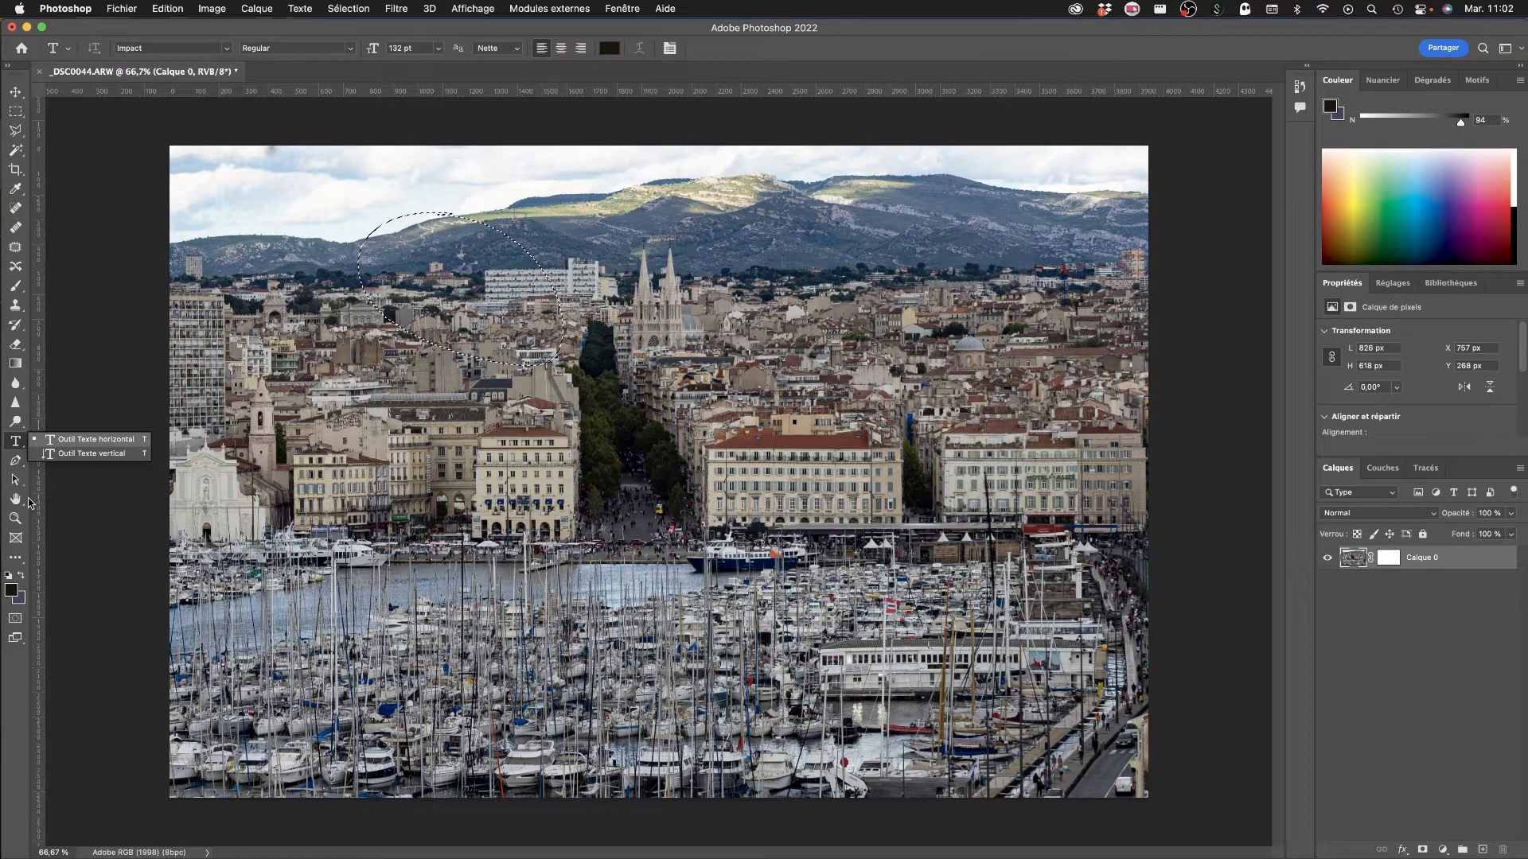
left_click(15, 93)
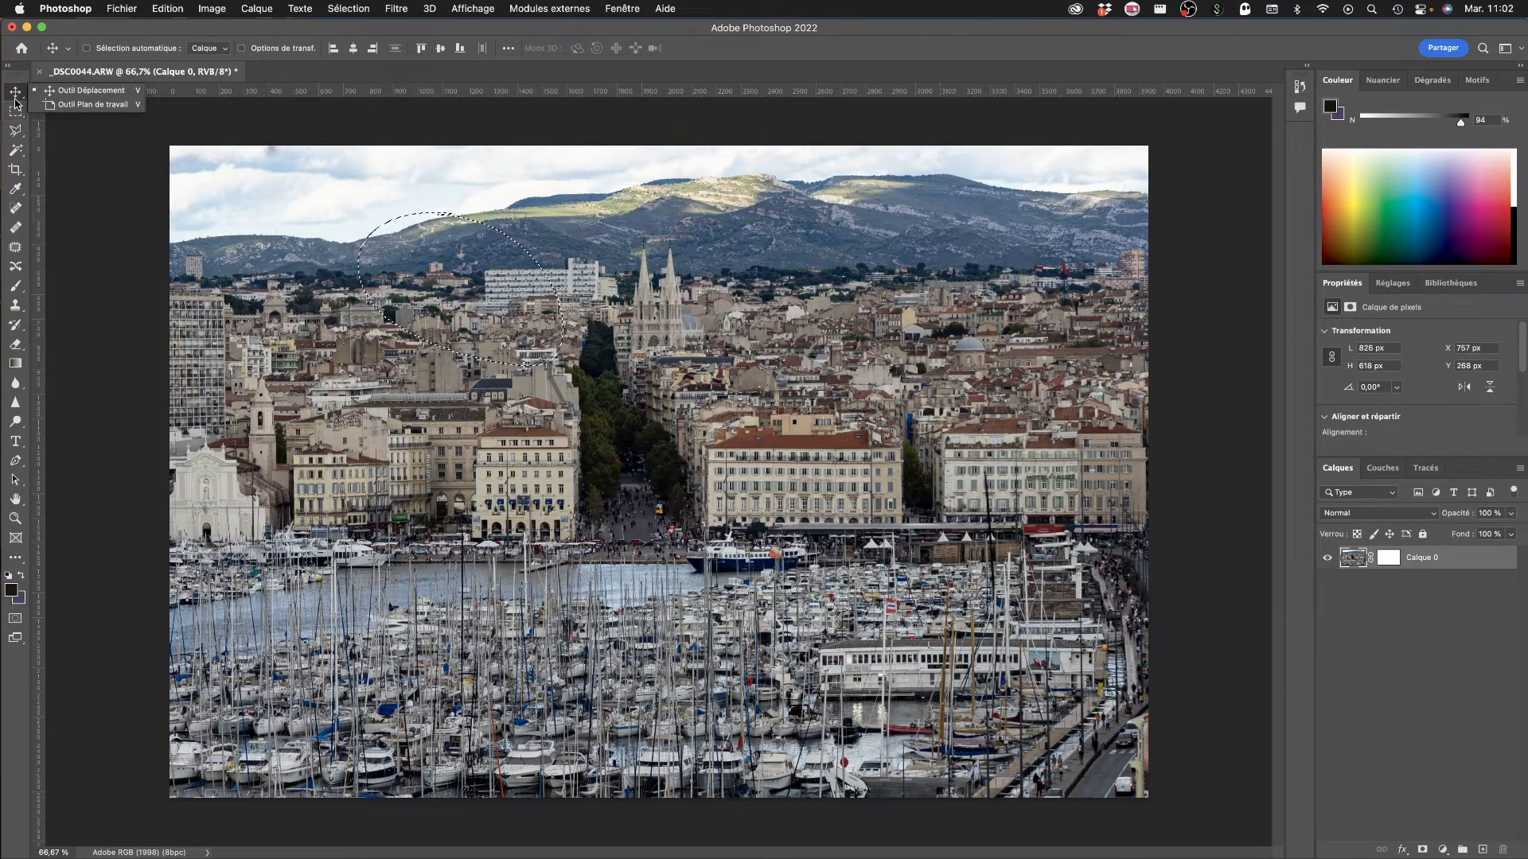
left_click(89, 90)
left_click_drag(398, 275, 440, 280)
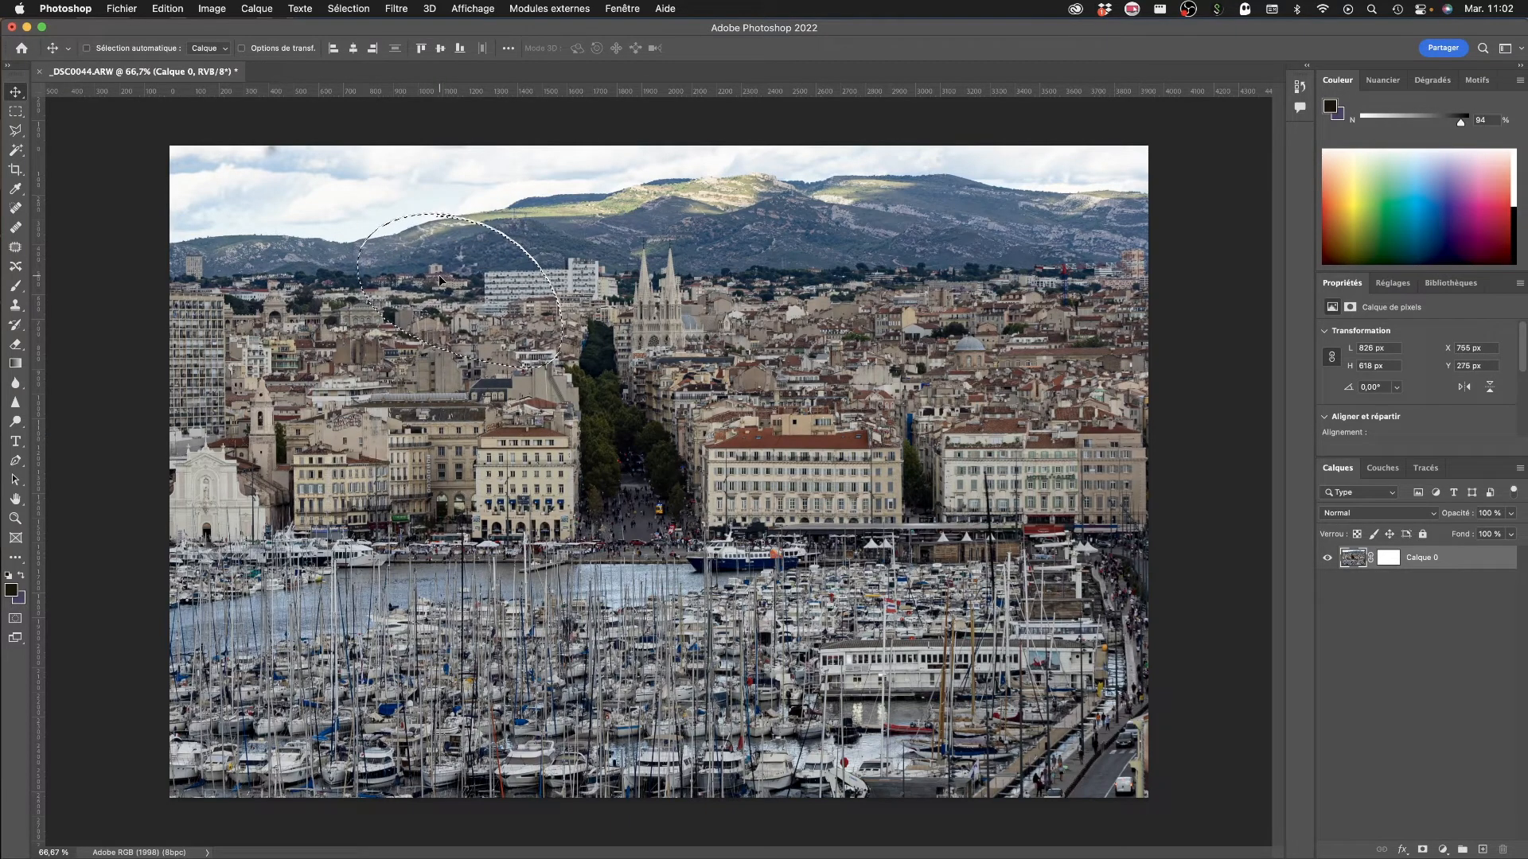
key("super+d")
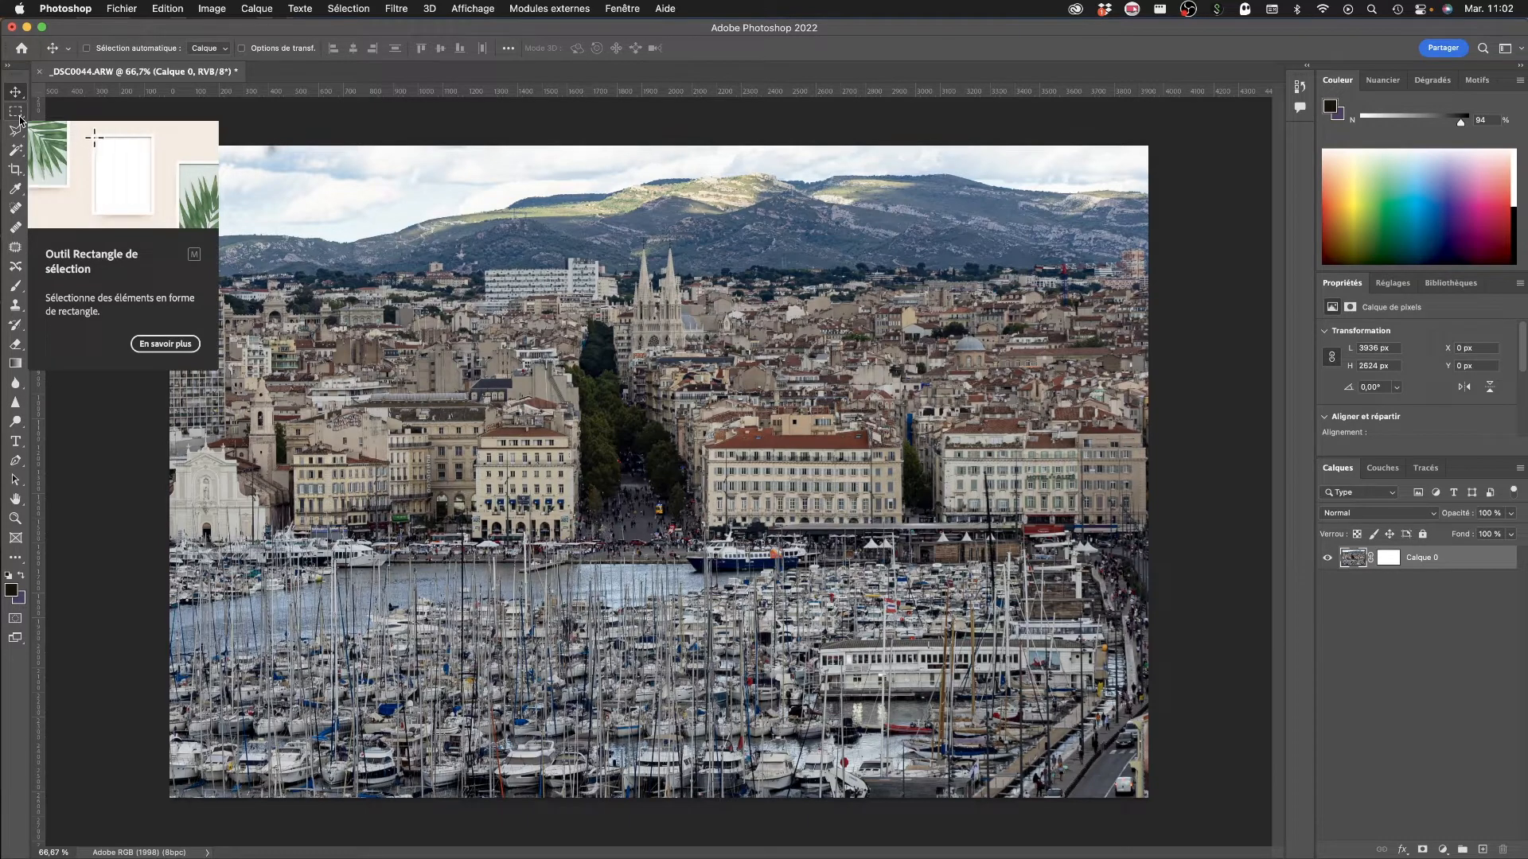
Step: Review the variants of the marquee selection tools and the lasso tools
left_click(16, 112)
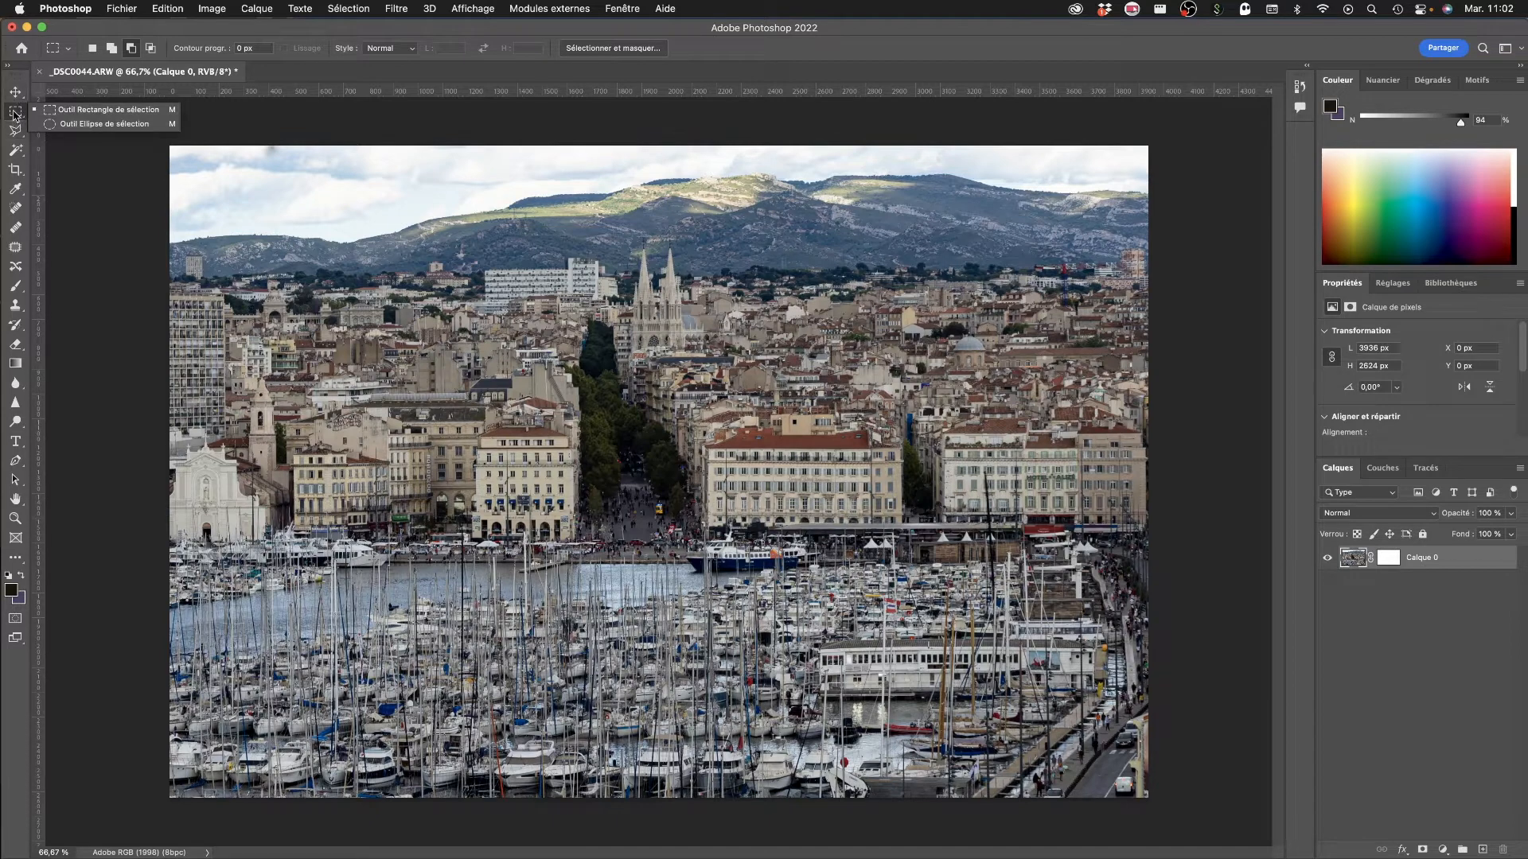
left_click(16, 115)
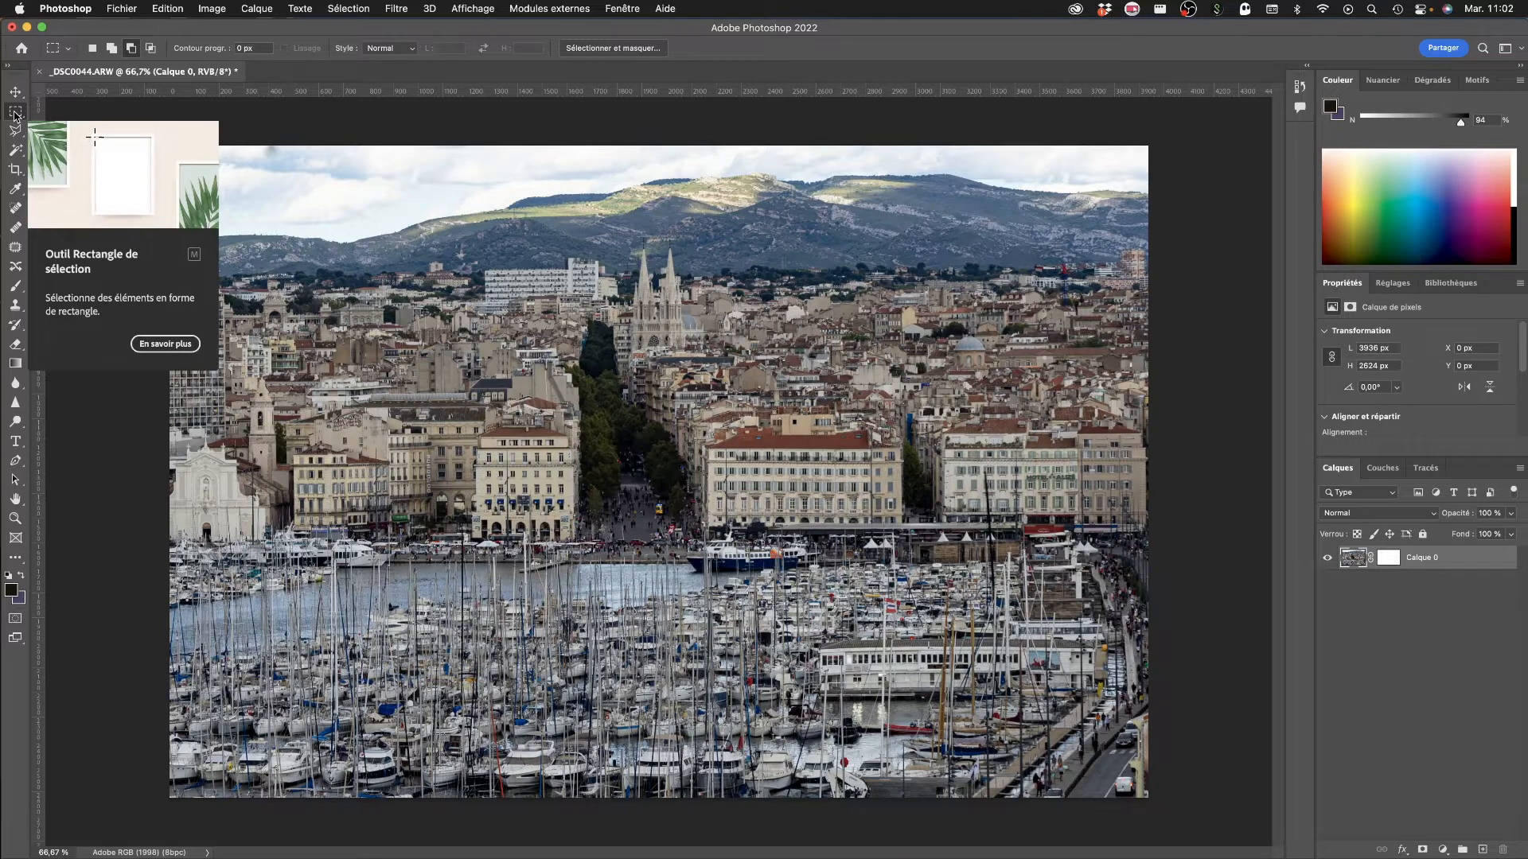
left_click(14, 115)
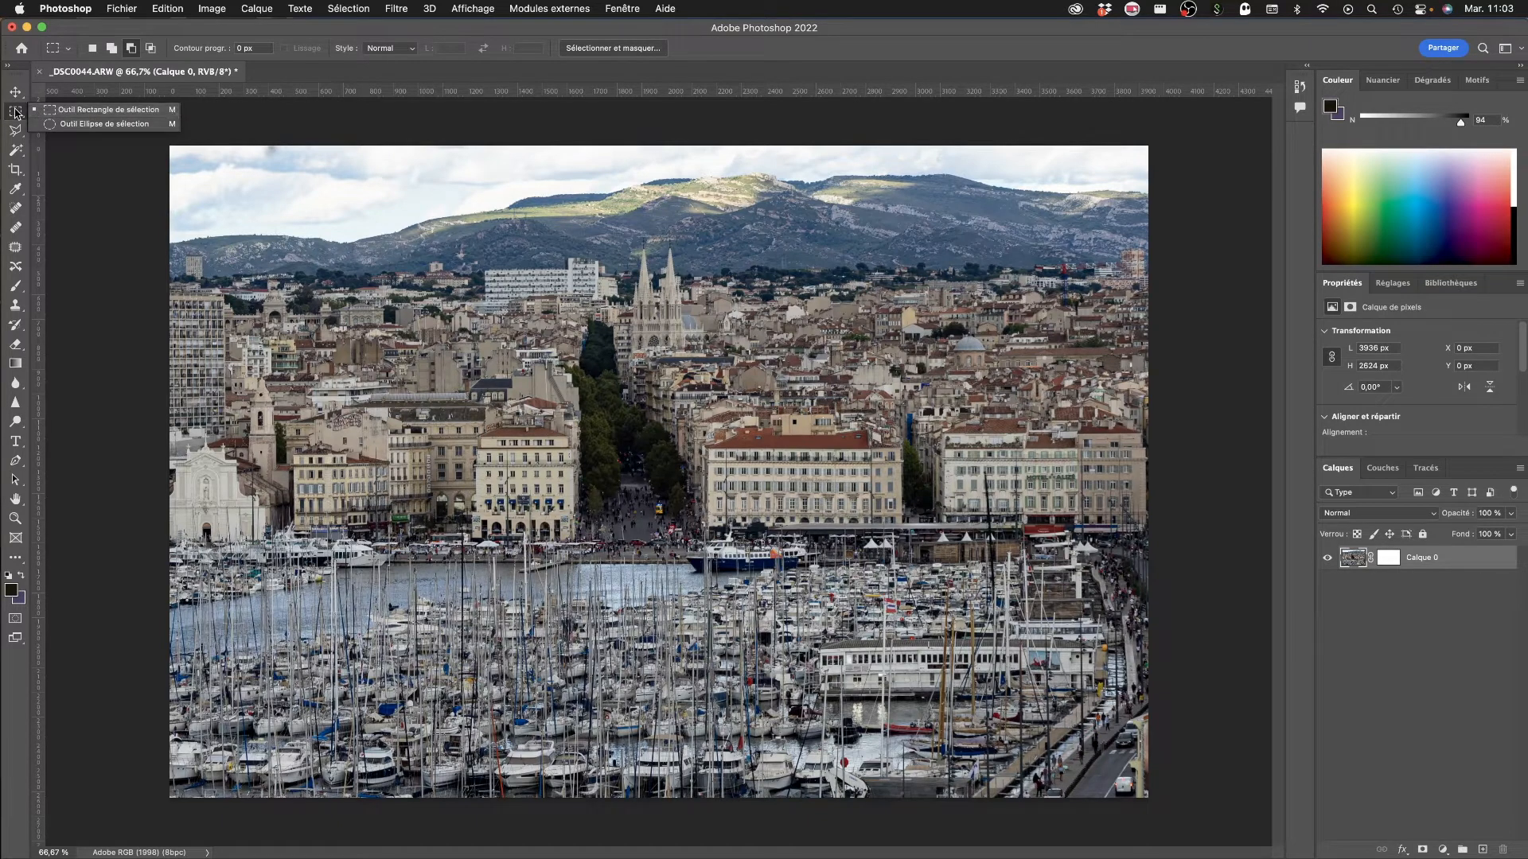
left_click(119, 110)
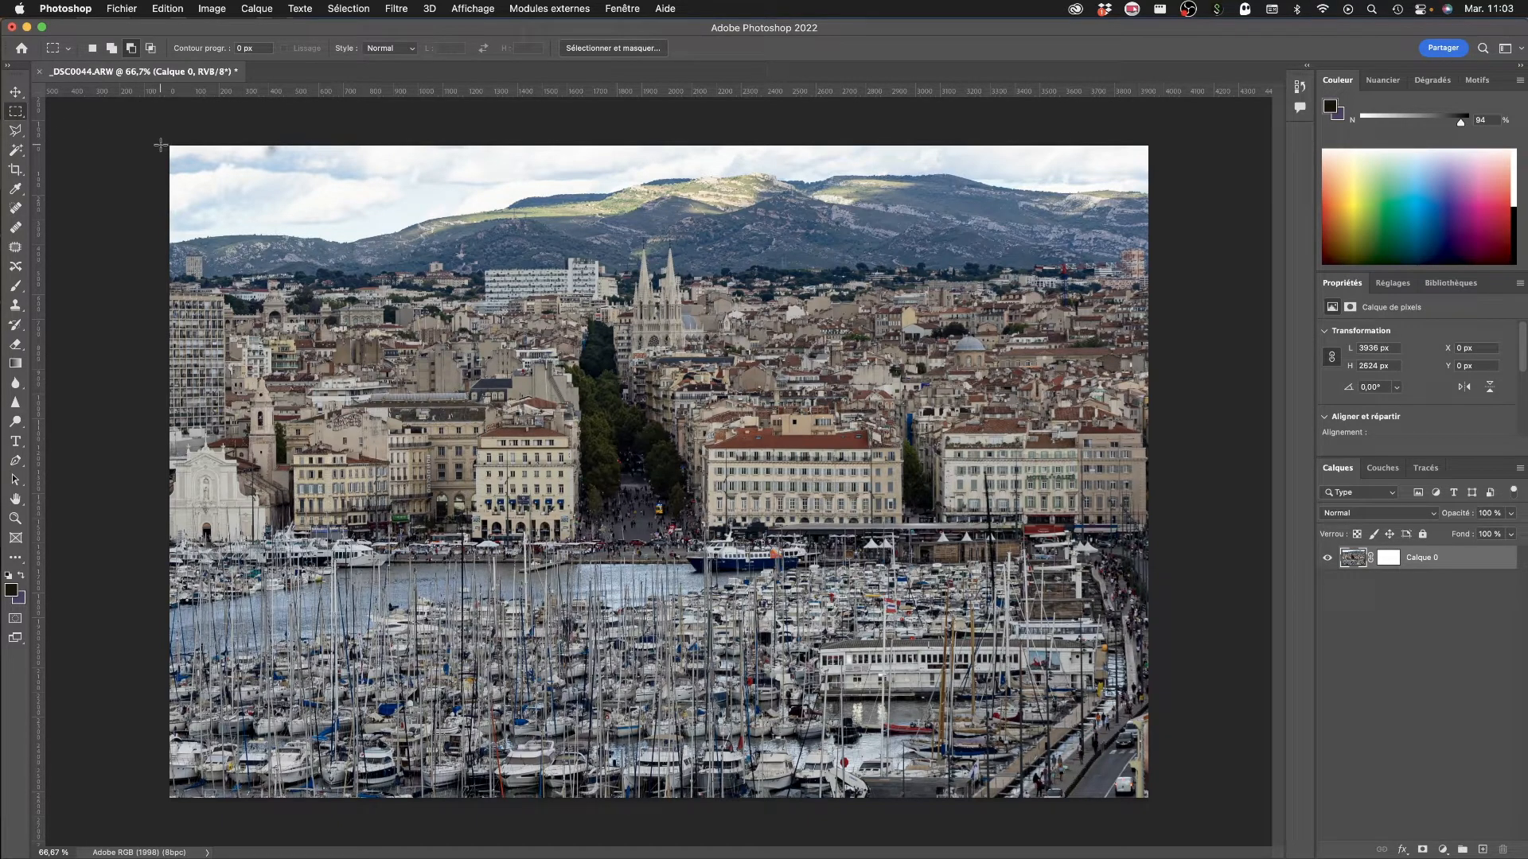
left_click(18, 116)
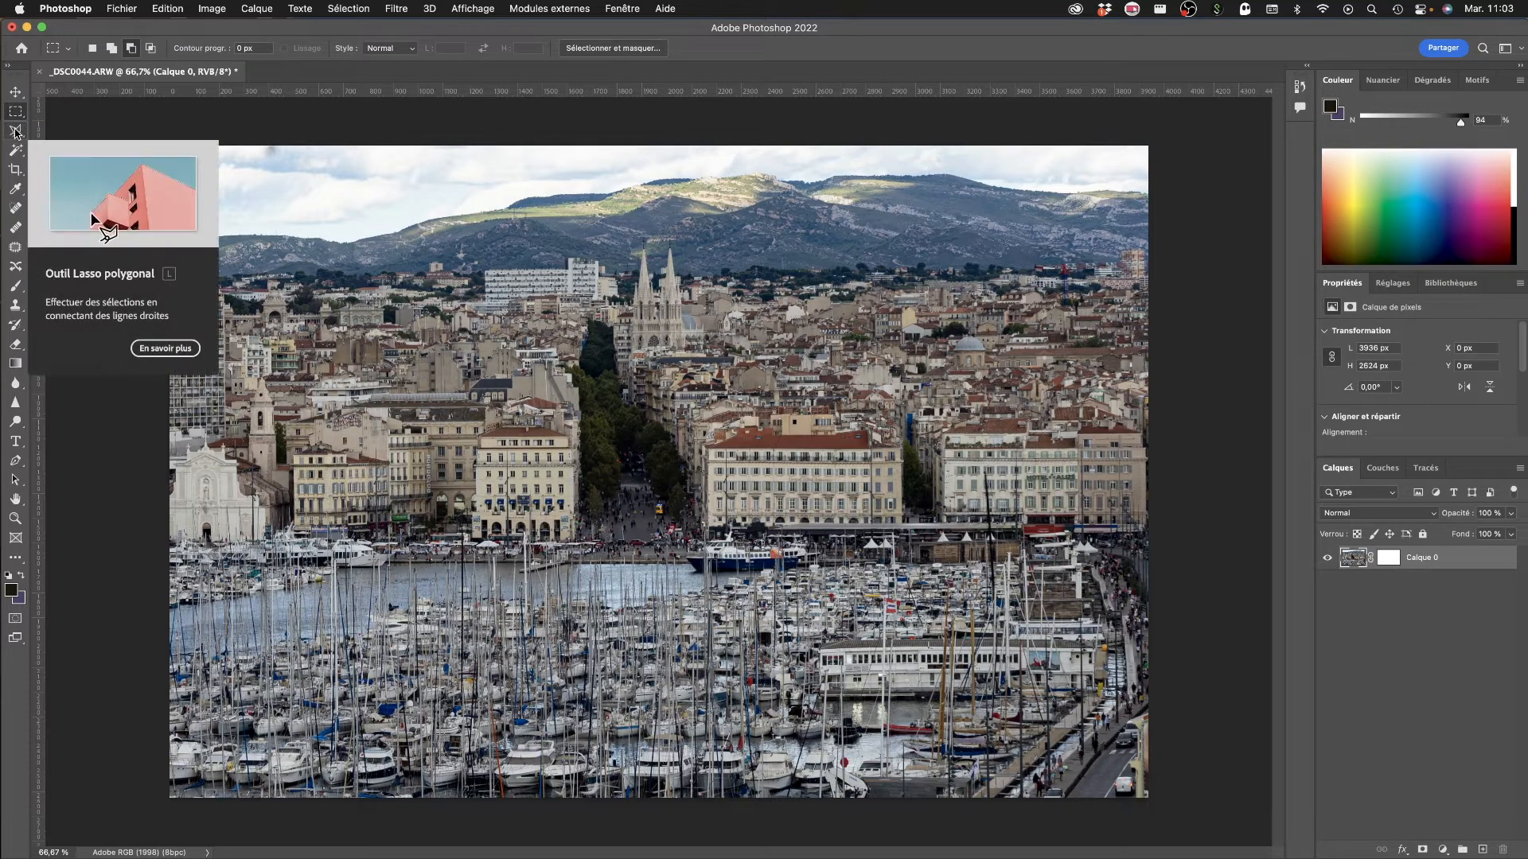
left_click(16, 133)
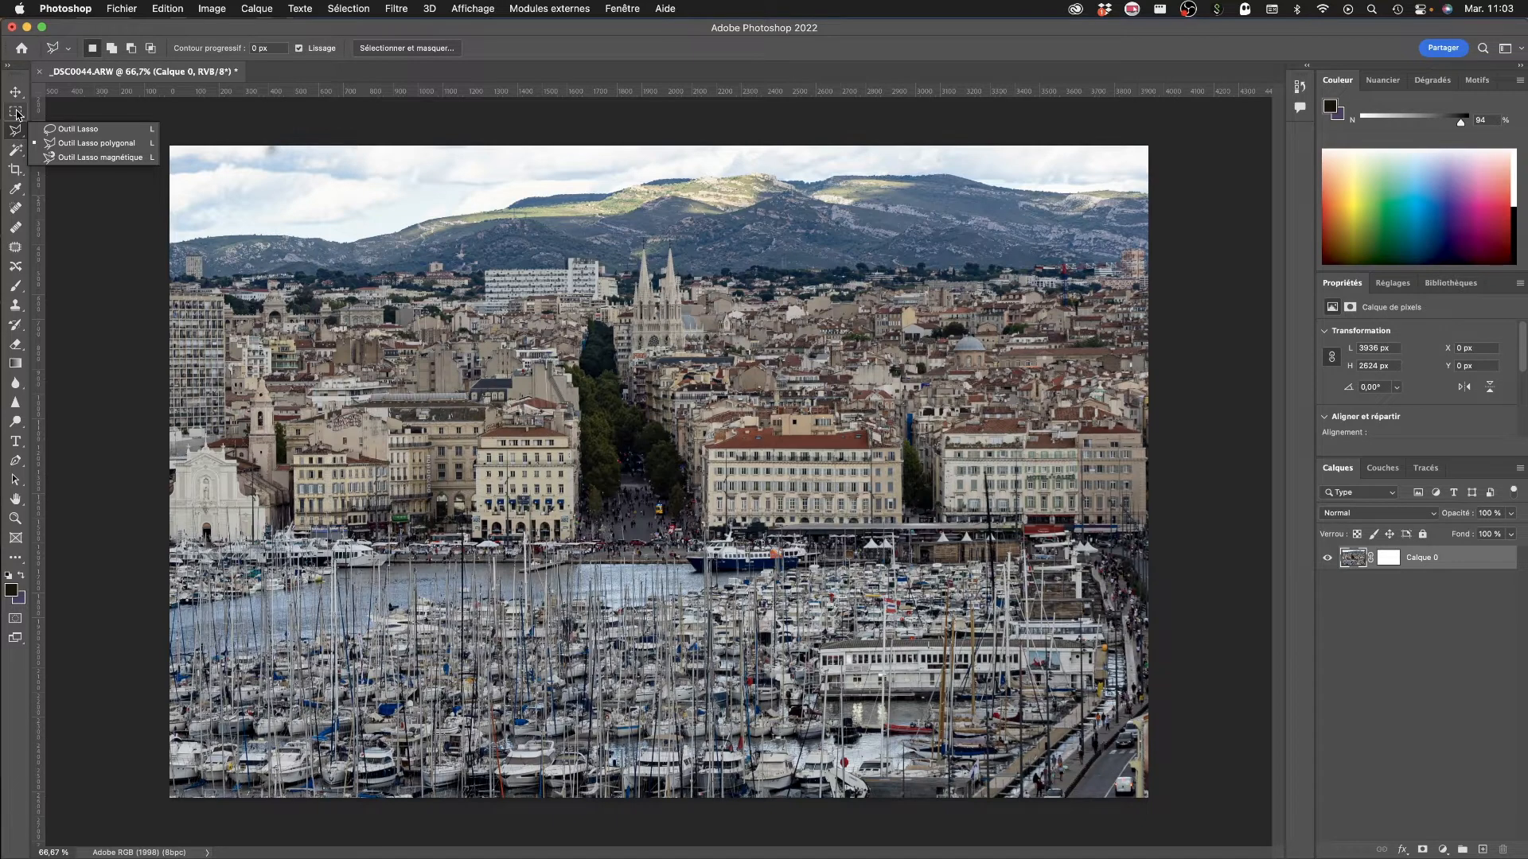
Step: Review the Magic Wand variants, try Outil Baguette magique on the sky above the hills, and clear the selection
left_click(17, 150)
left_click(17, 150)
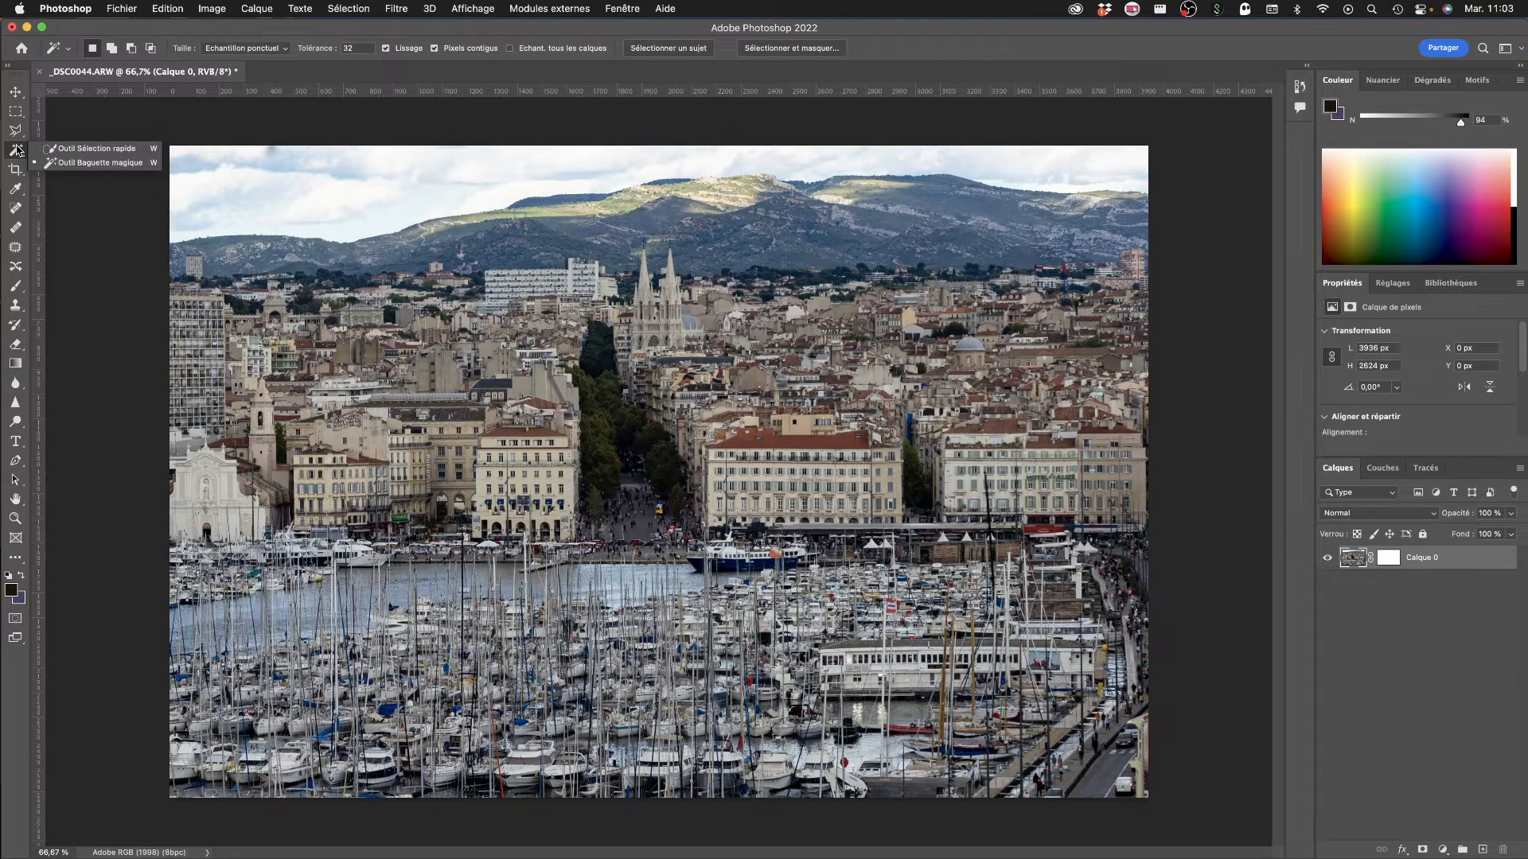
left_click(102, 163)
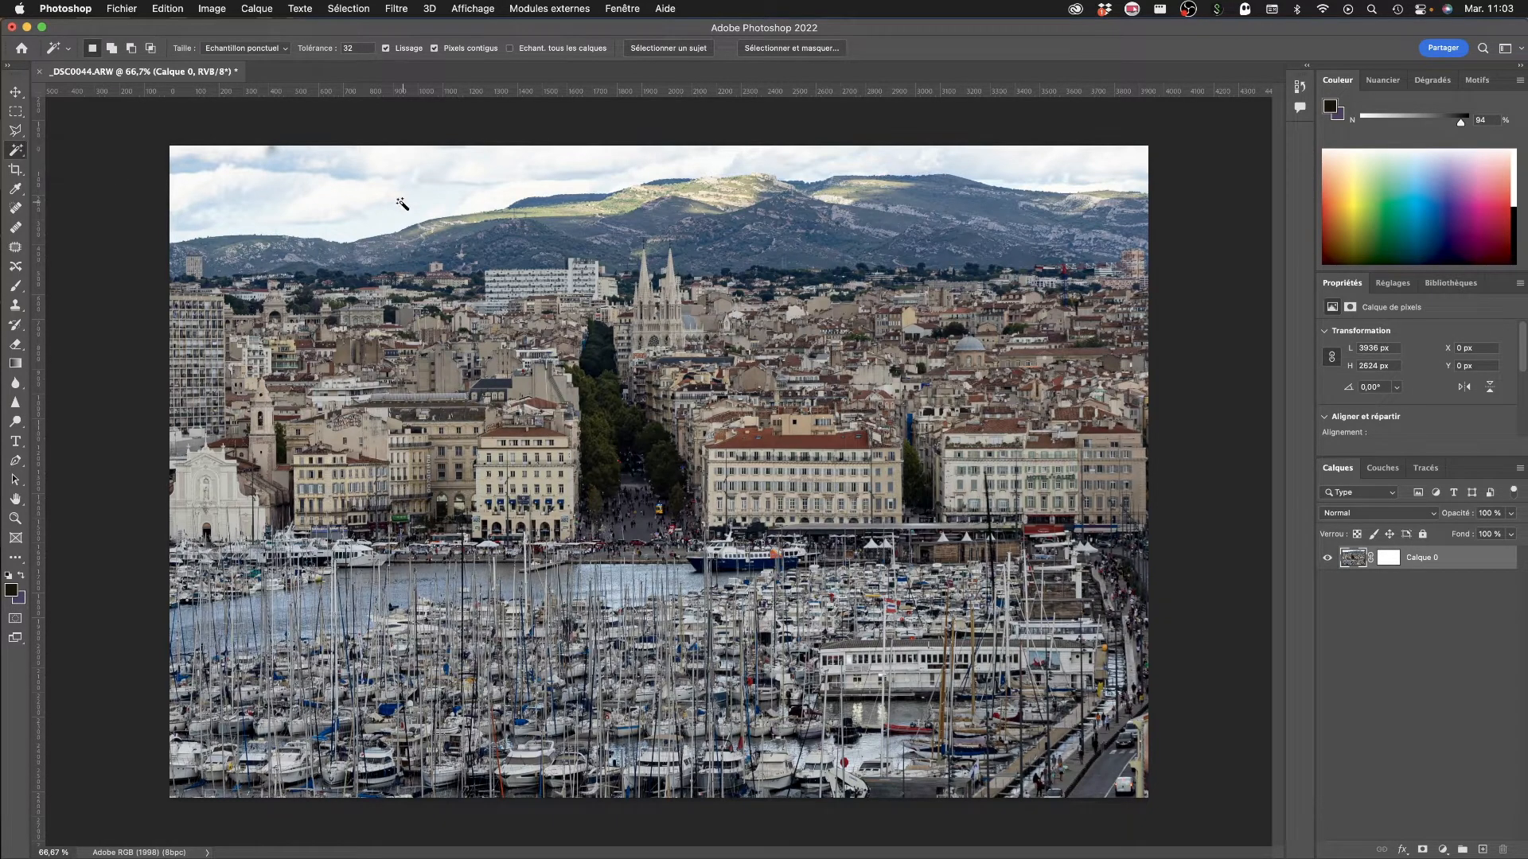
left_click(401, 201)
left_click(148, 199)
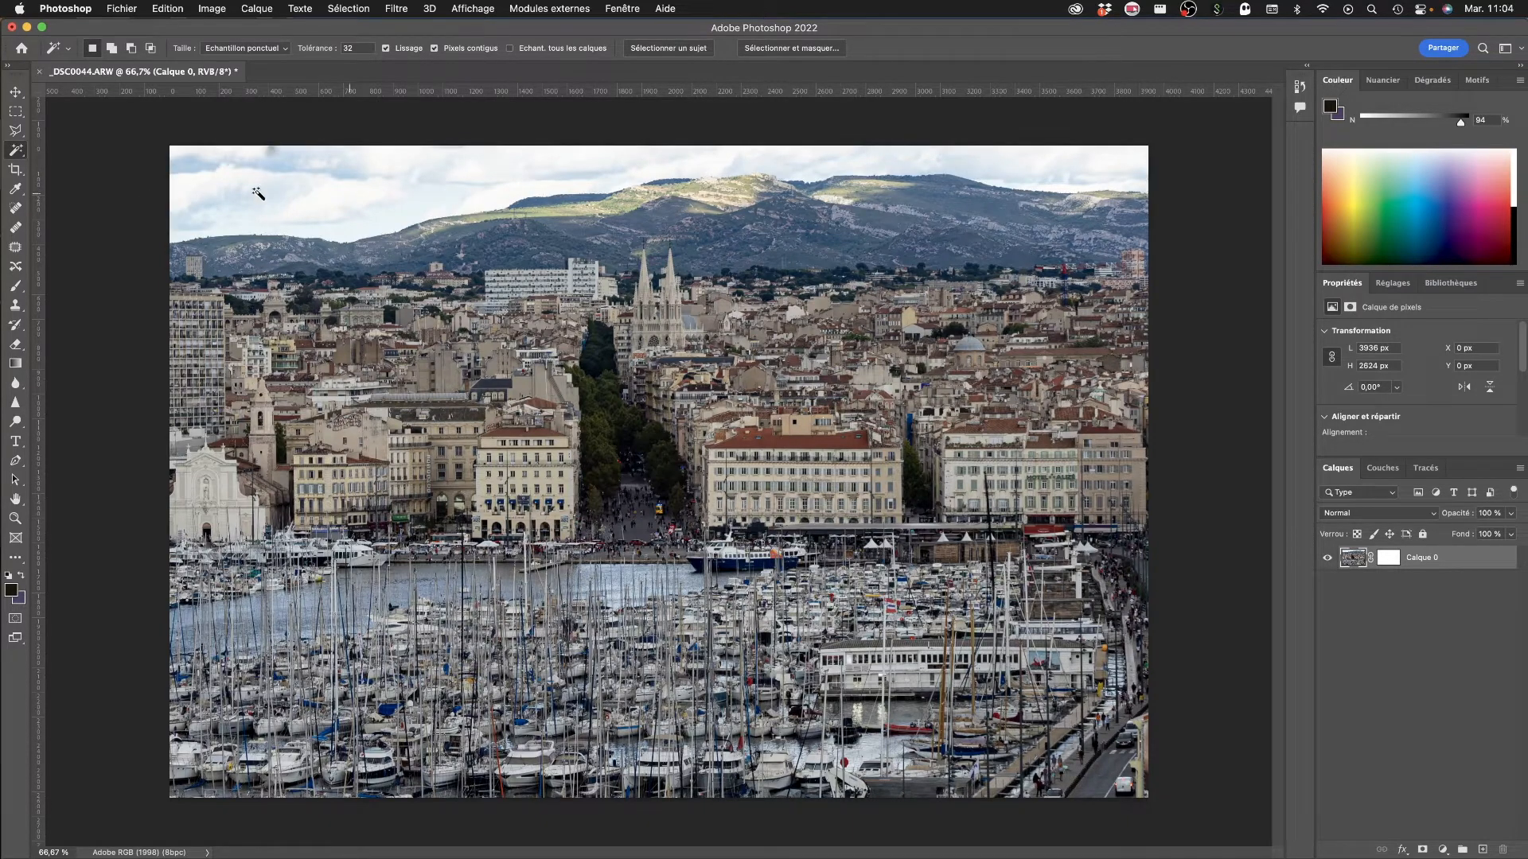
Step: Crop off the harbour foreground to make the image about 3936 × 2129 px, and undo the crop
left_click(16, 171)
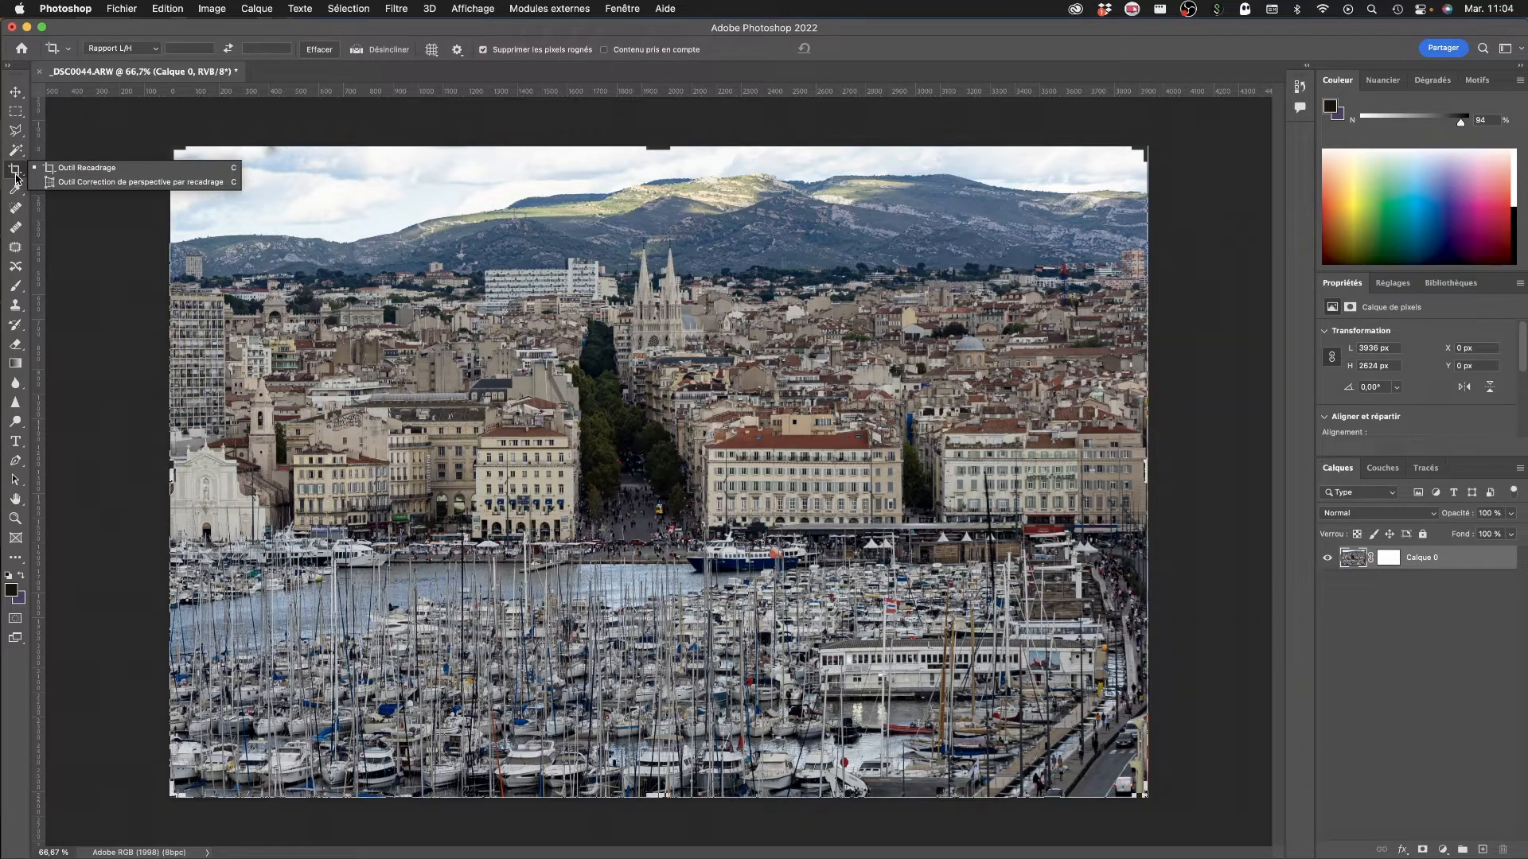
left_click(80, 168)
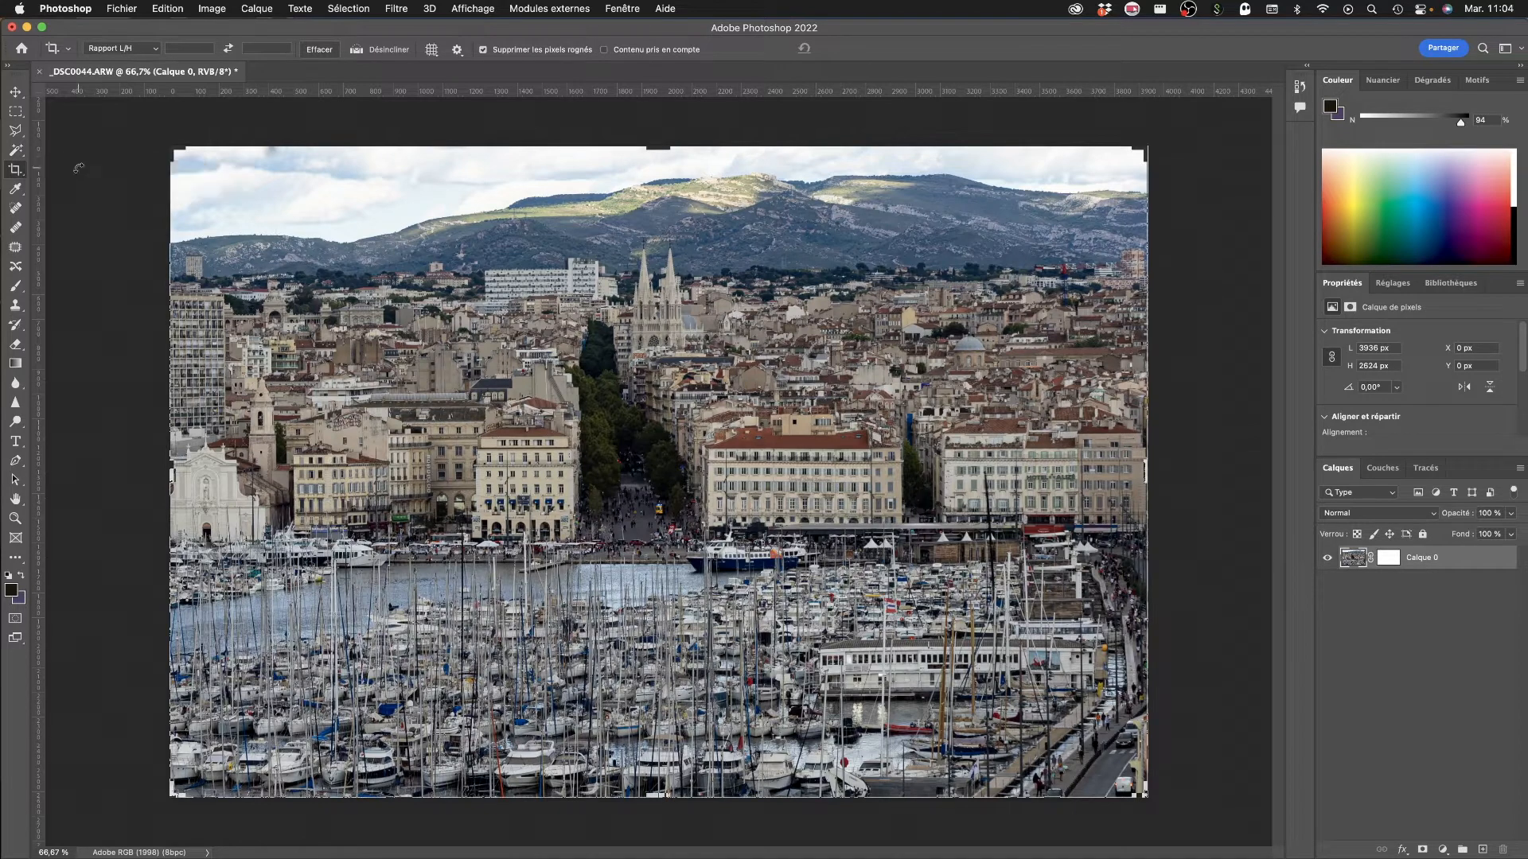
left_click(457, 251)
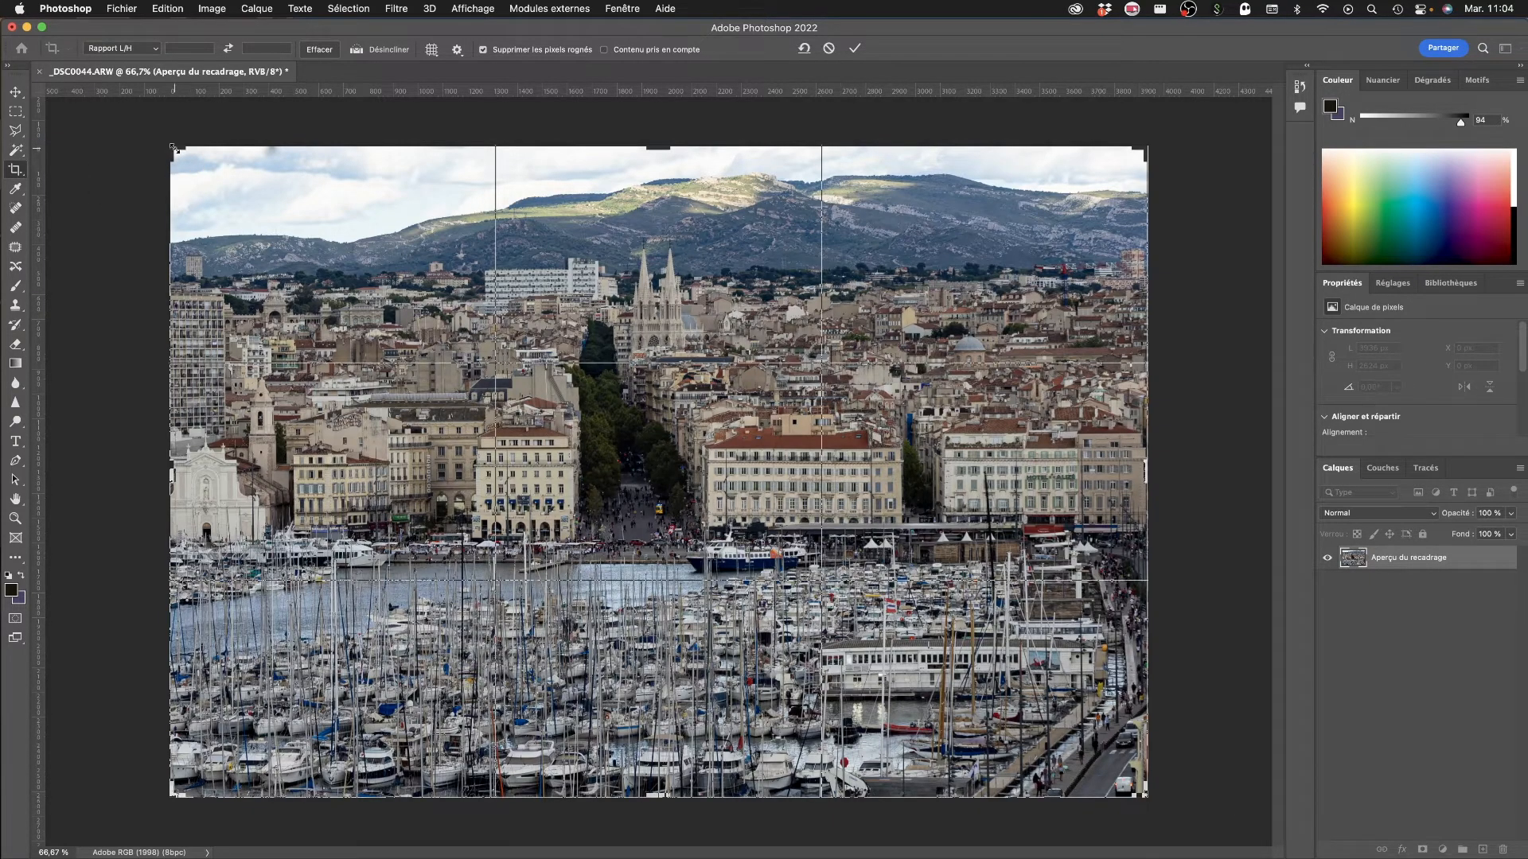
mouse_move(173, 146)
left_mouse_down()
mouse_move(273, 170)
mouse_move(79, 136)
mouse_move(200, 171)
mouse_move(174, 147)
mouse_move(235, 185)
mouse_move(164, 171)
mouse_move(169, 147)
left_mouse_up()
left_click_drag(660, 796, 662, 738)
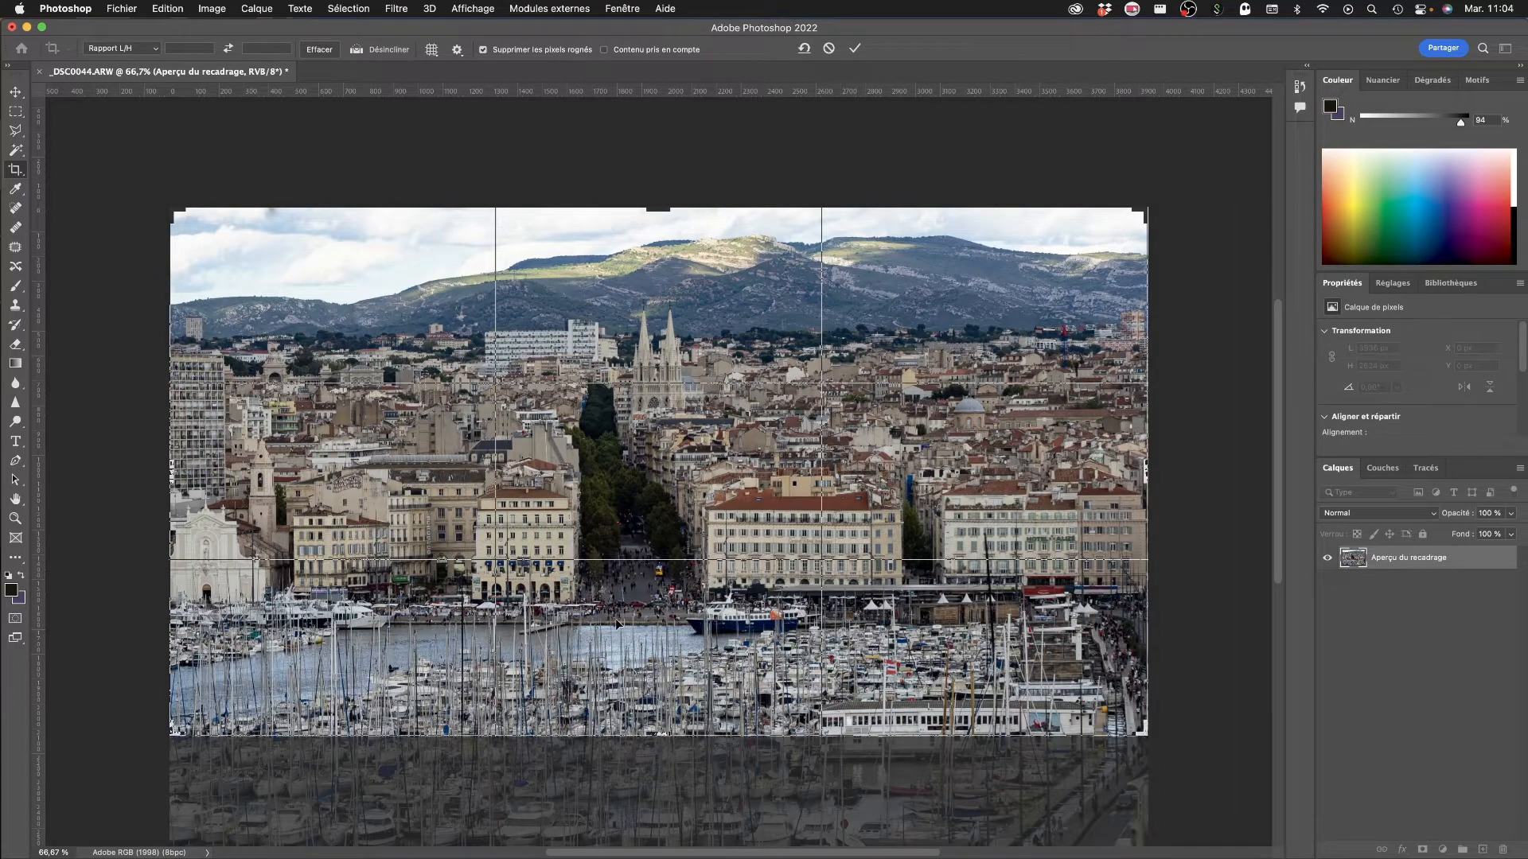
key("Return")
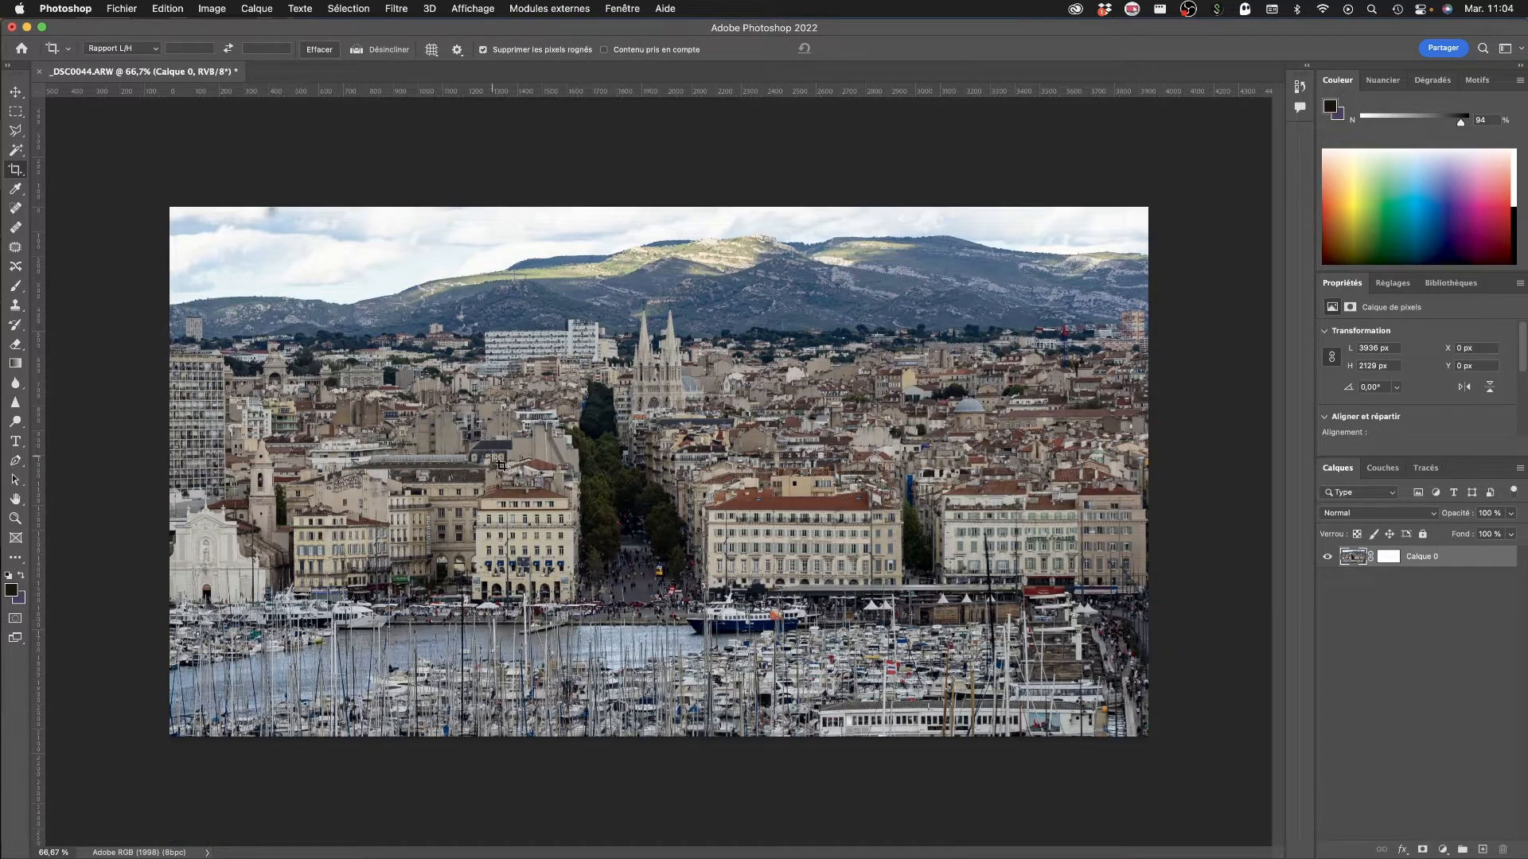
key("super+z")
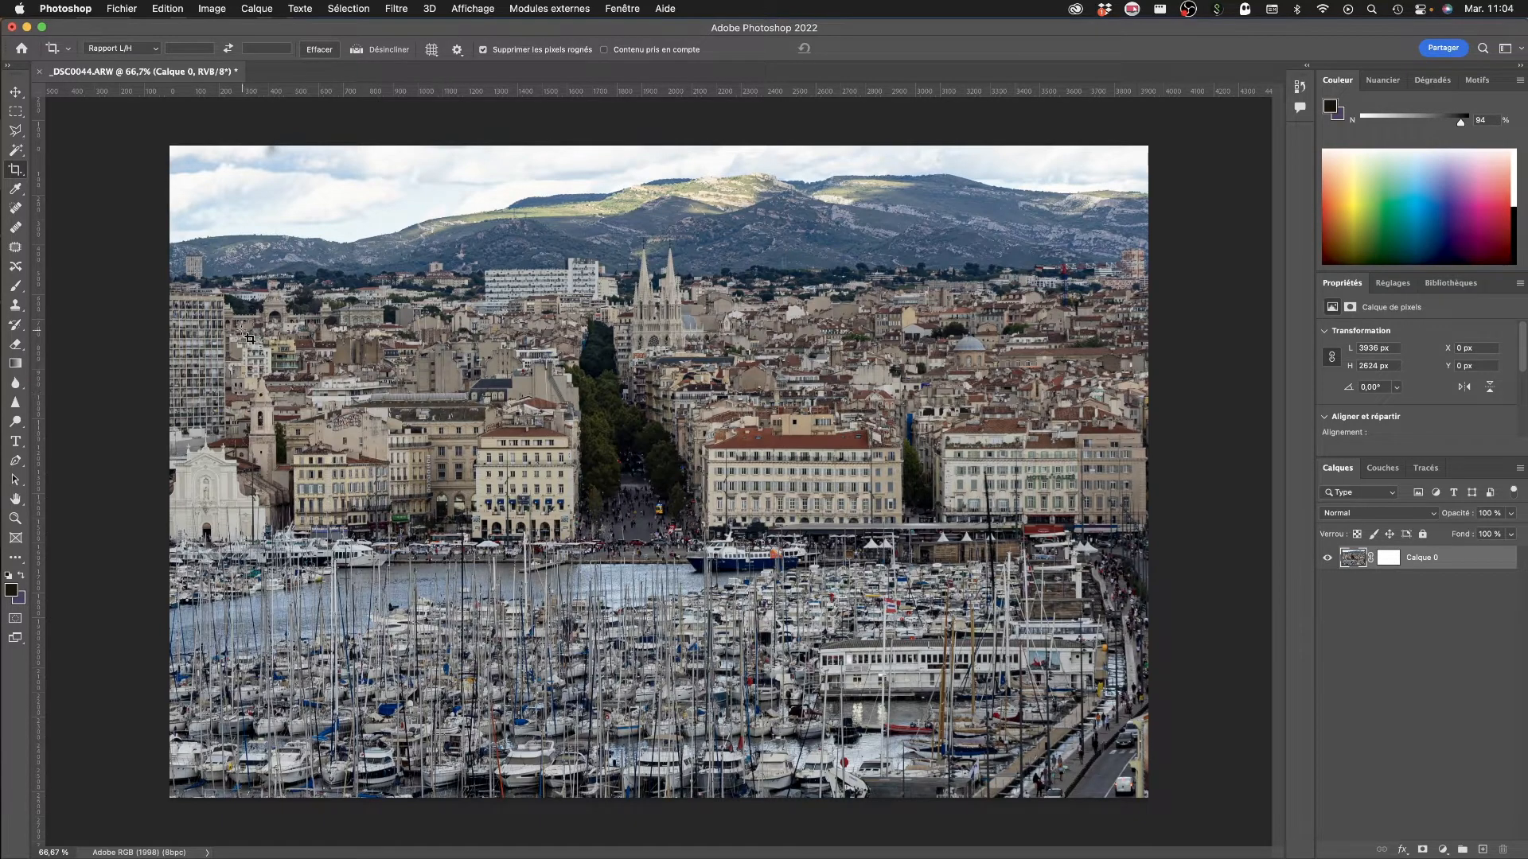
Step: Try a second crop of the lower harbour, restoring part of the foreground, and return to the full photo
left_click(15, 168)
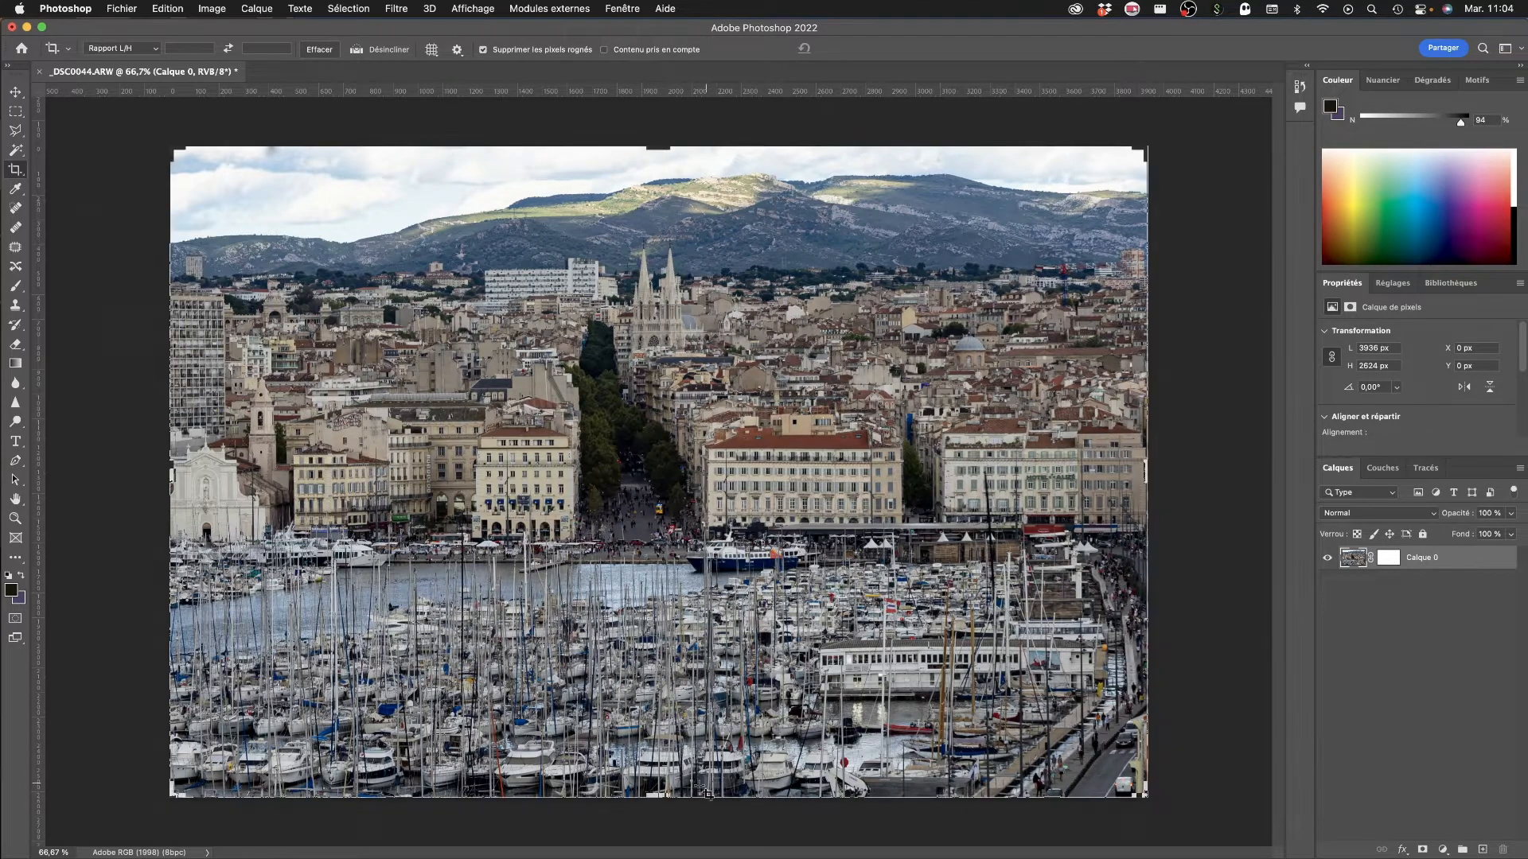
left_click_drag(653, 798, 655, 709)
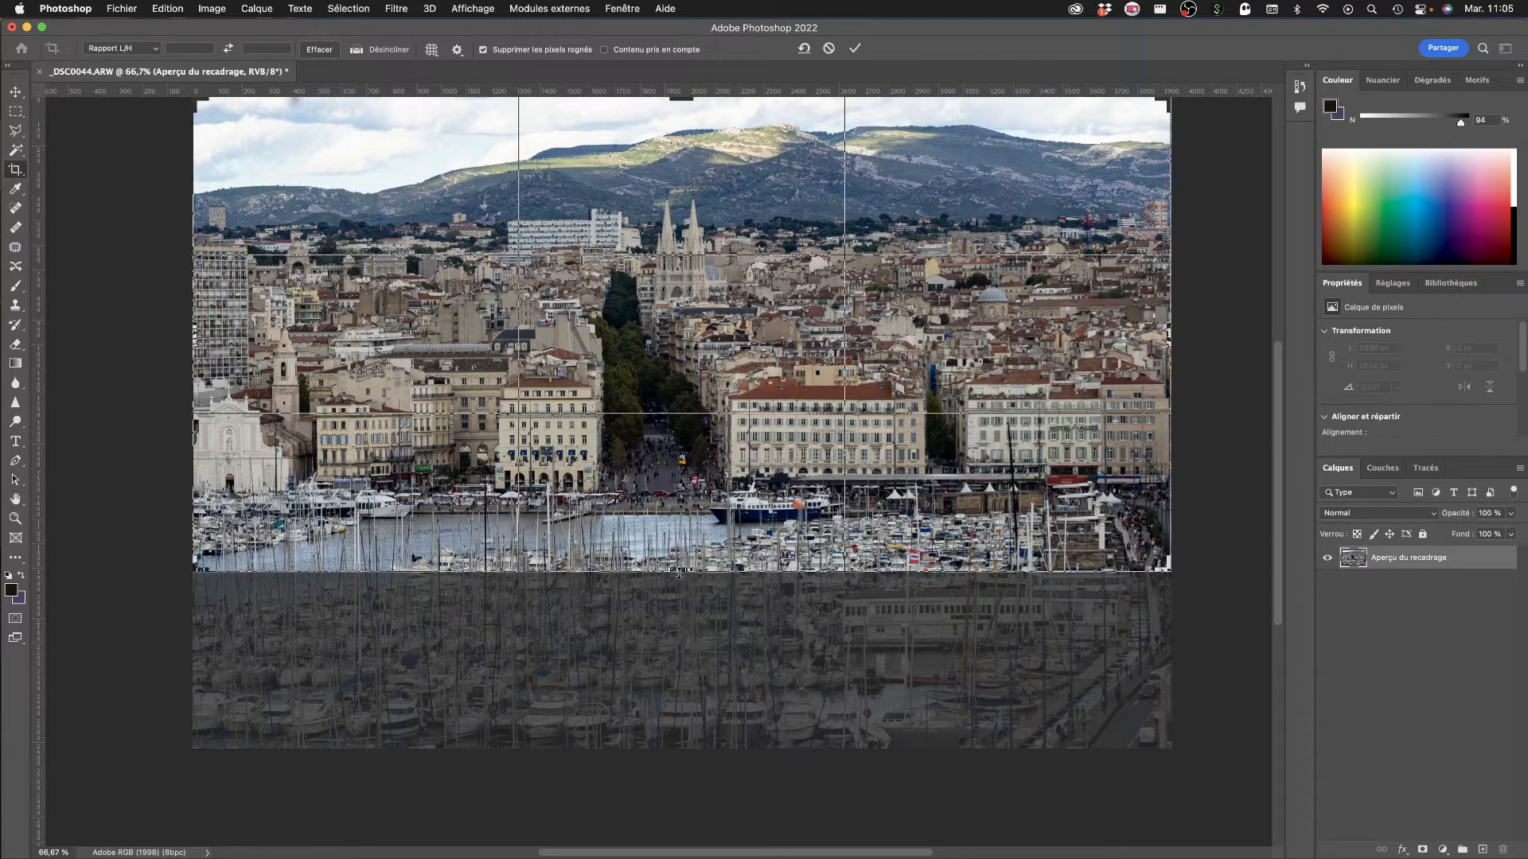
left_click_drag(678, 572, 704, 614)
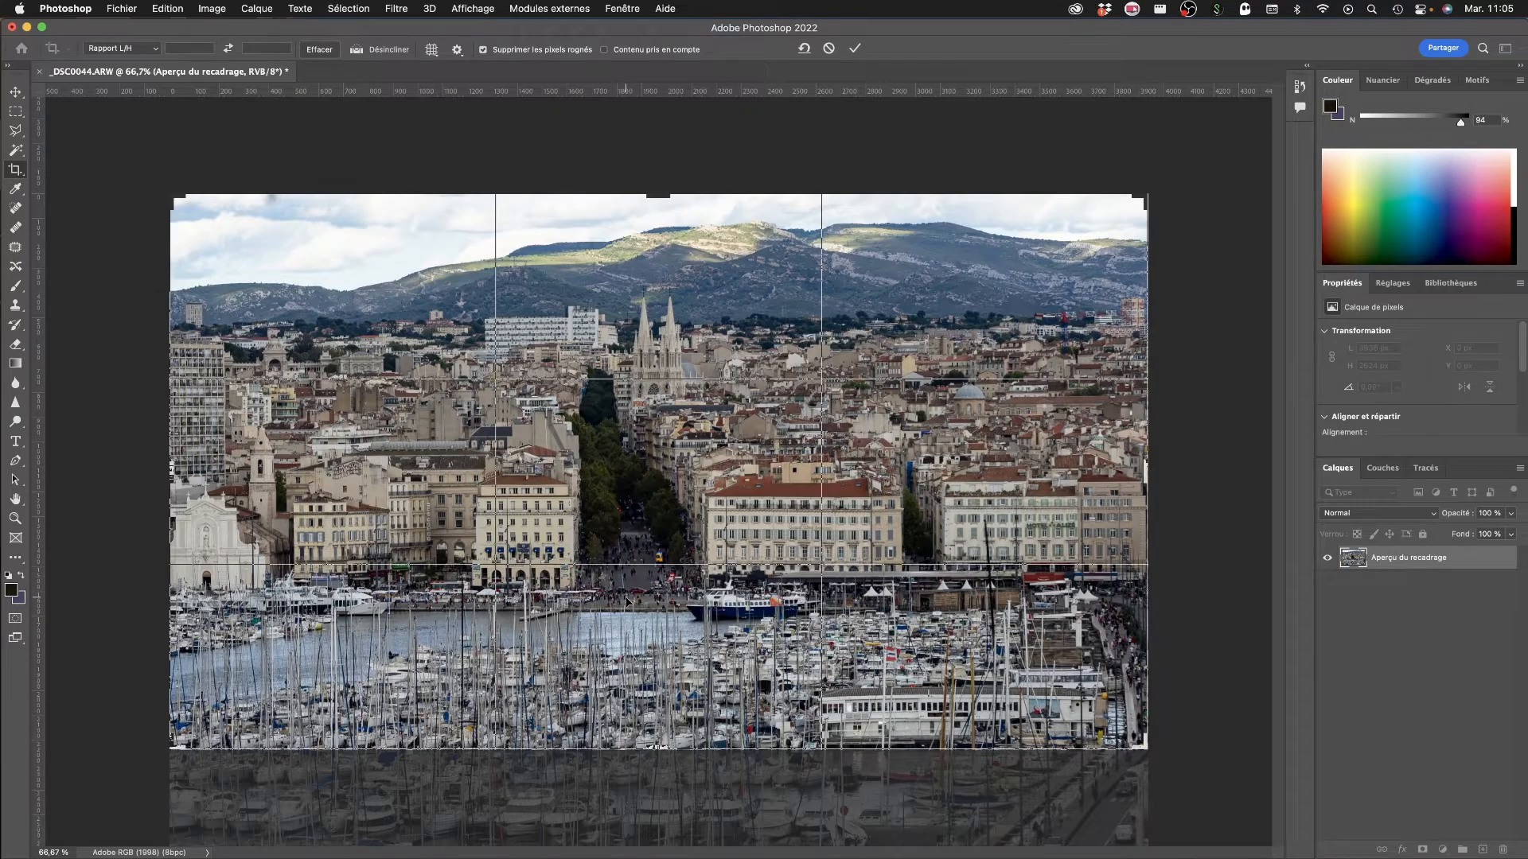
key("Return")
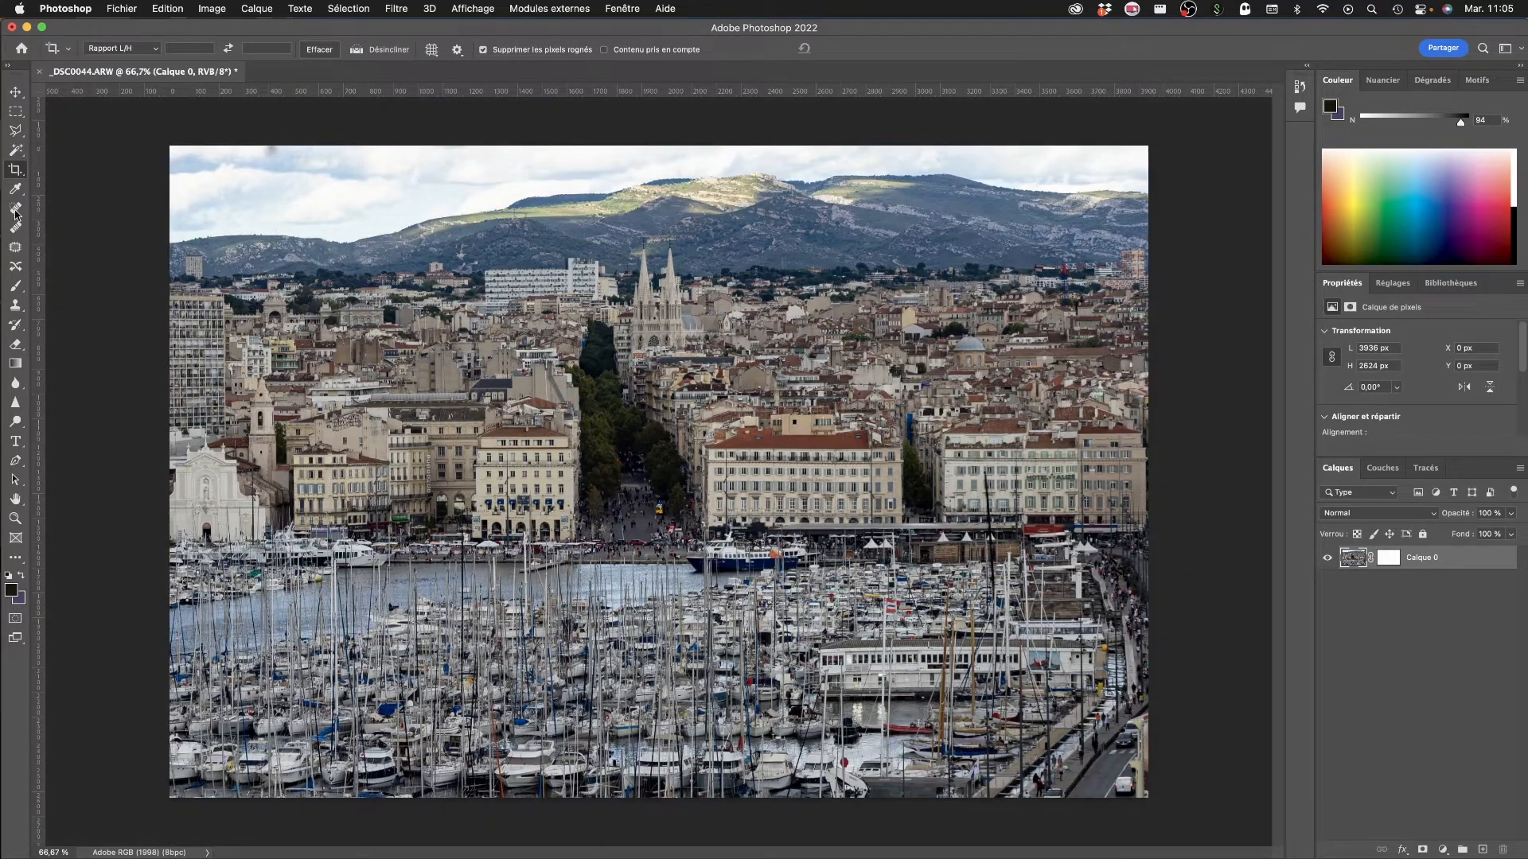
Step: Sample foreground colours with the Eyedropper from the sunlit hillside and from the roofs of the waterfront buildings
left_click(16, 189)
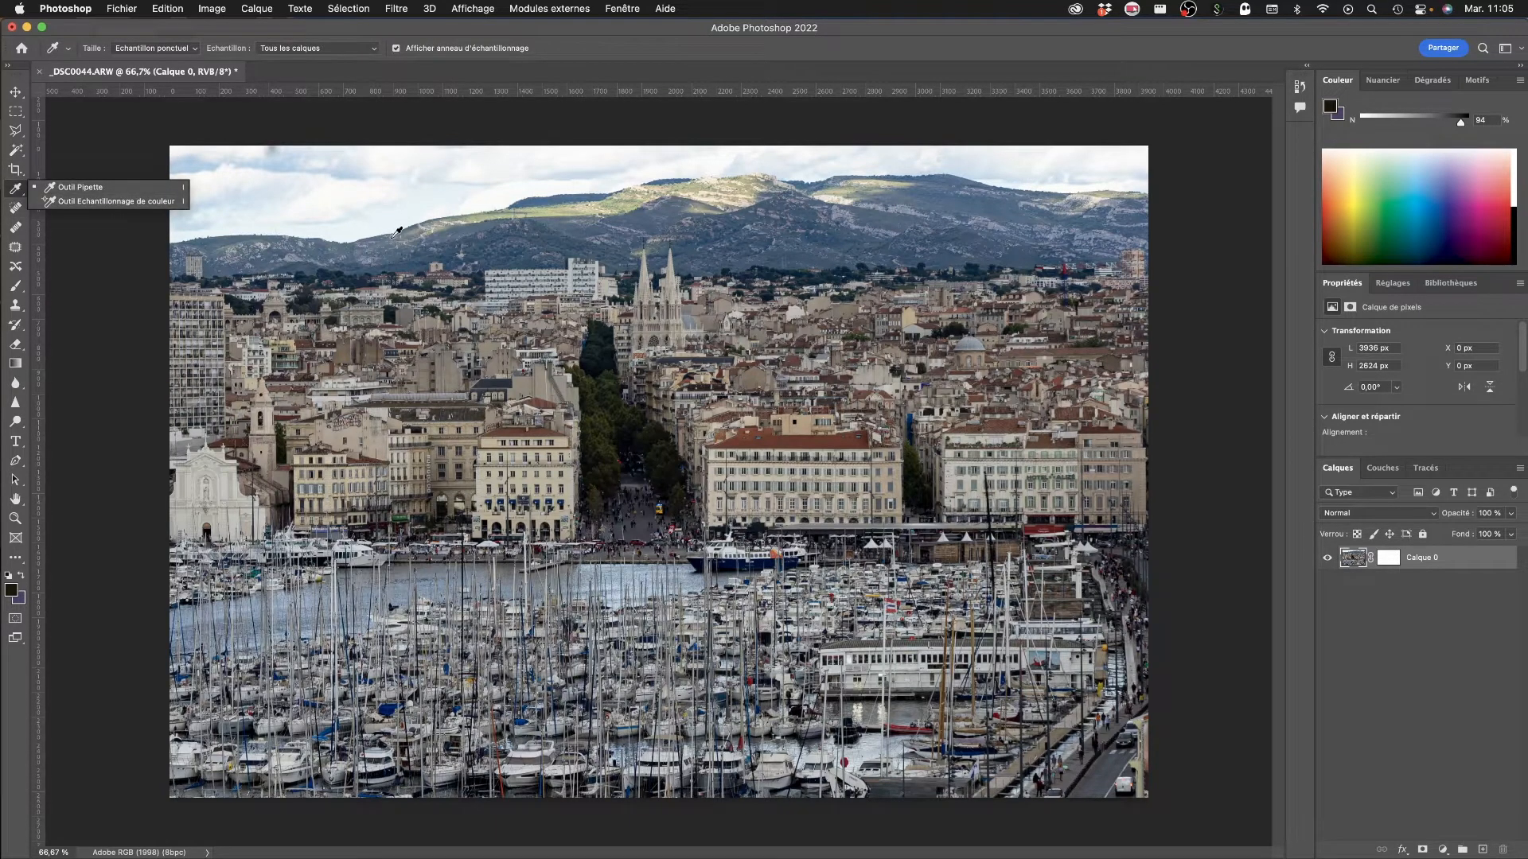
left_click(555, 210)
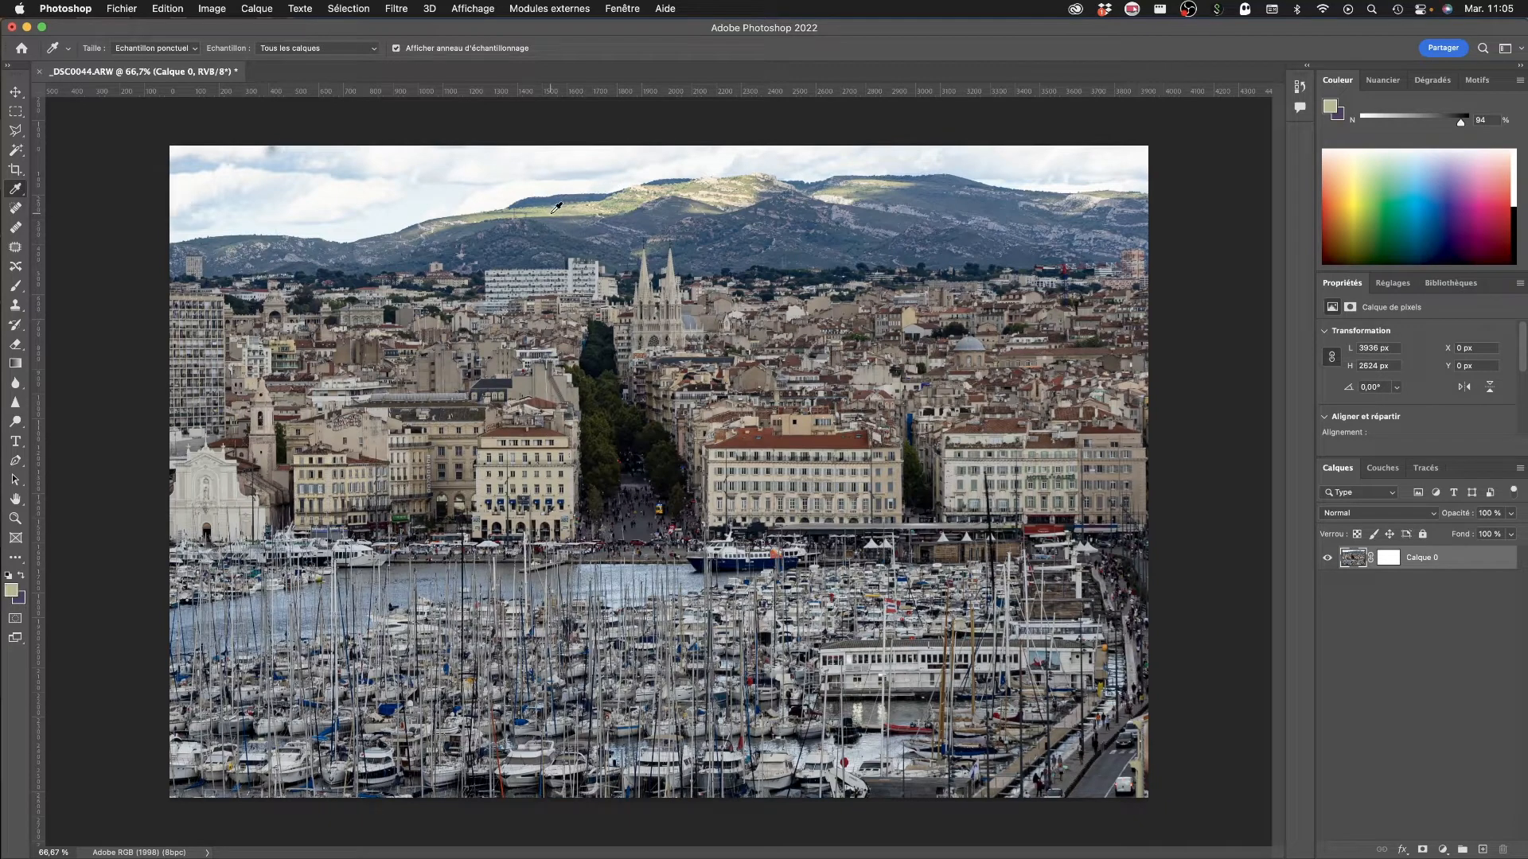
mouse_move(555, 210)
left_mouse_down()
mouse_move(539, 210)
mouse_move(552, 207)
left_mouse_up()
left_click_drag(779, 435, 783, 433)
left_click_drag(547, 424, 546, 424)
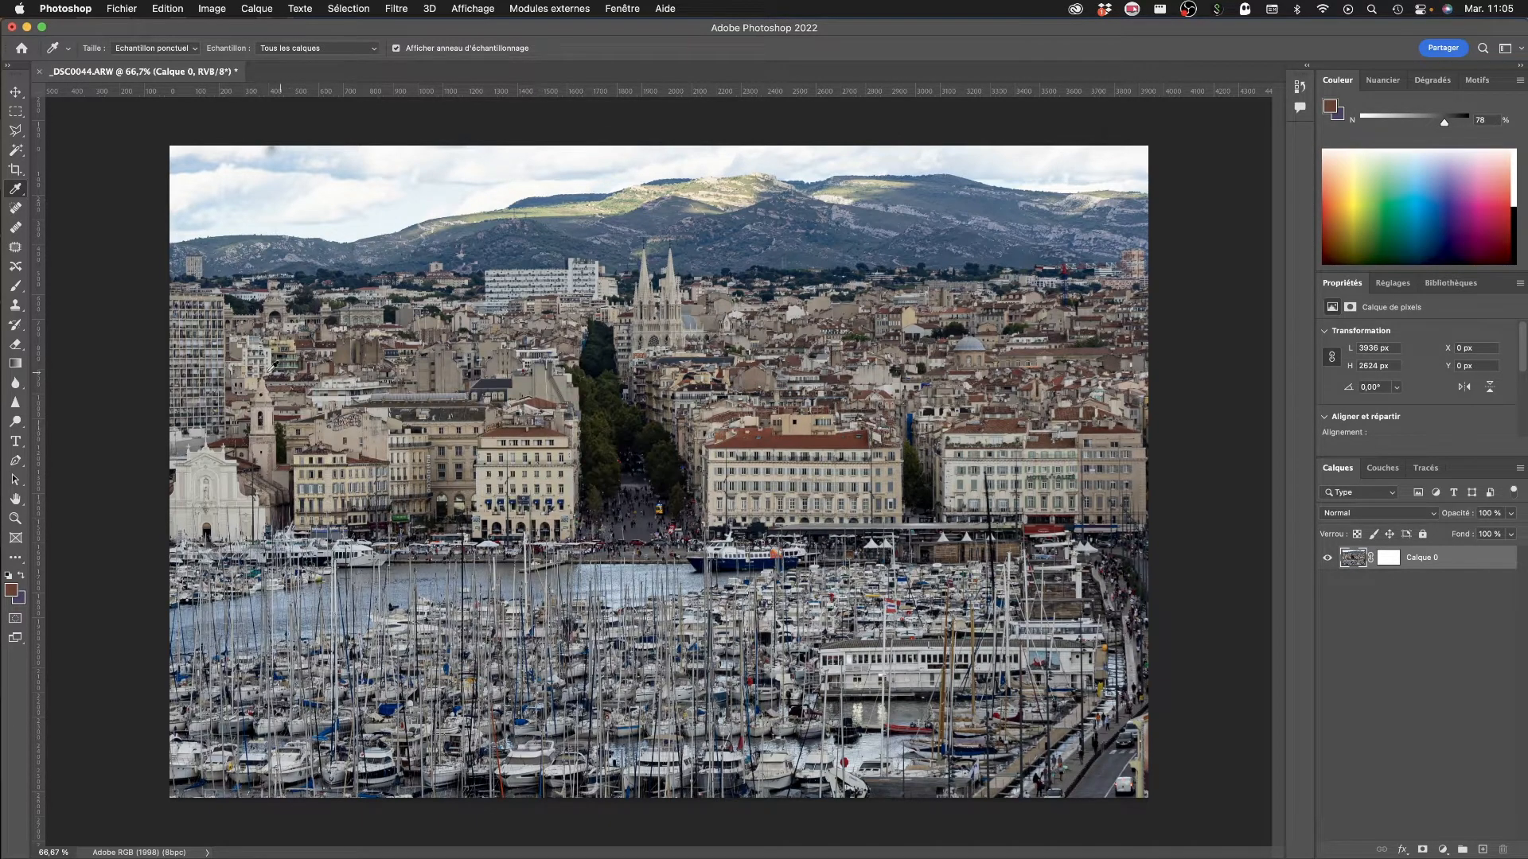
Step: Compare the options and descriptions of the Correcteur localisé and Correcteur healing tools
left_click(15, 209)
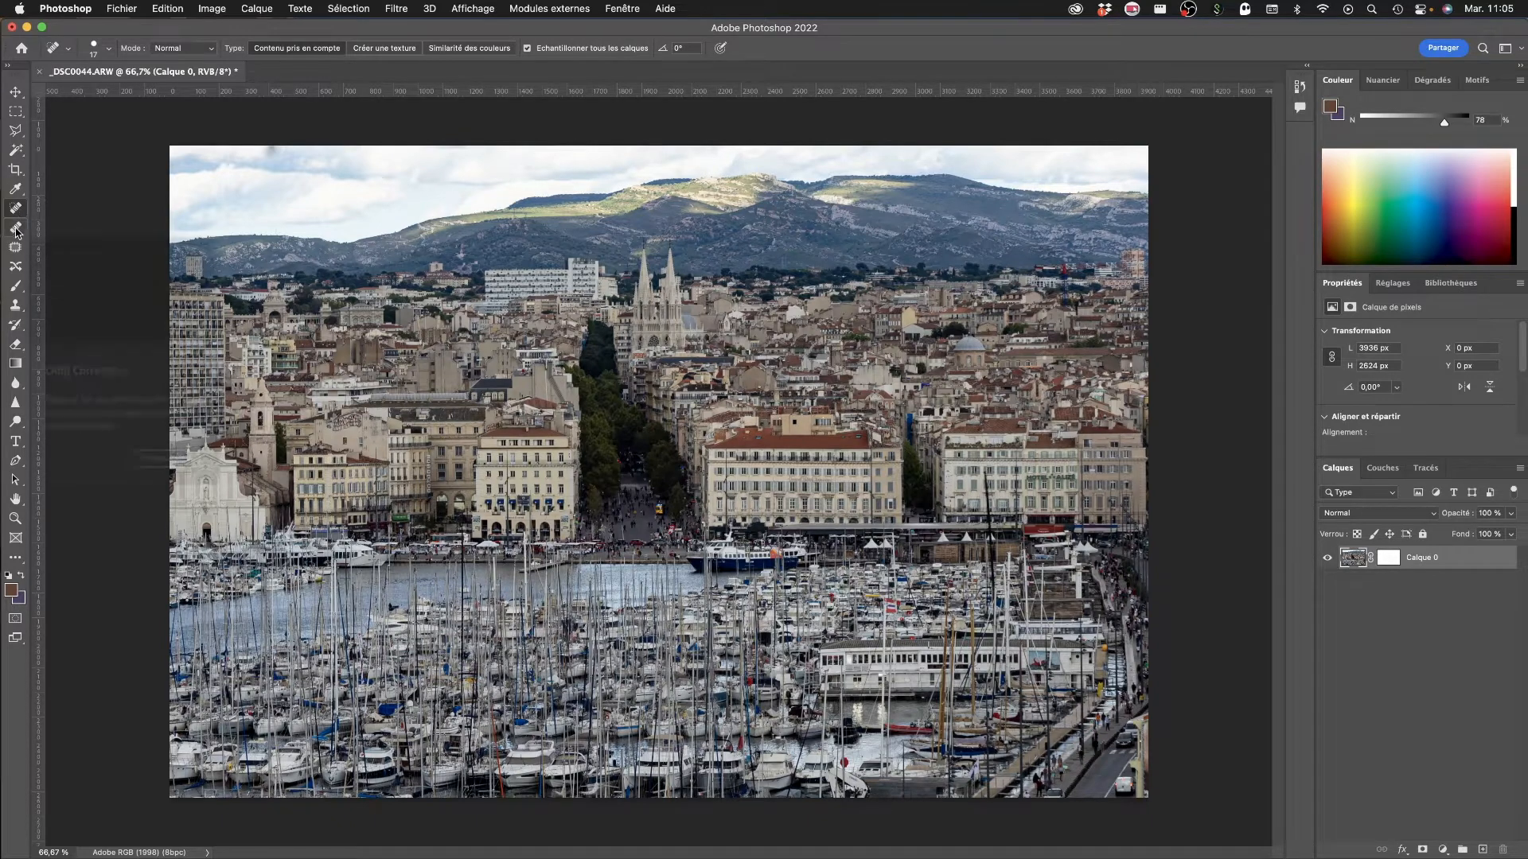
left_click(15, 229)
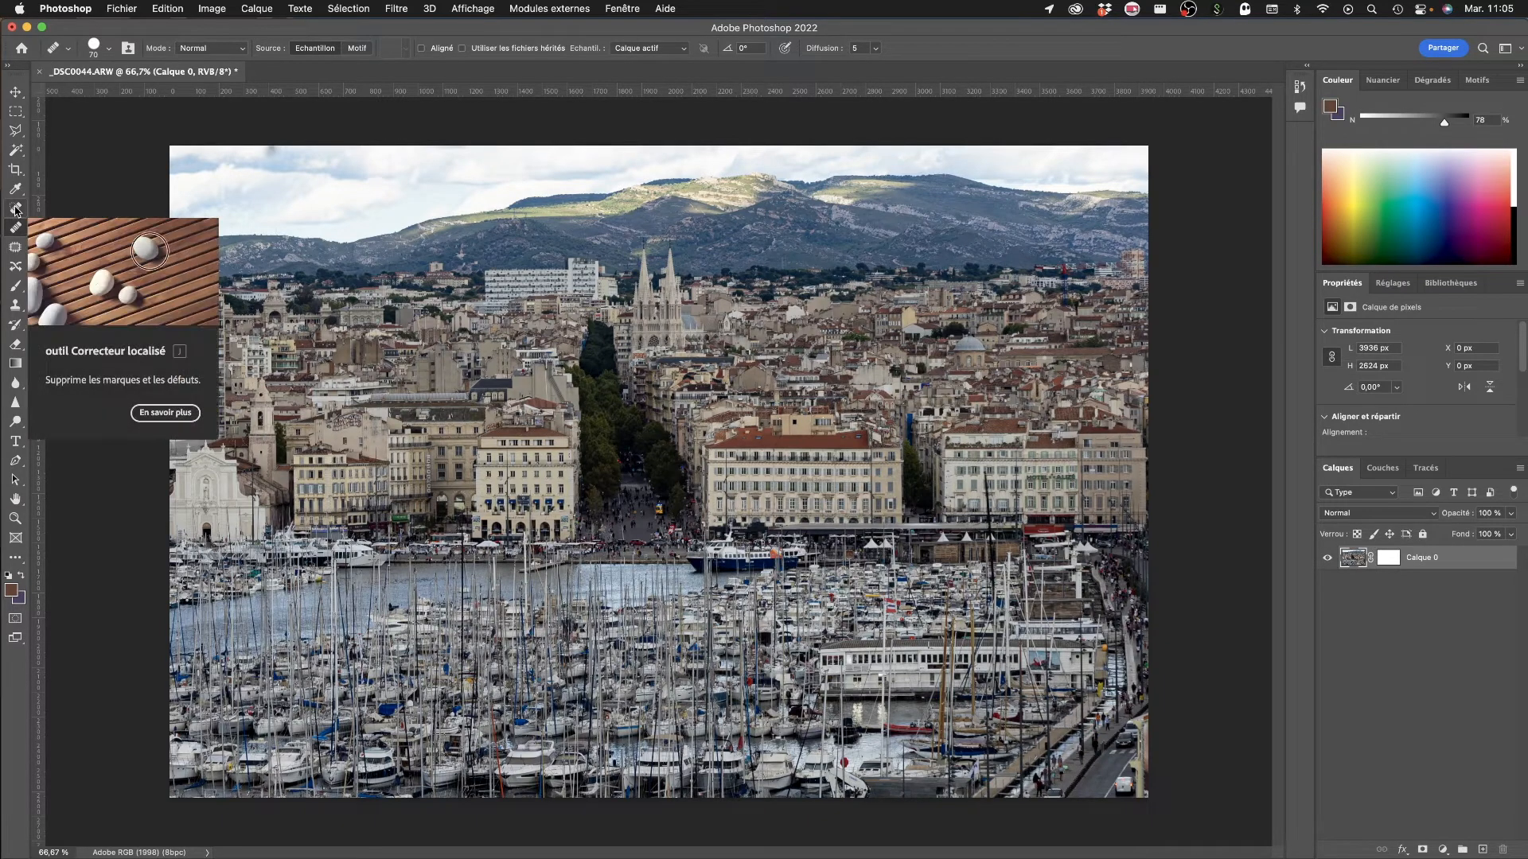
left_click(15, 211)
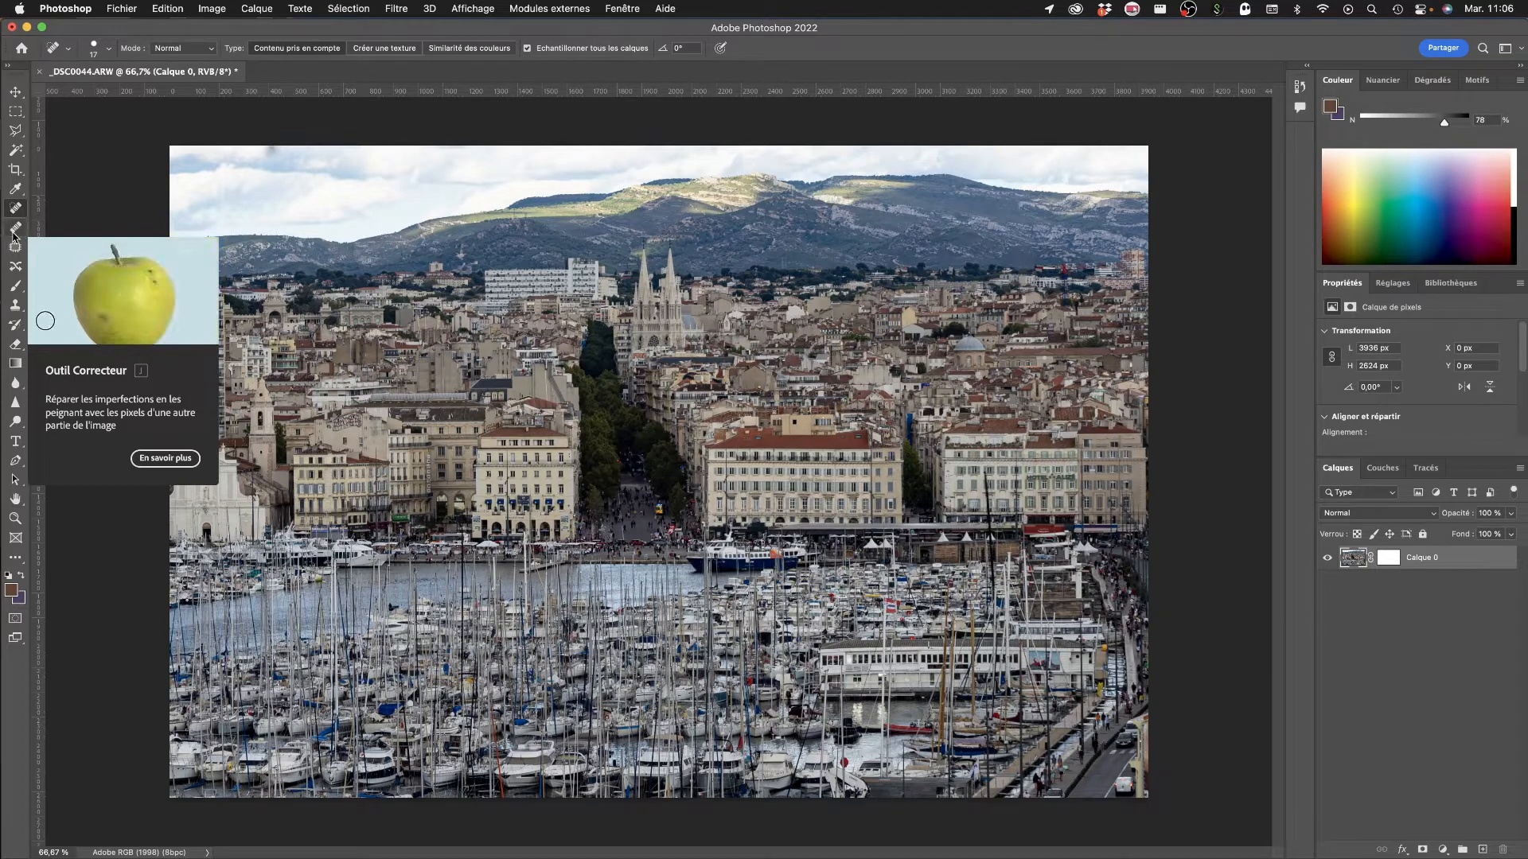
Step: Try replacing the cathedral area with waterfront pixels using the Pièce (Patch) tool, undo the patch and clear the selection
left_click(17, 248)
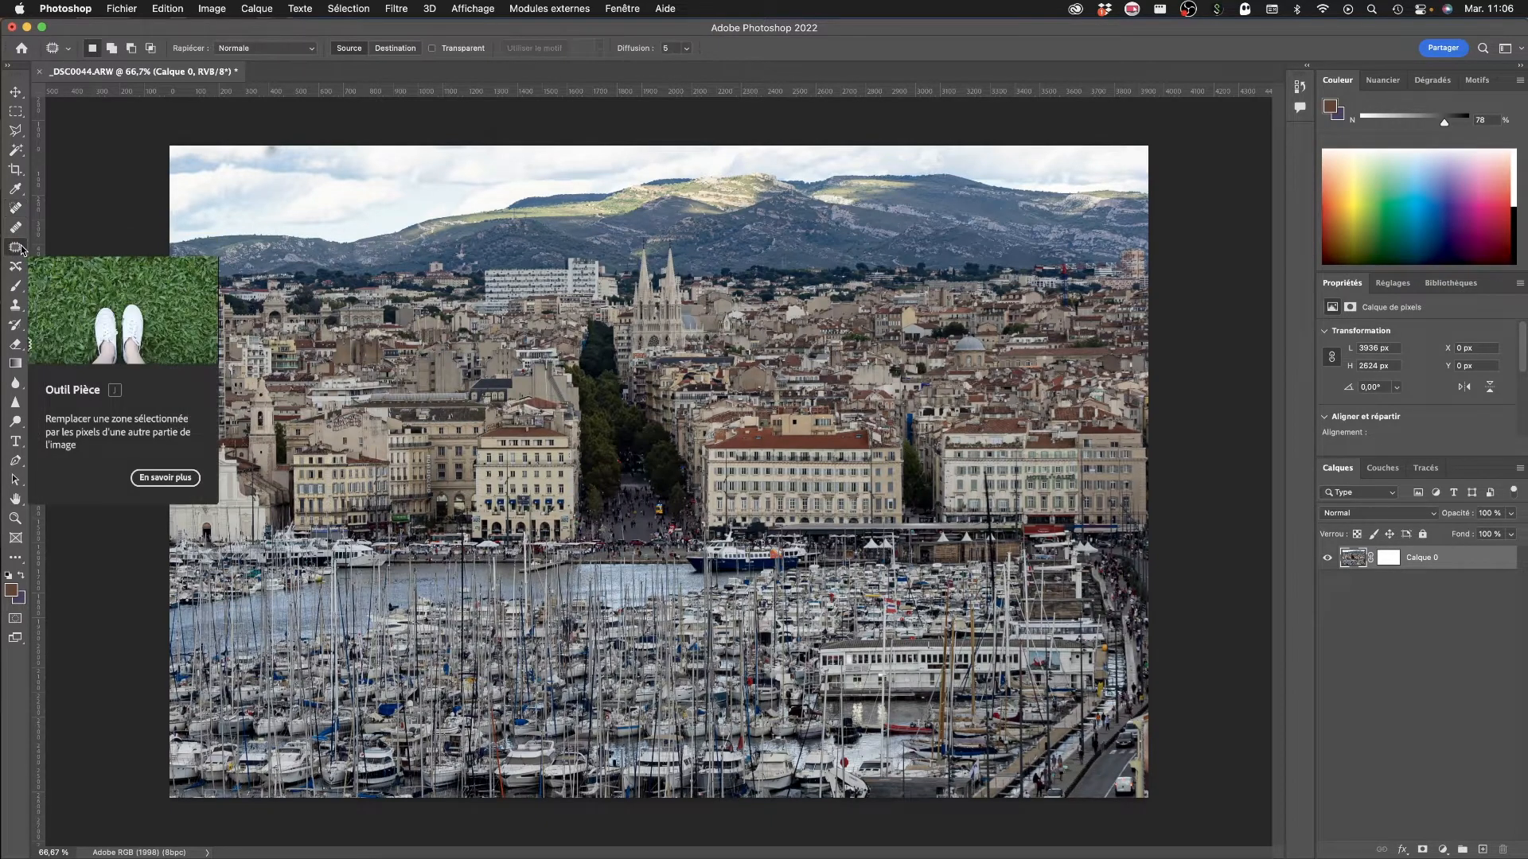
mouse_move(654, 231)
left_mouse_down()
mouse_move(568, 274)
mouse_move(595, 323)
mouse_move(772, 343)
mouse_move(745, 250)
mouse_move(629, 230)
left_mouse_up()
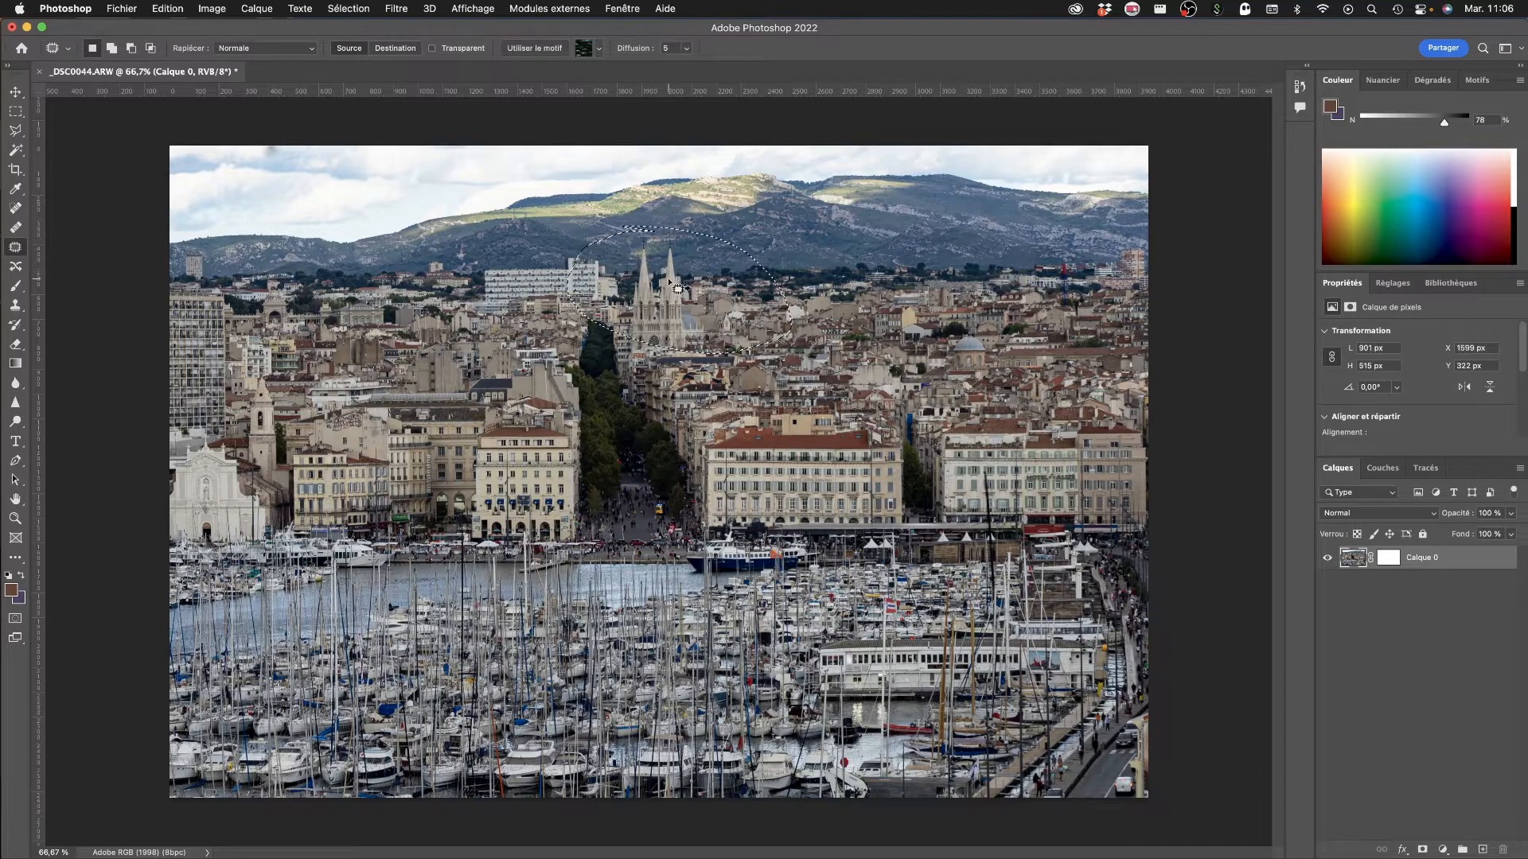
left_click_drag(678, 301, 749, 555)
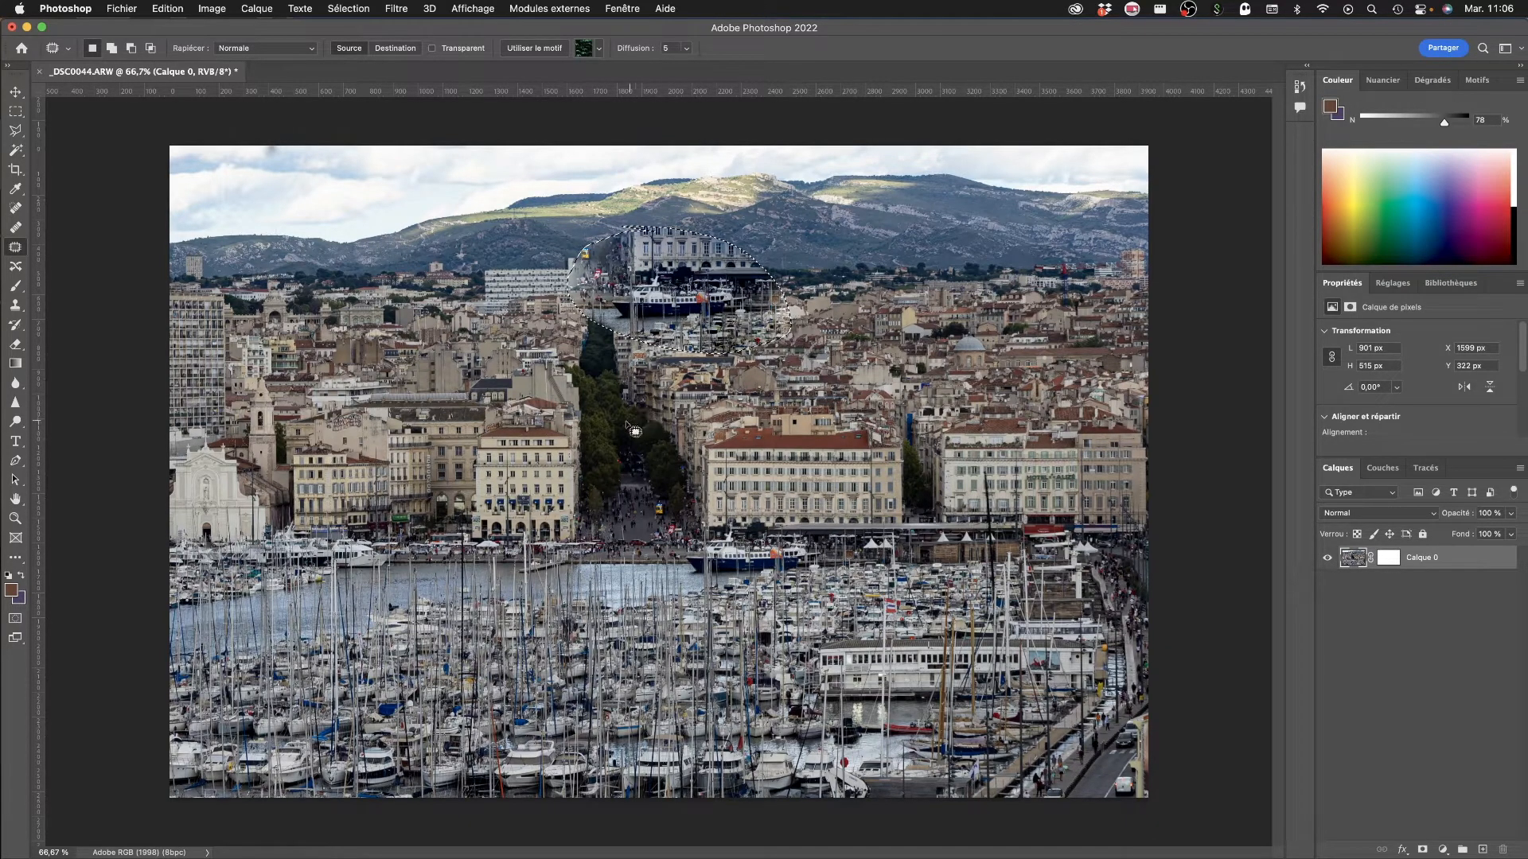
key("super+d")
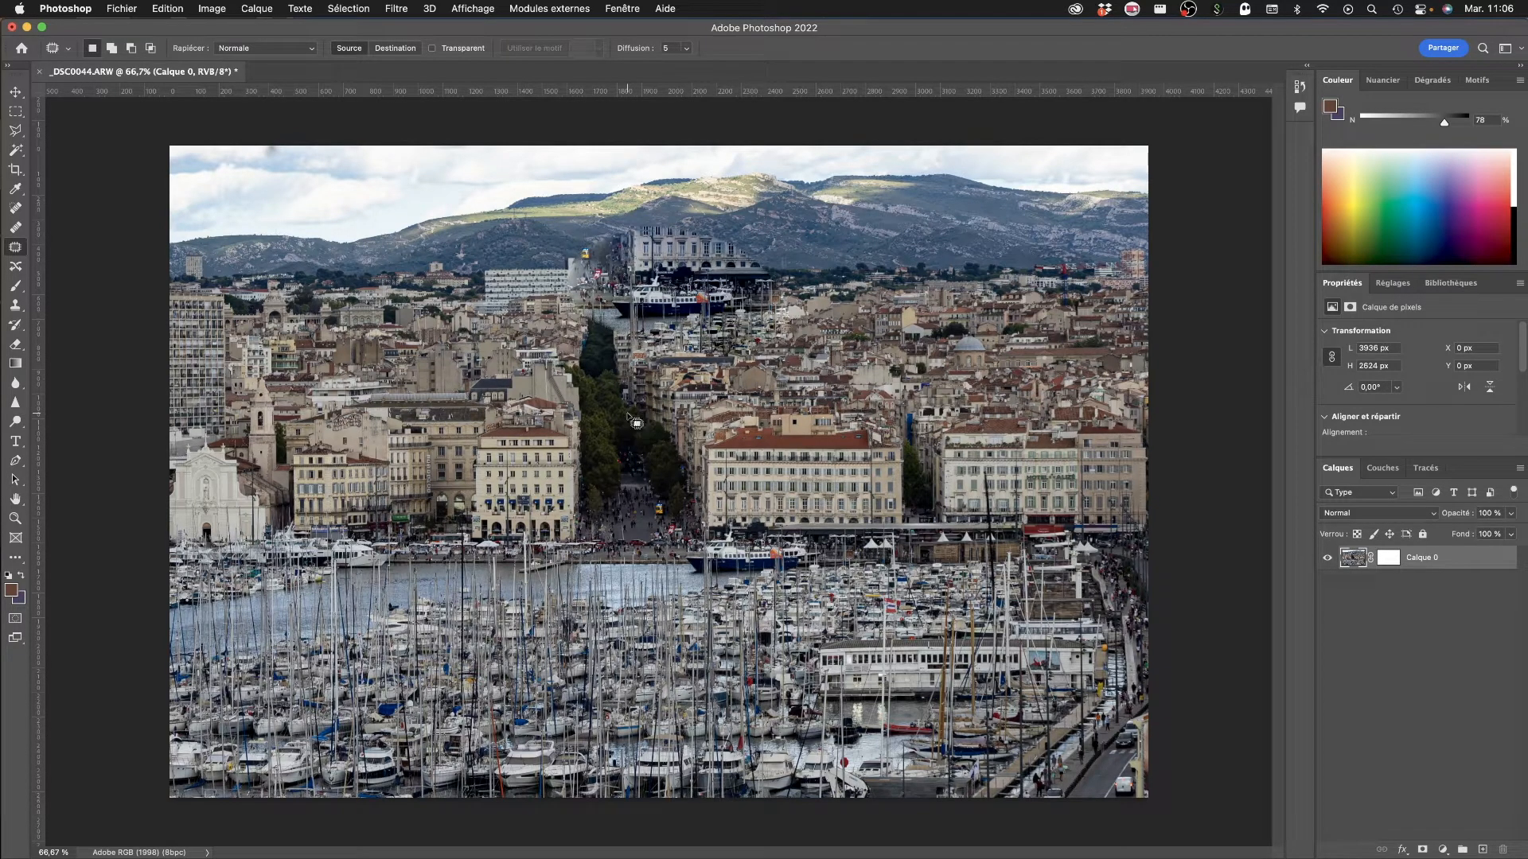
key("super+z")
key("super+z")
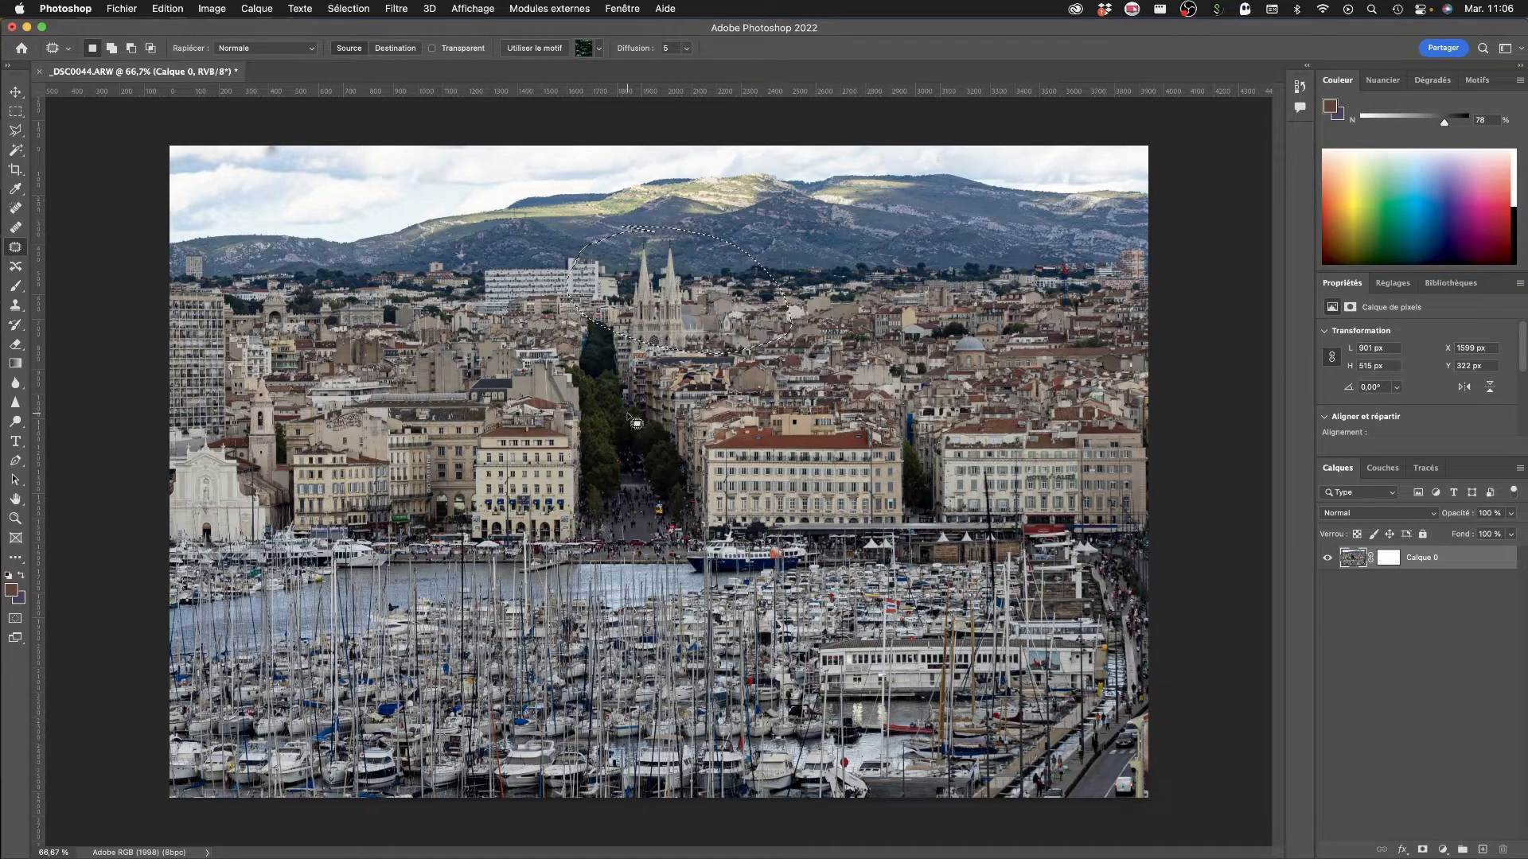
key("super+d")
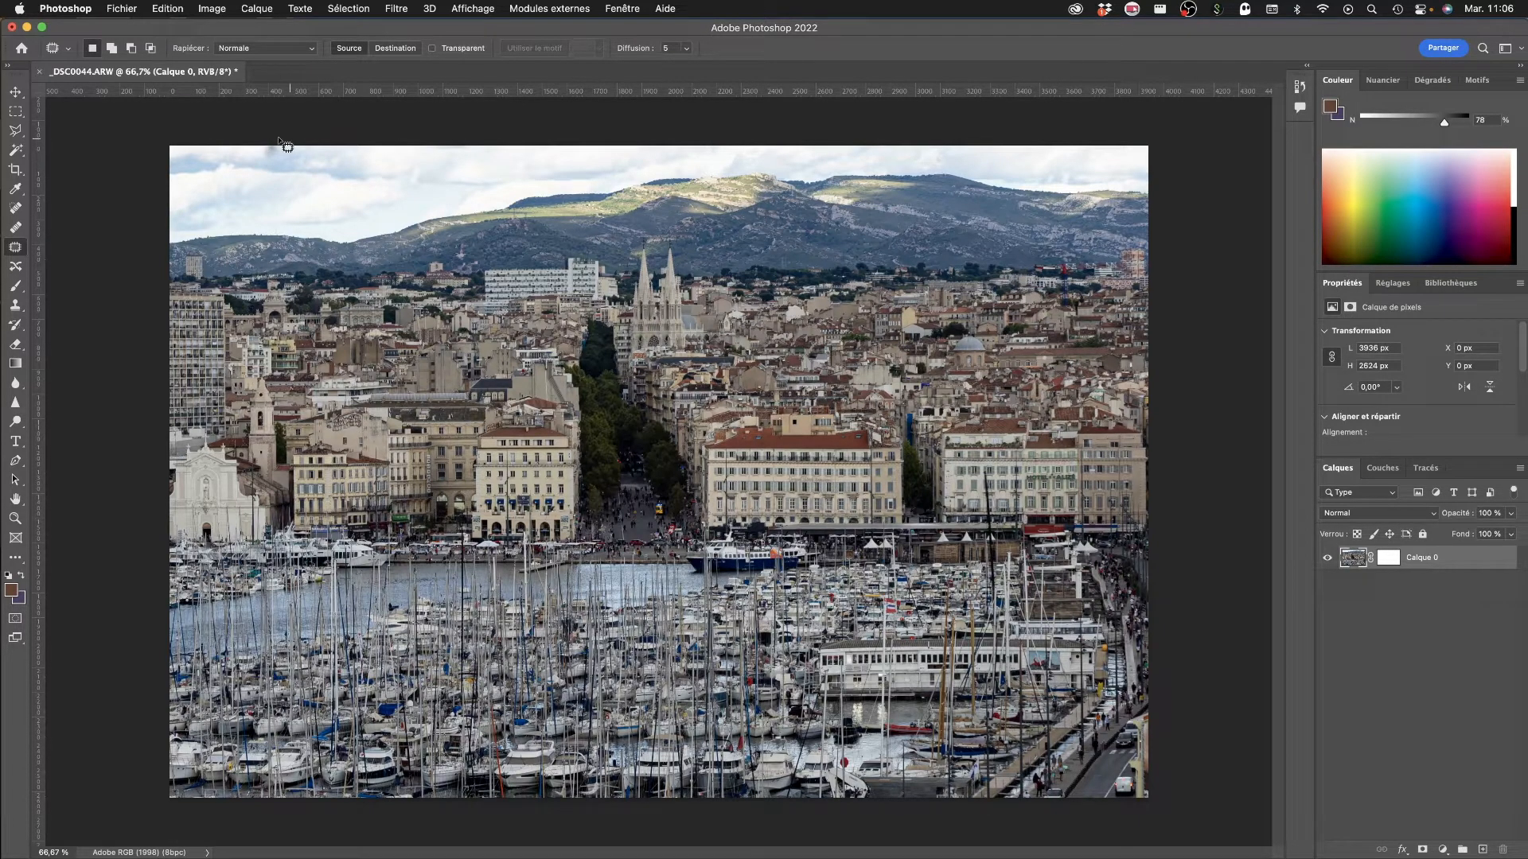
Step: Patch a small area at the upper-left edge of the sky with neighbouring cloud pixels and deselect it
mouse_move(259, 169)
left_mouse_down()
mouse_move(309, 161)
mouse_move(305, 137)
mouse_move(244, 137)
mouse_move(280, 164)
mouse_move(377, 170)
left_mouse_up()
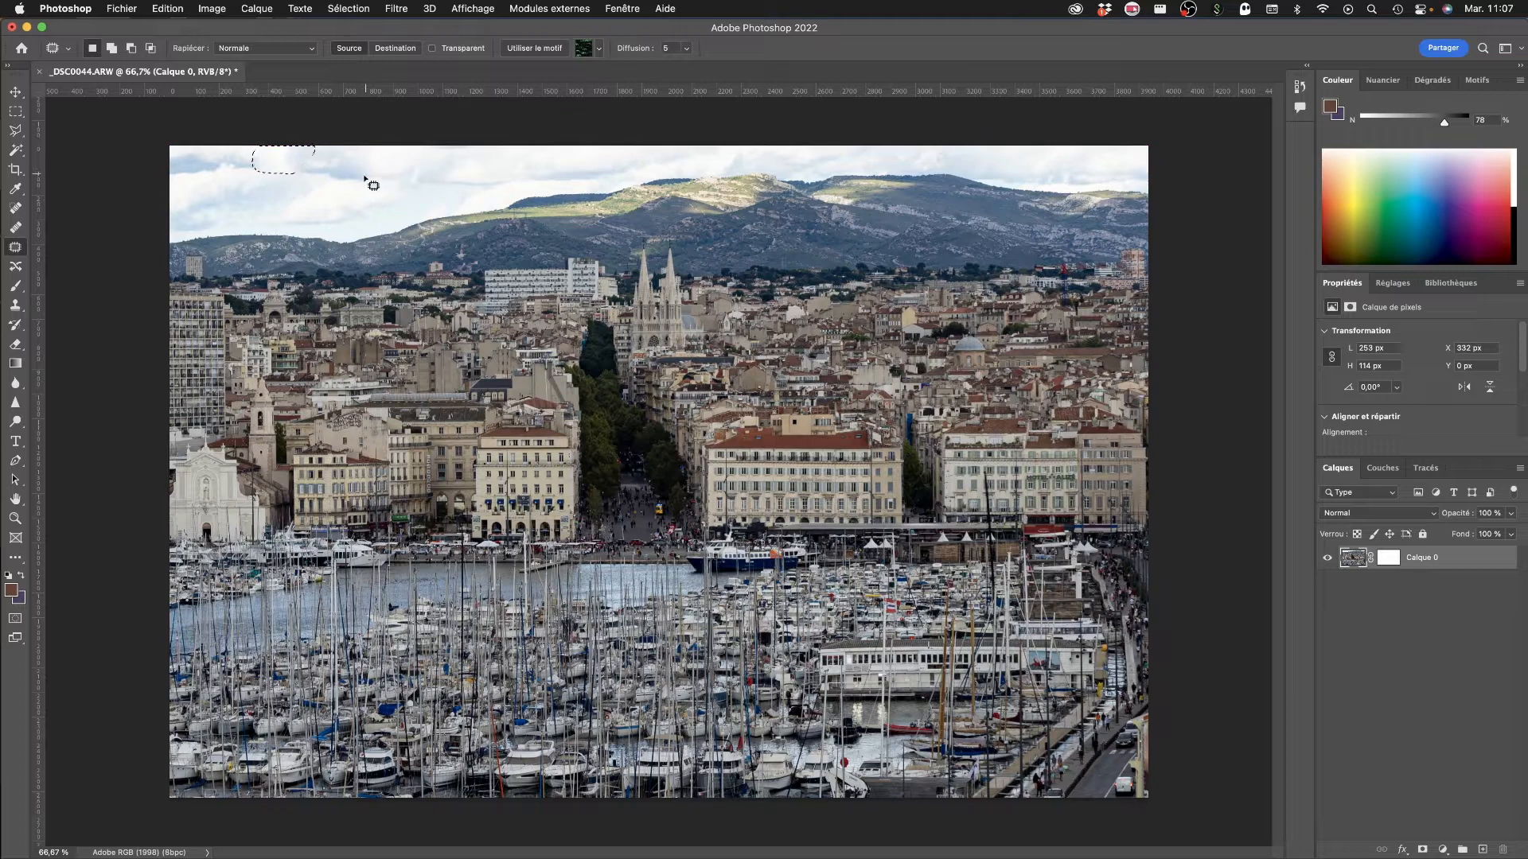
key("super+d")
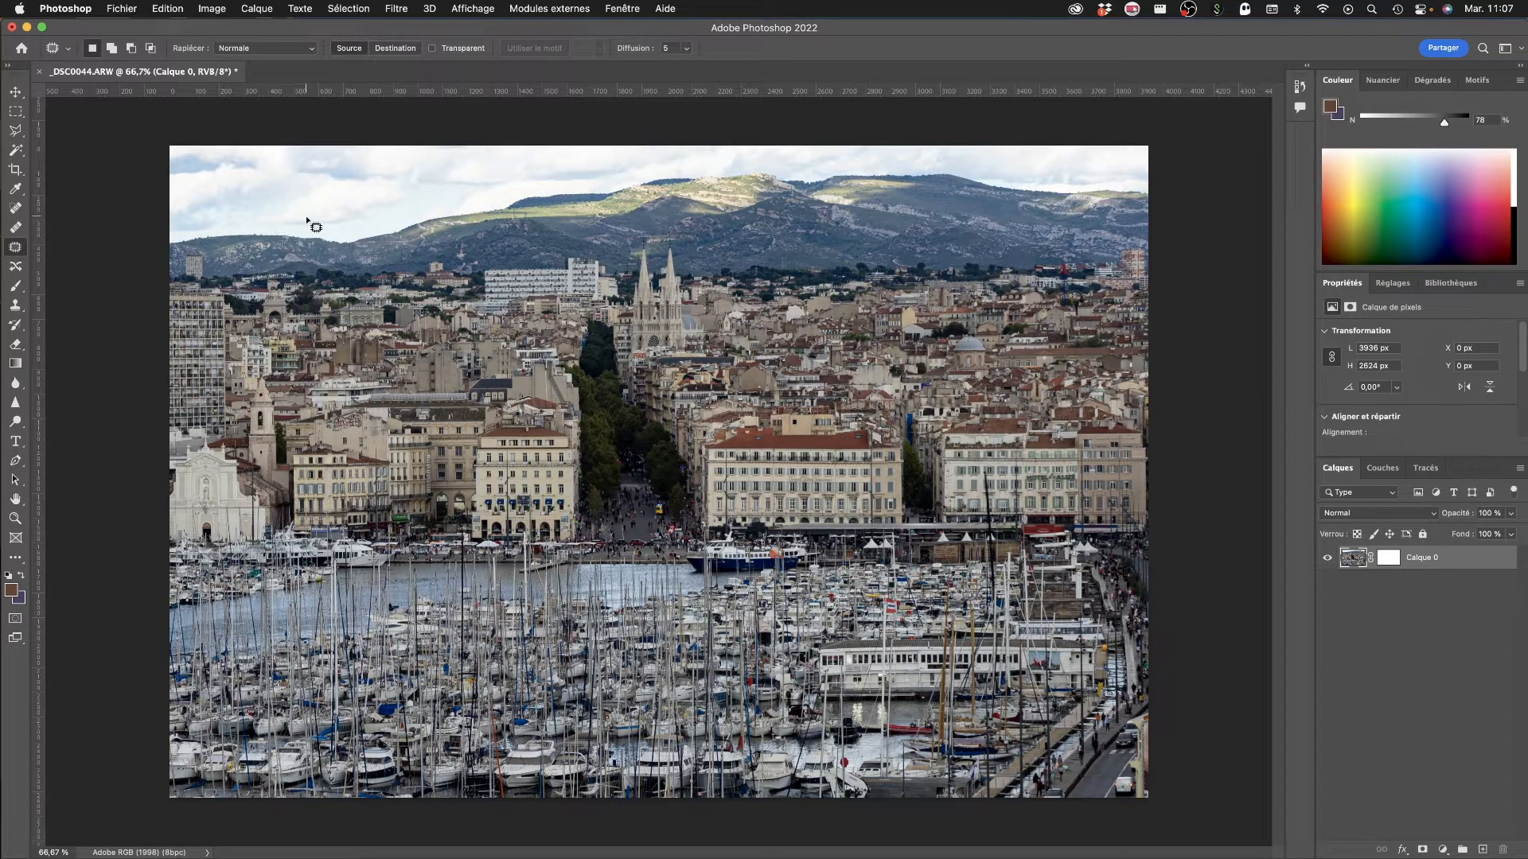
Step: Try the Pinceau (Brush) tool with opaque brown strokes across the hilltops, and undo the strokes
left_click(14, 276)
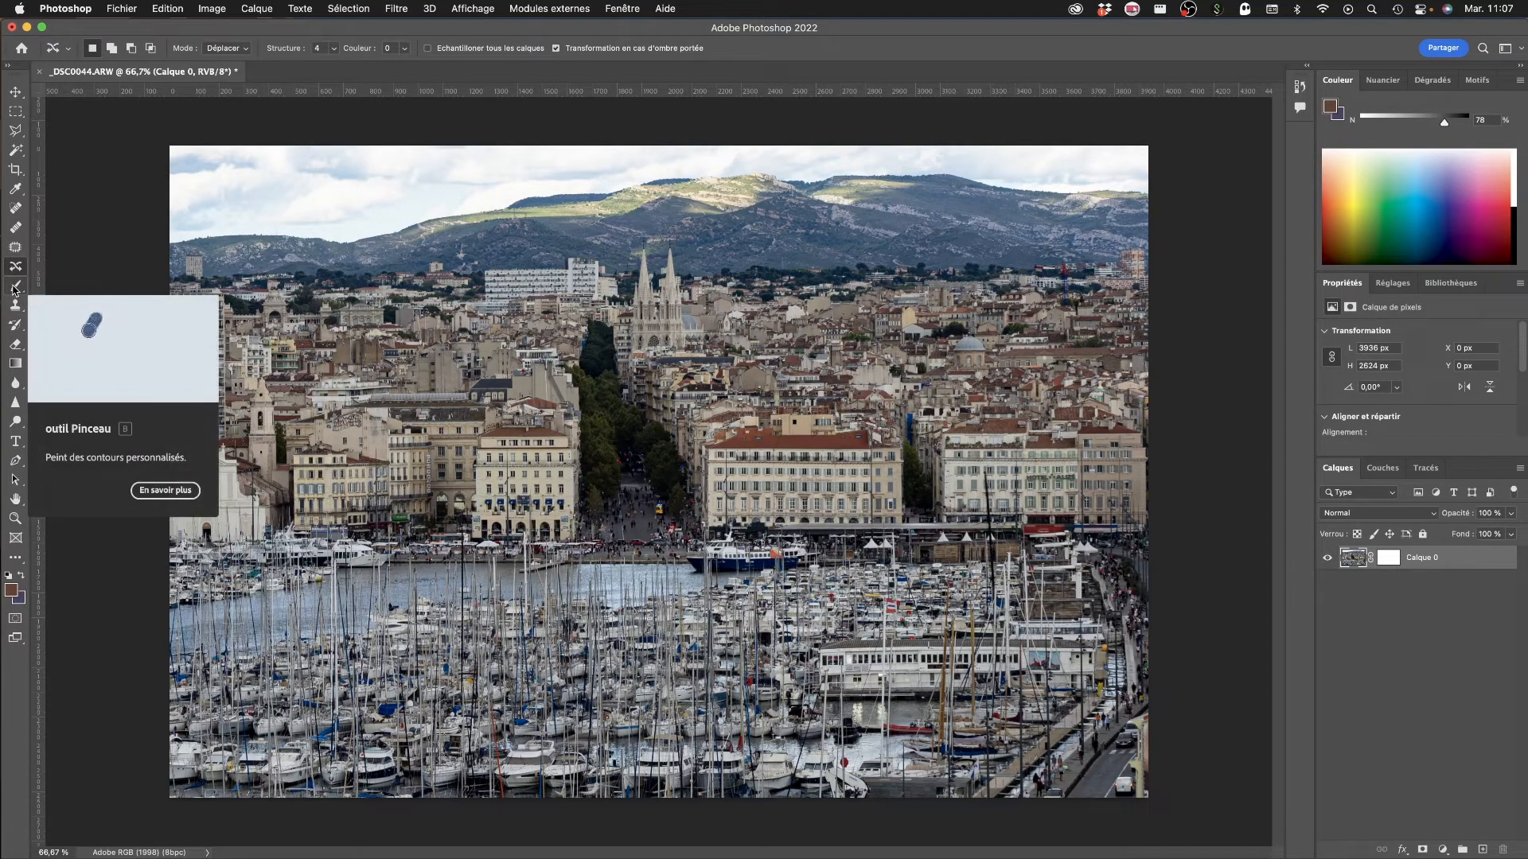
left_click(15, 288)
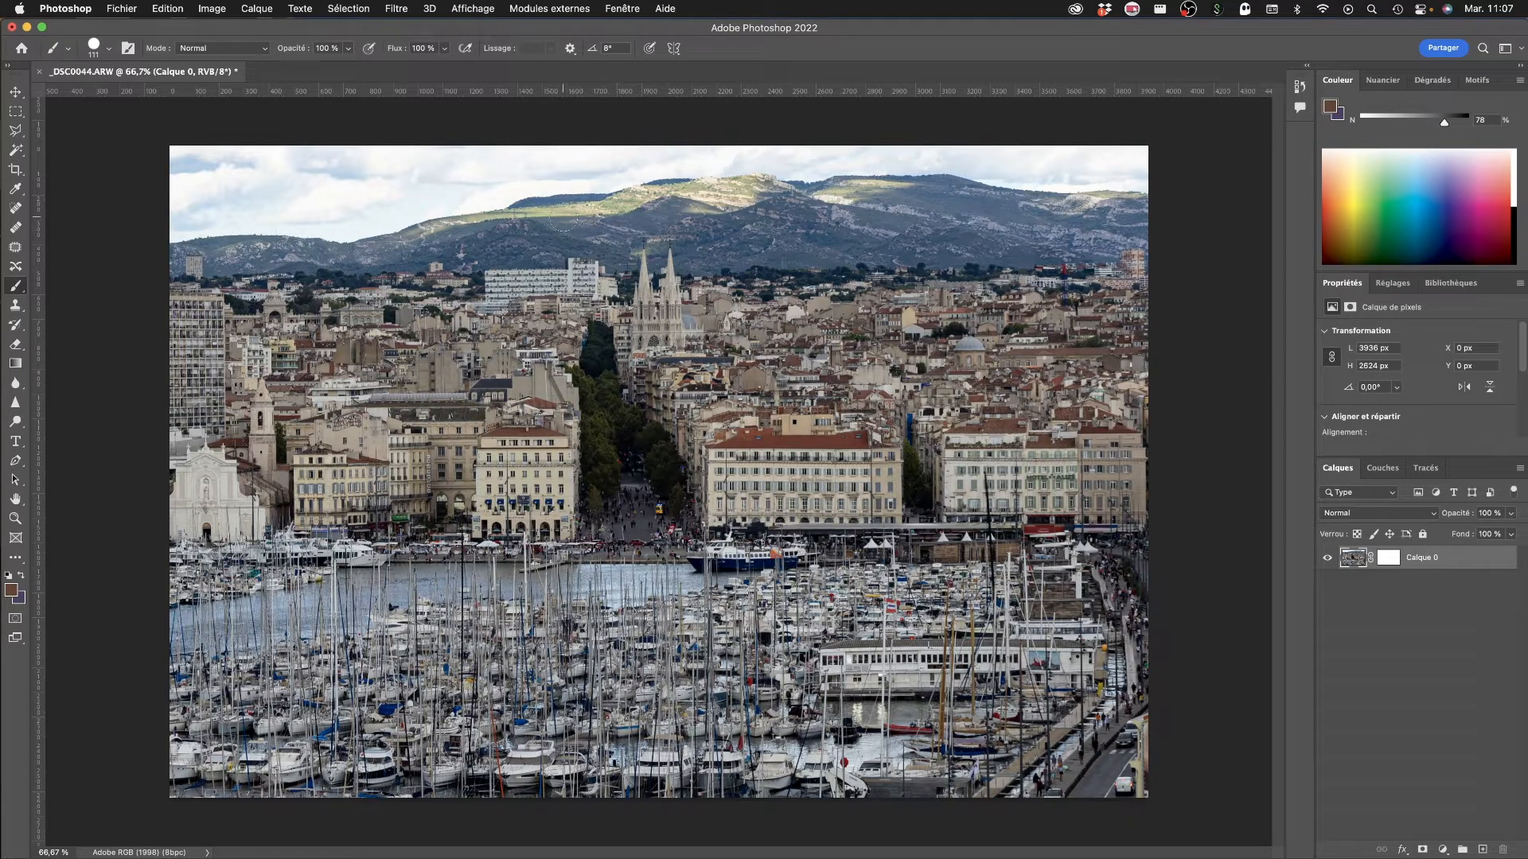
mouse_move(539, 218)
left_mouse_down()
mouse_move(614, 215)
mouse_move(507, 213)
mouse_move(675, 202)
left_mouse_up()
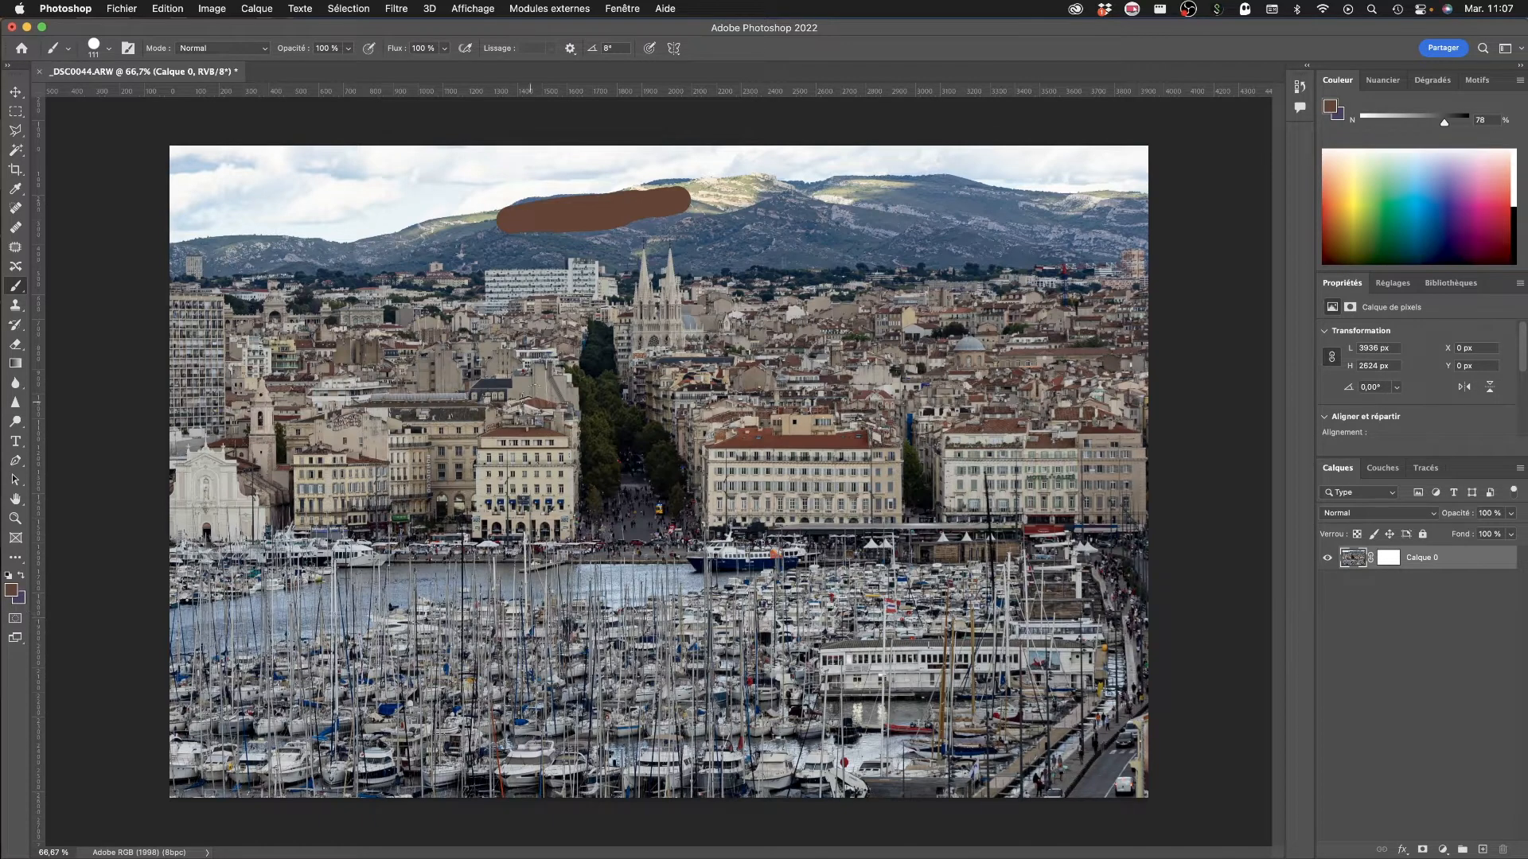
mouse_move(679, 205)
left_mouse_down()
mouse_move(725, 195)
mouse_move(665, 199)
left_mouse_up()
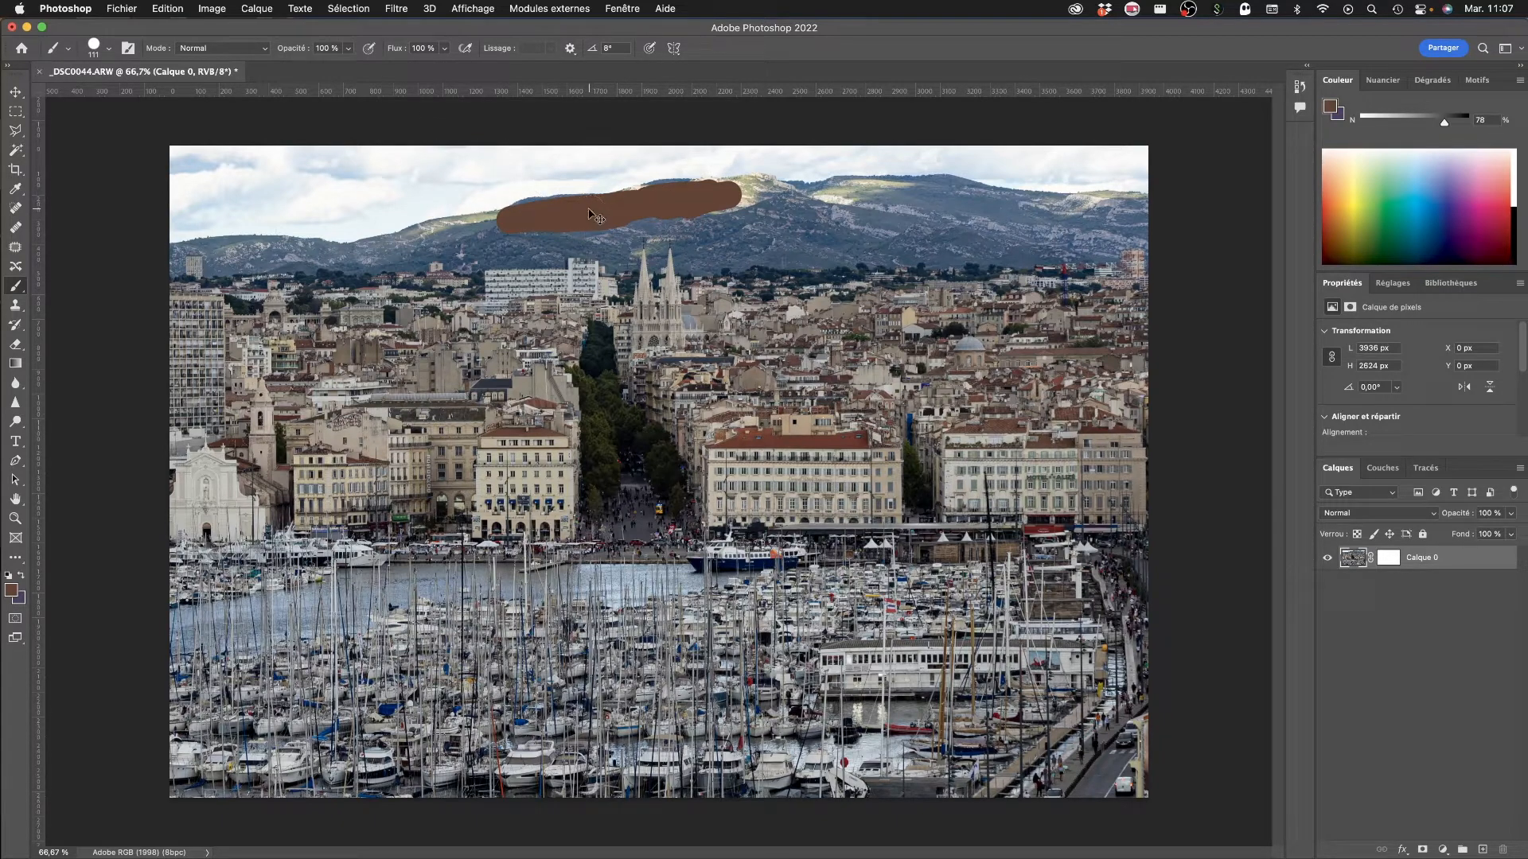
key("super+z")
key("super+z")
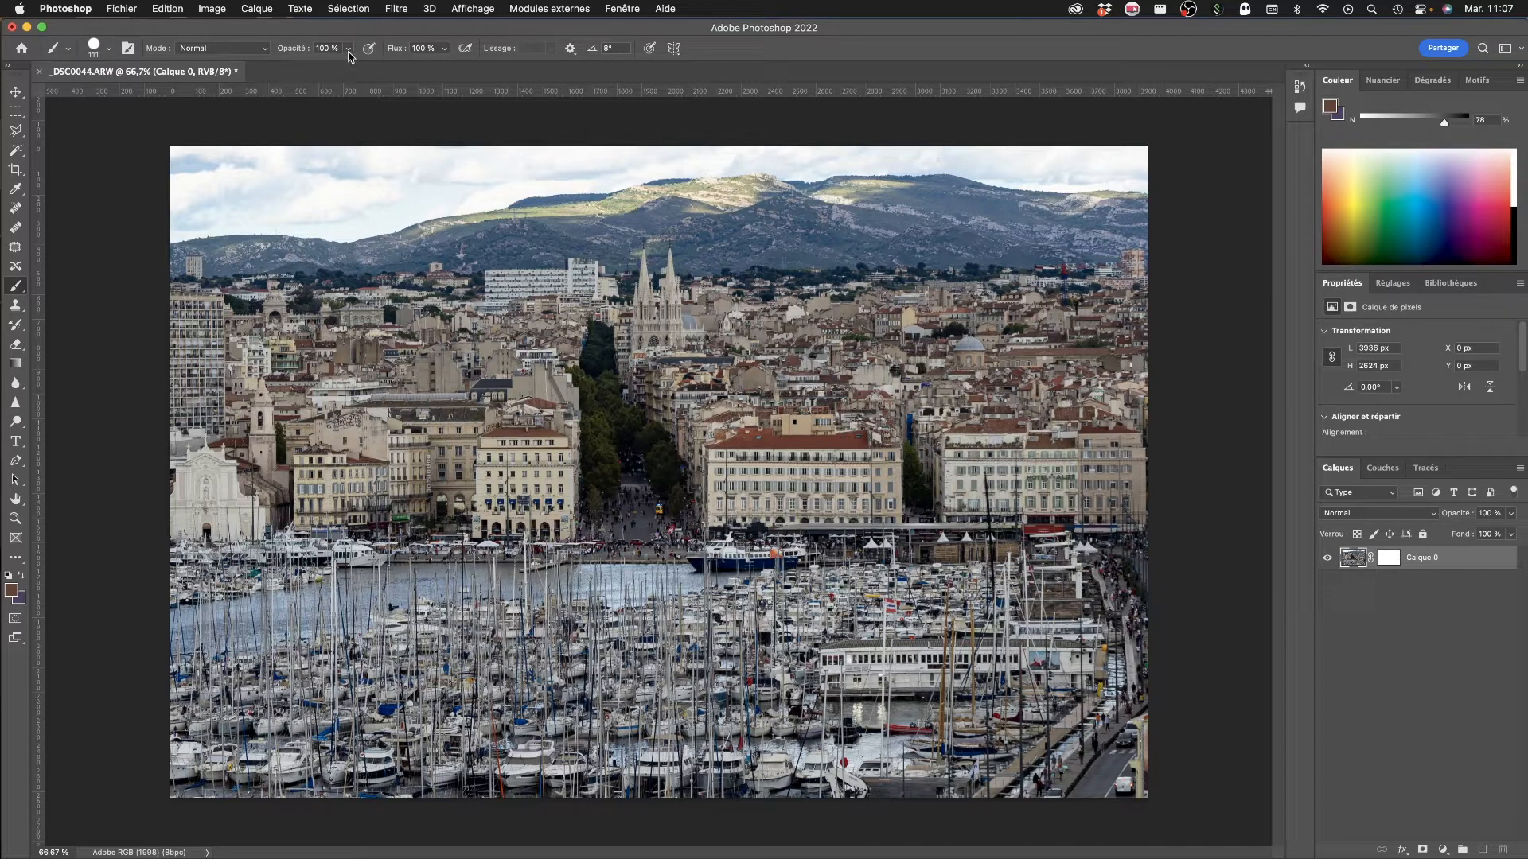
Step: Examine the Brush tool's blending modes and its tip settings for size, hardness and brush folders
left_click(253, 50)
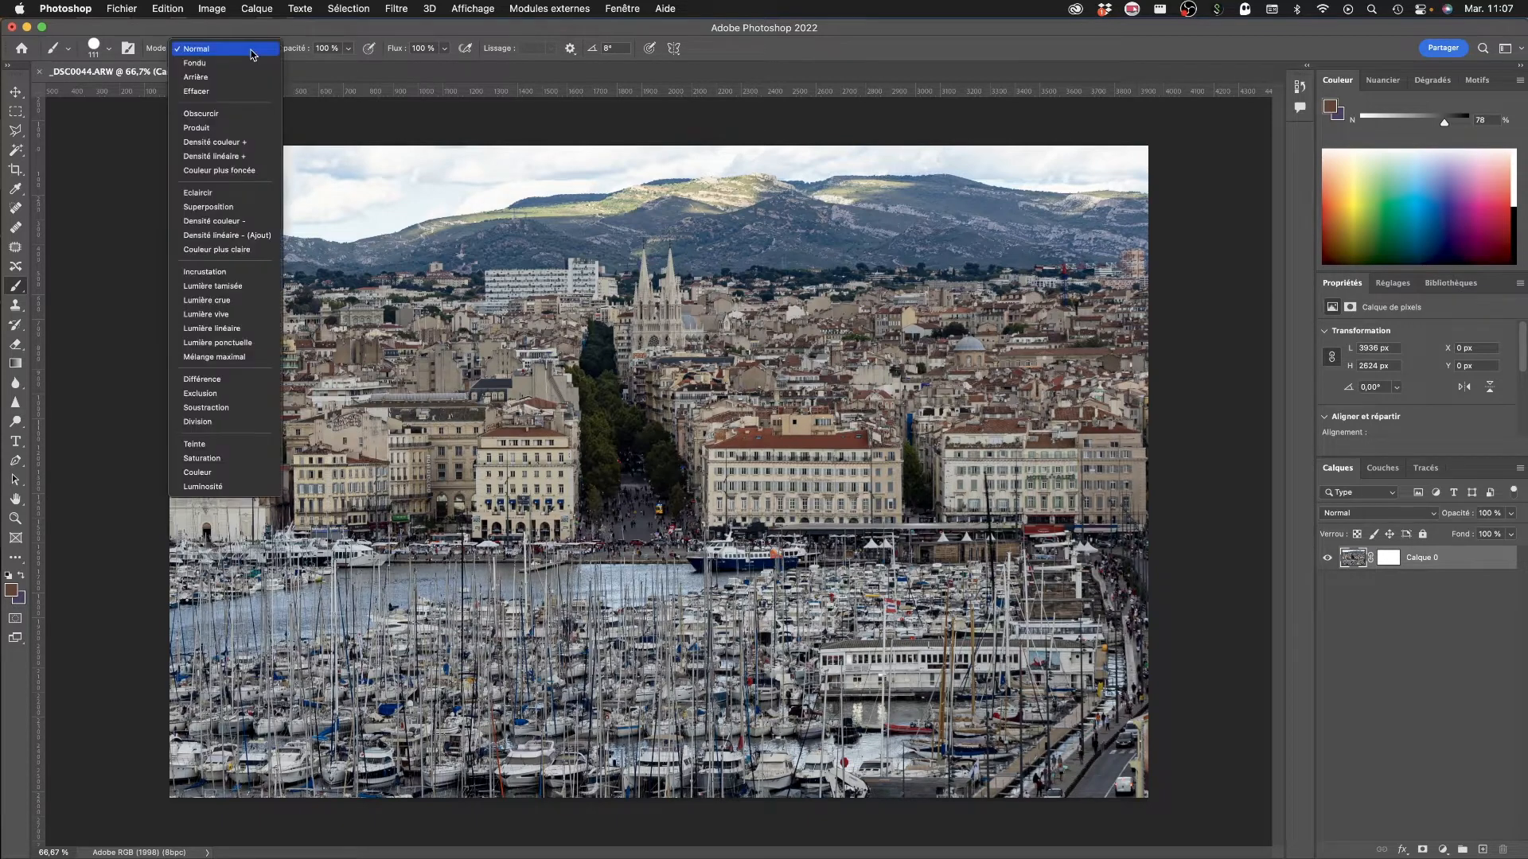
left_click(251, 51)
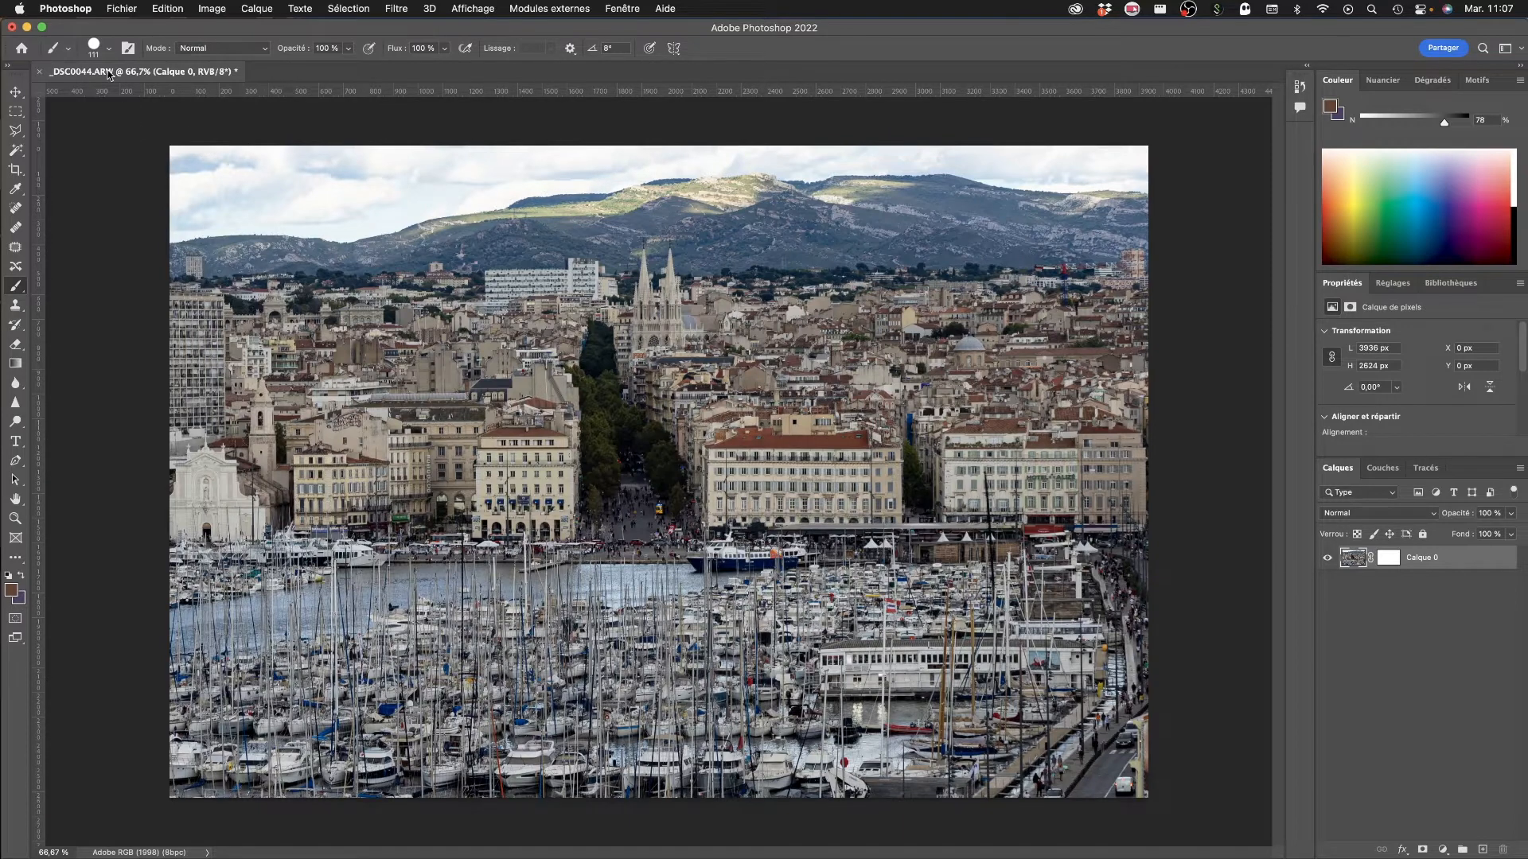
left_click(94, 48)
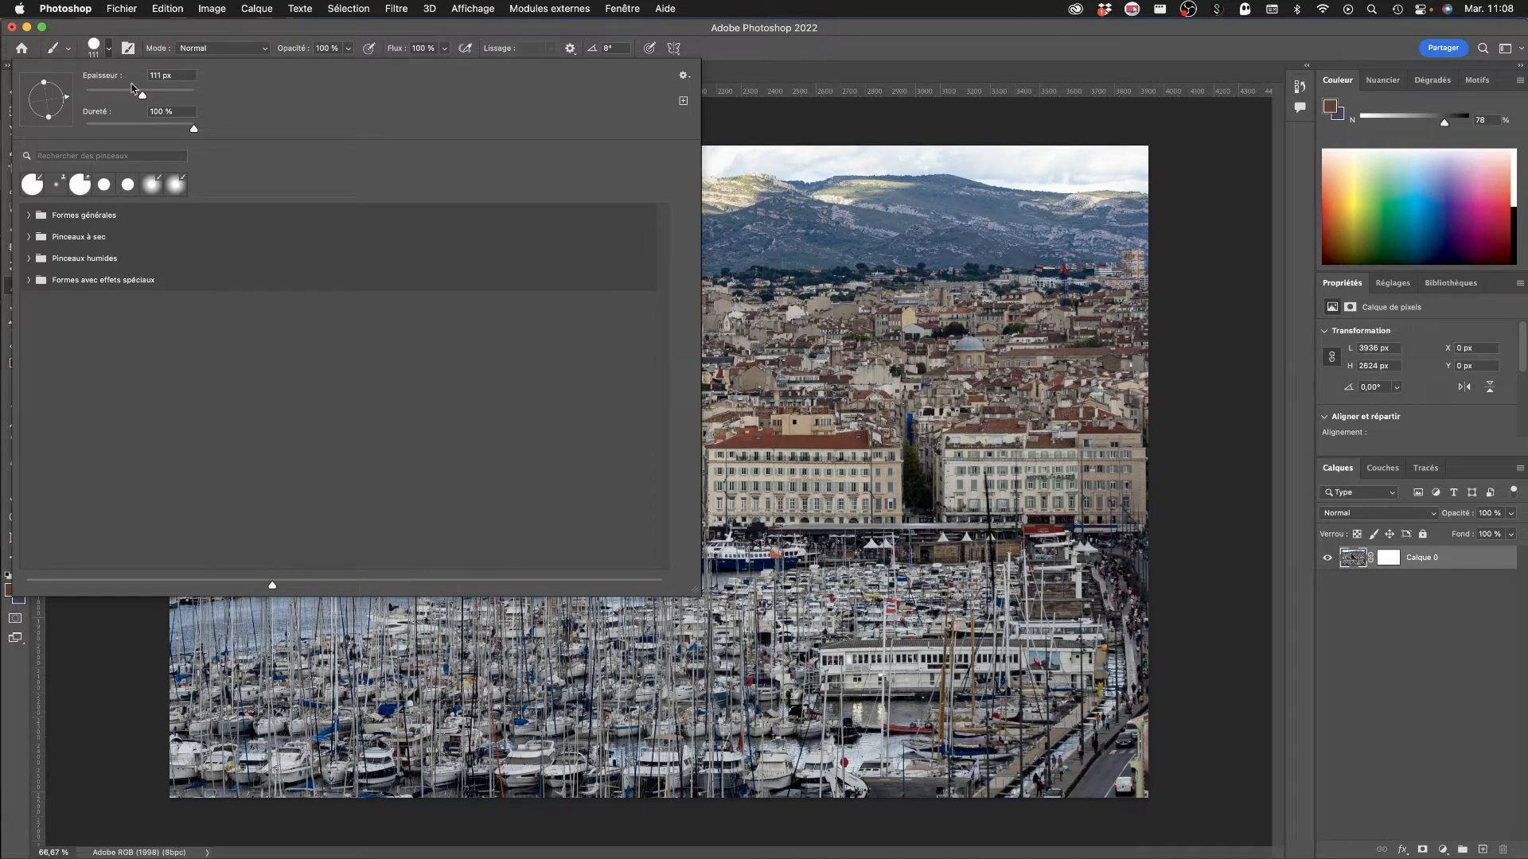
left_click(100, 51)
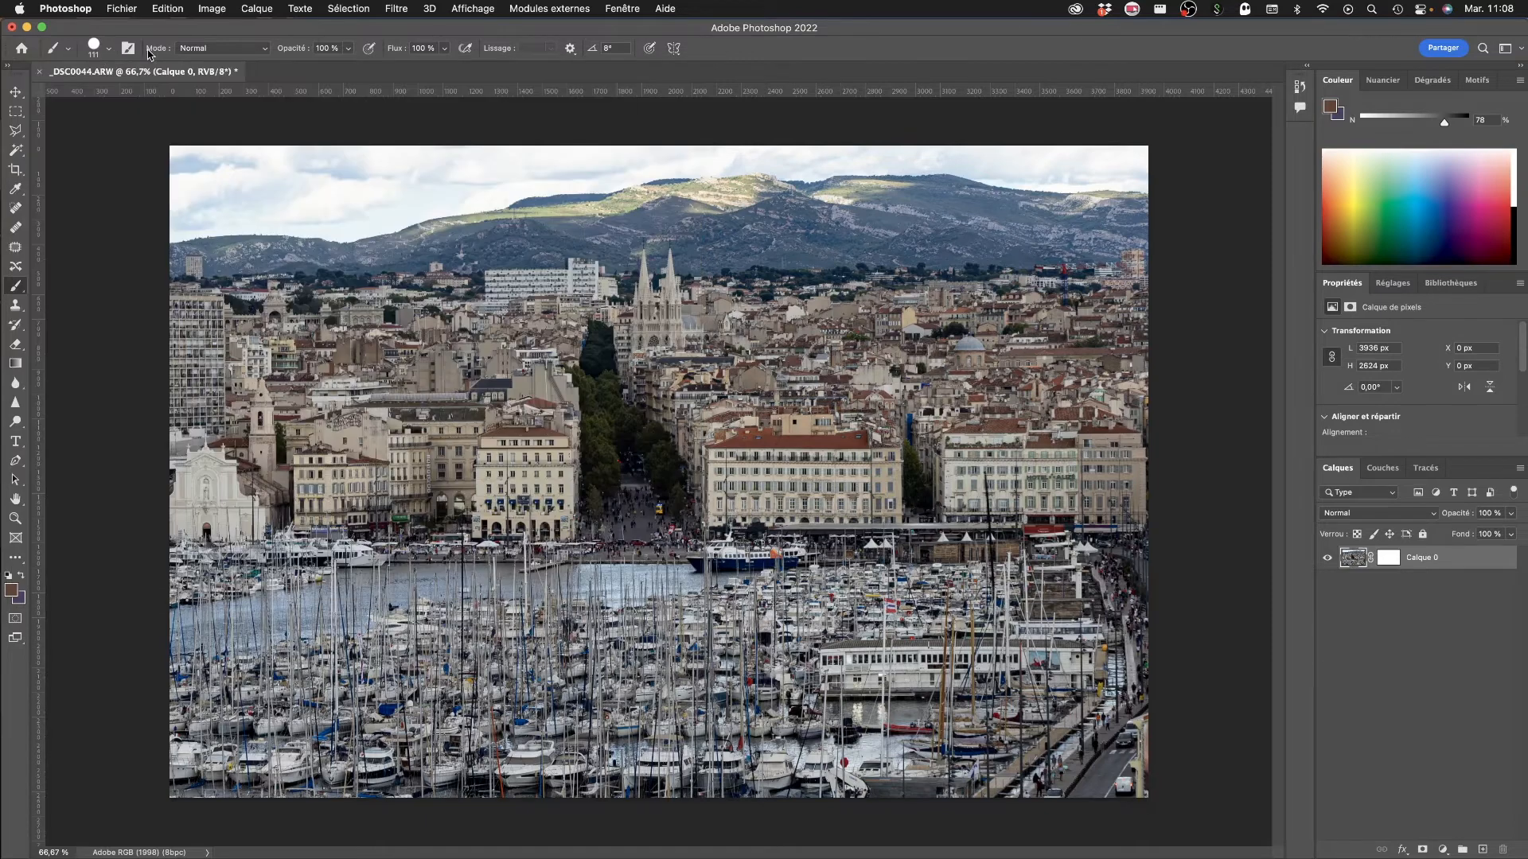
left_click(255, 50)
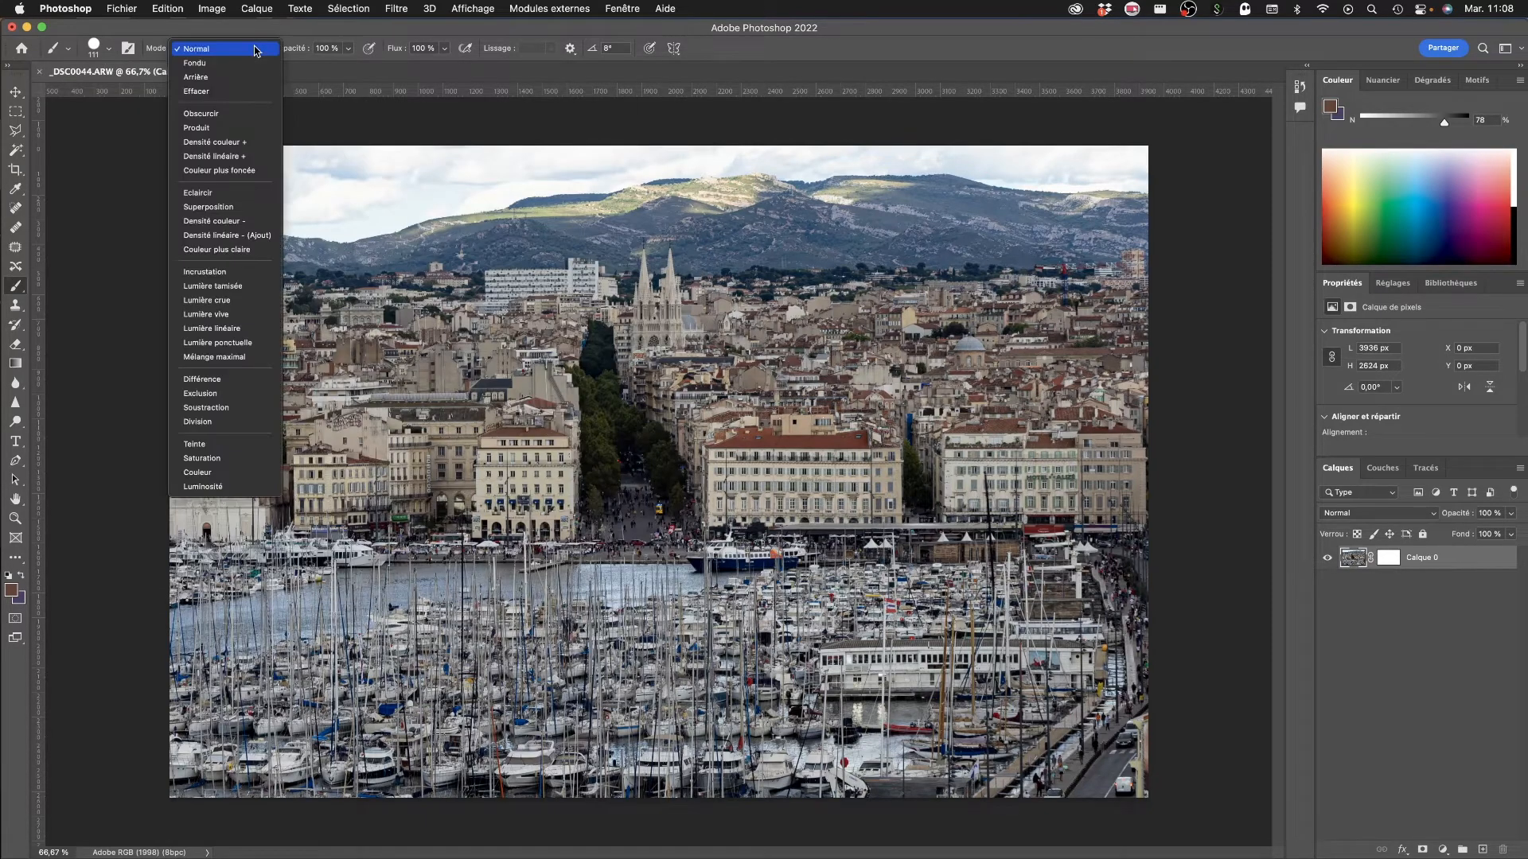
left_click(256, 49)
left_click(255, 50)
Step: Set the brush opacity to 12 % and paint faint brown strokes over the hills and the sky above them
left_click(342, 49)
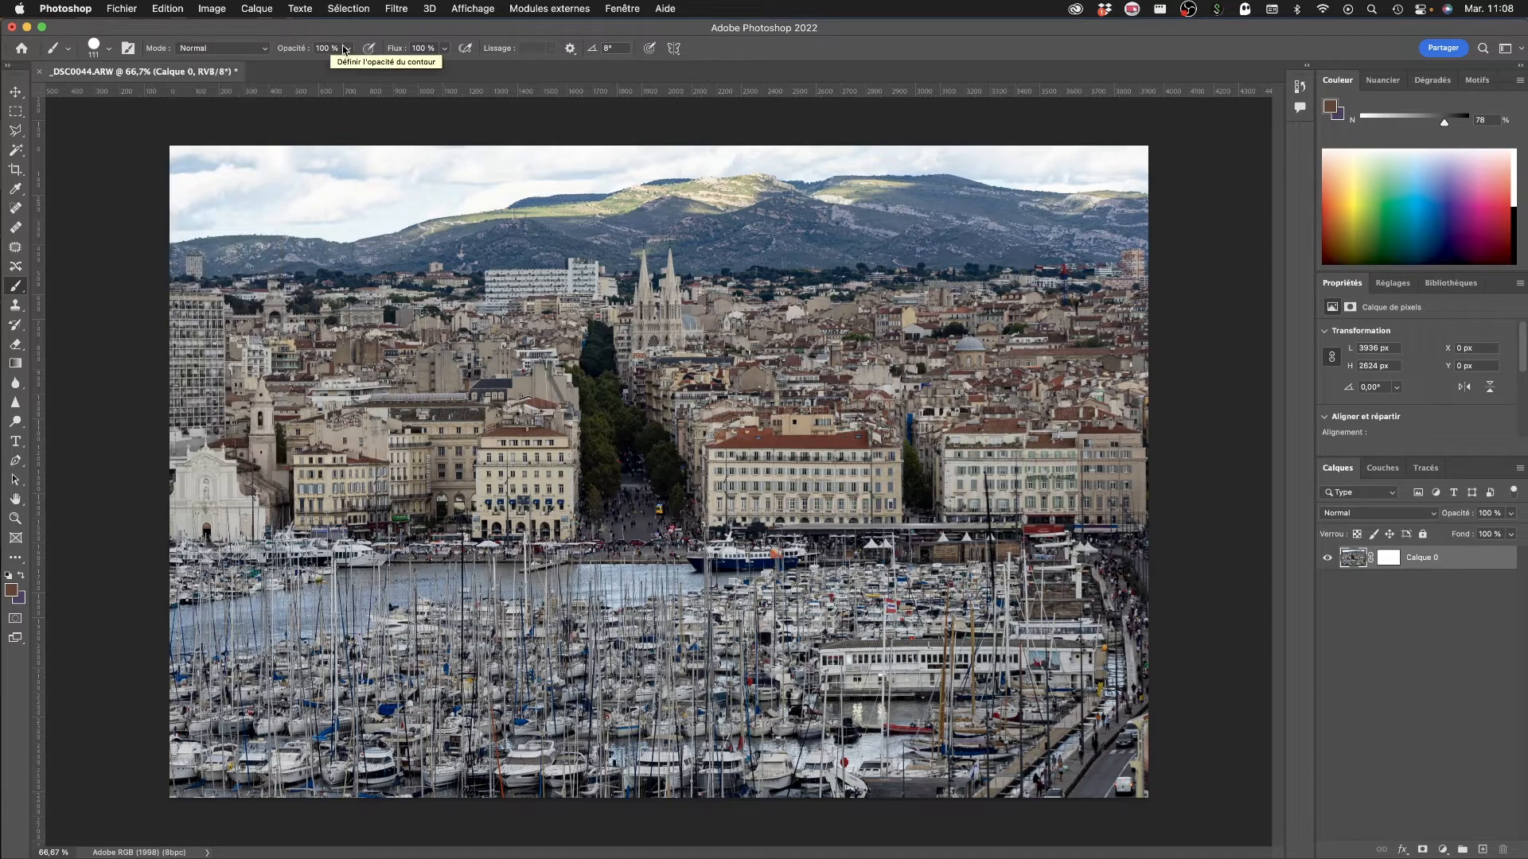
left_click(347, 48)
left_click_drag(355, 66, 289, 77)
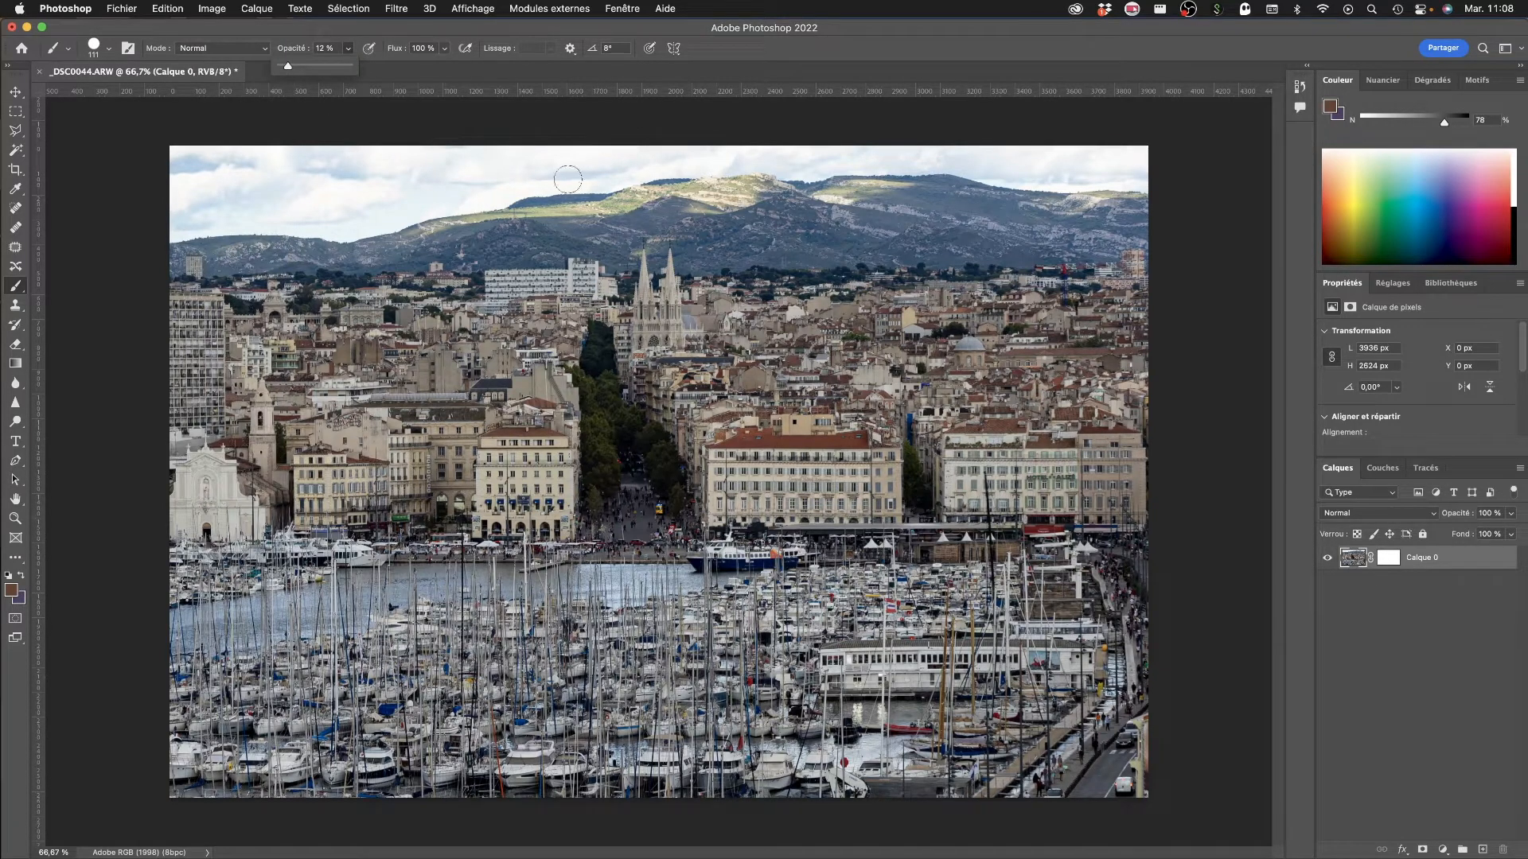
mouse_move(519, 213)
left_mouse_down()
mouse_move(725, 189)
mouse_move(641, 204)
left_mouse_up()
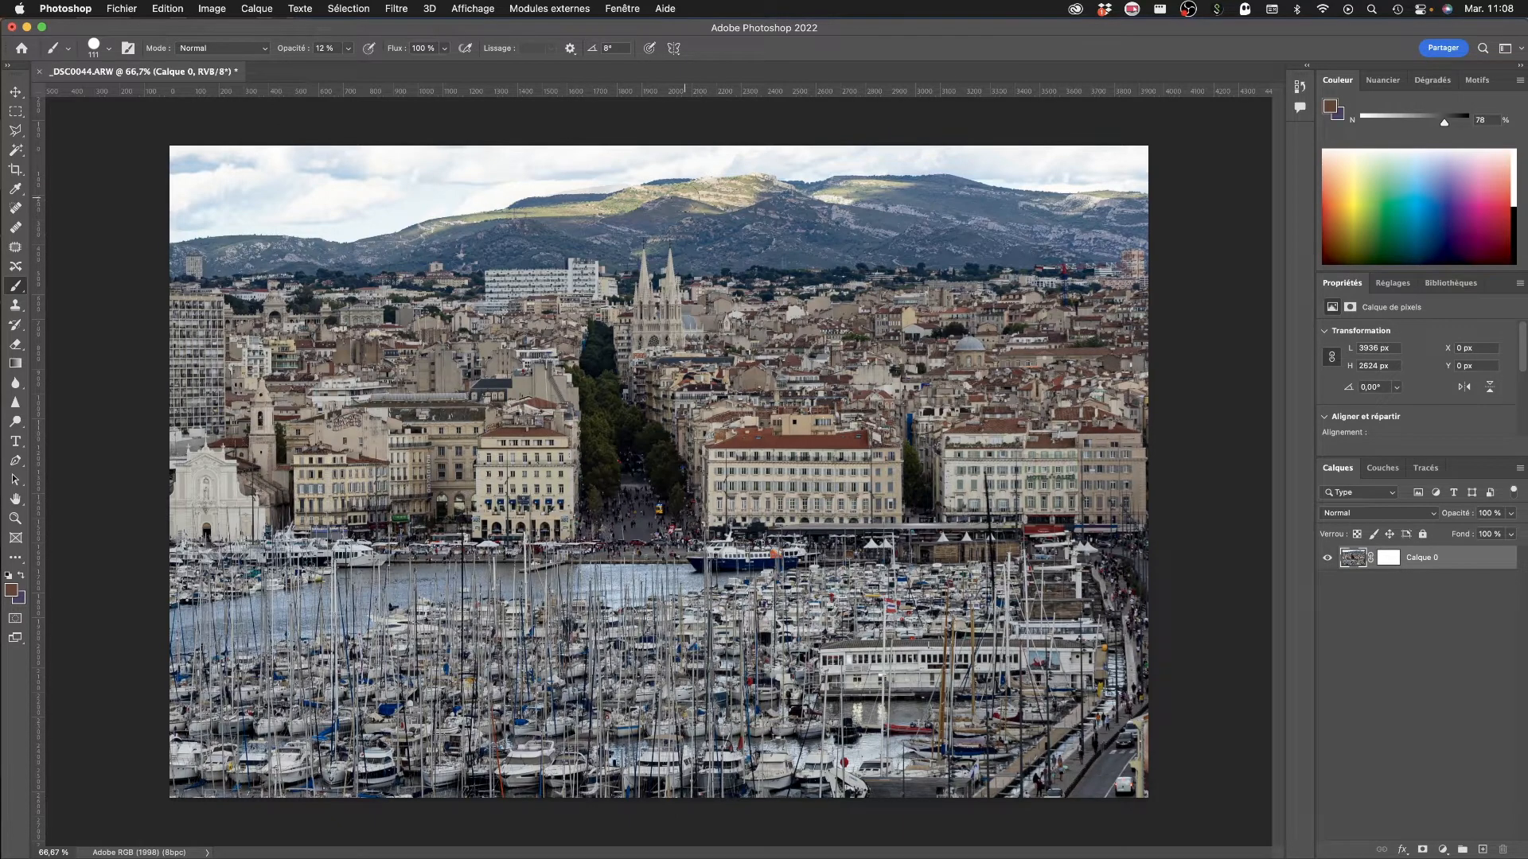
left_click_drag(746, 196, 668, 213)
mouse_move(501, 207)
left_mouse_down()
mouse_move(453, 187)
mouse_move(627, 169)
mouse_move(450, 193)
mouse_move(592, 169)
mouse_move(529, 176)
mouse_move(446, 209)
mouse_move(653, 173)
mouse_move(484, 197)
mouse_move(603, 176)
left_mouse_up()
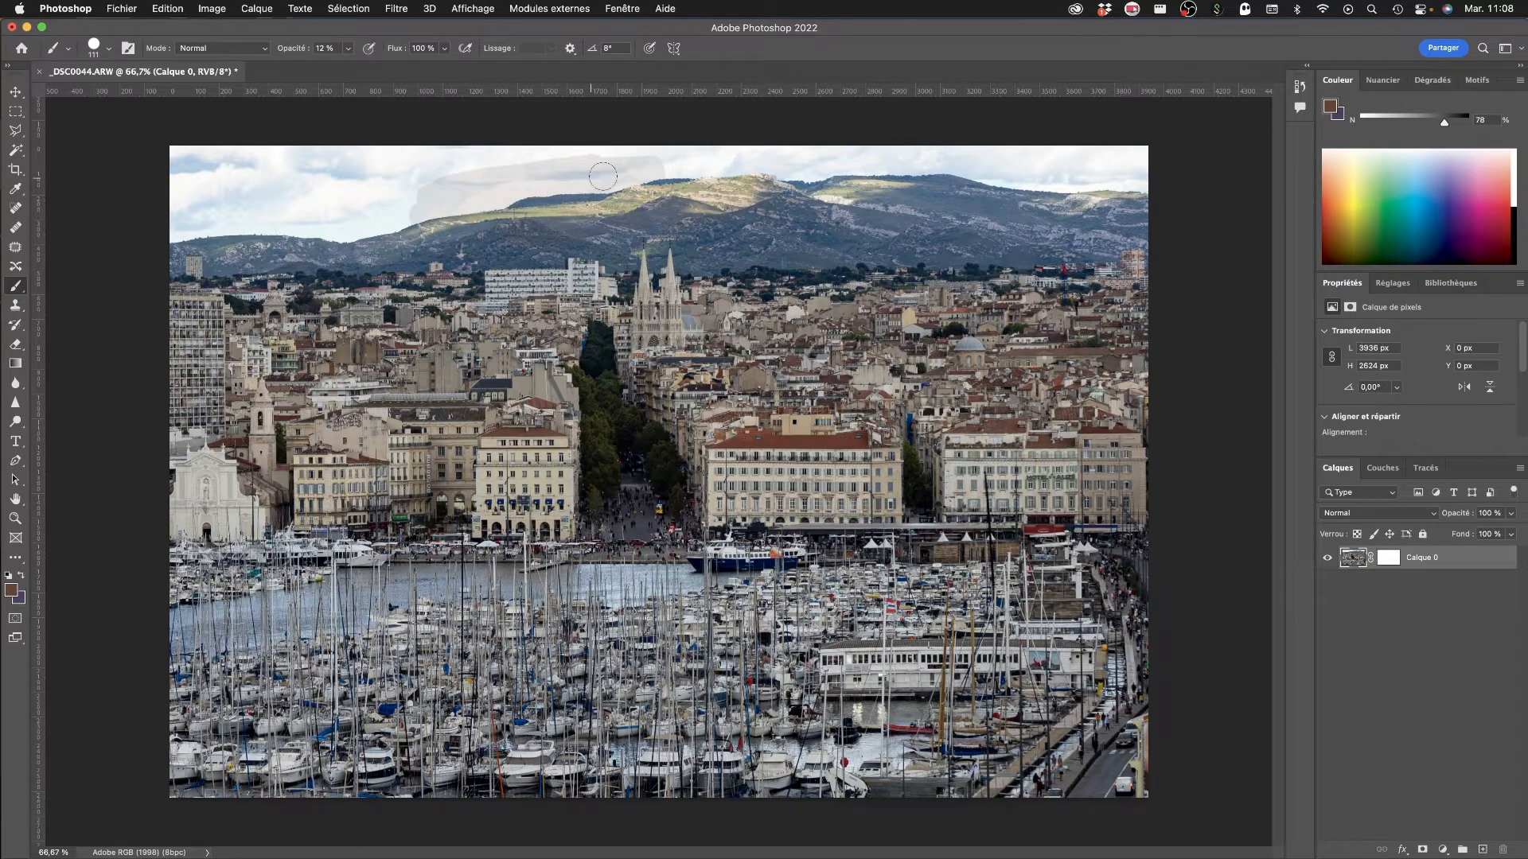
Step: Set the brush to 100 % opacity and 22 % flow, and build up a brown band in the upper-left sky
left_click(355, 49)
mouse_move(351, 69)
left_mouse_down()
mouse_move(418, 69)
mouse_move(390, 73)
left_mouse_up()
left_click(444, 49)
left_click_drag(218, 183, 341, 181)
left_click_drag(212, 183, 340, 178)
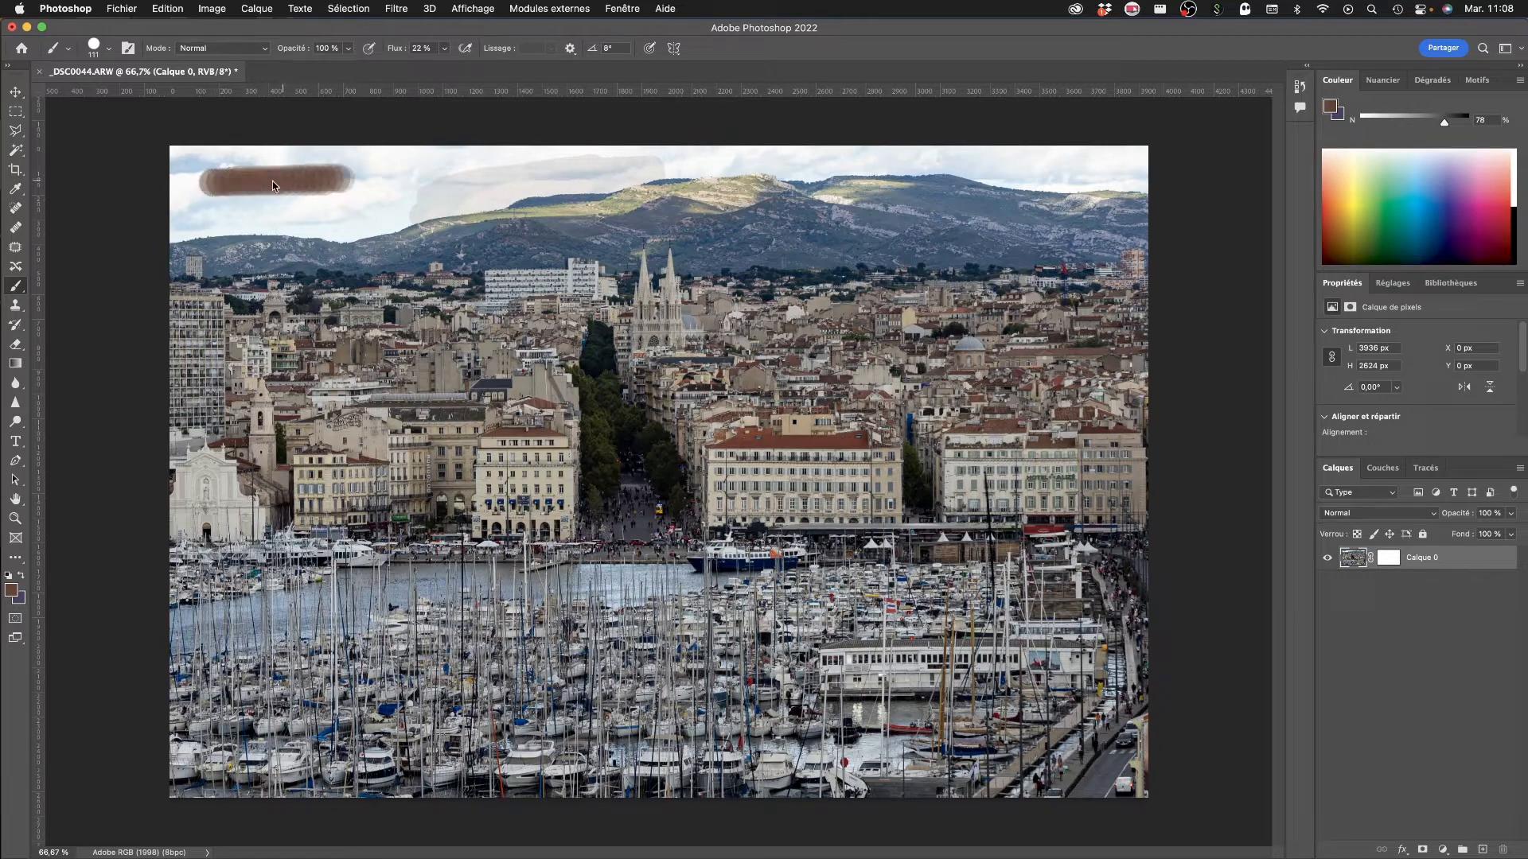
mouse_move(203, 181)
left_mouse_down()
mouse_move(356, 175)
mouse_move(217, 183)
mouse_move(368, 175)
left_mouse_up()
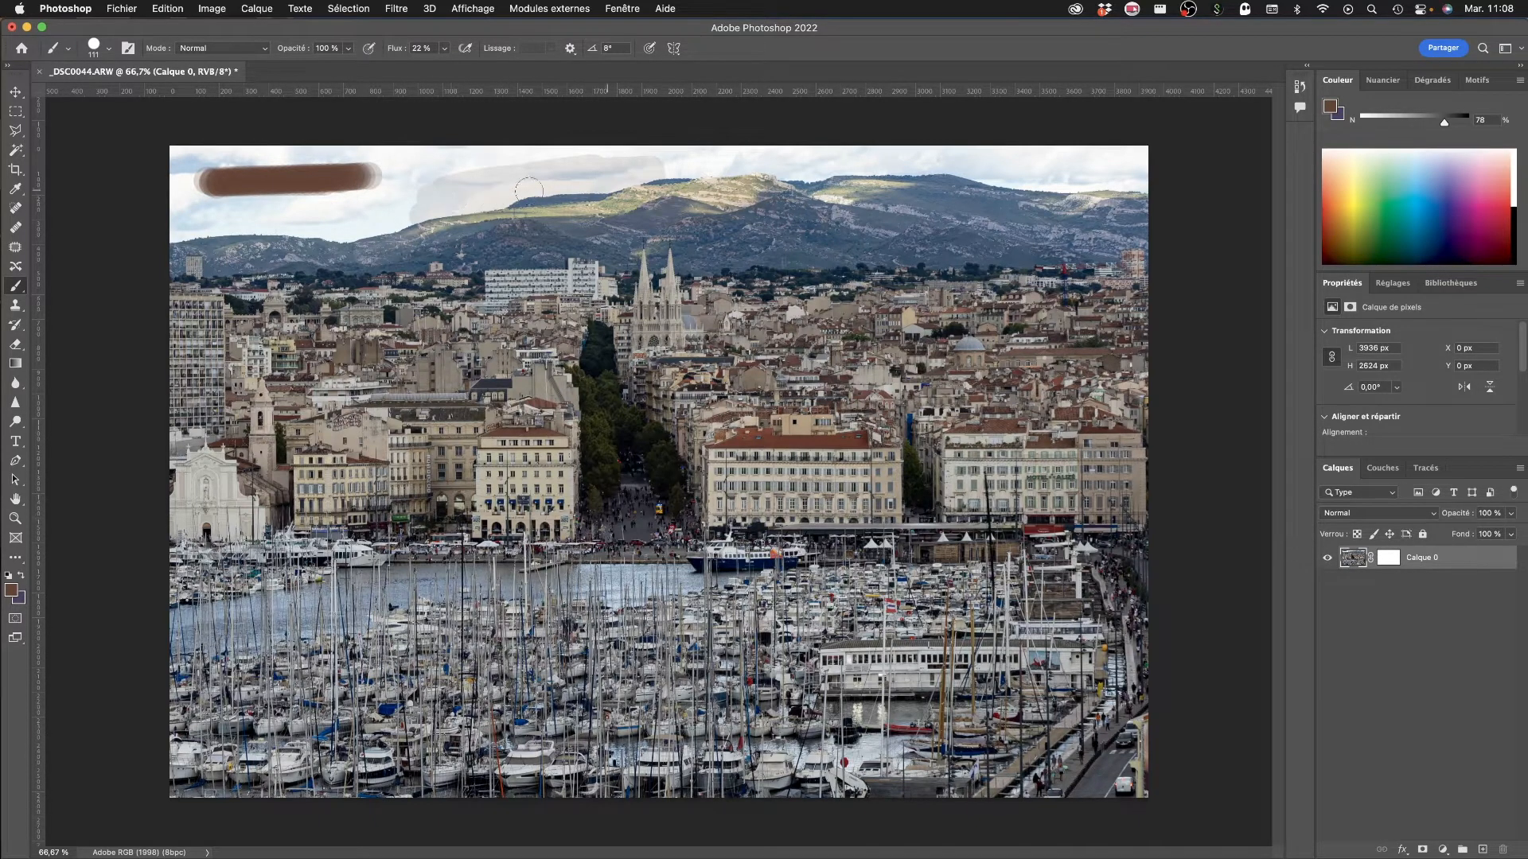
Step: Set the brush to 100 % flow and 26 % opacity, and paint a translucent band over the faint strokes above the hills
left_click(444, 49)
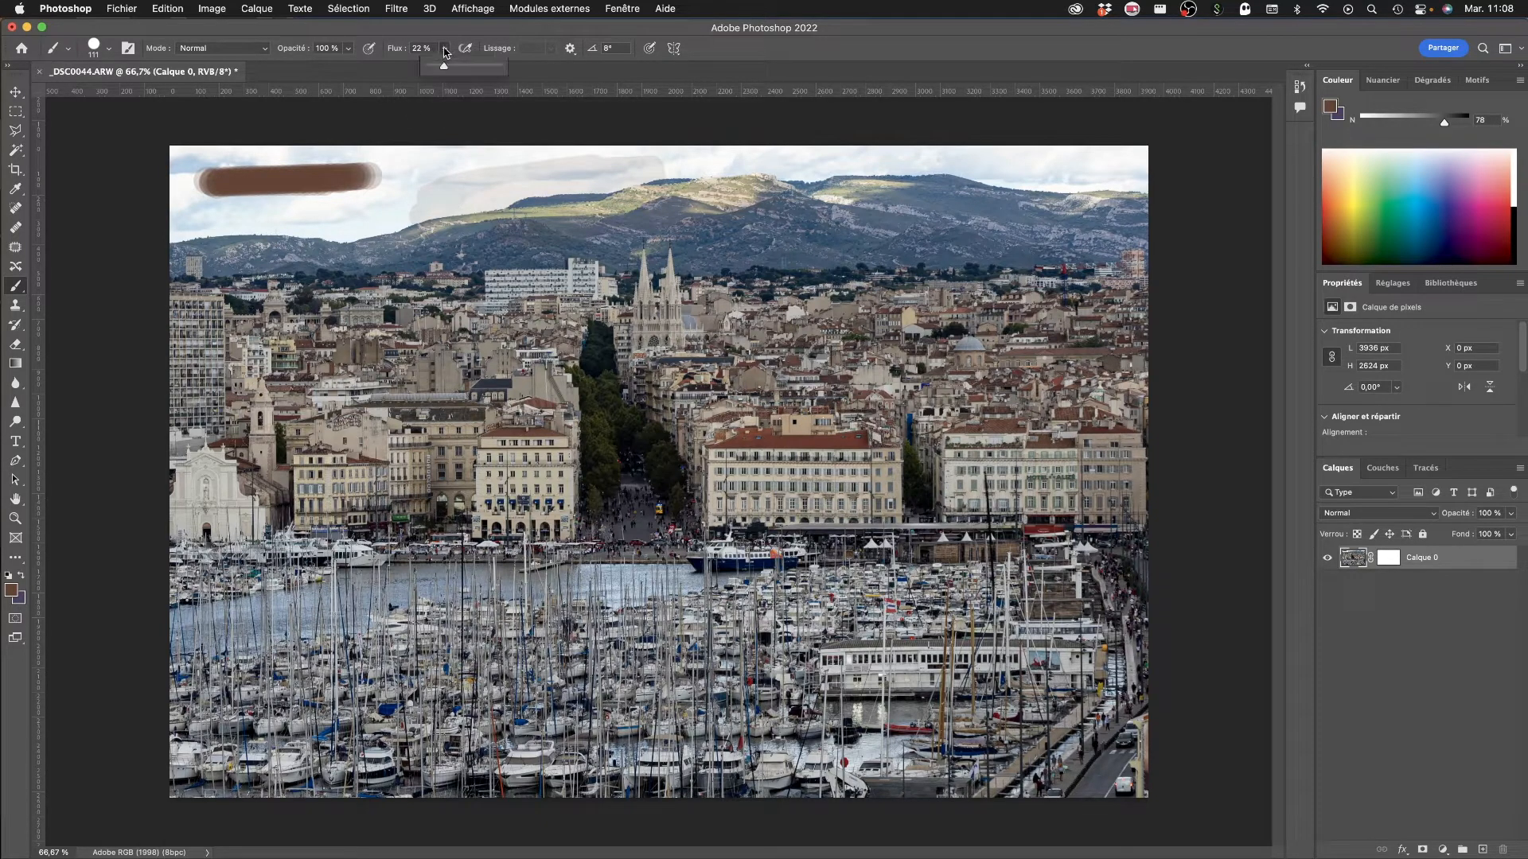
left_click_drag(444, 65, 549, 64)
left_click(353, 51)
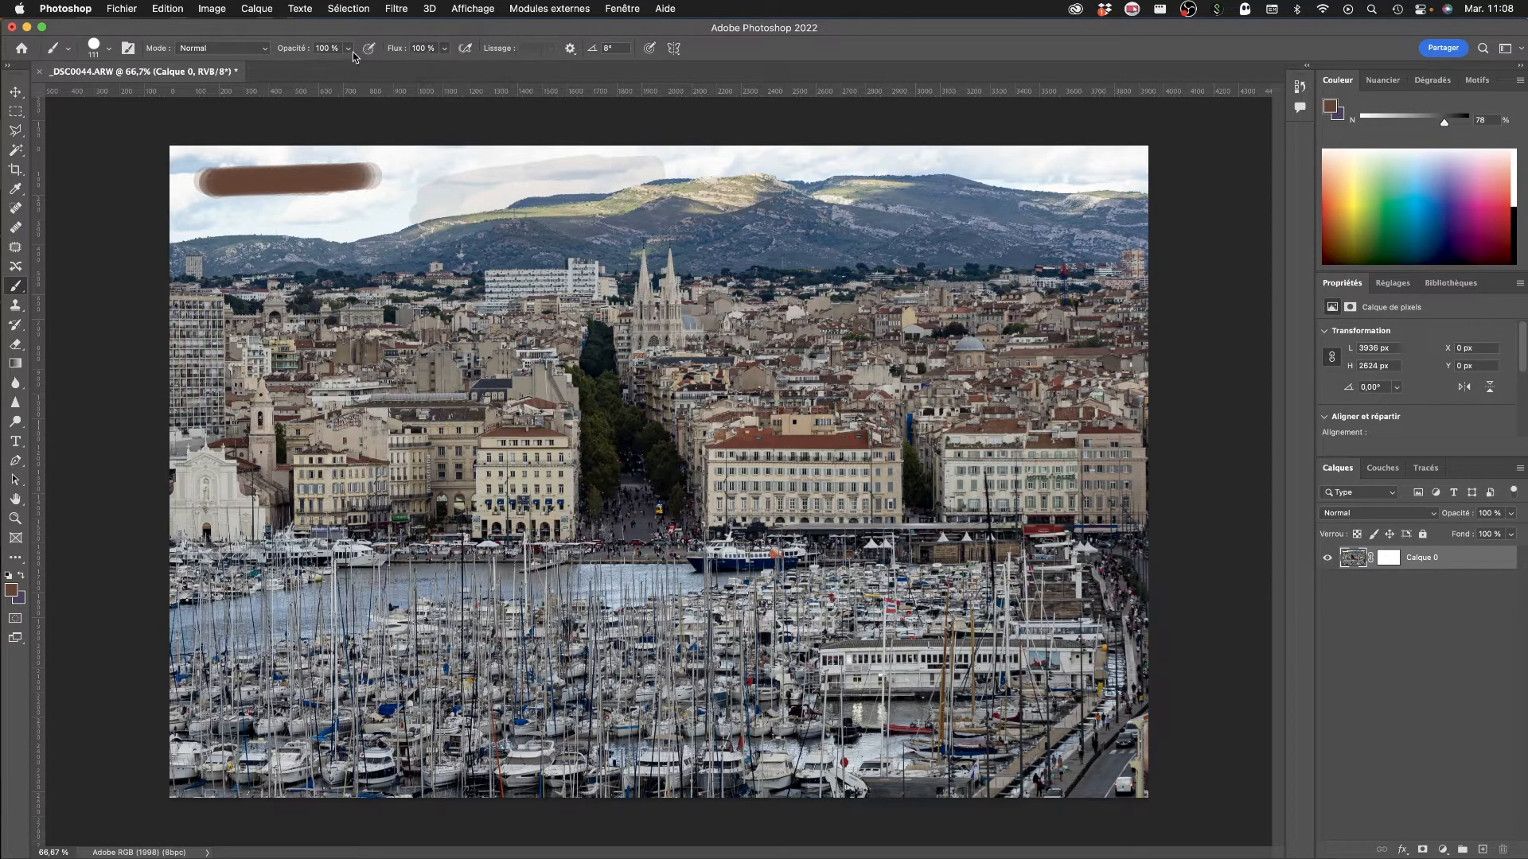
left_click_drag(351, 65, 298, 65)
mouse_move(440, 197)
left_mouse_down()
mouse_move(509, 187)
mouse_move(470, 190)
mouse_move(478, 179)
mouse_move(488, 196)
mouse_move(628, 164)
mouse_move(475, 200)
mouse_move(647, 171)
mouse_move(507, 196)
left_mouse_up()
Step: Set the brush to 27 % flow and 100 % opacity, and paint a dense brown band above the right-hand hills
left_click(444, 49)
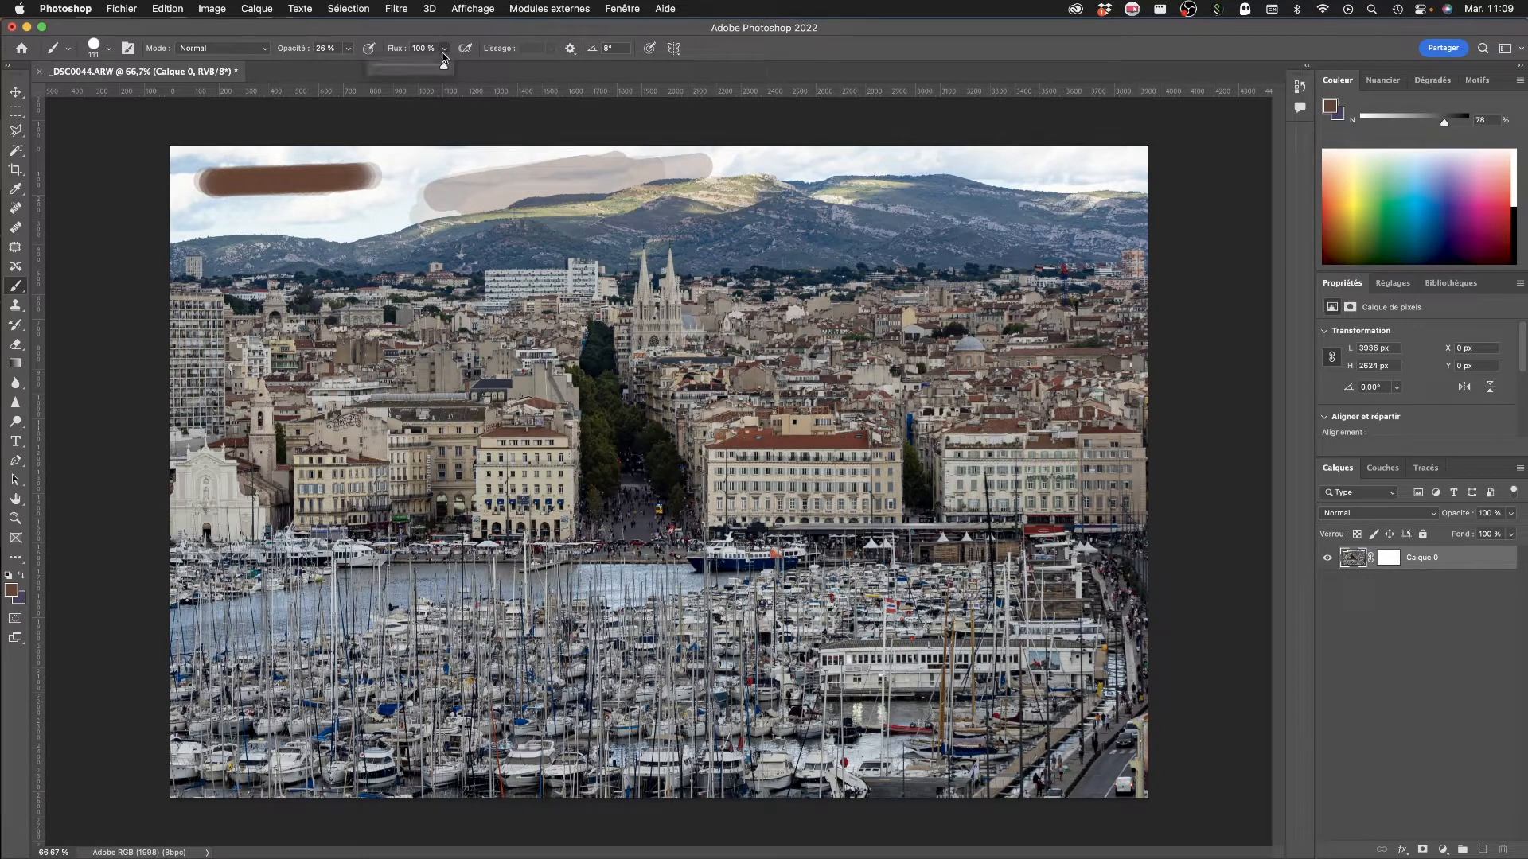
left_click_drag(410, 66, 396, 70)
left_click(348, 49)
left_click_drag(347, 65, 461, 59)
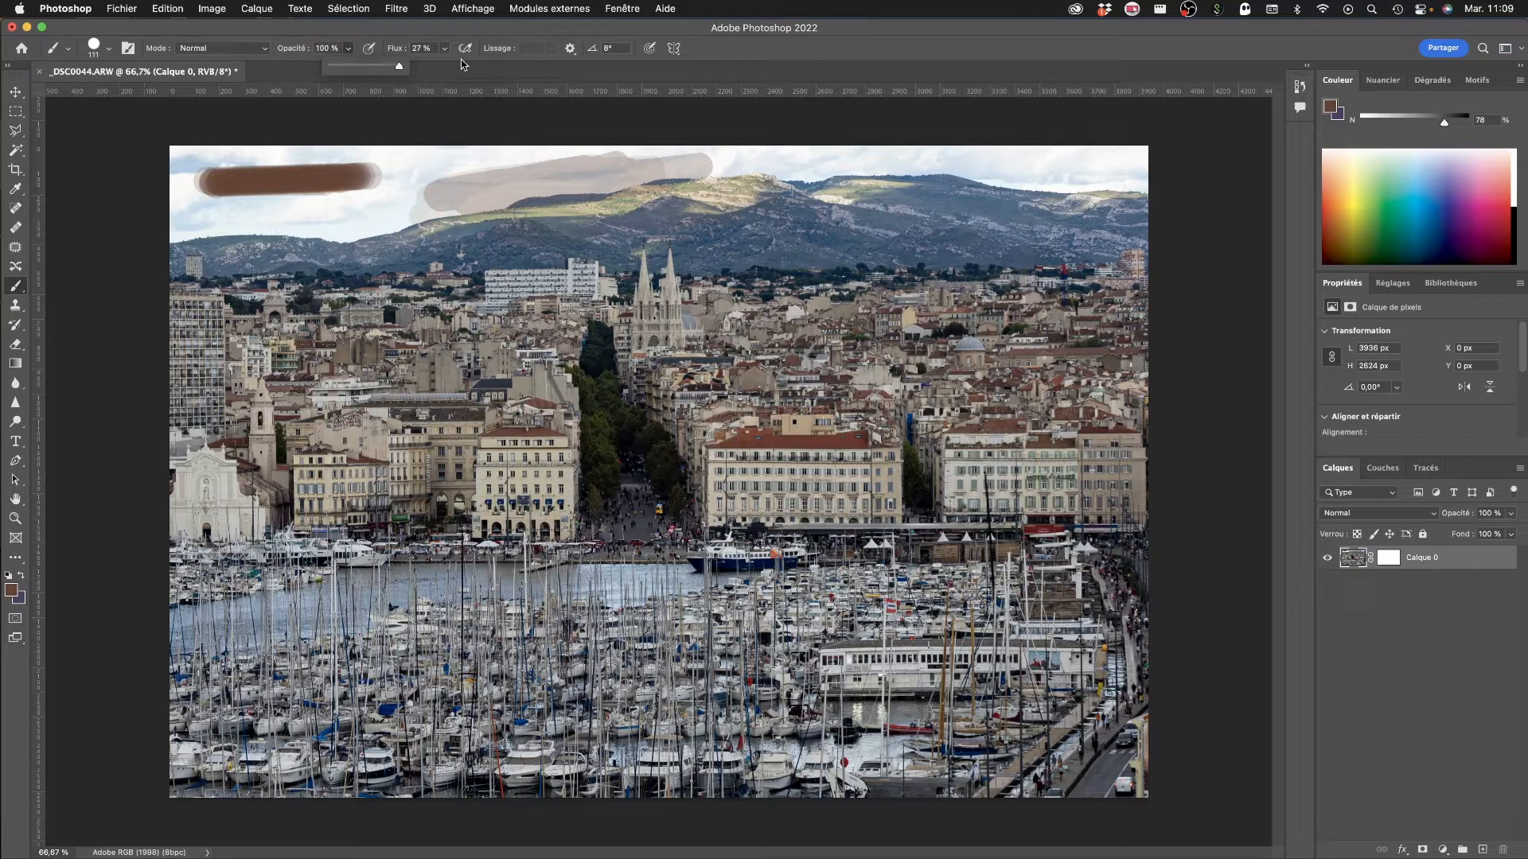
mouse_move(821, 168)
left_mouse_down()
mouse_move(935, 167)
mouse_move(844, 182)
mouse_move(947, 165)
mouse_move(851, 190)
mouse_move(820, 180)
mouse_move(894, 179)
left_mouse_up()
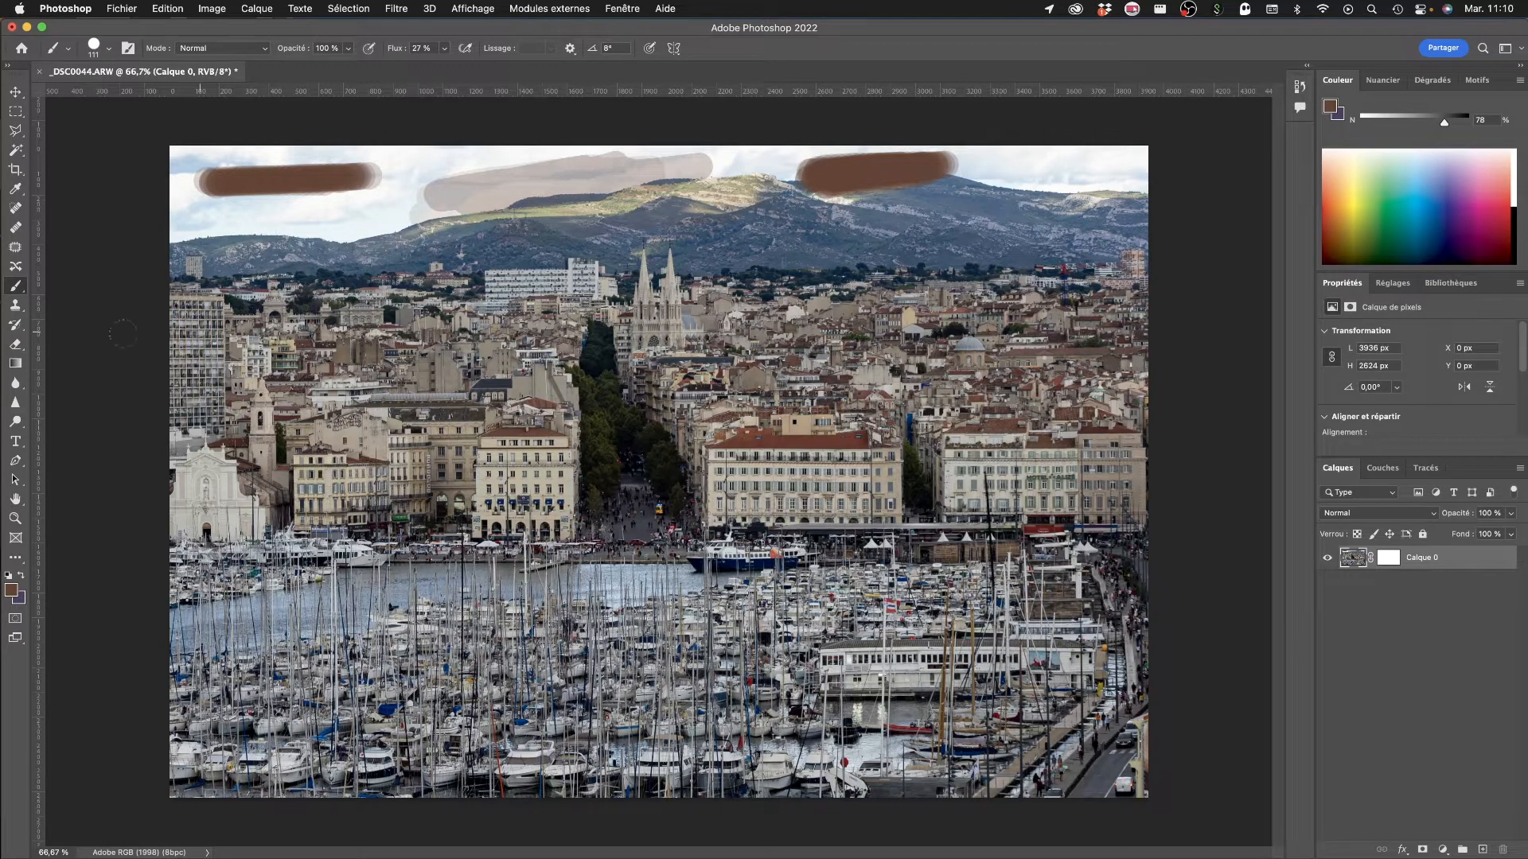
Step: Switch to the Clone Stamp and enlarge its brush tip to 67 px
left_click(15, 308)
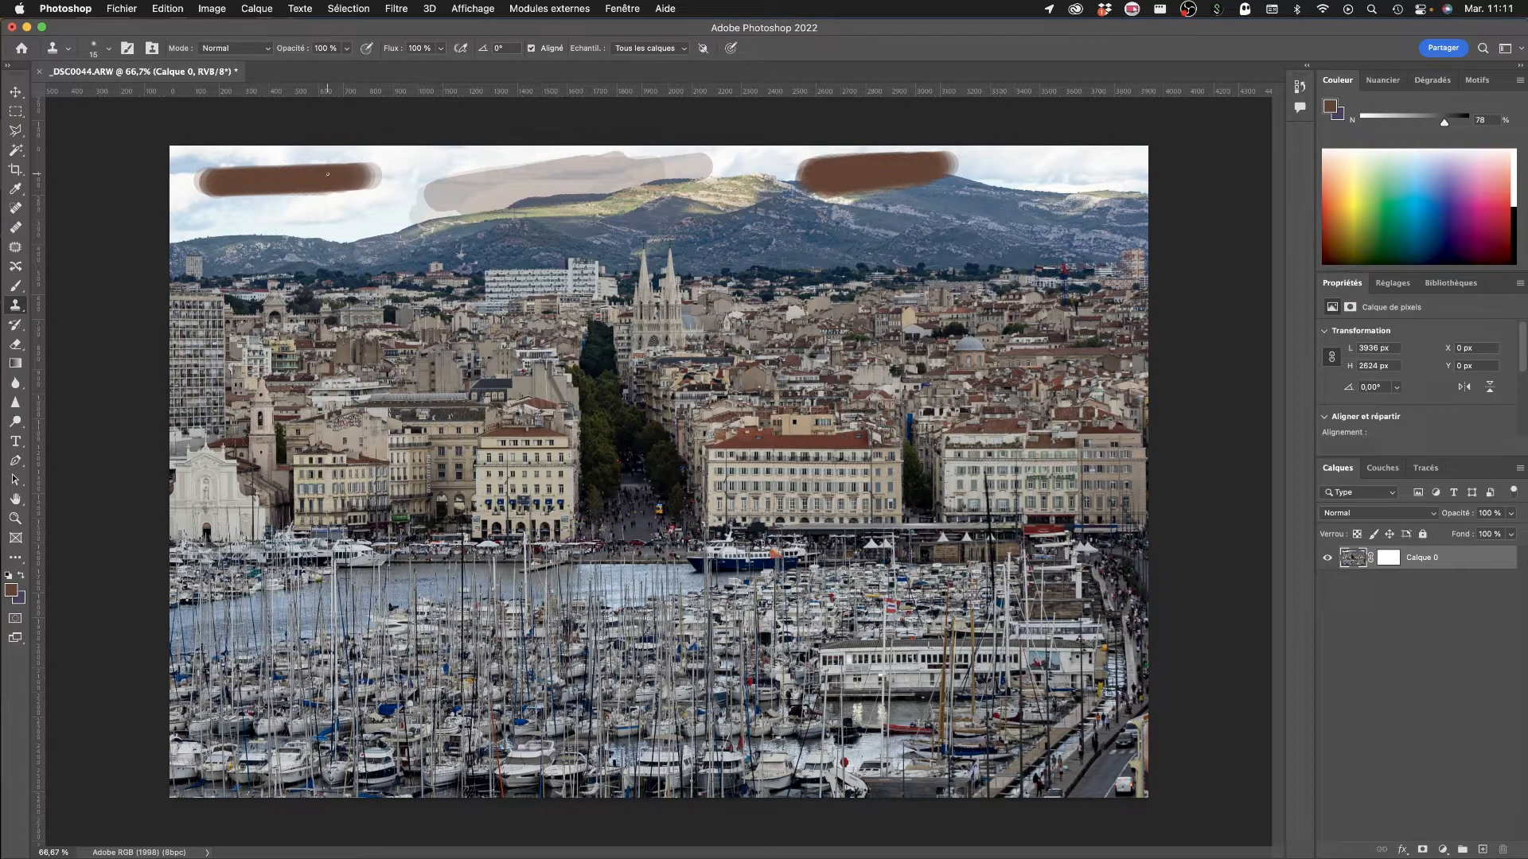
left_click(108, 49)
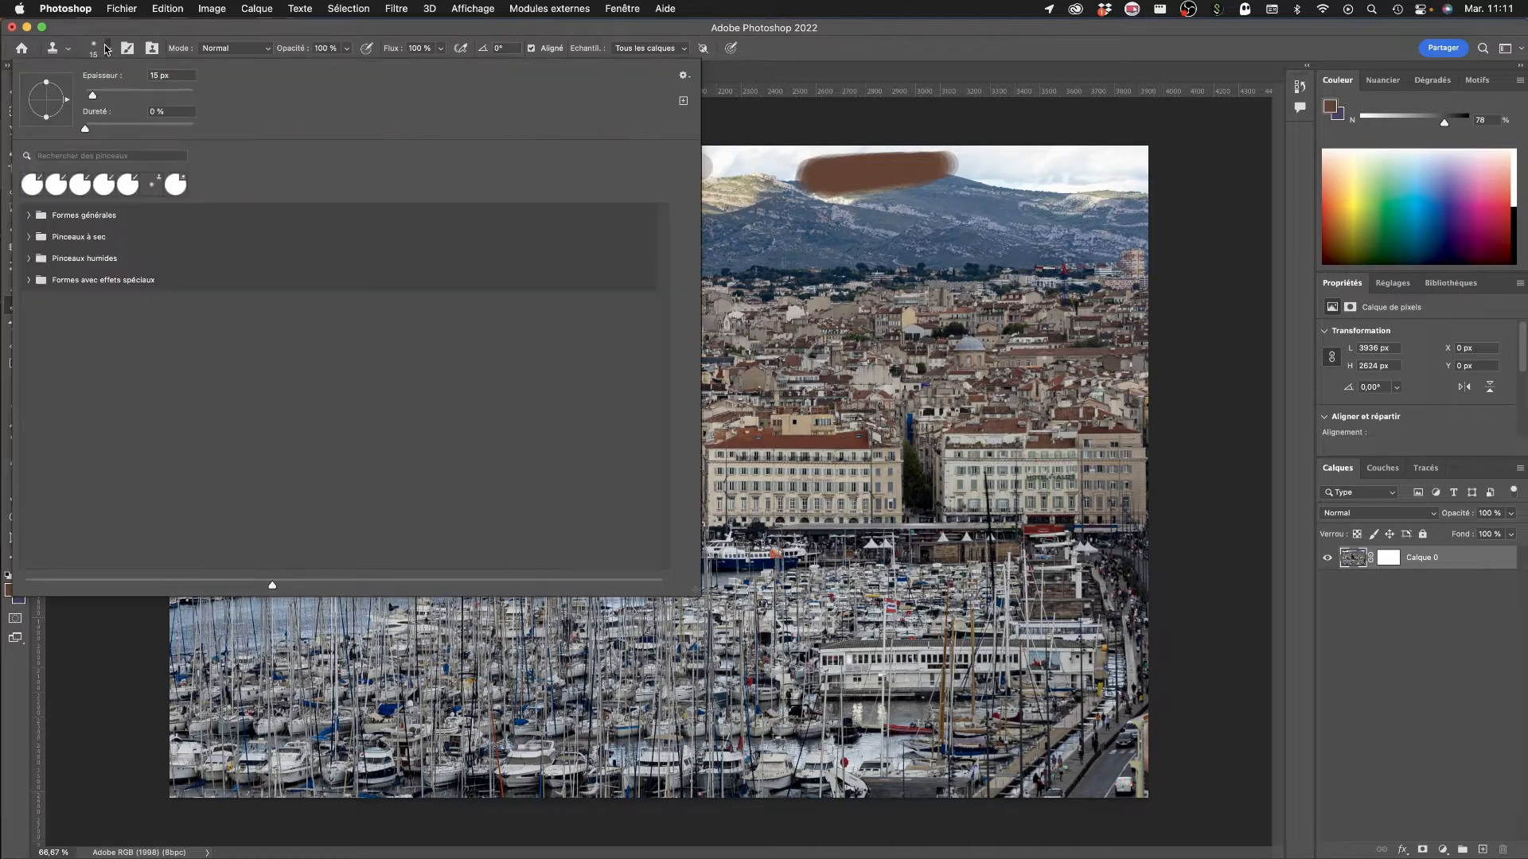
mouse_move(93, 94)
left_mouse_down()
mouse_move(135, 96)
mouse_move(121, 96)
left_mouse_up()
Step: Try to clone in the sky between the painted bands without a defined source point, and dismiss the alert
left_click(726, 153)
left_click(727, 154)
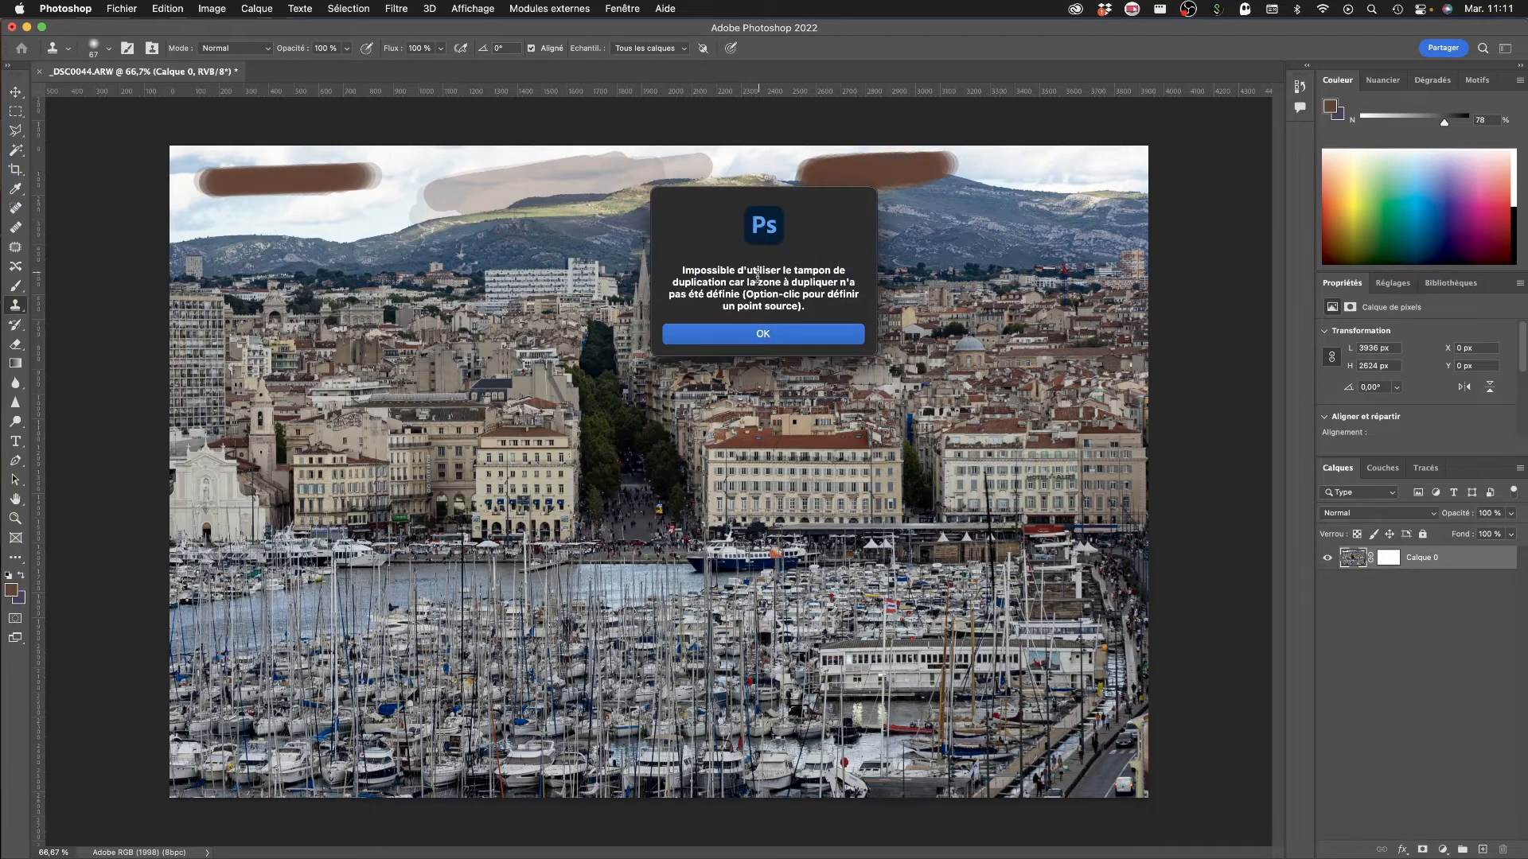
left_click(766, 335)
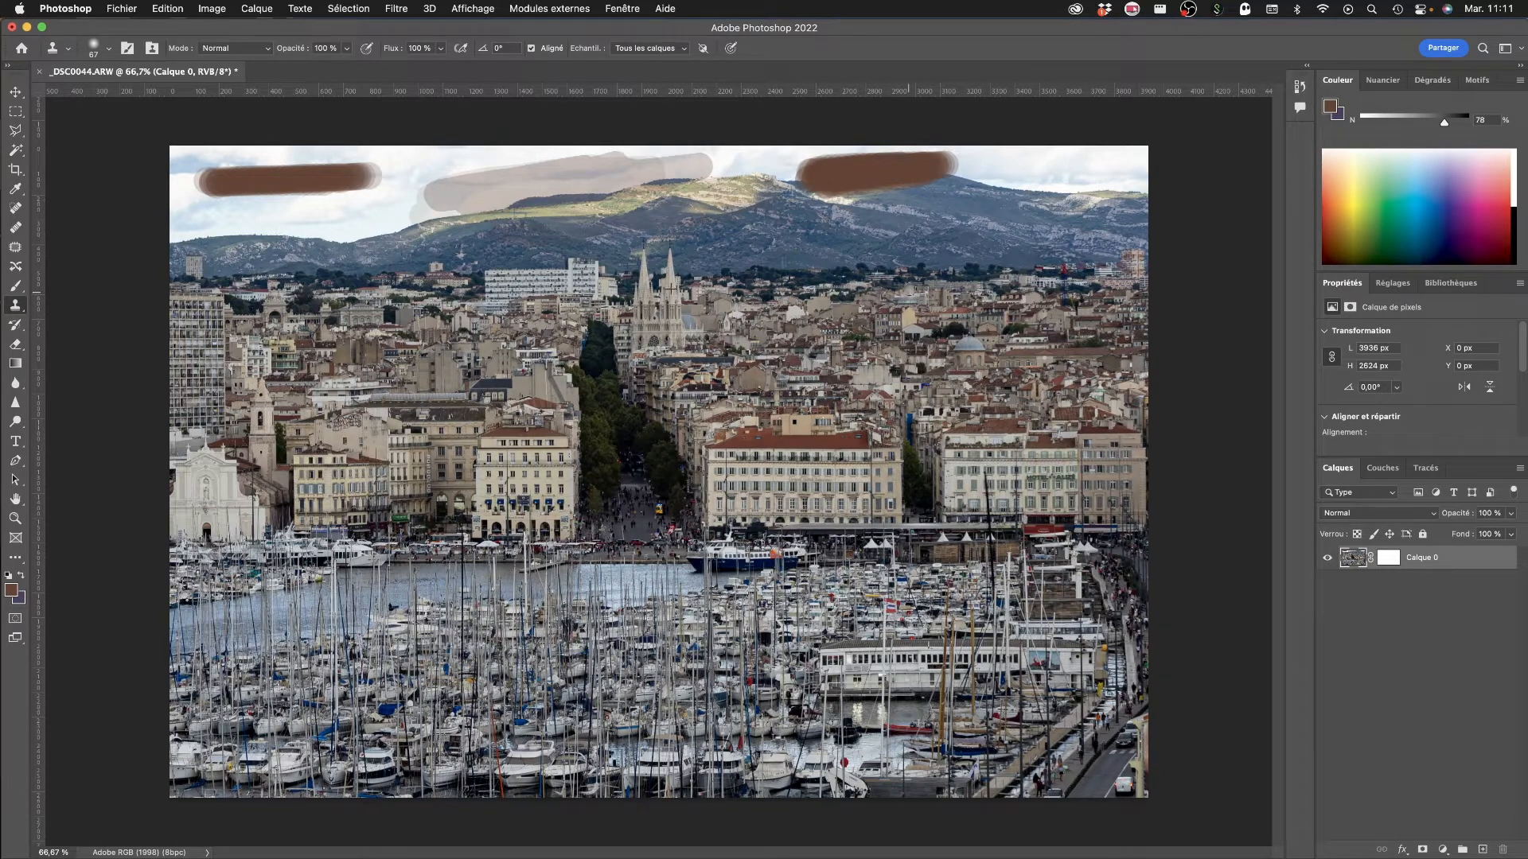
Step: Clone the cathedral's twin spires onto the skyline right of the original, and switch to the History Brush
left_click_drag(908, 270, 909, 287)
left_click_drag(881, 252, 884, 300)
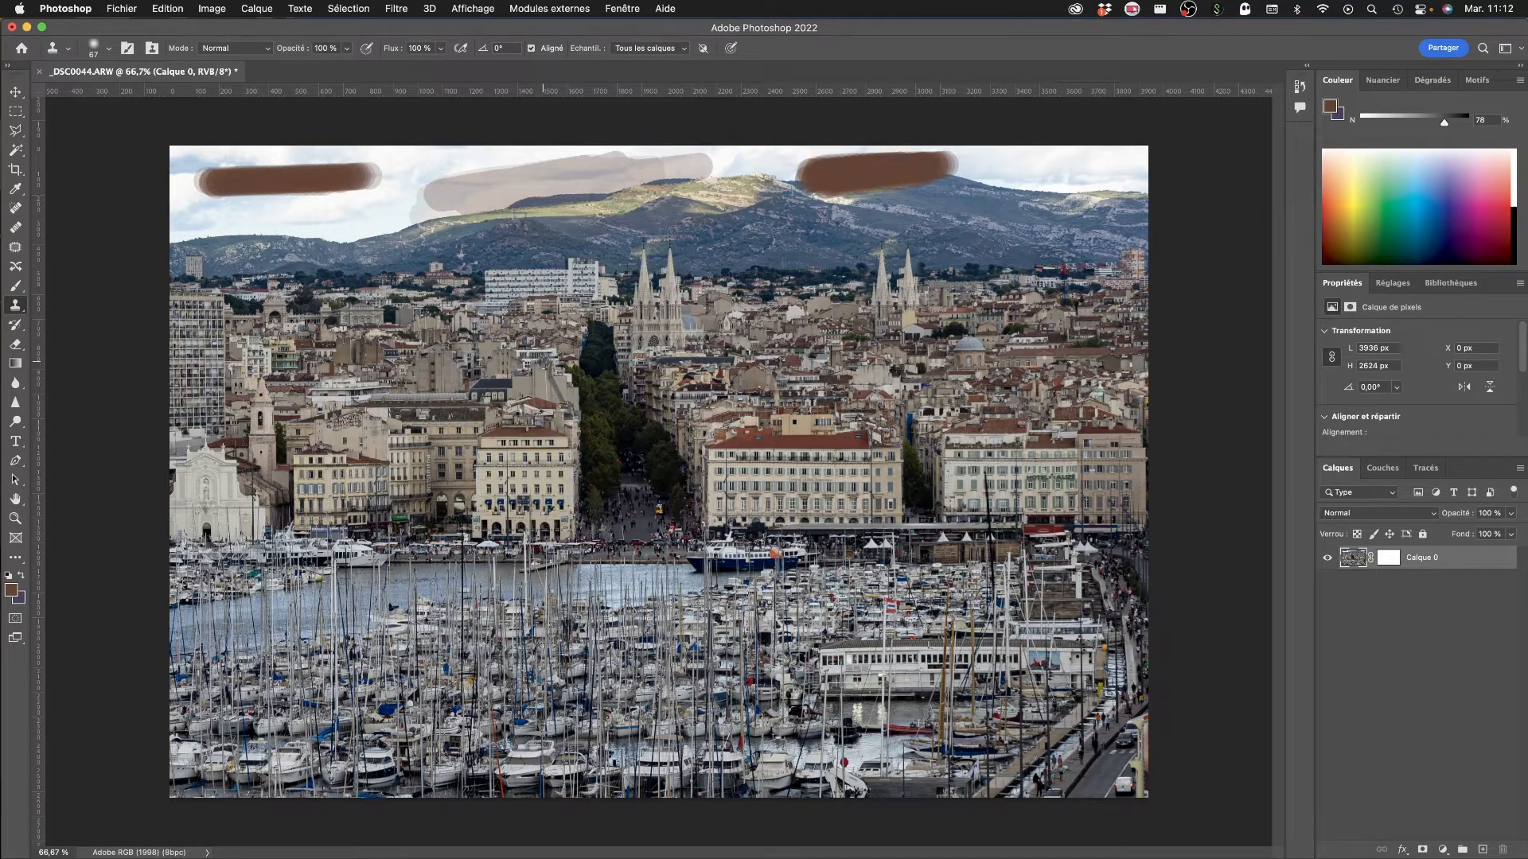
left_click(15, 325)
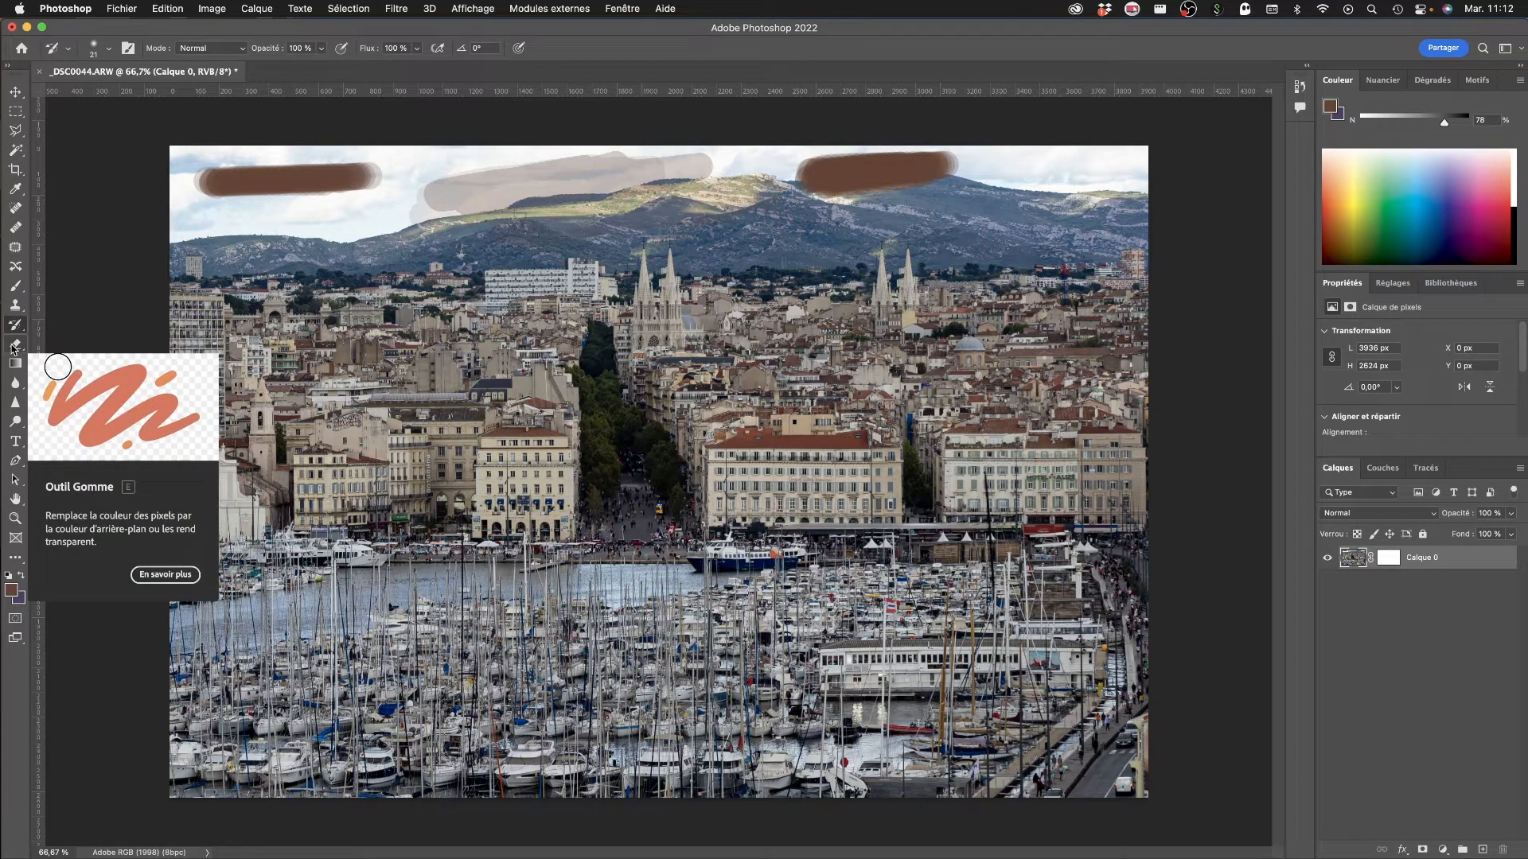
Step: Erase a slanted patch of rooftops to transparency between the white apartment block and the tree-lined avenue with the Eraser
left_click(14, 346)
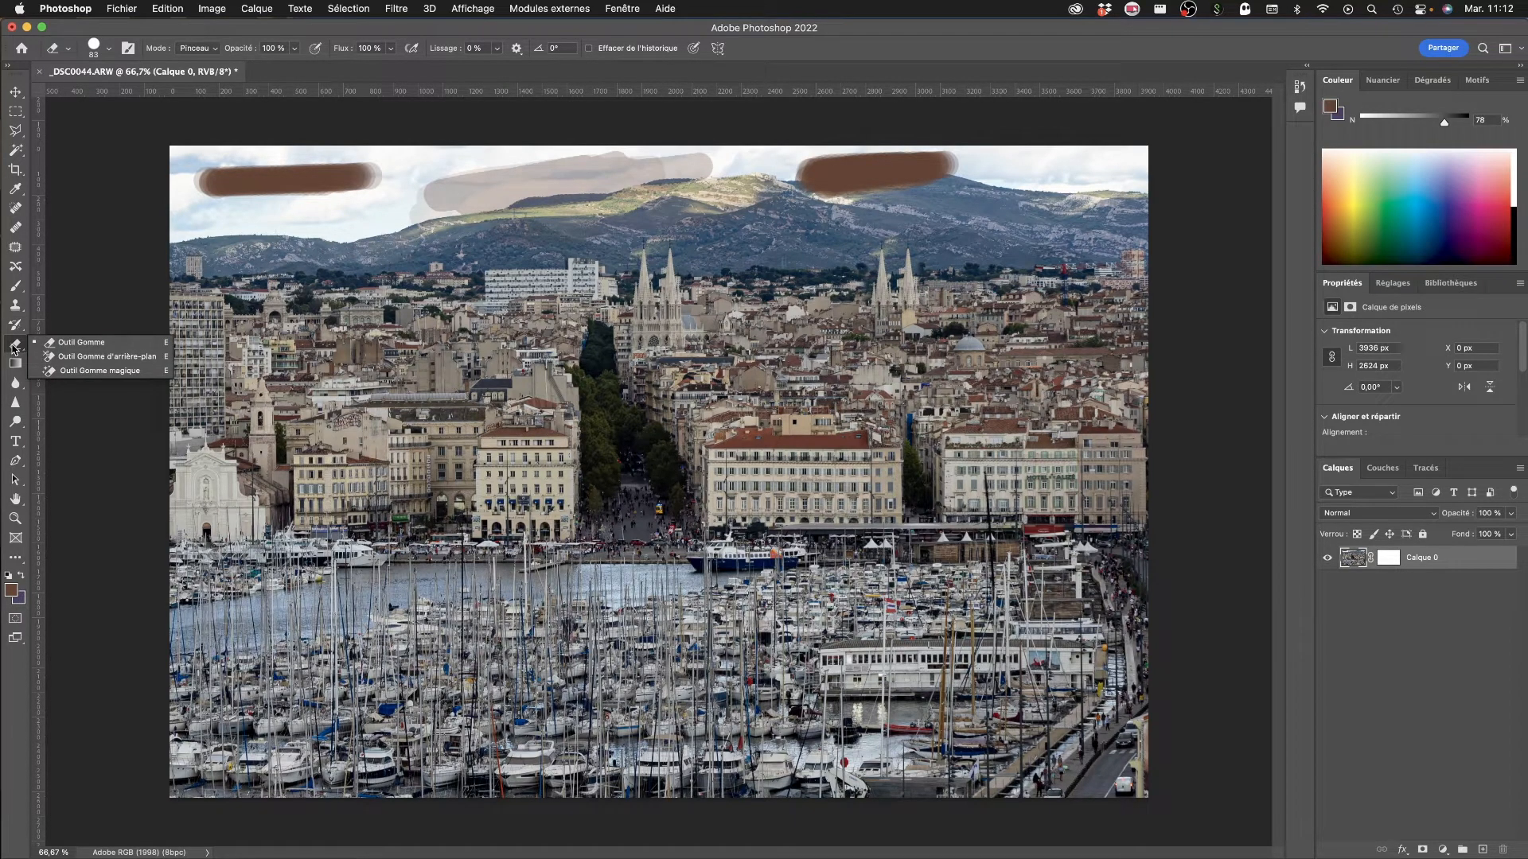
left_click(14, 348)
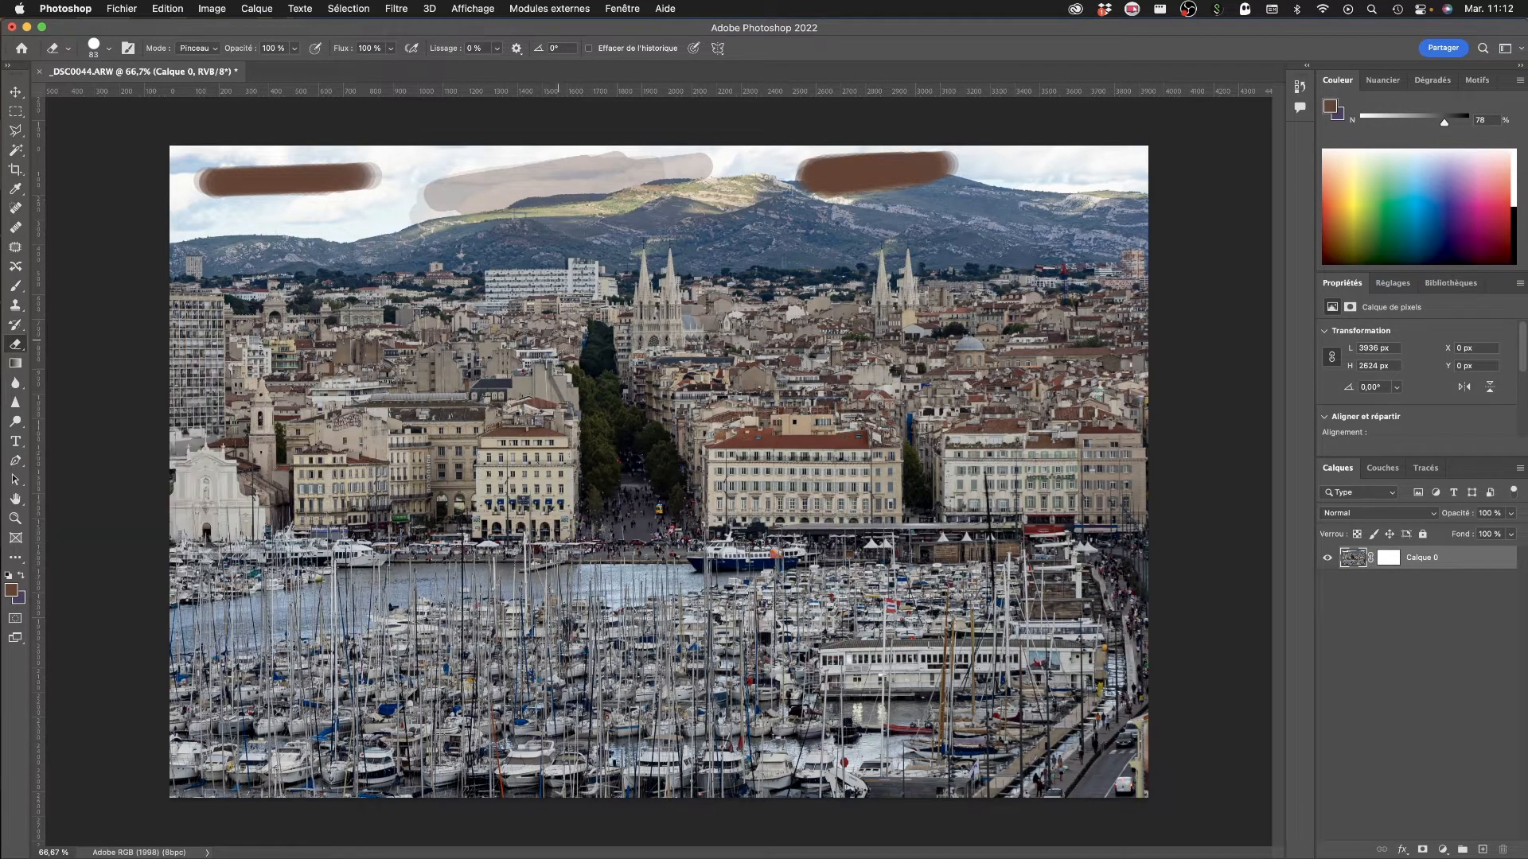
mouse_move(530, 342)
left_mouse_down()
mouse_move(585, 333)
mouse_move(447, 355)
mouse_move(573, 314)
left_mouse_up()
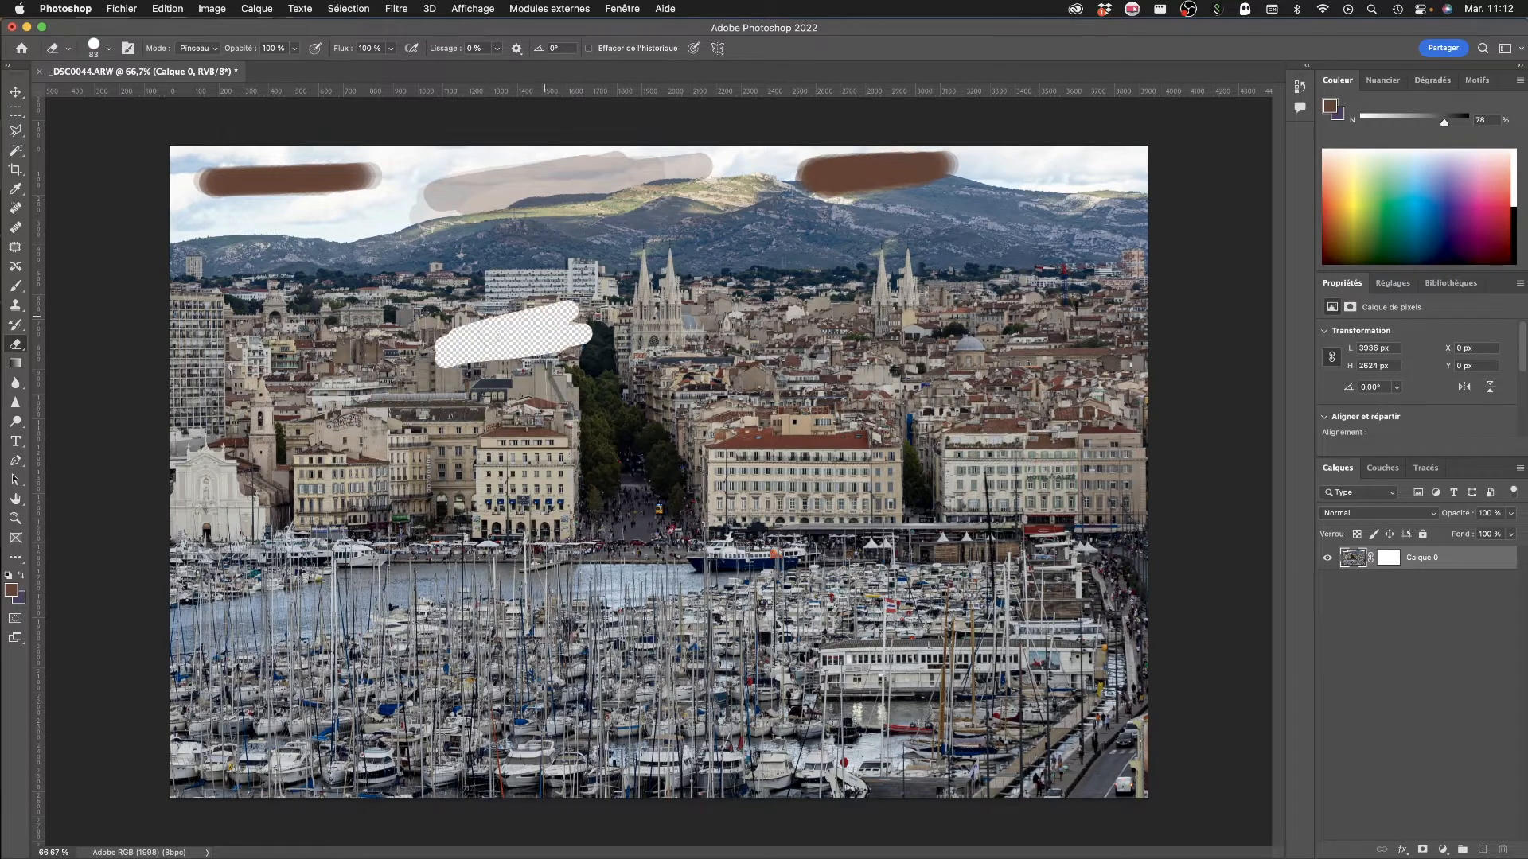
Step: Go through the Blur, Sharpen, Dodge and Horizontal Type tools one after another, and view the Type tool's variants
left_click(16, 384)
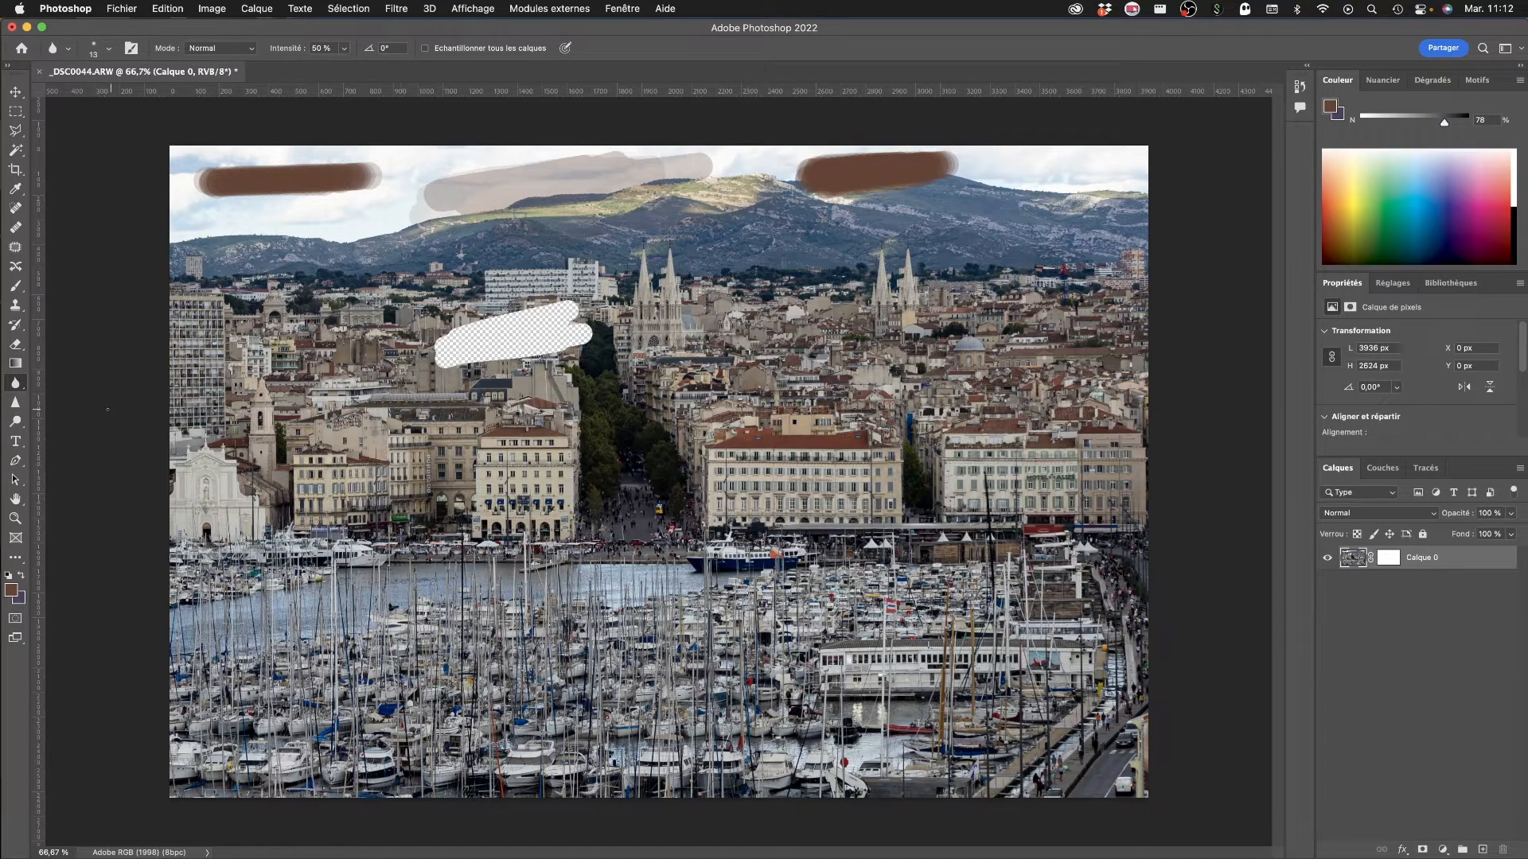
left_click(14, 405)
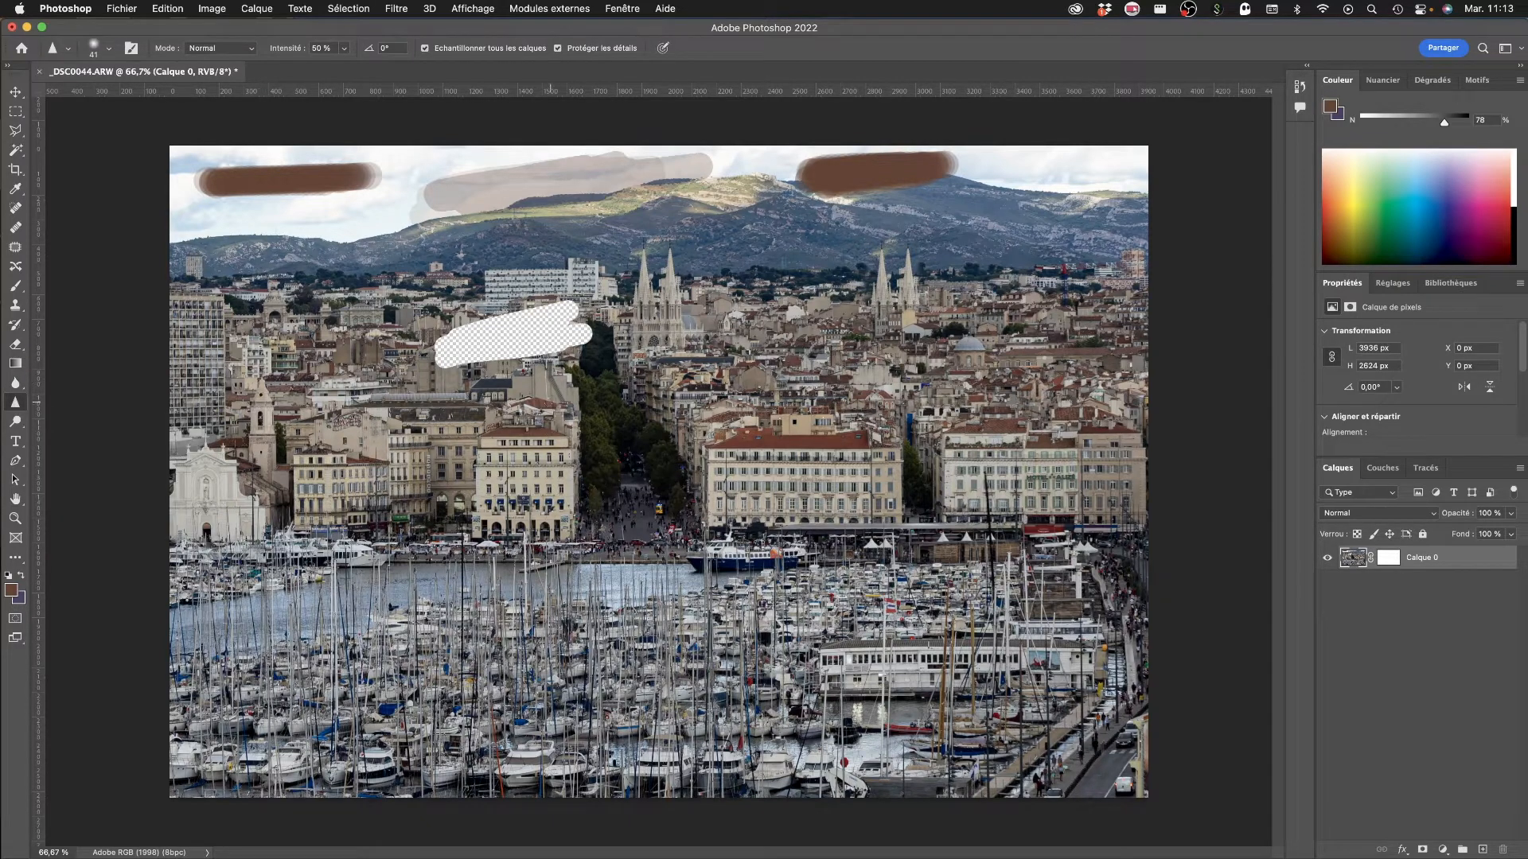
left_click(15, 422)
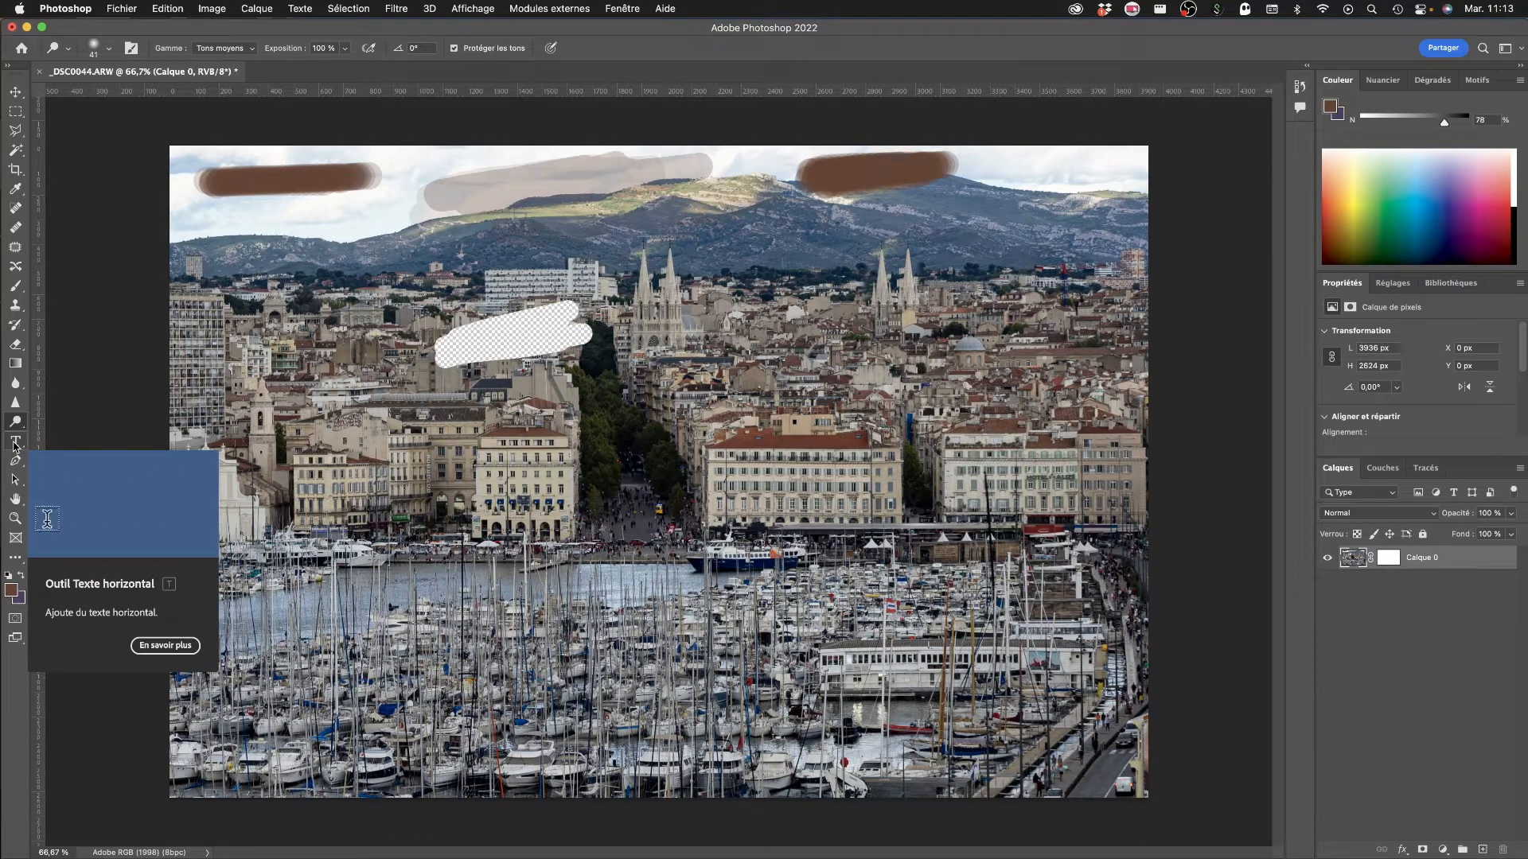
left_click(14, 444)
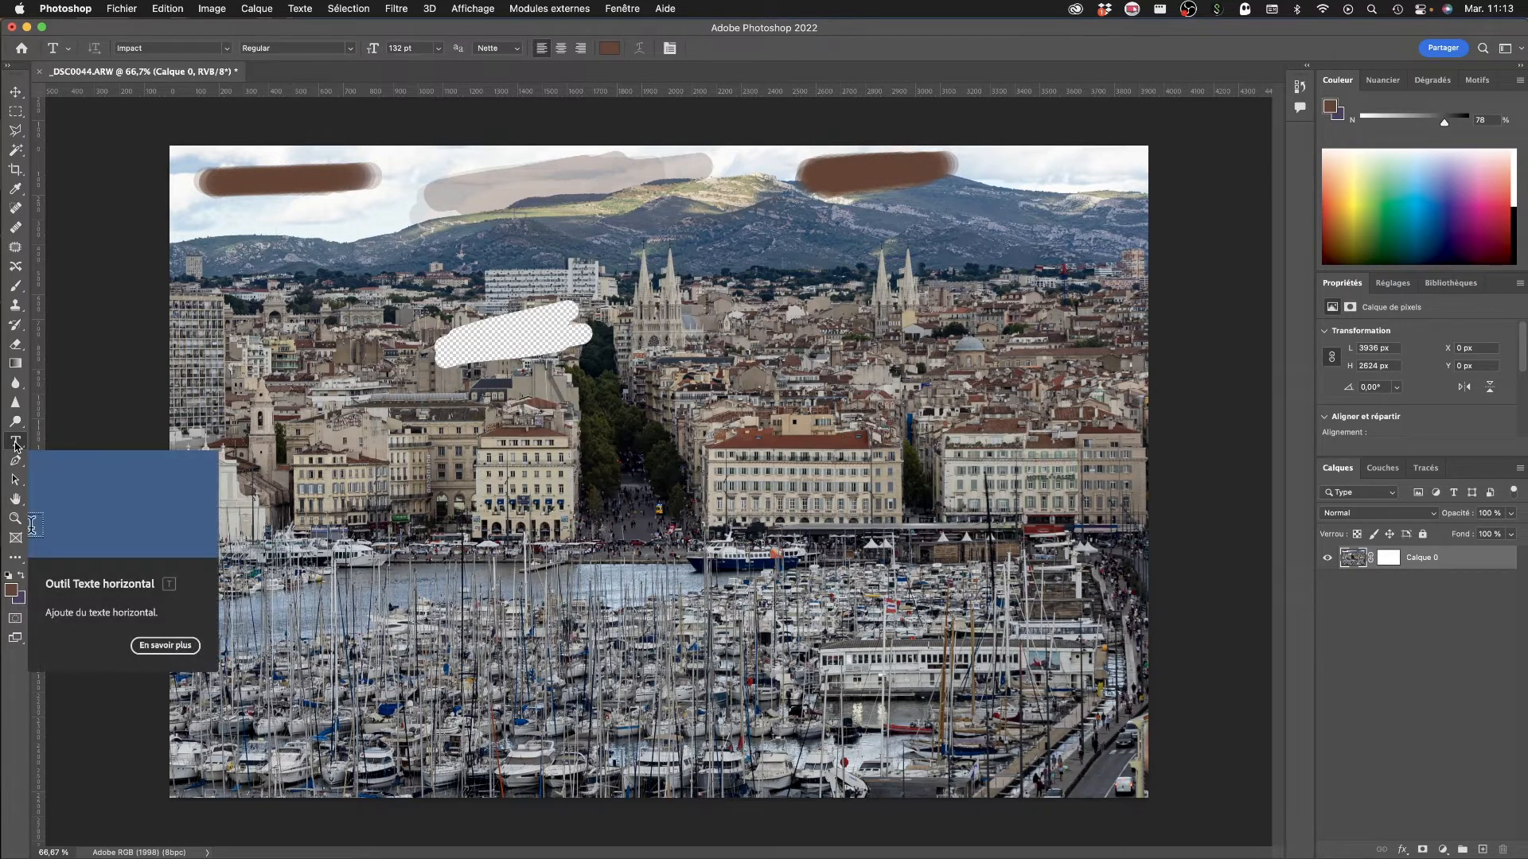
left_click(16, 444)
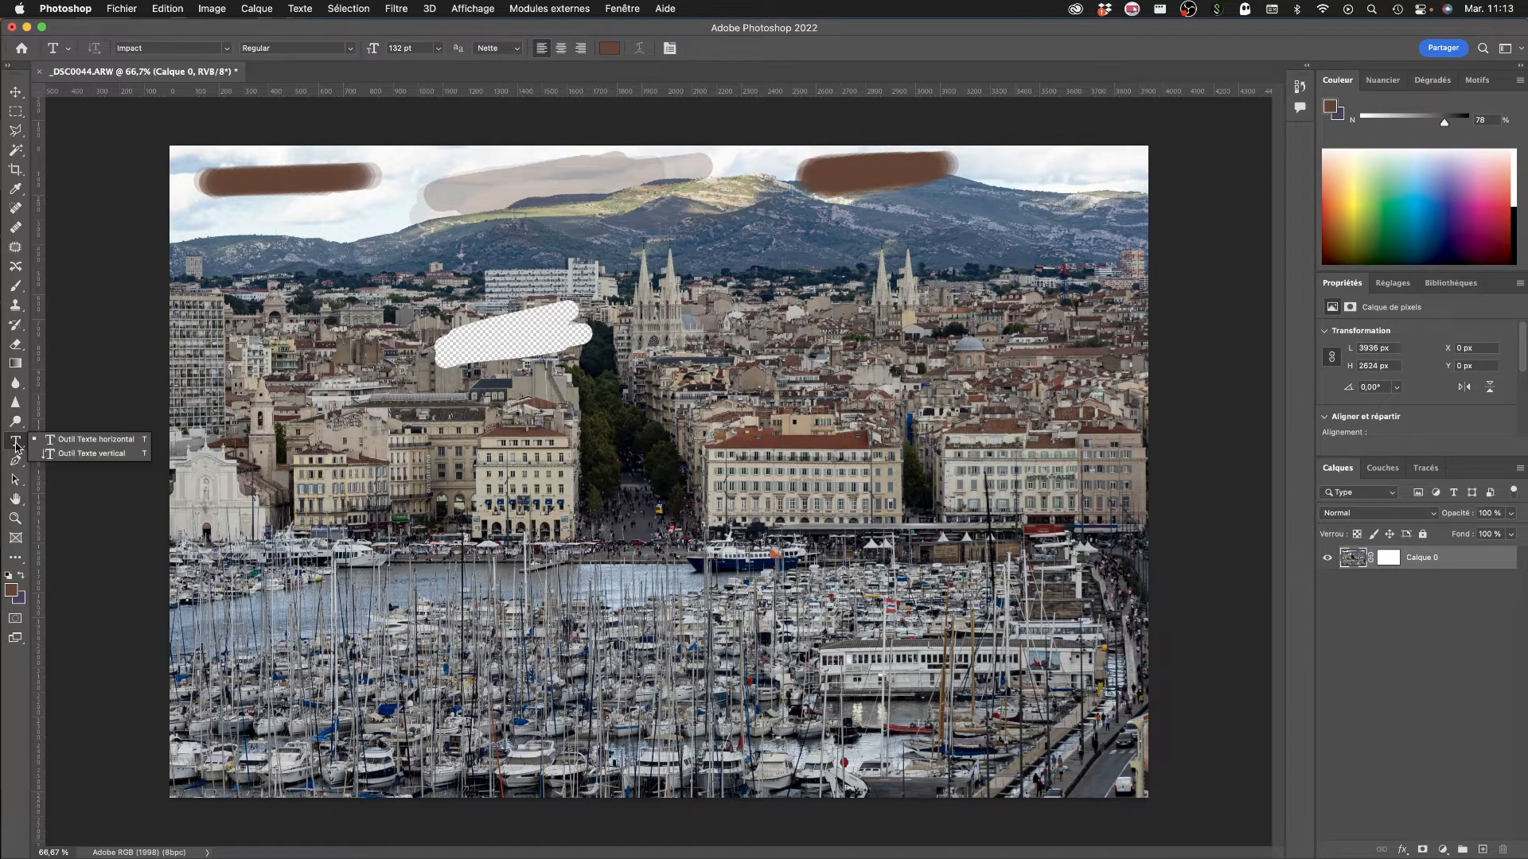
Step: Draw a closed, straight-sided brown Pen shape about 1052 × 437 px over the cathedral and the lower hills
left_click(16, 462)
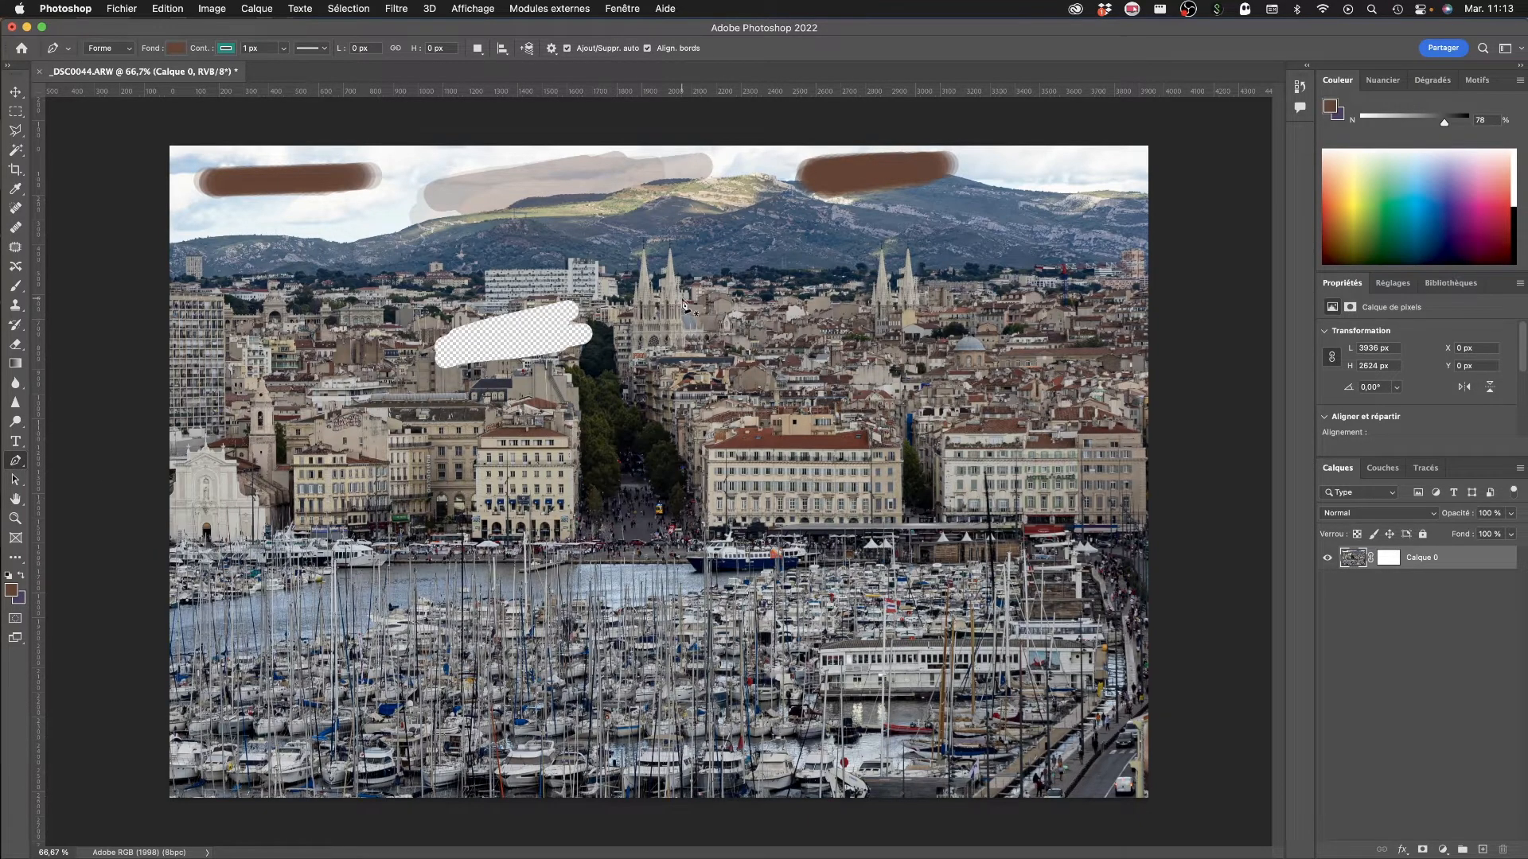
left_click(733, 228)
left_click(918, 245)
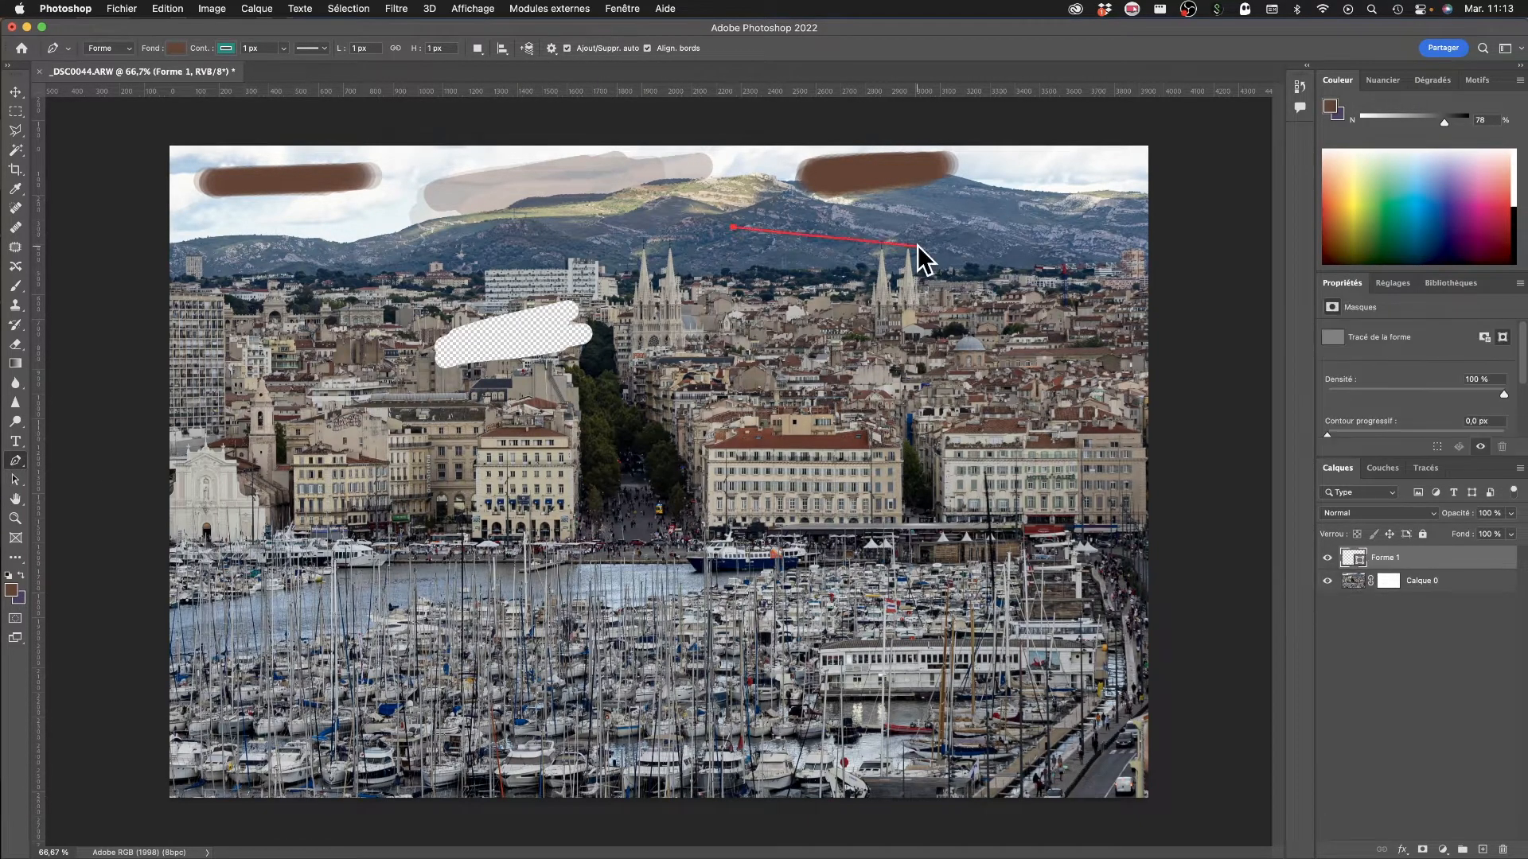
left_click(904, 282)
left_click(794, 296)
left_click(726, 335)
left_click(656, 326)
left_click(665, 244)
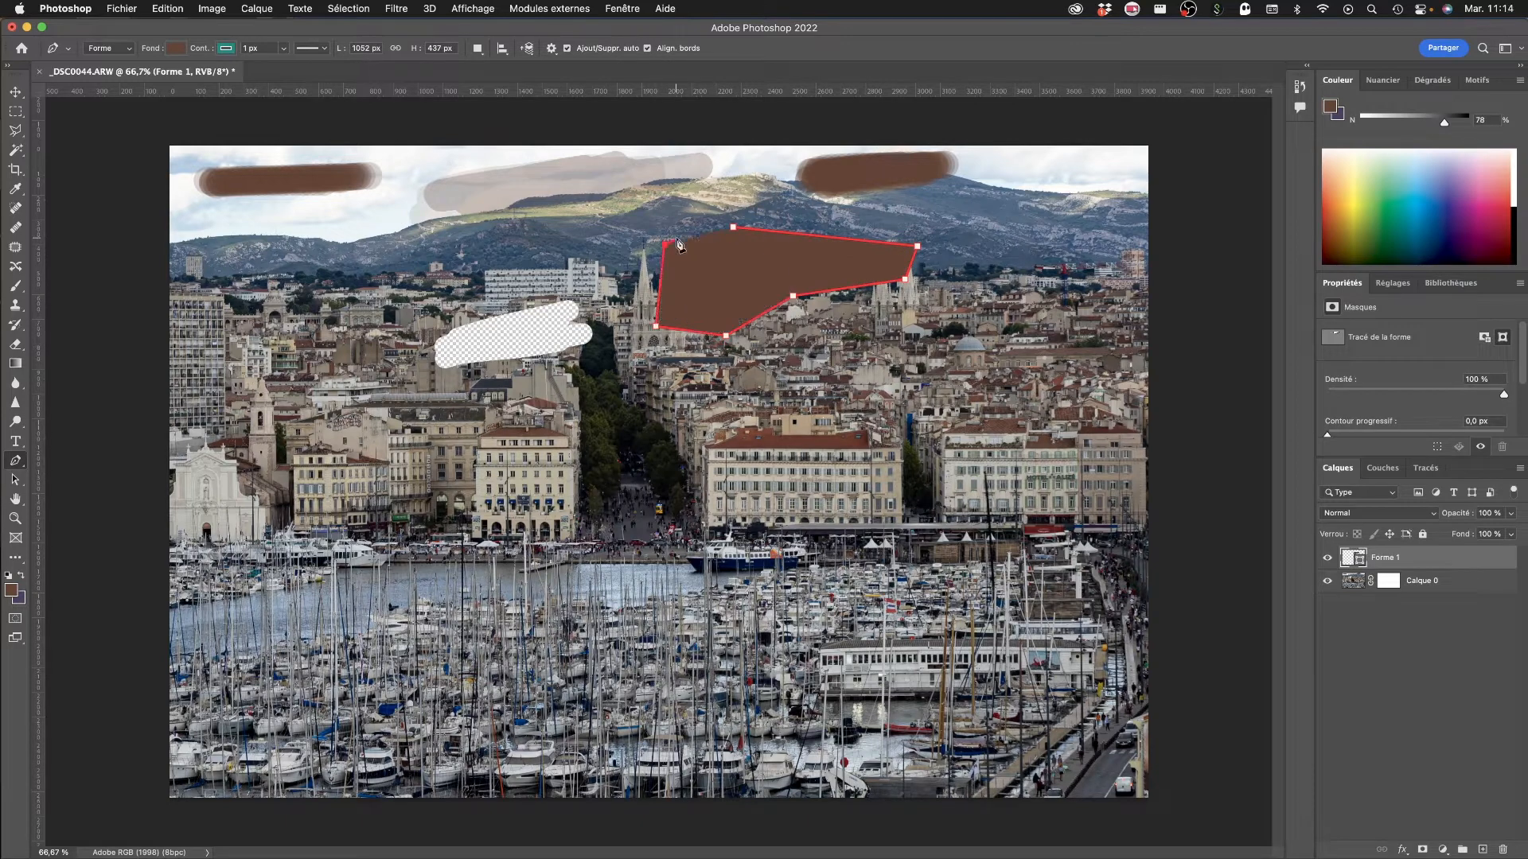
left_click(732, 232)
Step: Draw an open curved Pen shape about 987 × 426 px overlapping the brown polygon, and move it down onto the rooftops with Path Selection
mouse_move(751, 279)
left_mouse_down()
mouse_move(792, 284)
mouse_move(776, 284)
left_mouse_up()
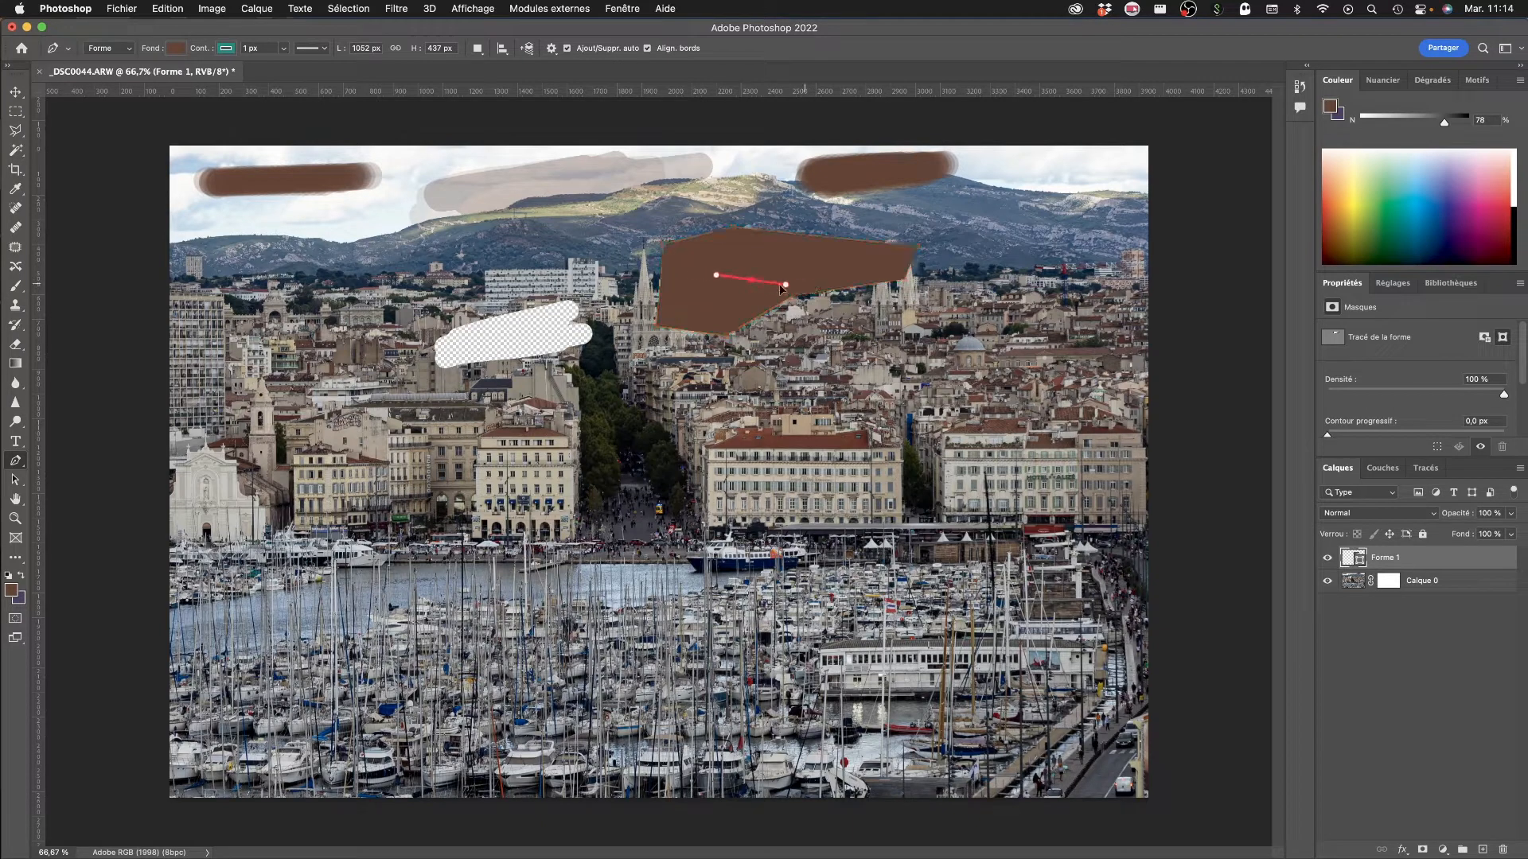
left_click(827, 345)
left_click_drag(751, 279, 1009, 330)
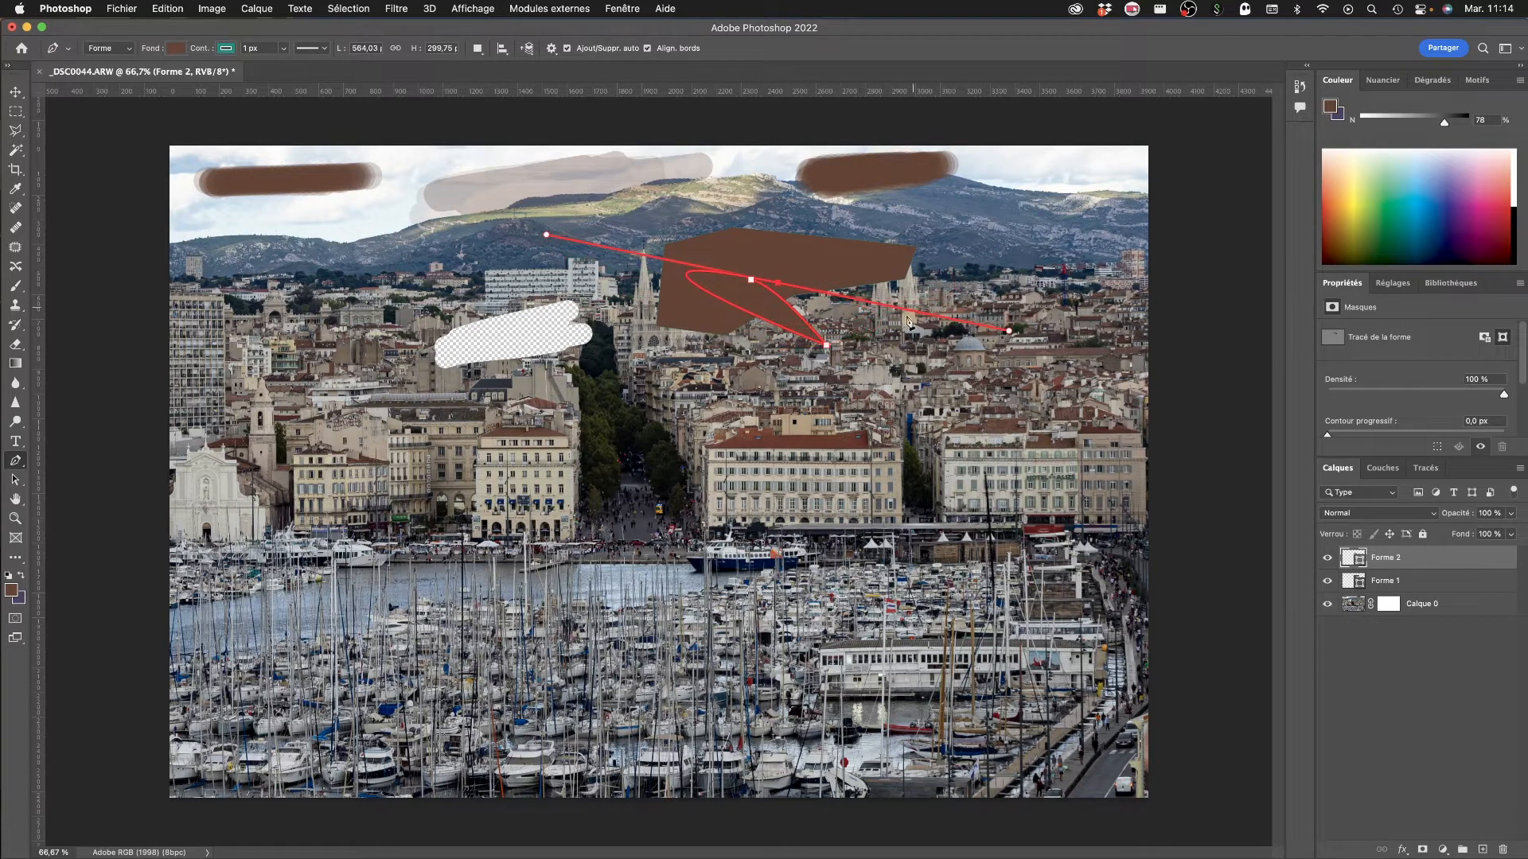
left_click_drag(909, 241, 885, 239)
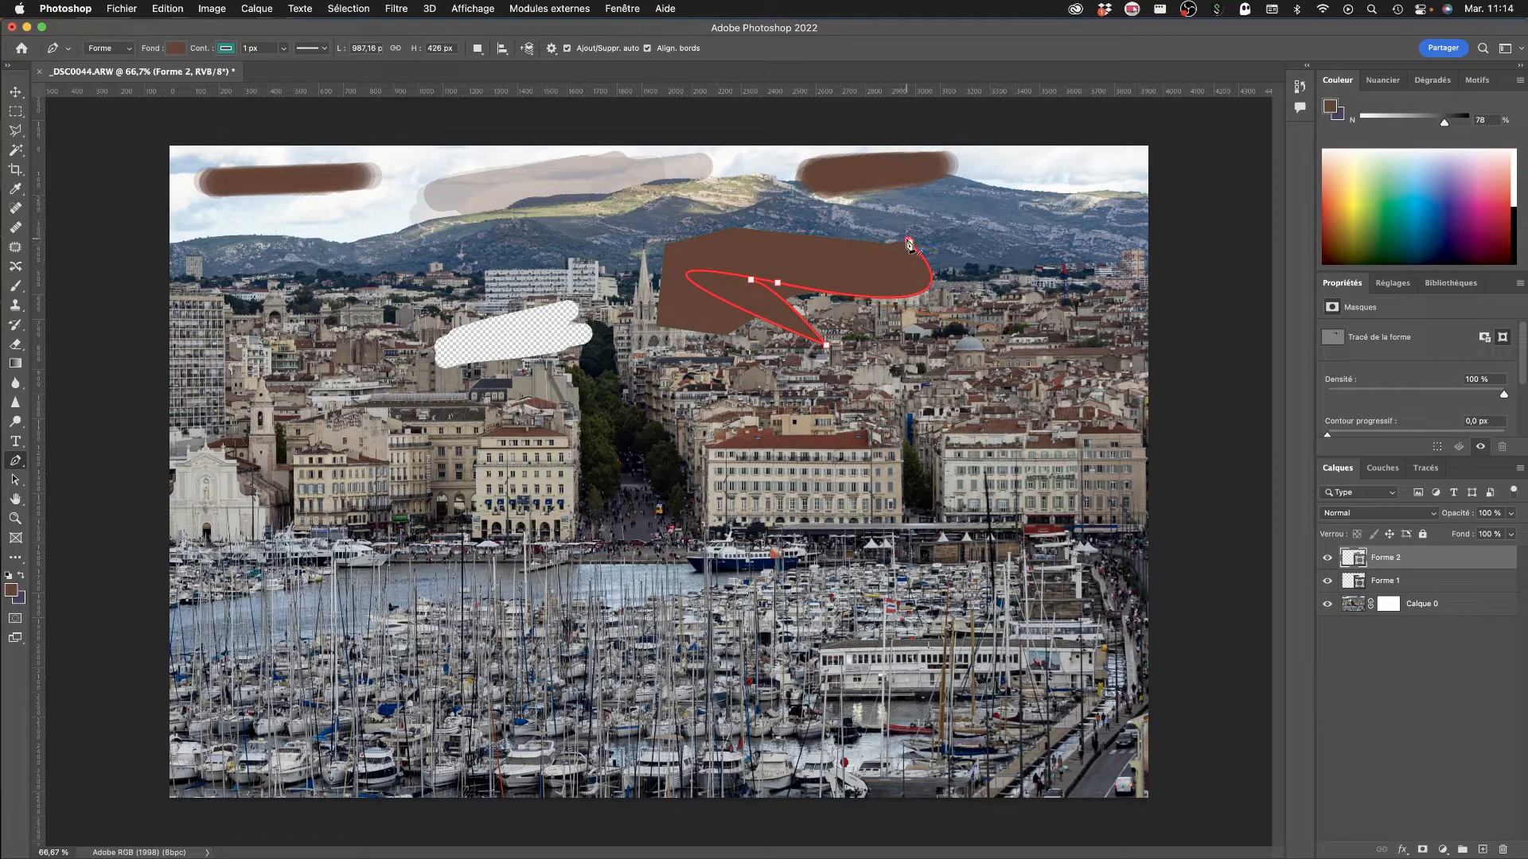
left_click_drag(909, 243, 430, 309)
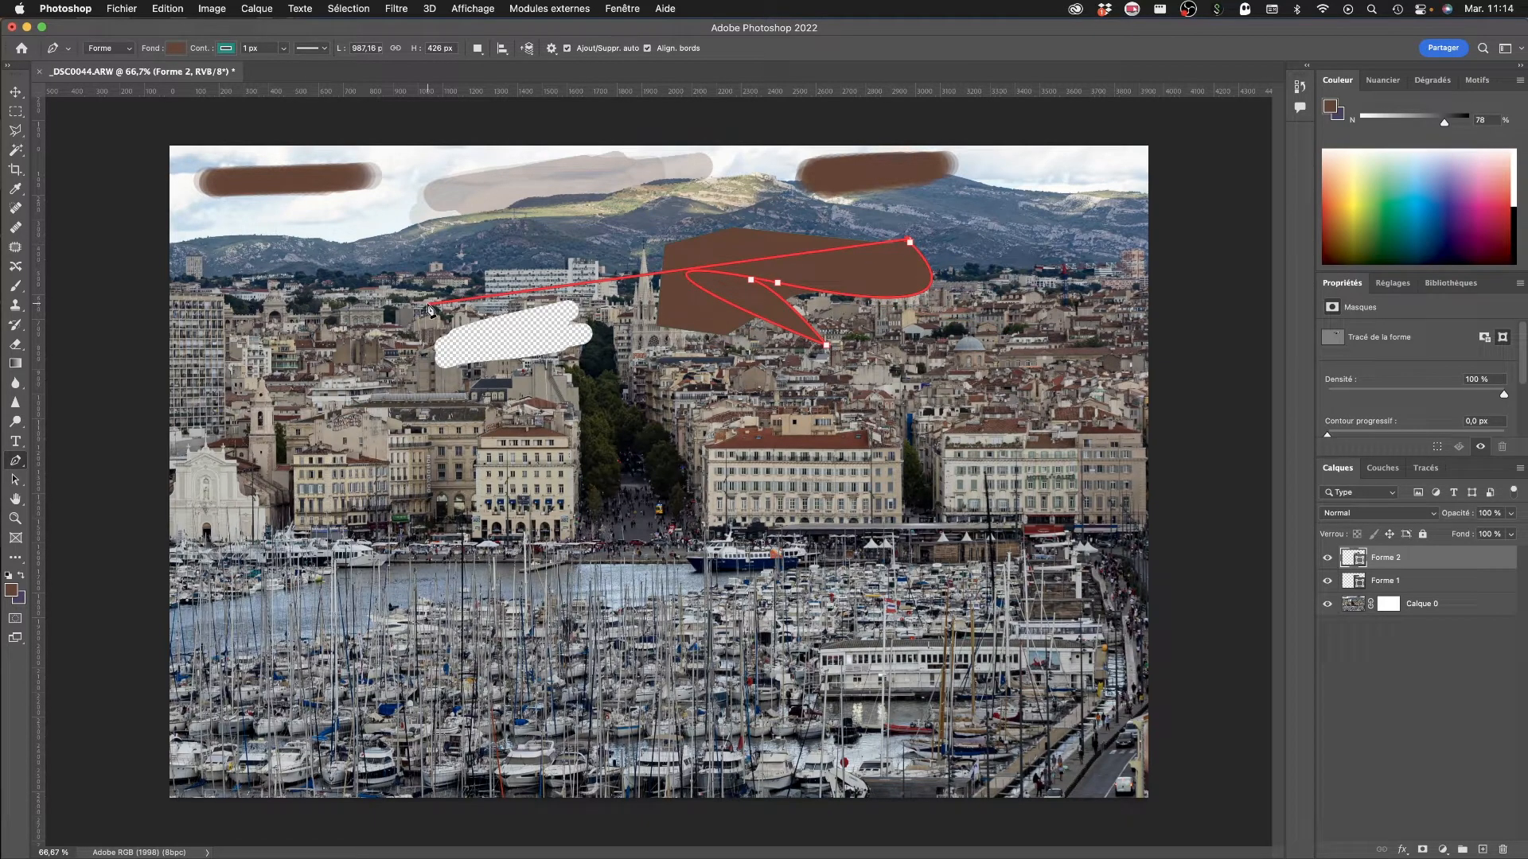
key("Escape")
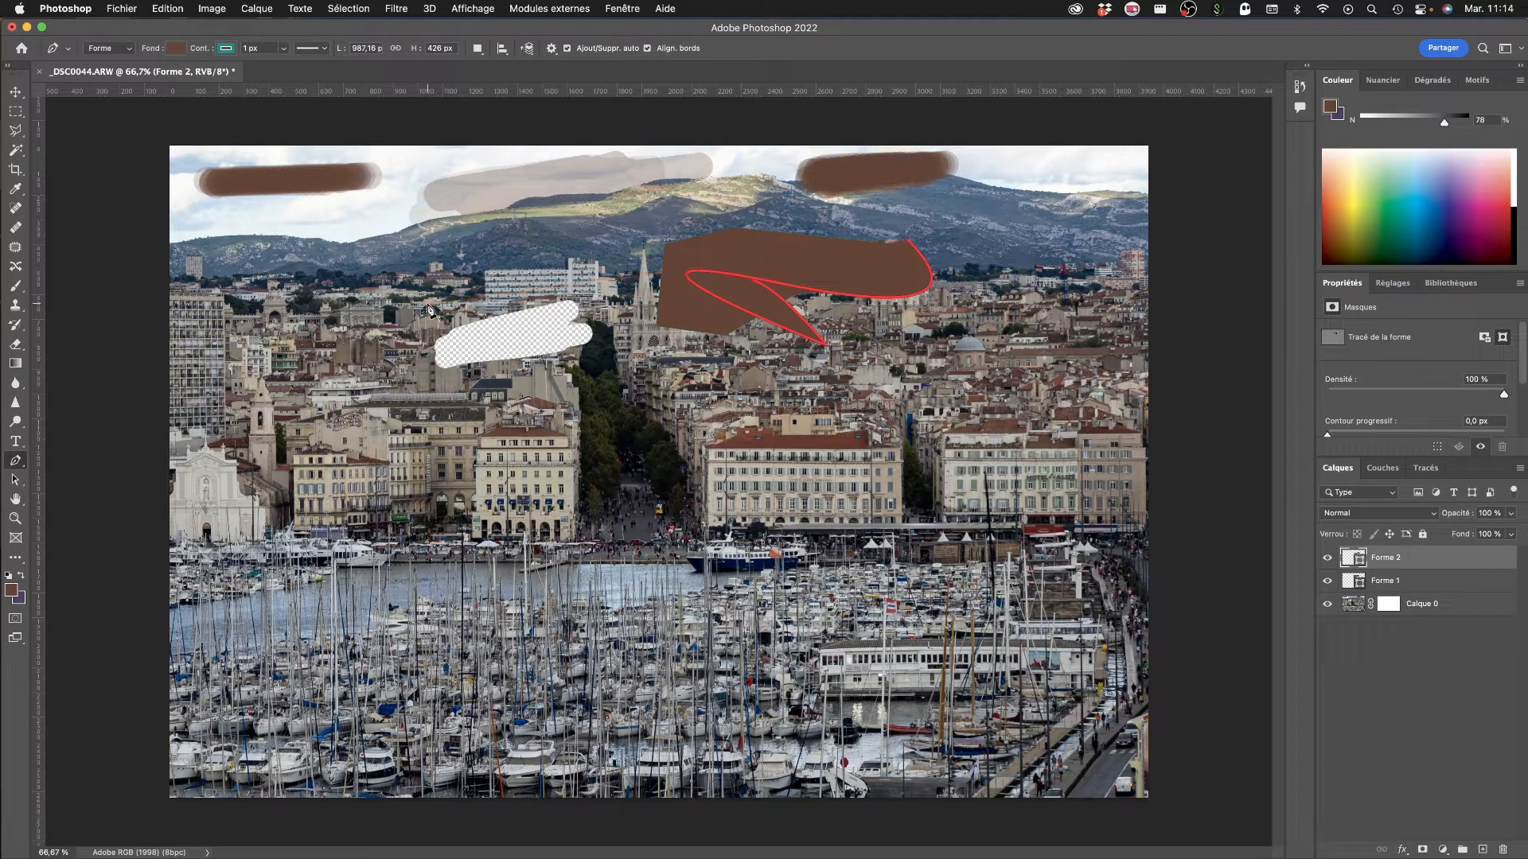
left_click(15, 481)
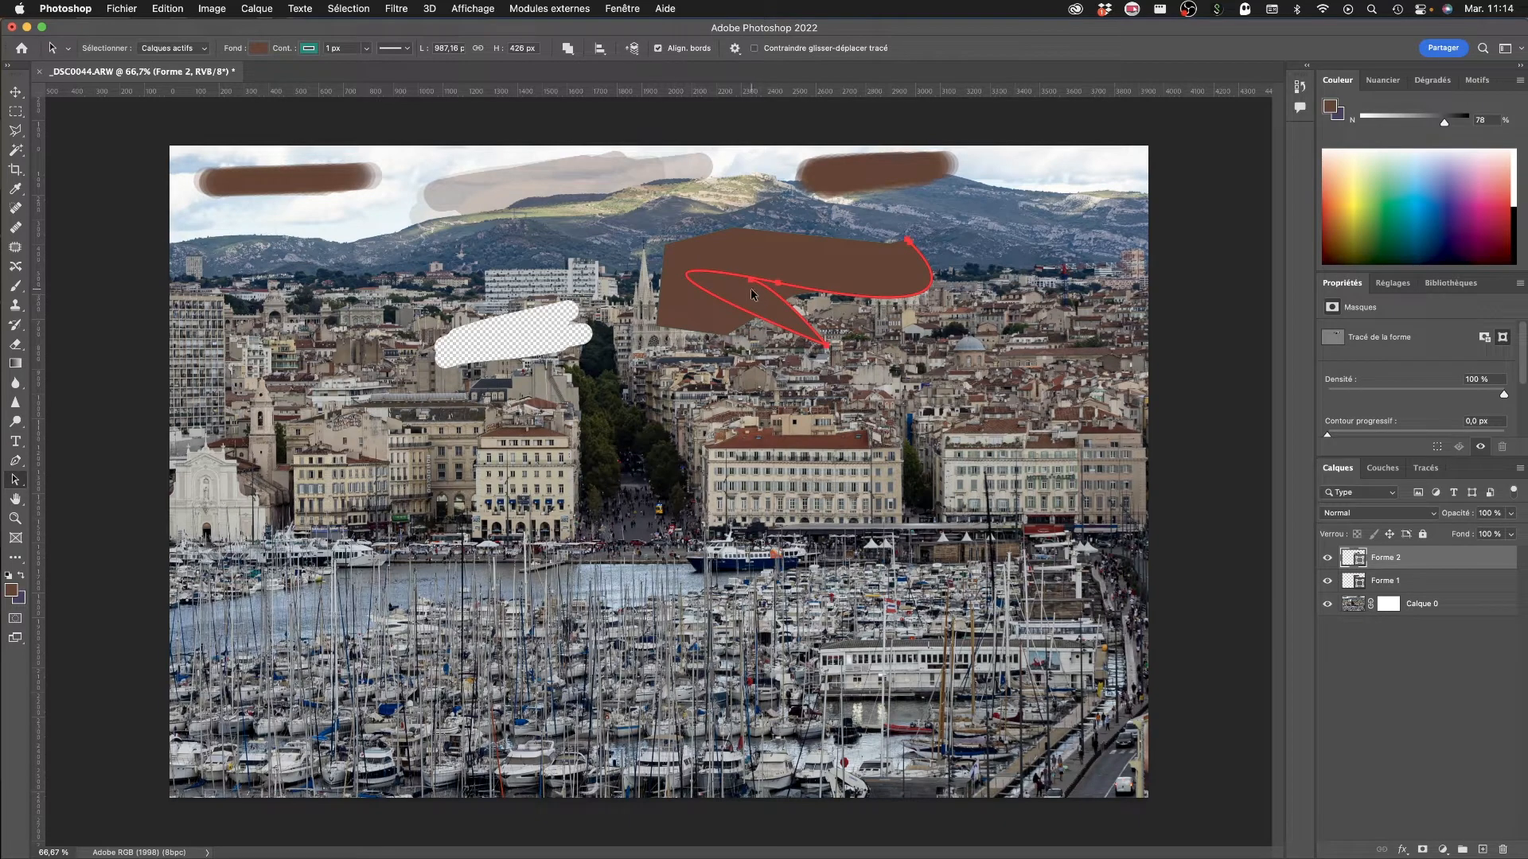
left_click_drag(761, 296, 760, 421)
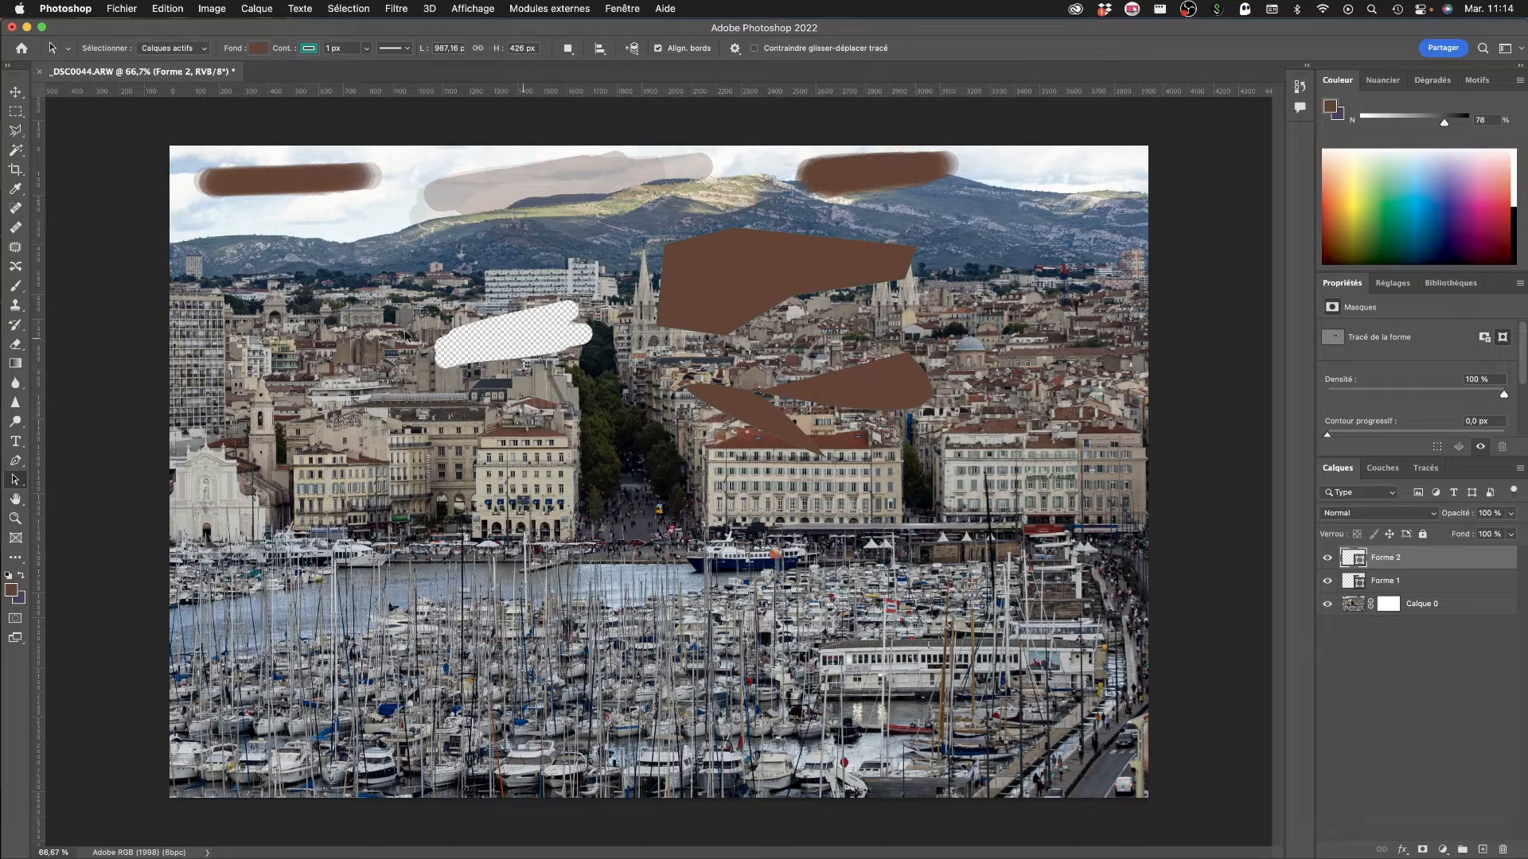
Step: Magnify the photo to 200 % with the Hand tool active, and look over the area from the avenue to the hills
left_click(15, 499)
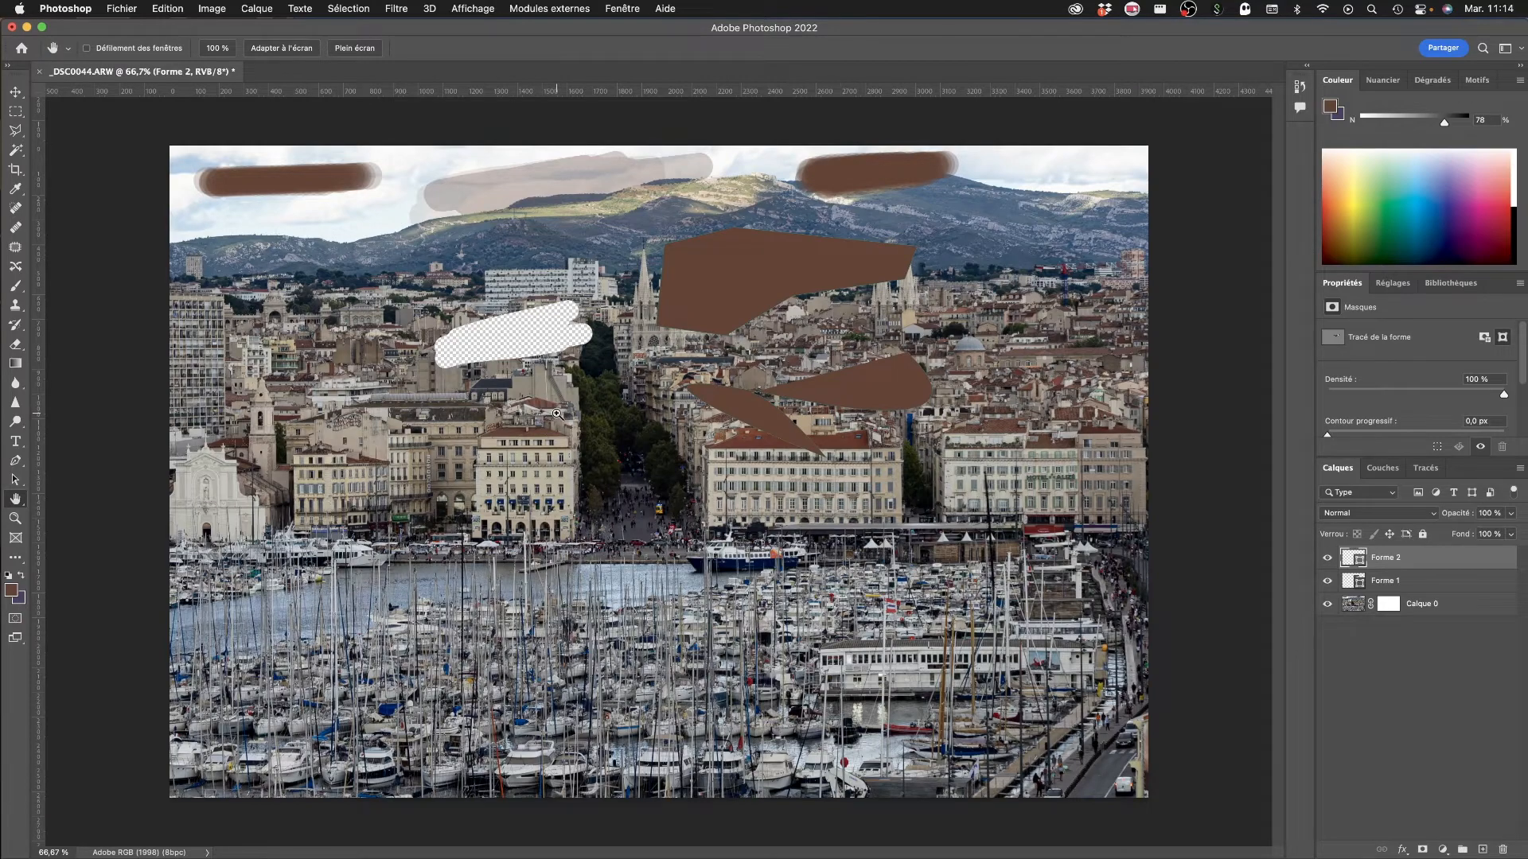
scroll(557, 412, "up", 5)
scroll(564, 410, "left", 5)
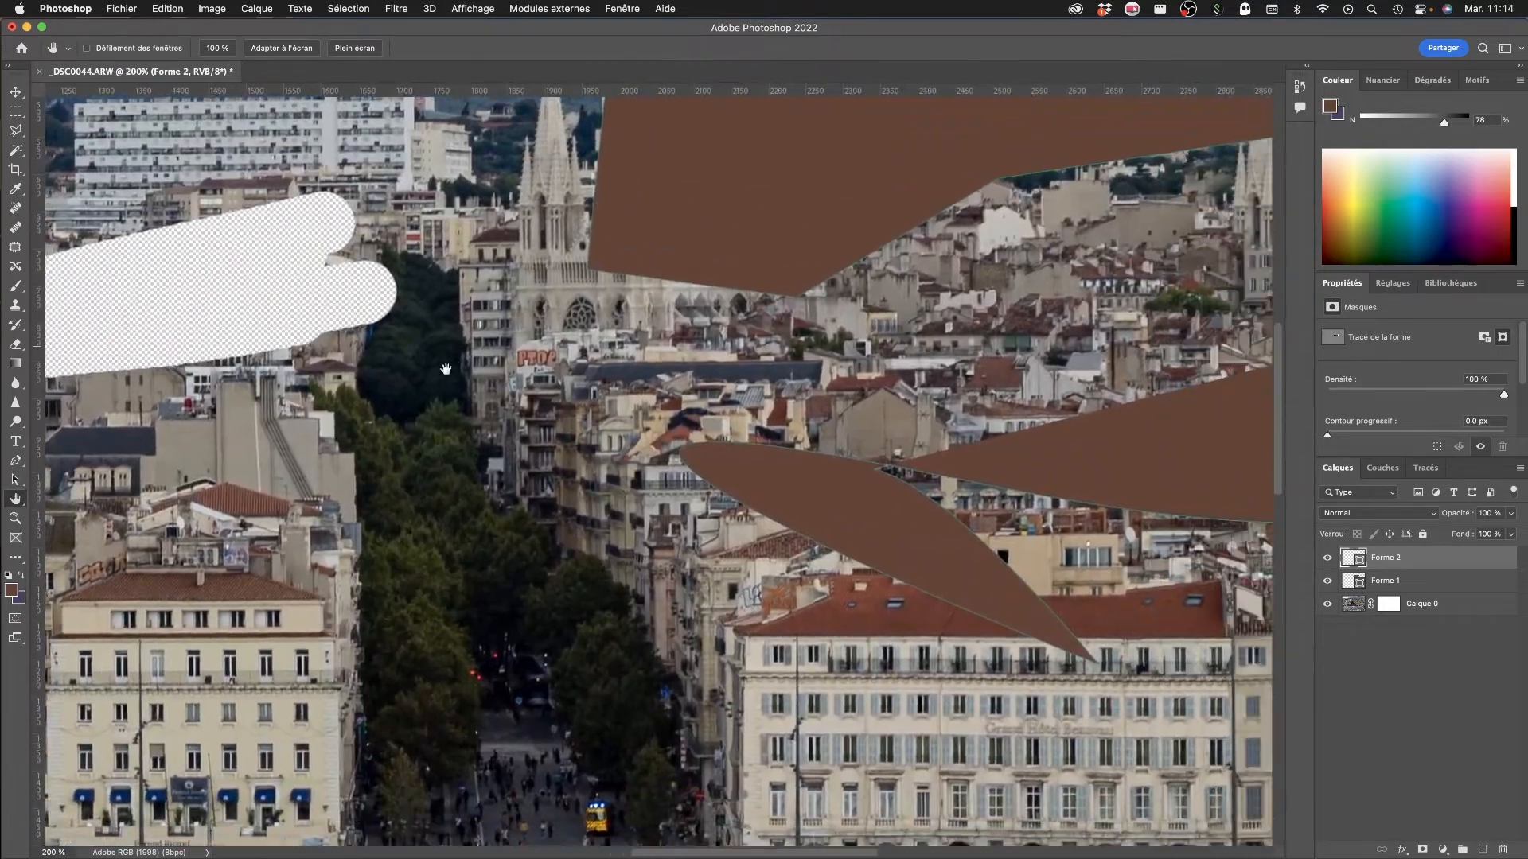
scroll(756, 378, "down", 3)
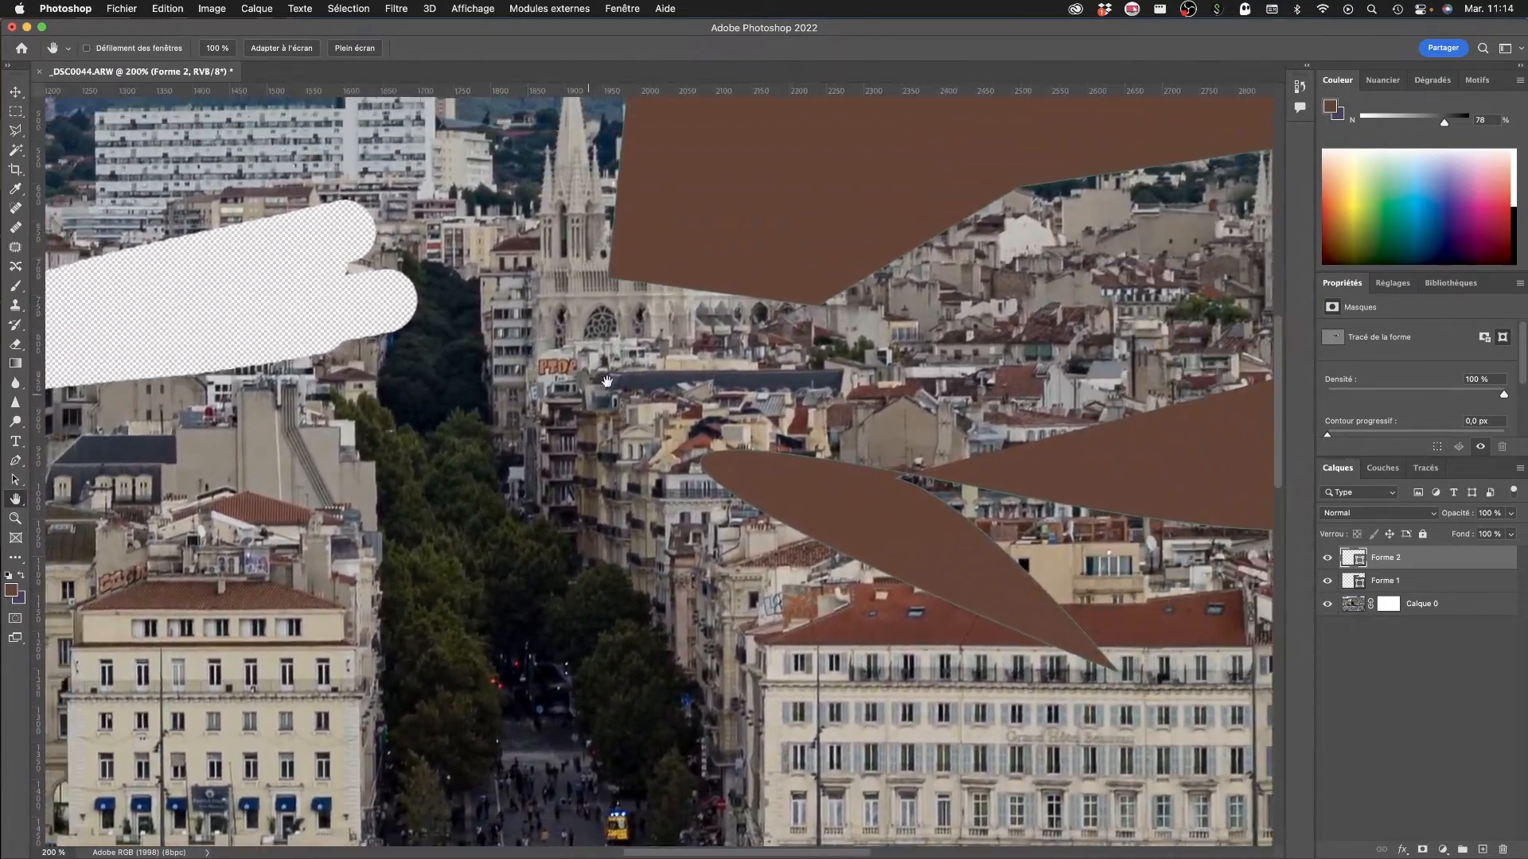
scroll(565, 378, "left", 5)
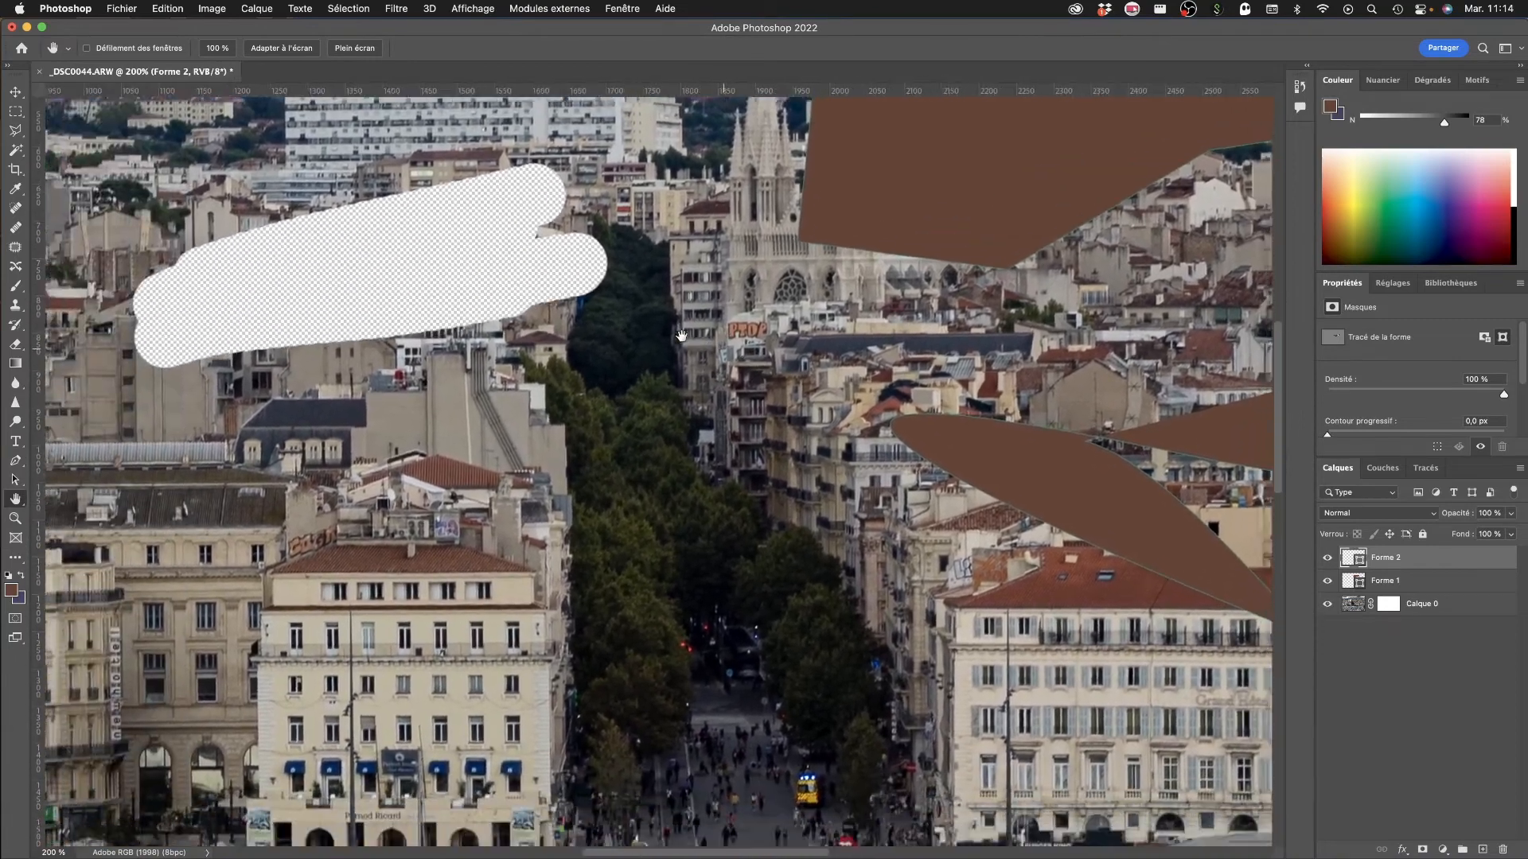
scroll(438, 319, "up", 4)
scroll(316, 252, "up", 2)
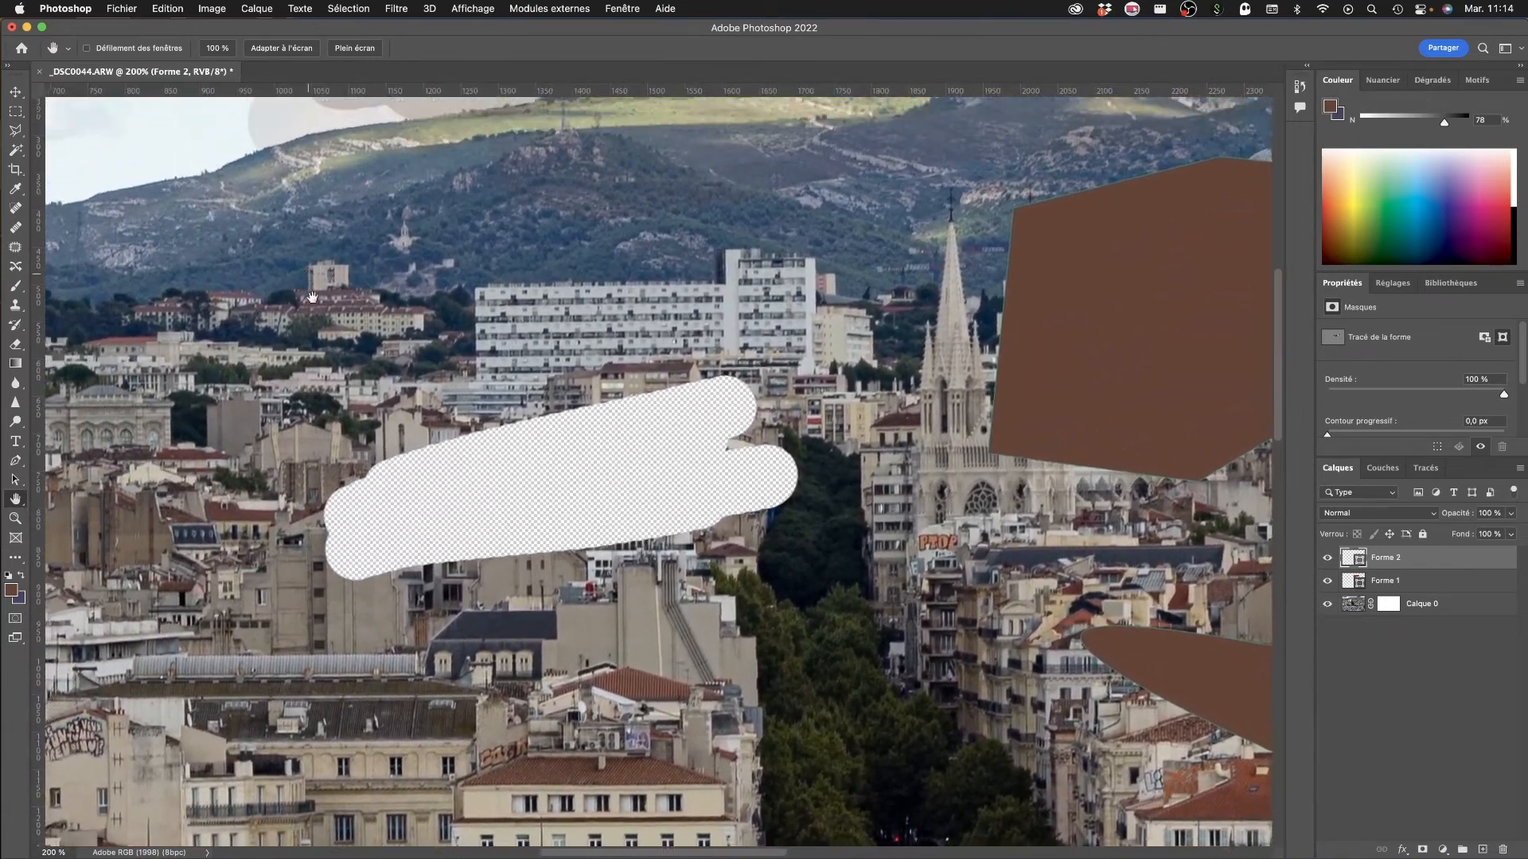
scroll(317, 251, "left", 5)
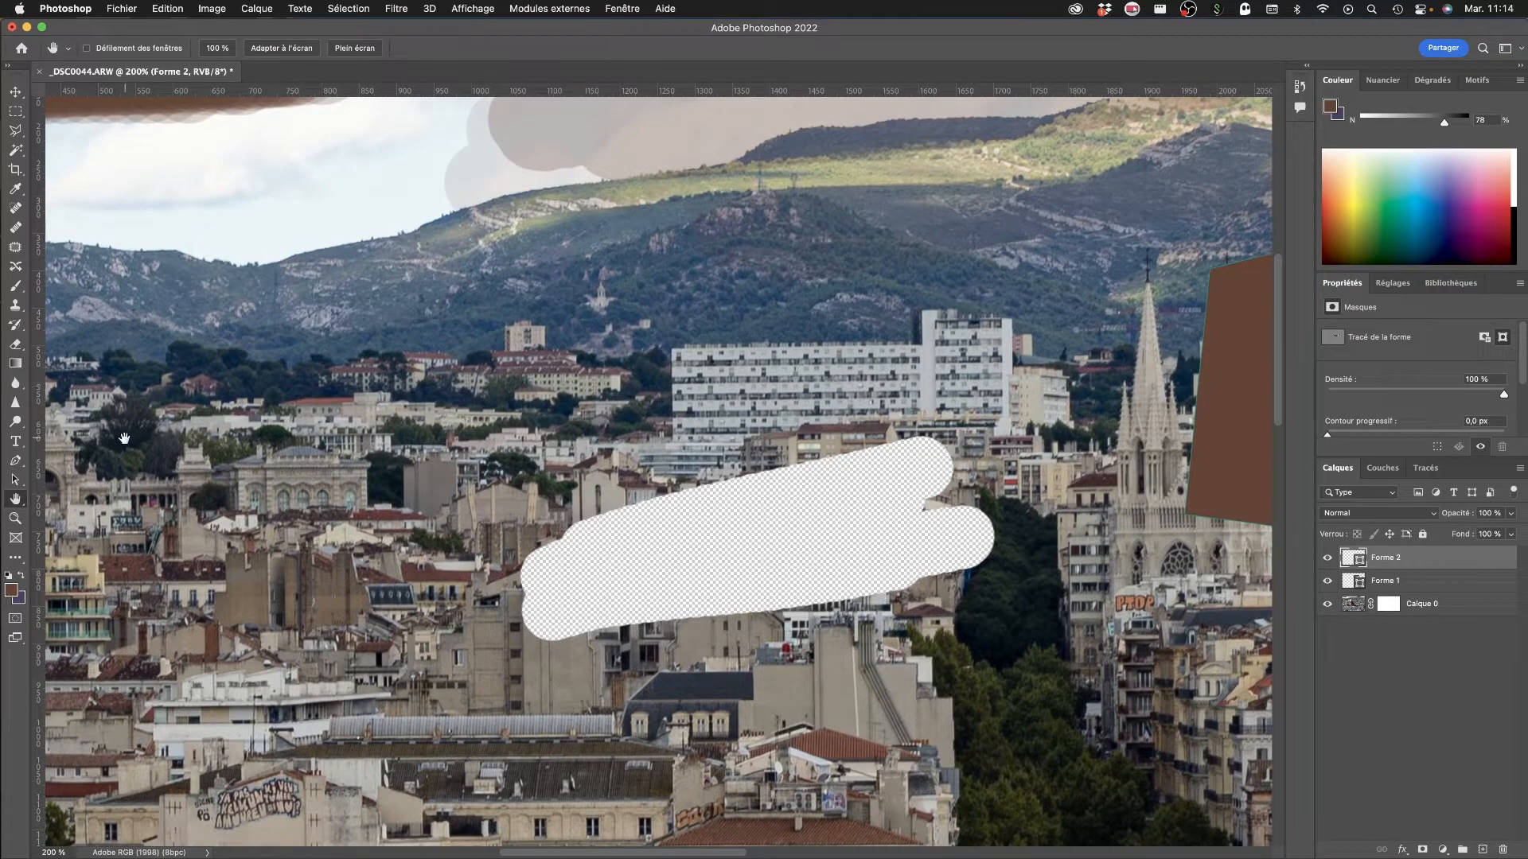
Step: With the Pen tool active, pan temporarily in Hand mode to the tower block at the photo's left edge
left_click(15, 459)
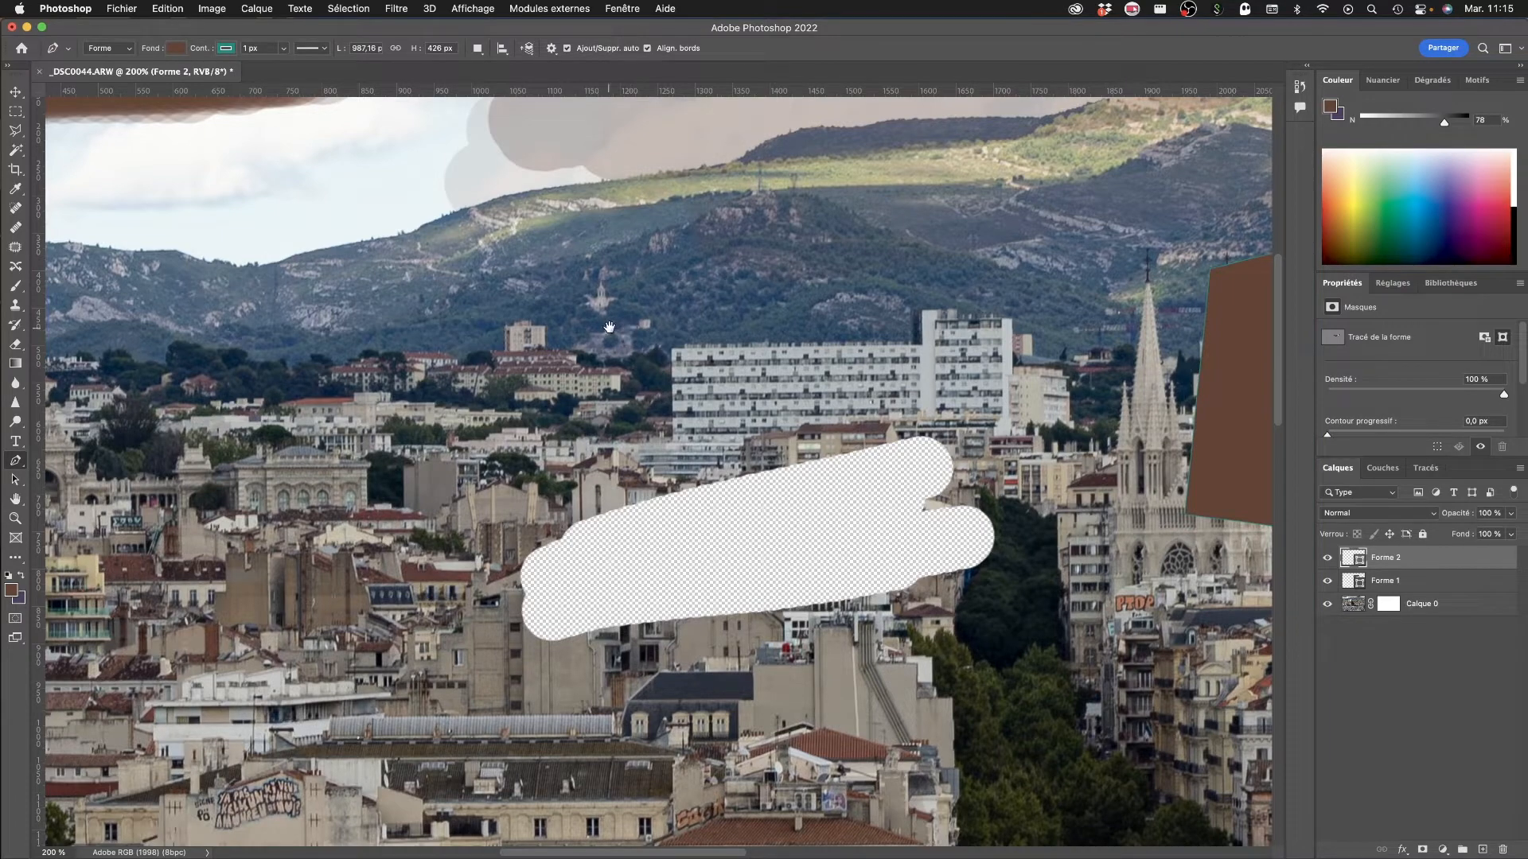
mouse_move(609, 327)
left_mouse_down()
mouse_move(602, 354)
mouse_move(659, 327)
mouse_move(614, 355)
left_mouse_up()
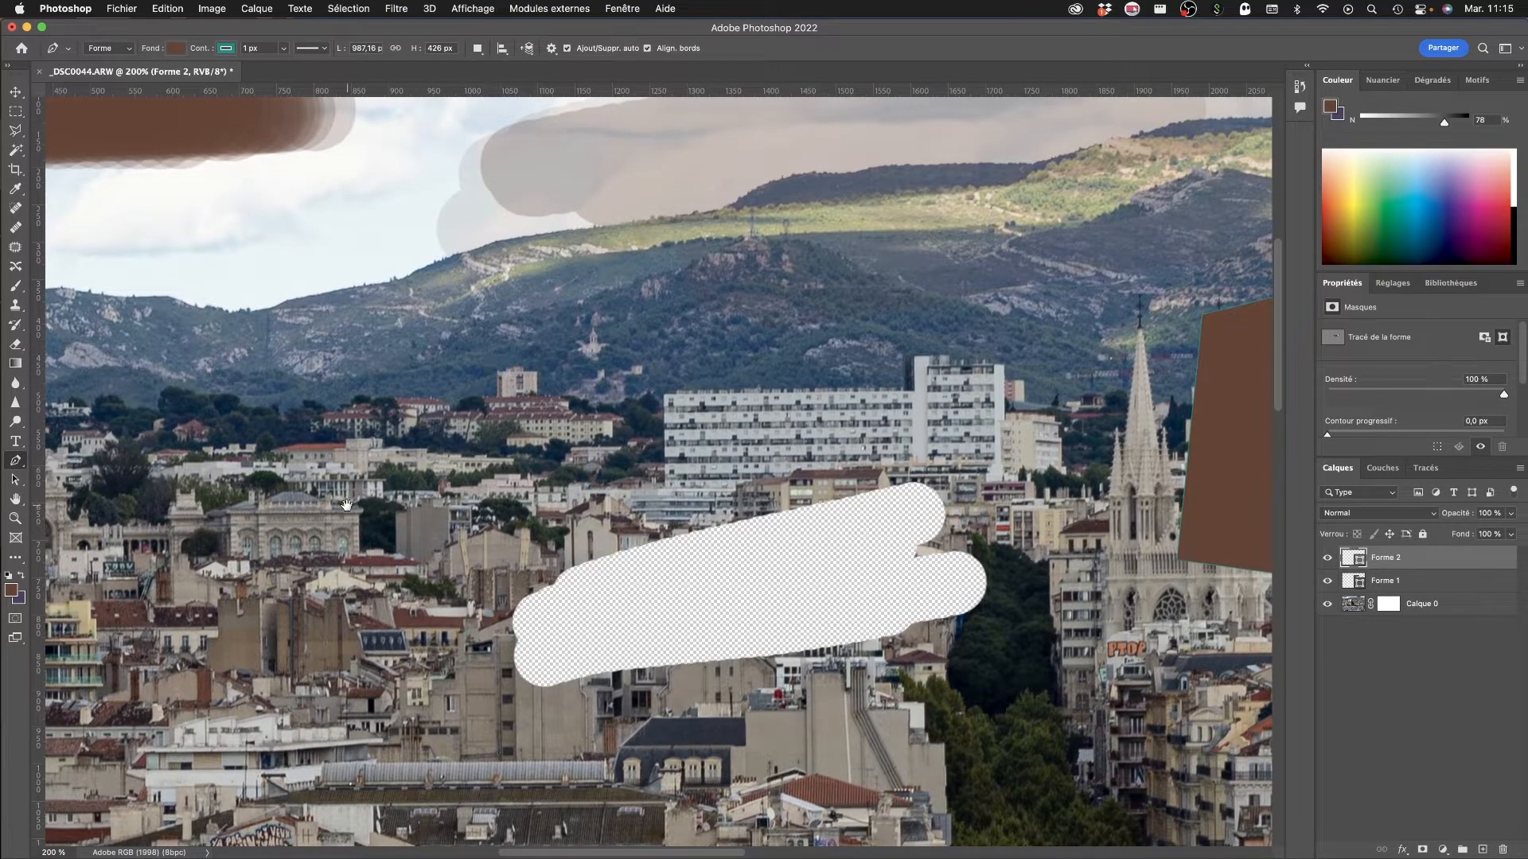
left_click_drag(345, 506, 548, 381)
left_click_drag(365, 442, 549, 342)
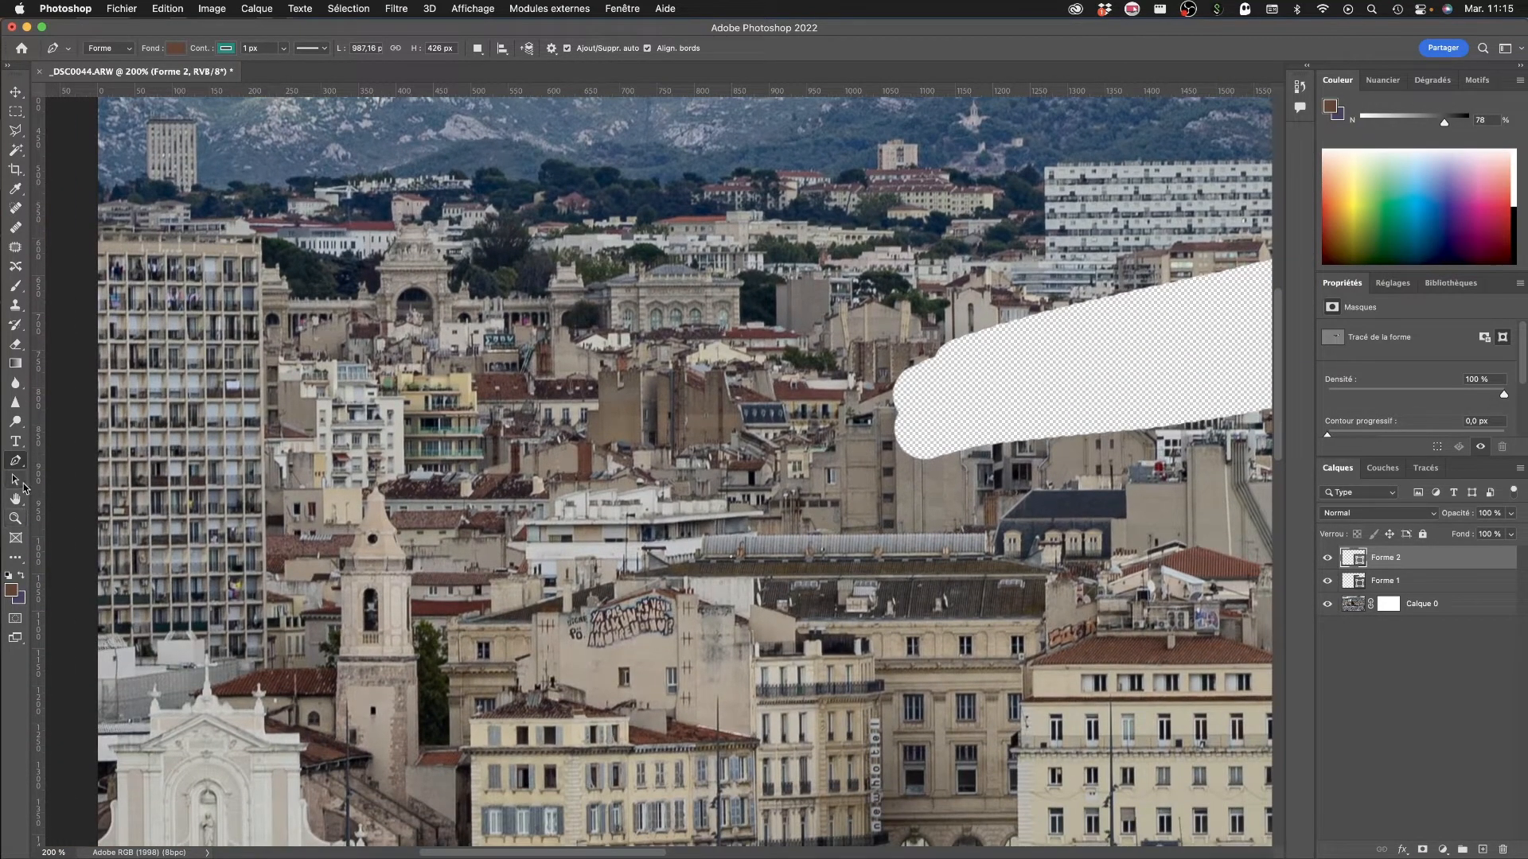
Step: Switch to the Zoom tool, magnify the rooftops to 400 %, and return to 200 %
left_click(16, 481)
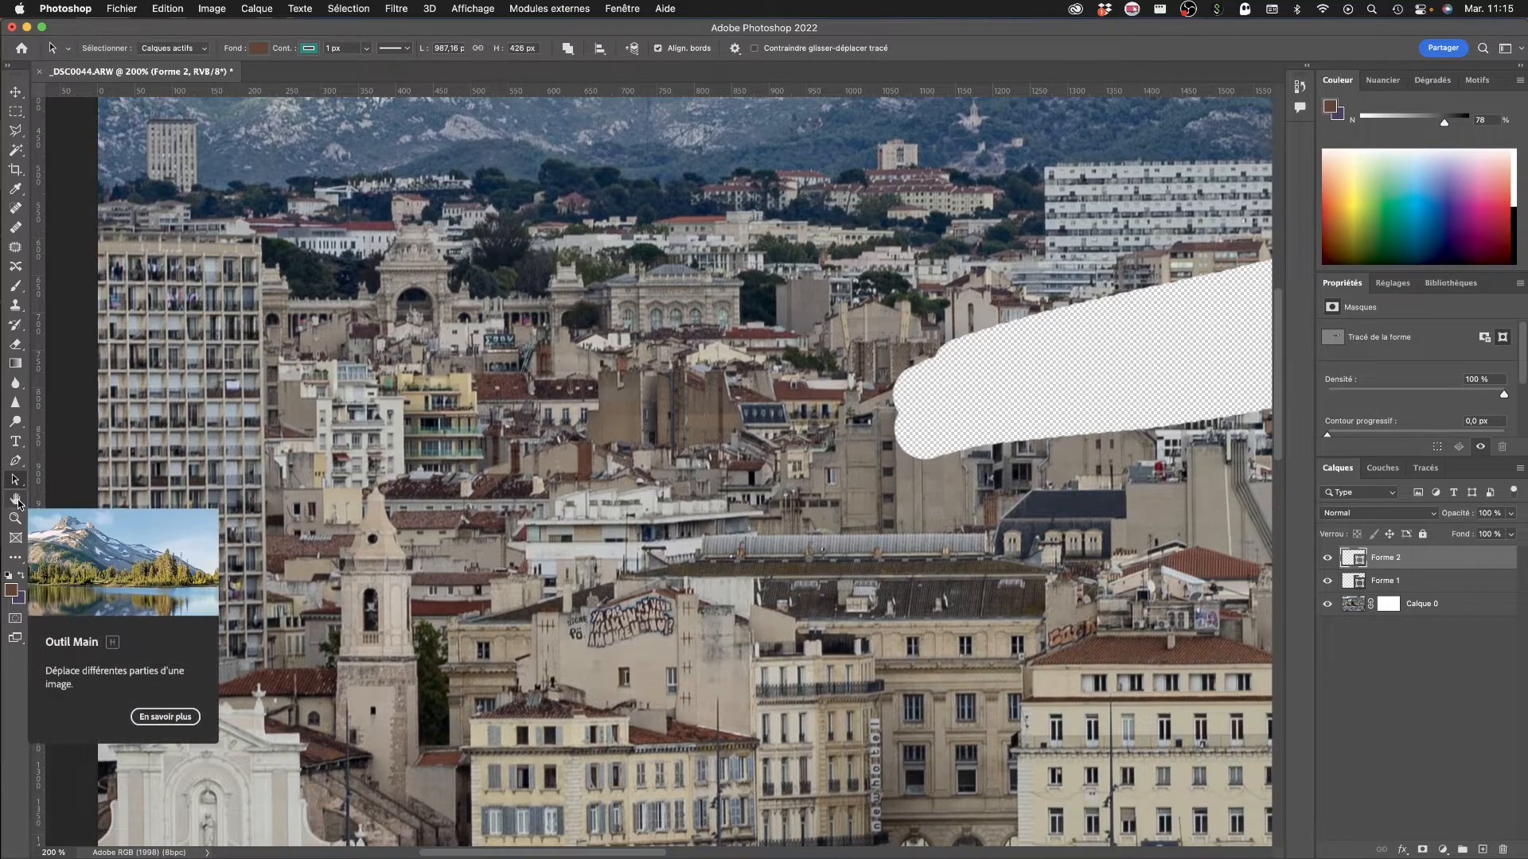
left_click(15, 500)
left_click(15, 519)
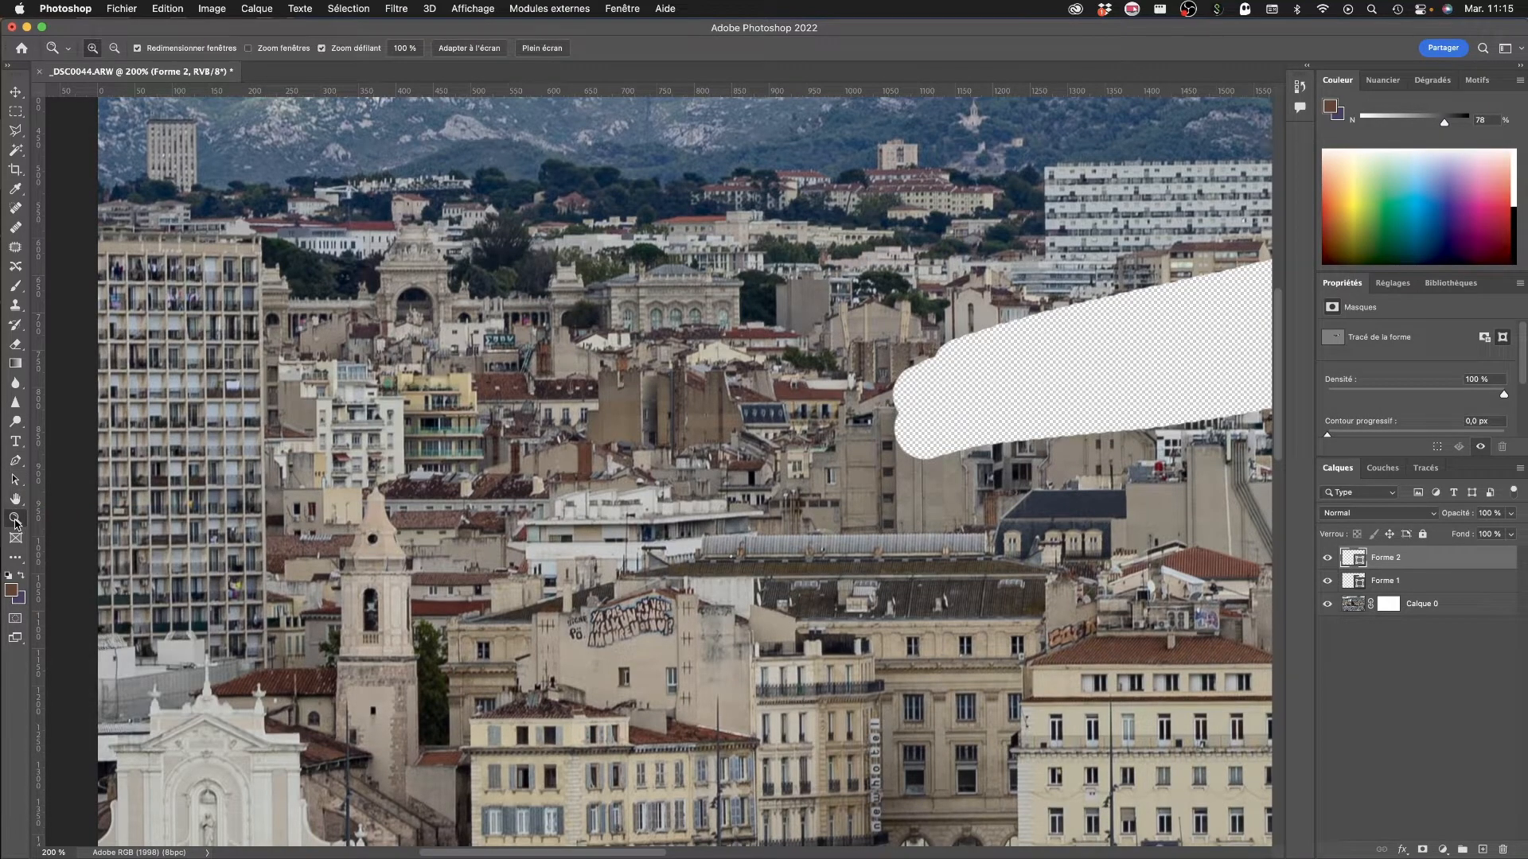
left_click(581, 425)
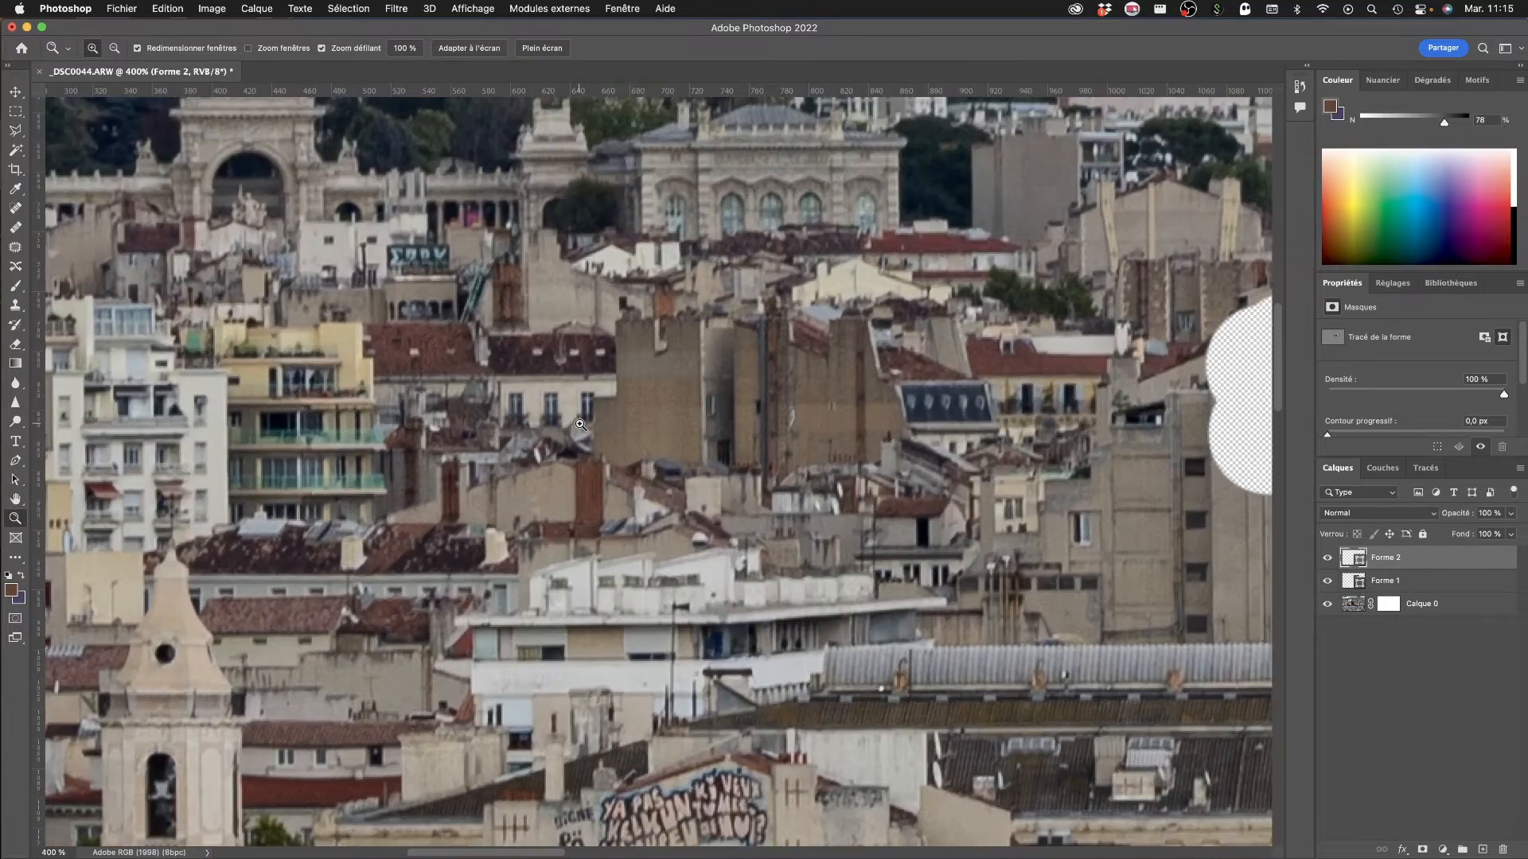
left_click(581, 425, "alt")
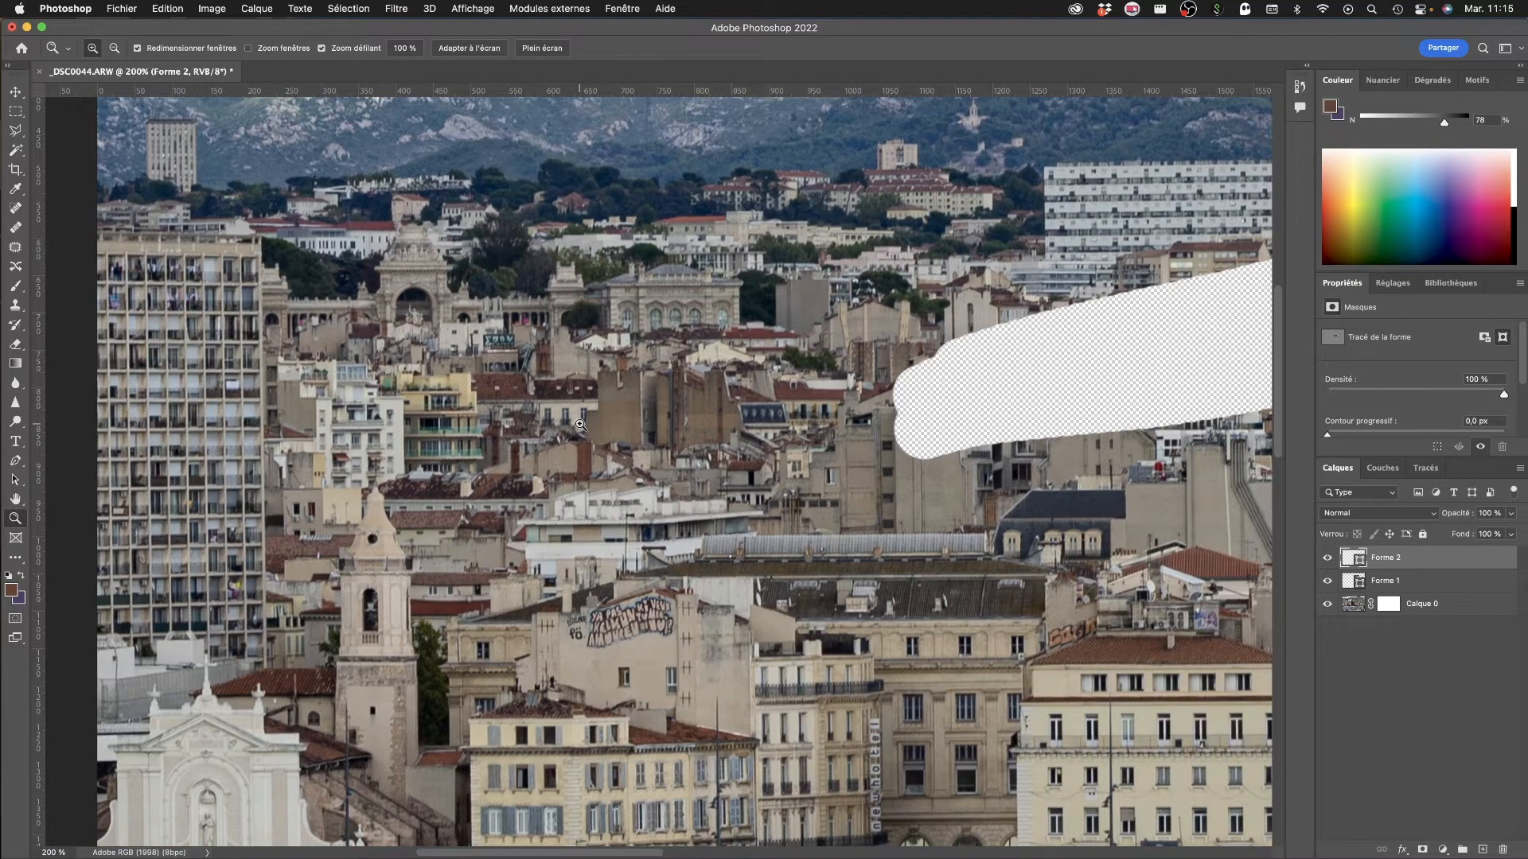
Step: Zoom in on the rooftops to 300 %, and zoom back out to 76.6 % to view the photo's full width
left_click(589, 395)
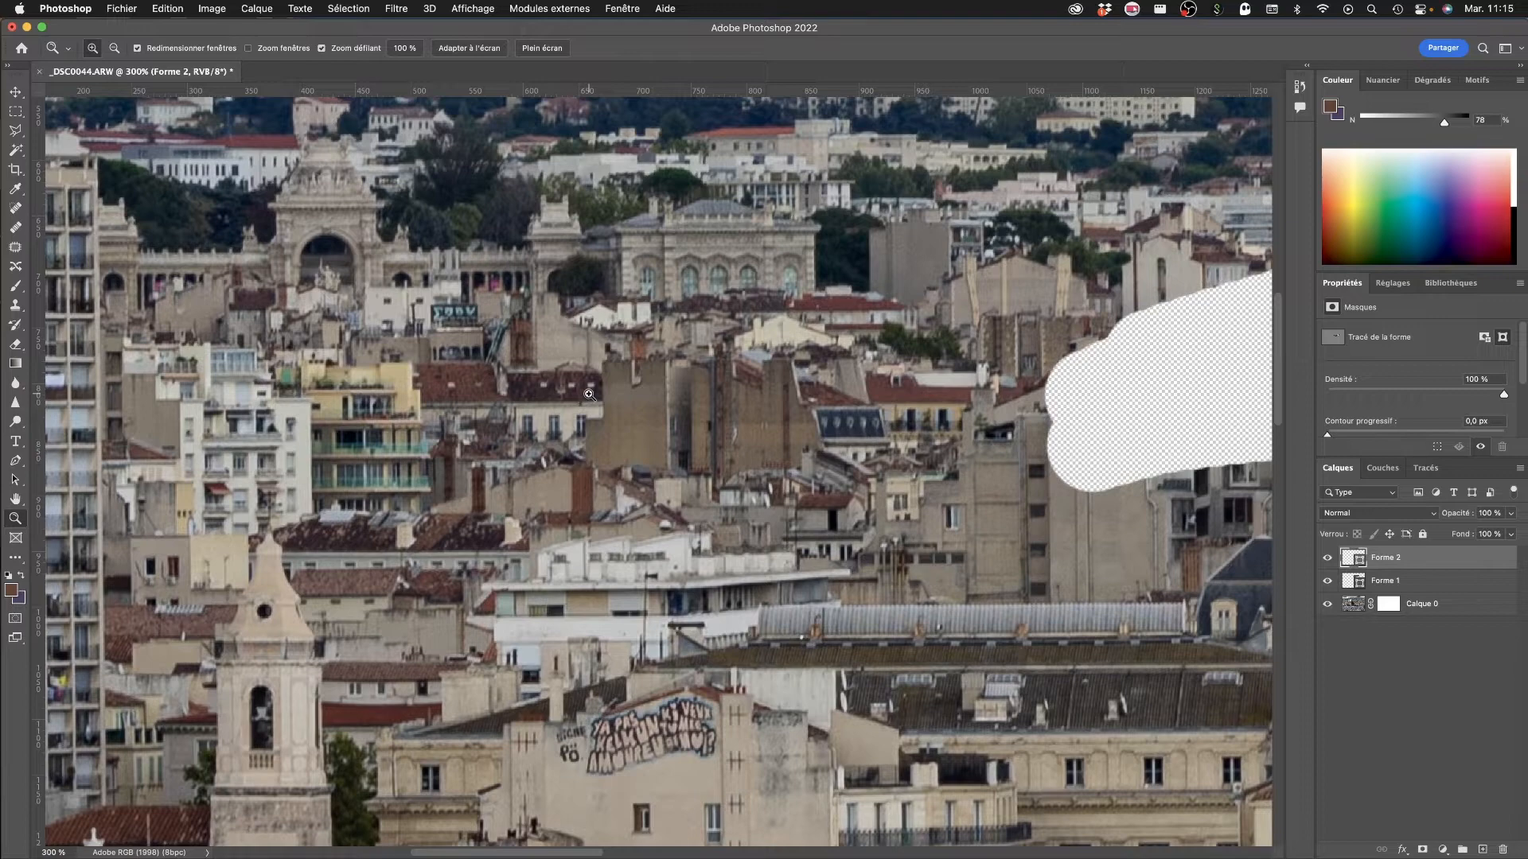
key("alt")
left_click(589, 395, "alt")
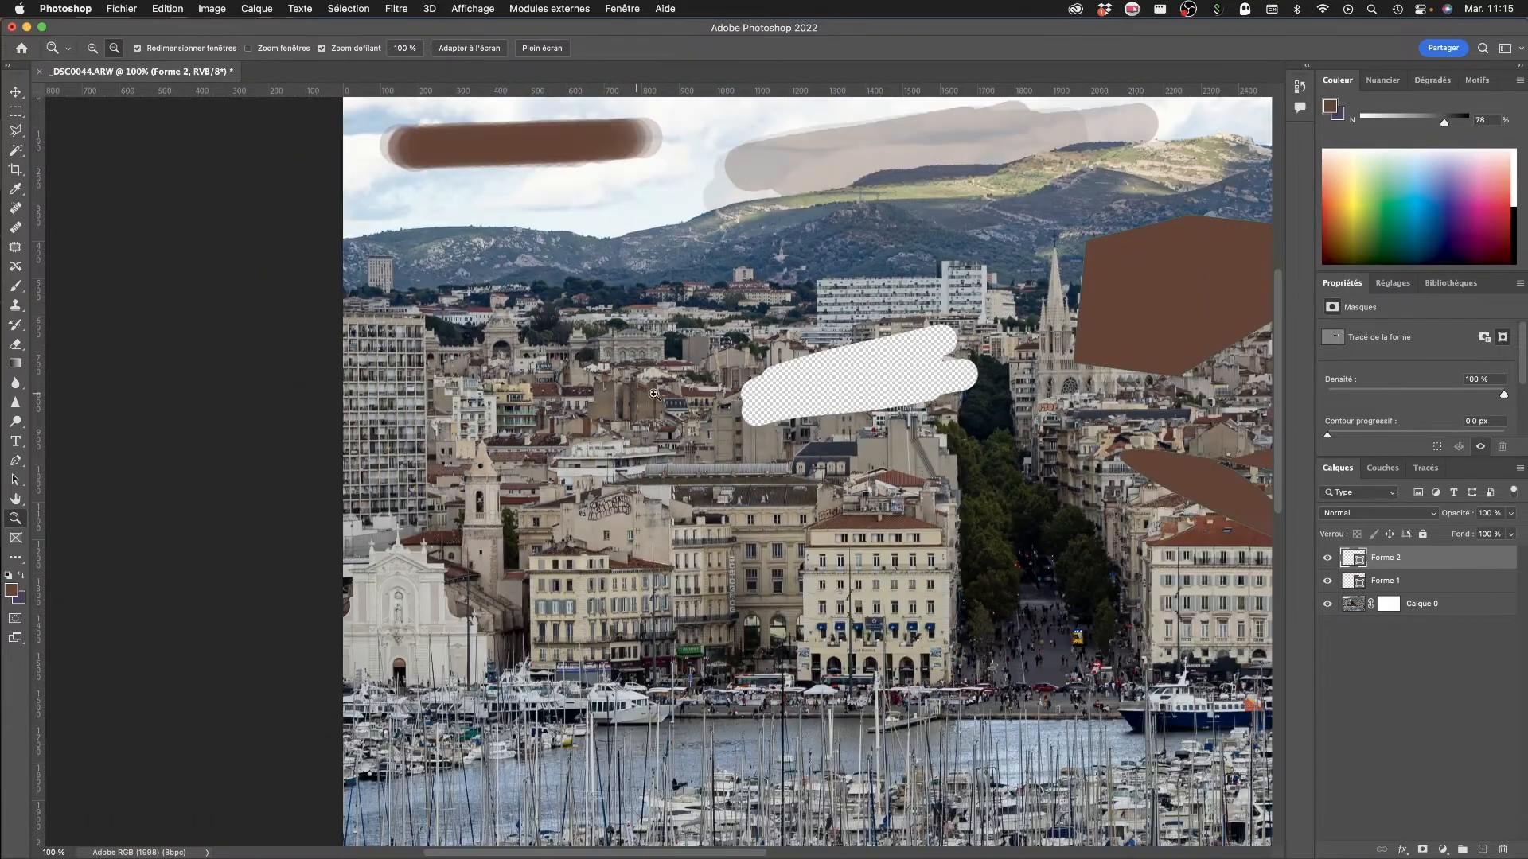
left_click_drag(675, 395, 401, 387)
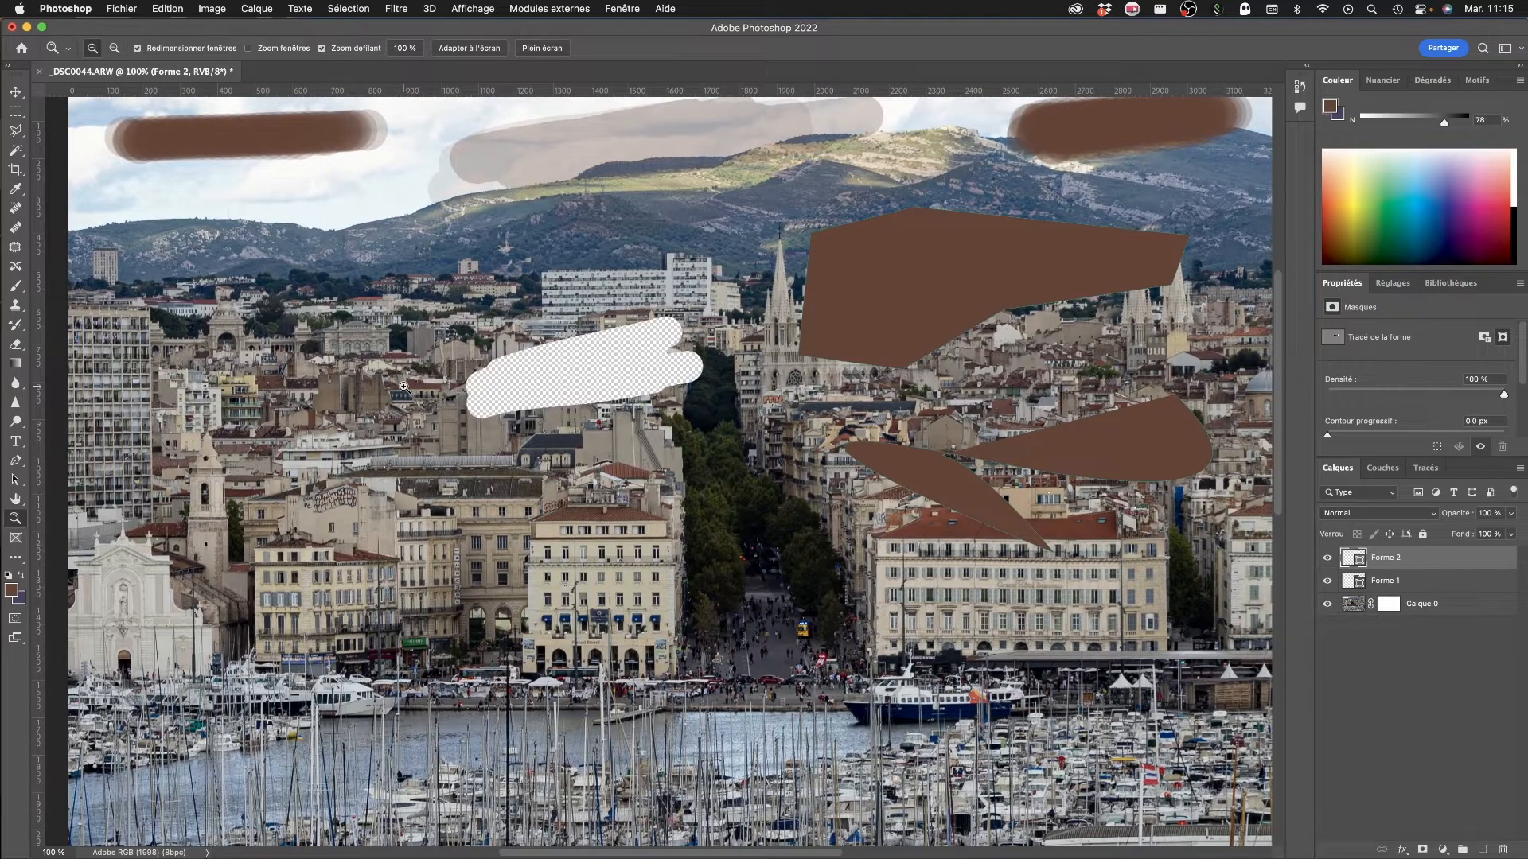
scroll(403, 387, "down", 3)
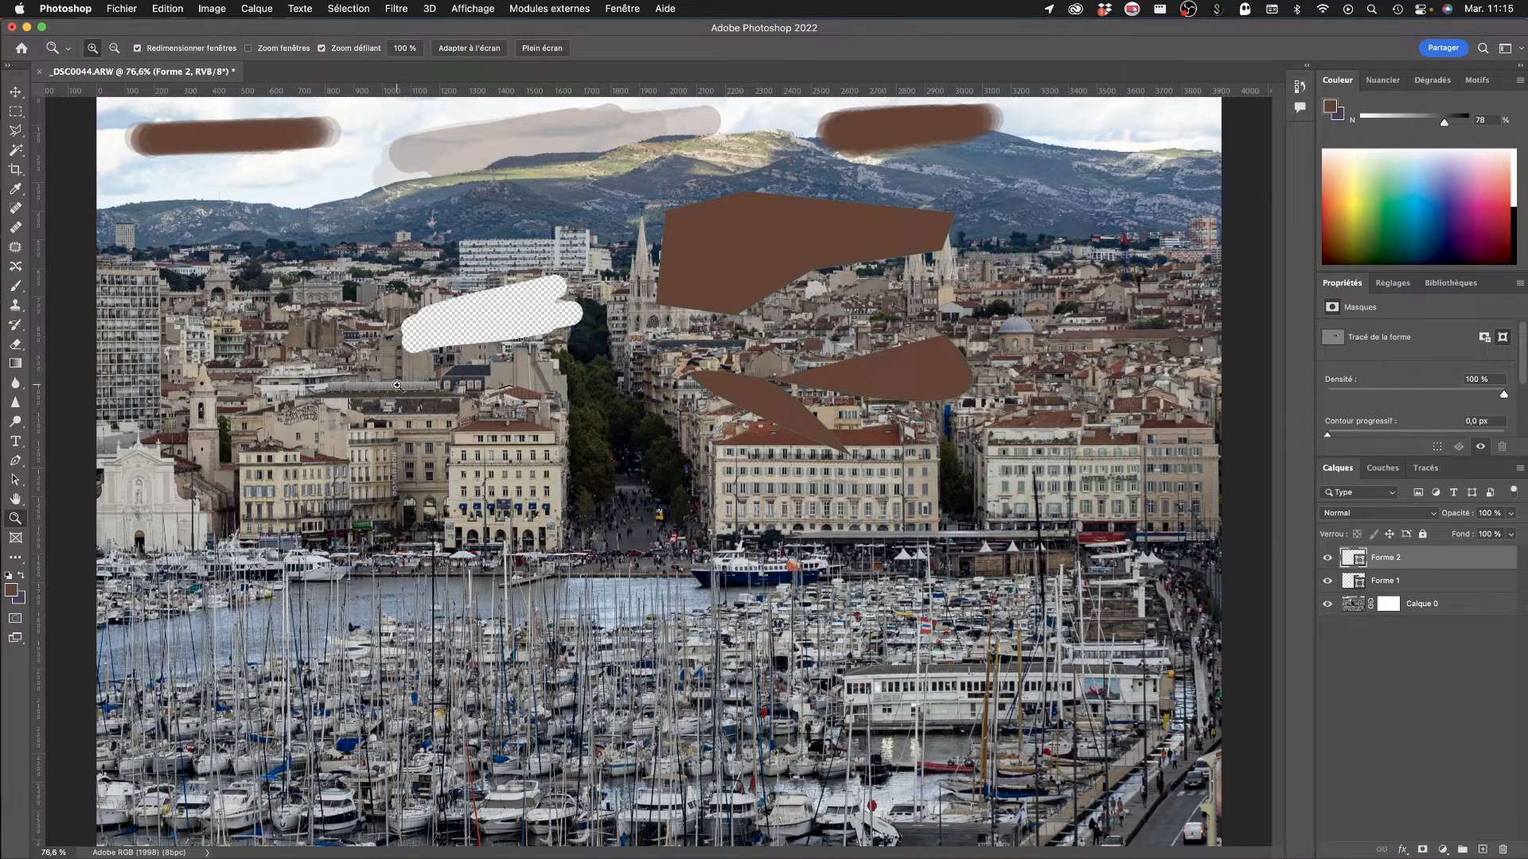
Step: Activate the Rectangle tool and swap the foreground and background colours
left_click(18, 561)
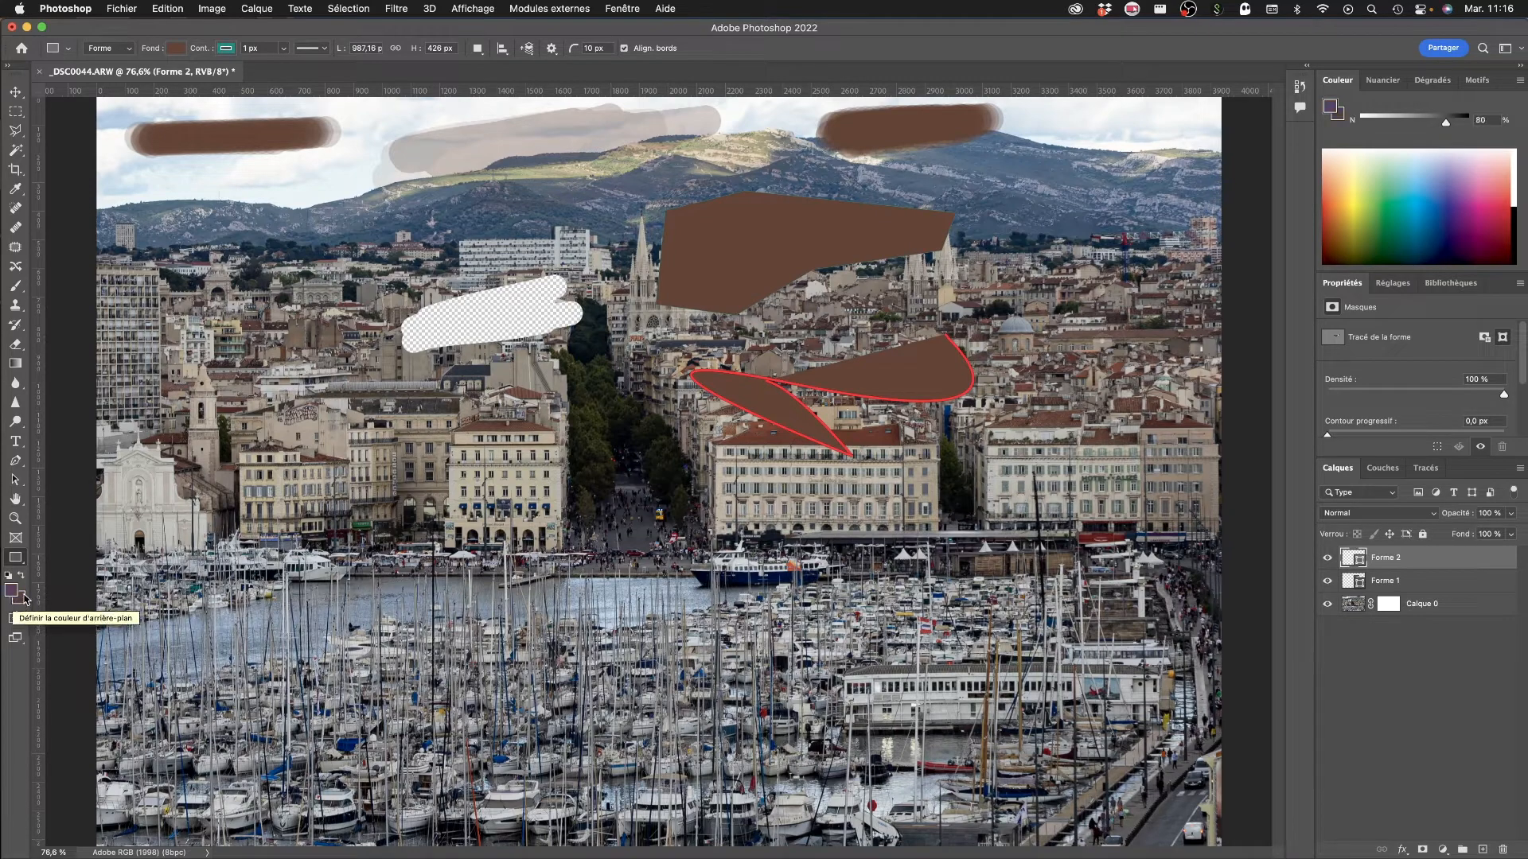
key("x")
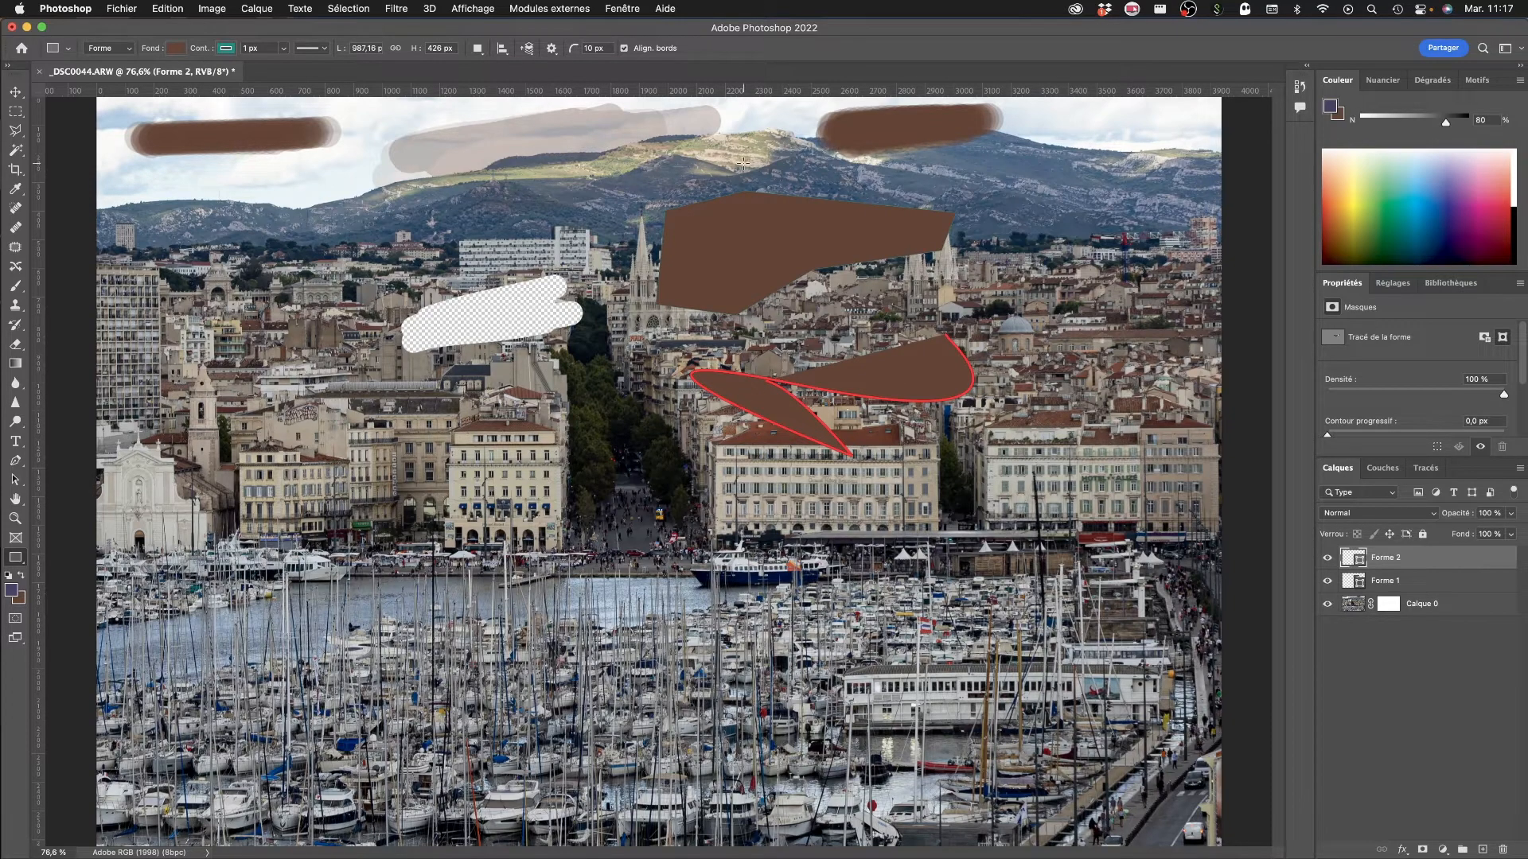
Step: Reset the Les indispensables workspace to its default panel layout
left_click(622, 9)
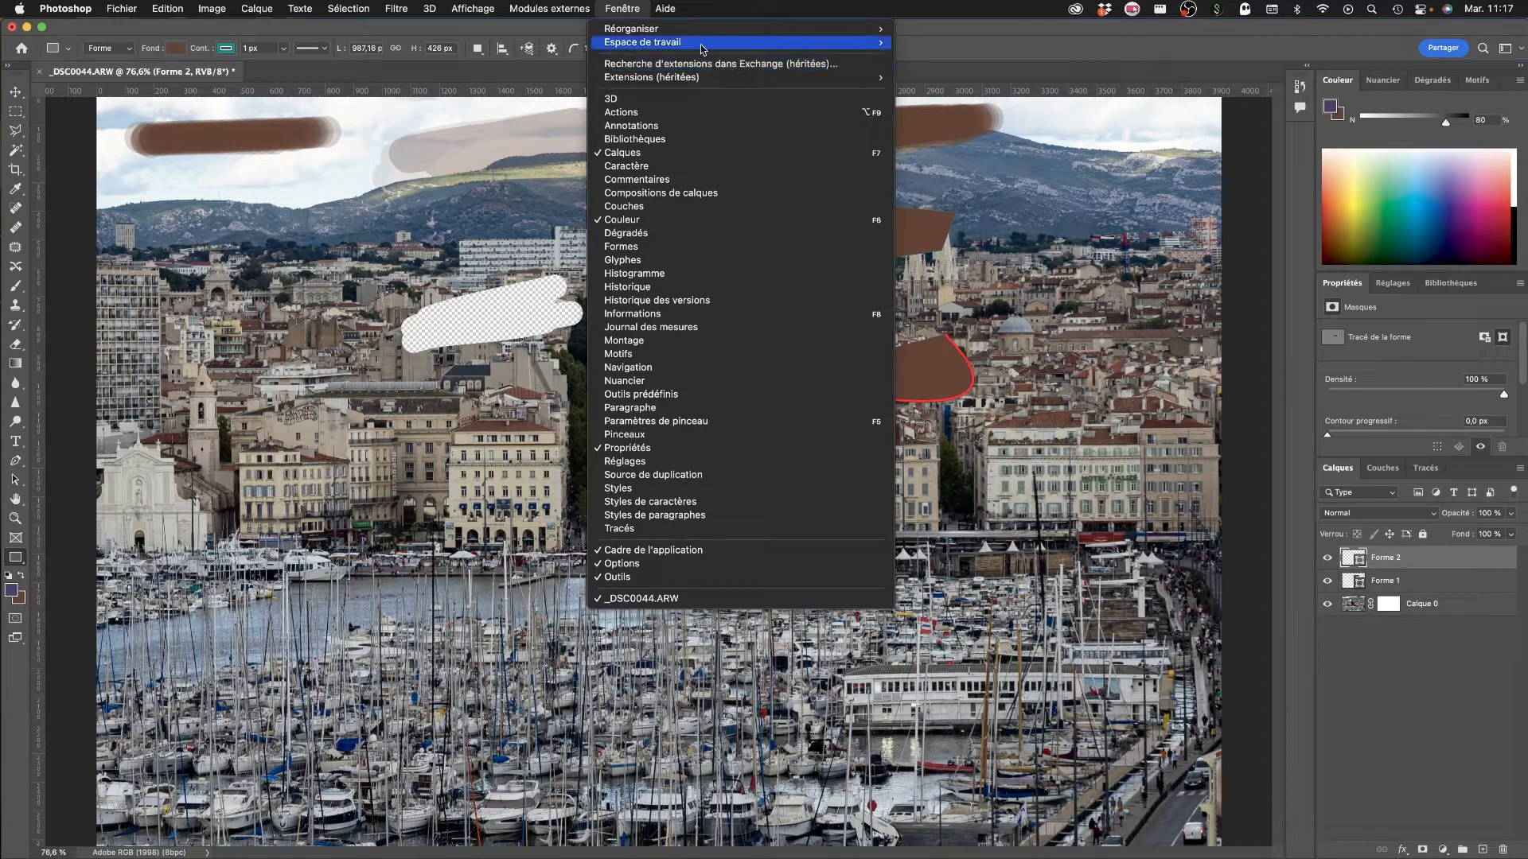
mouse_move(709, 45)
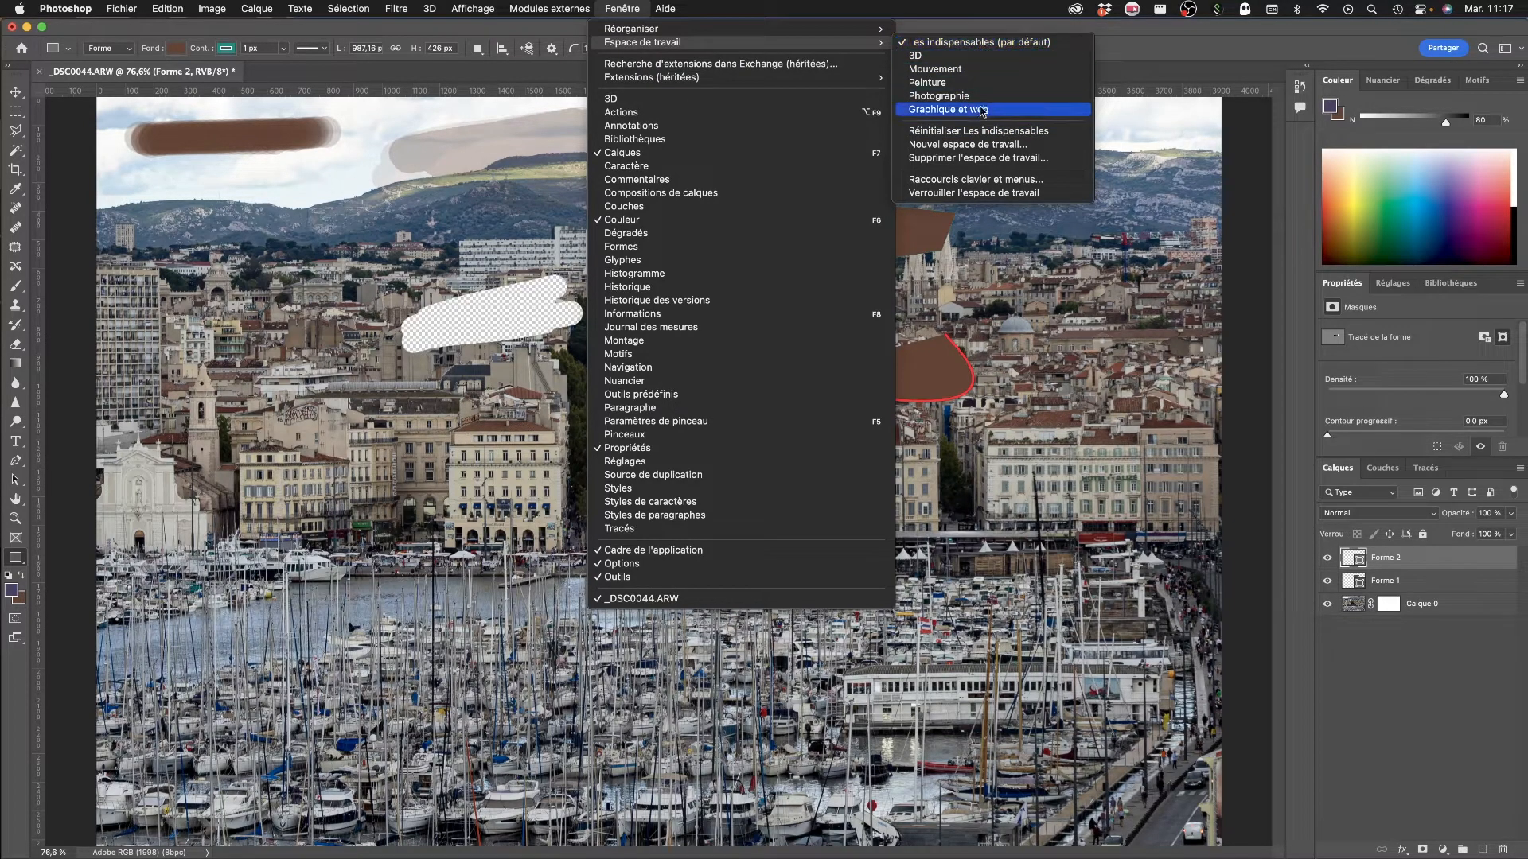
left_click(980, 132)
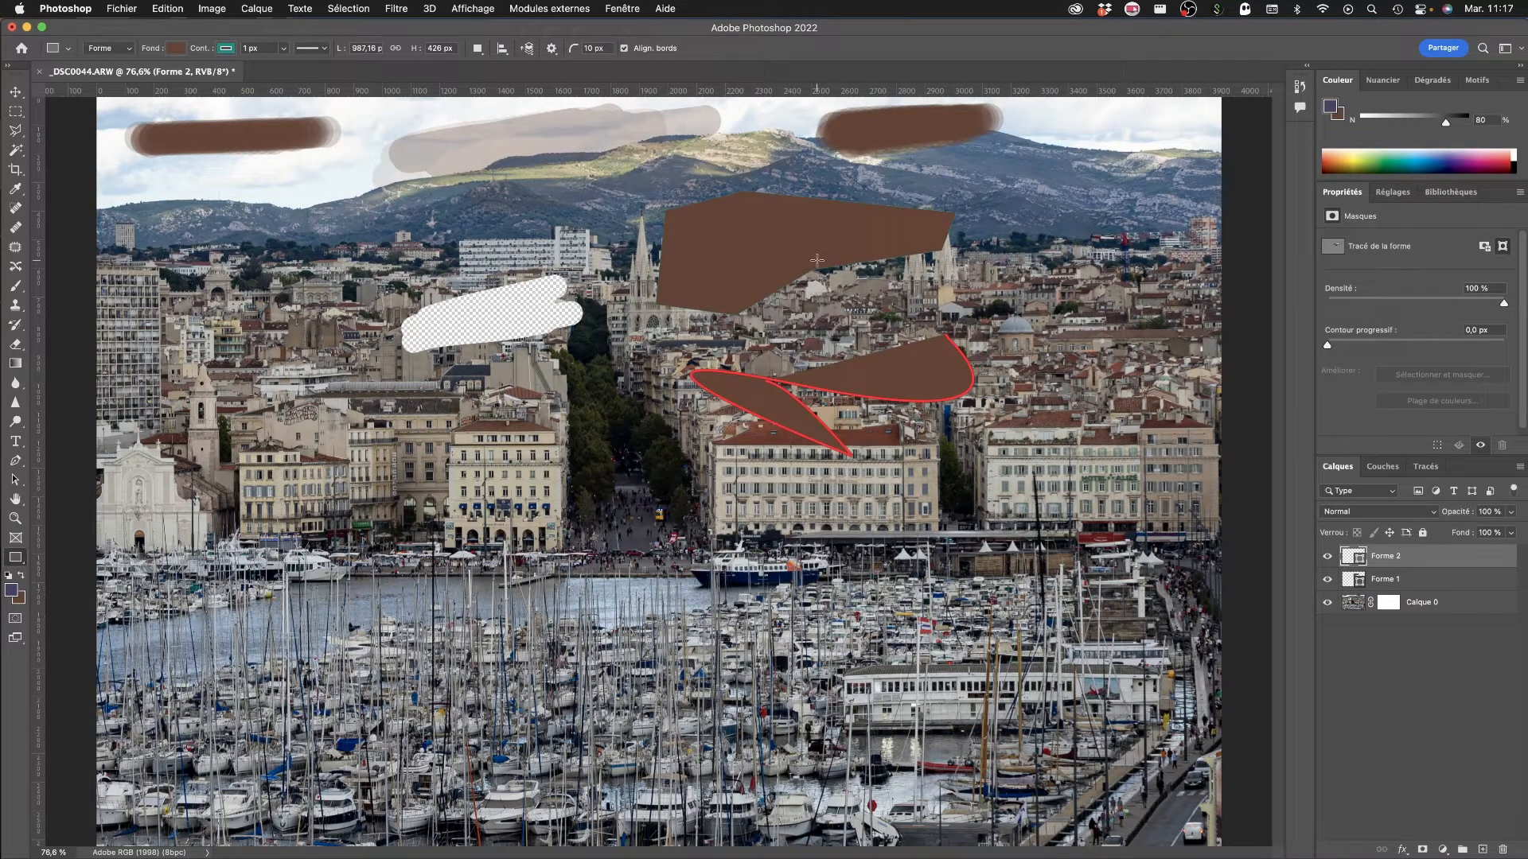
Step: Switch to the Photographie workspace and look at its Navigation and Histogramme panels
left_click(617, 9)
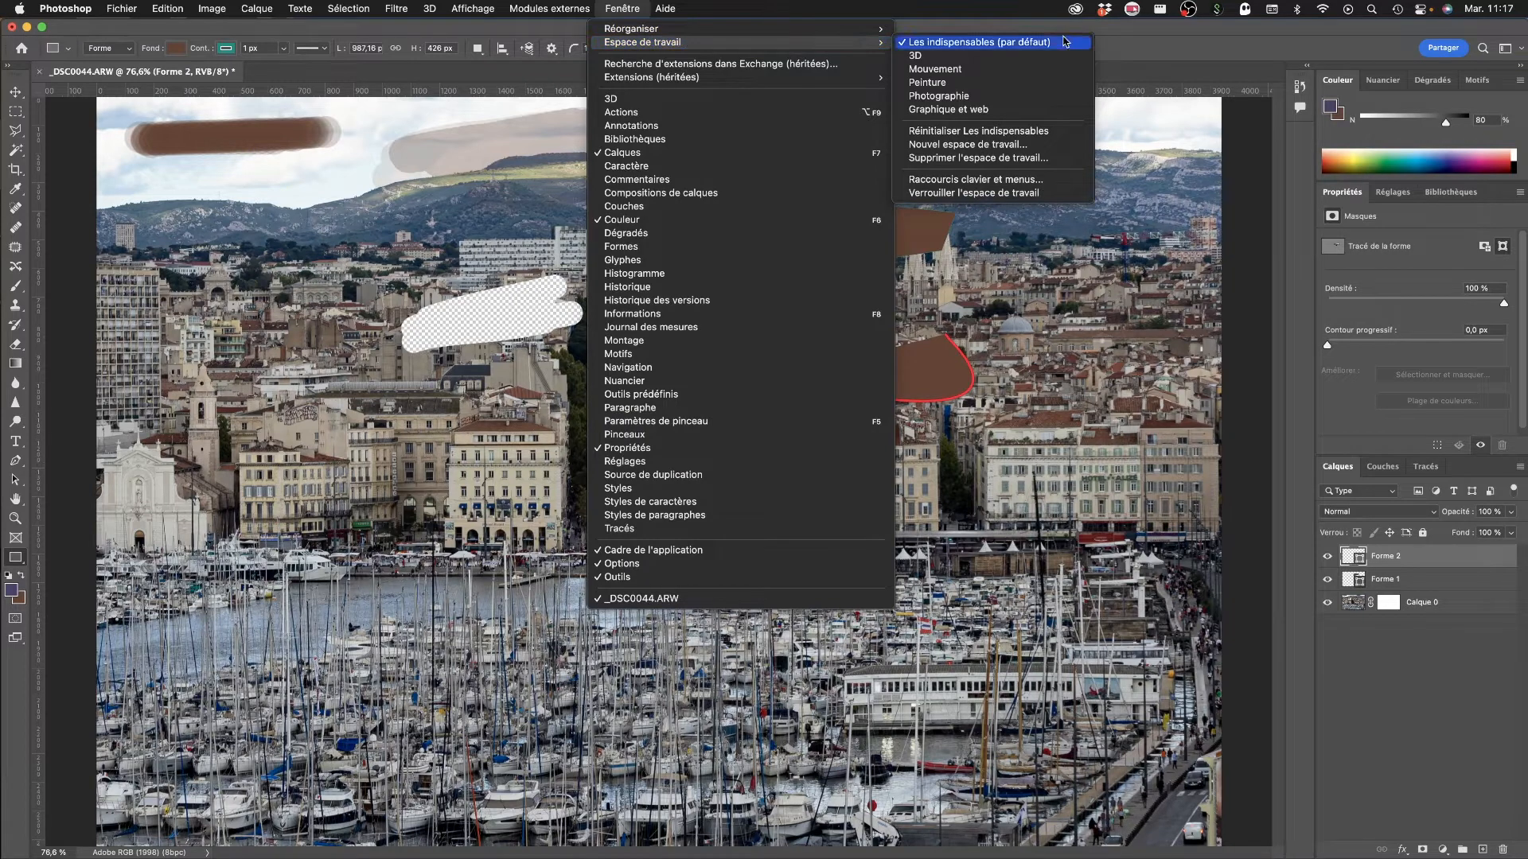
left_click(961, 103)
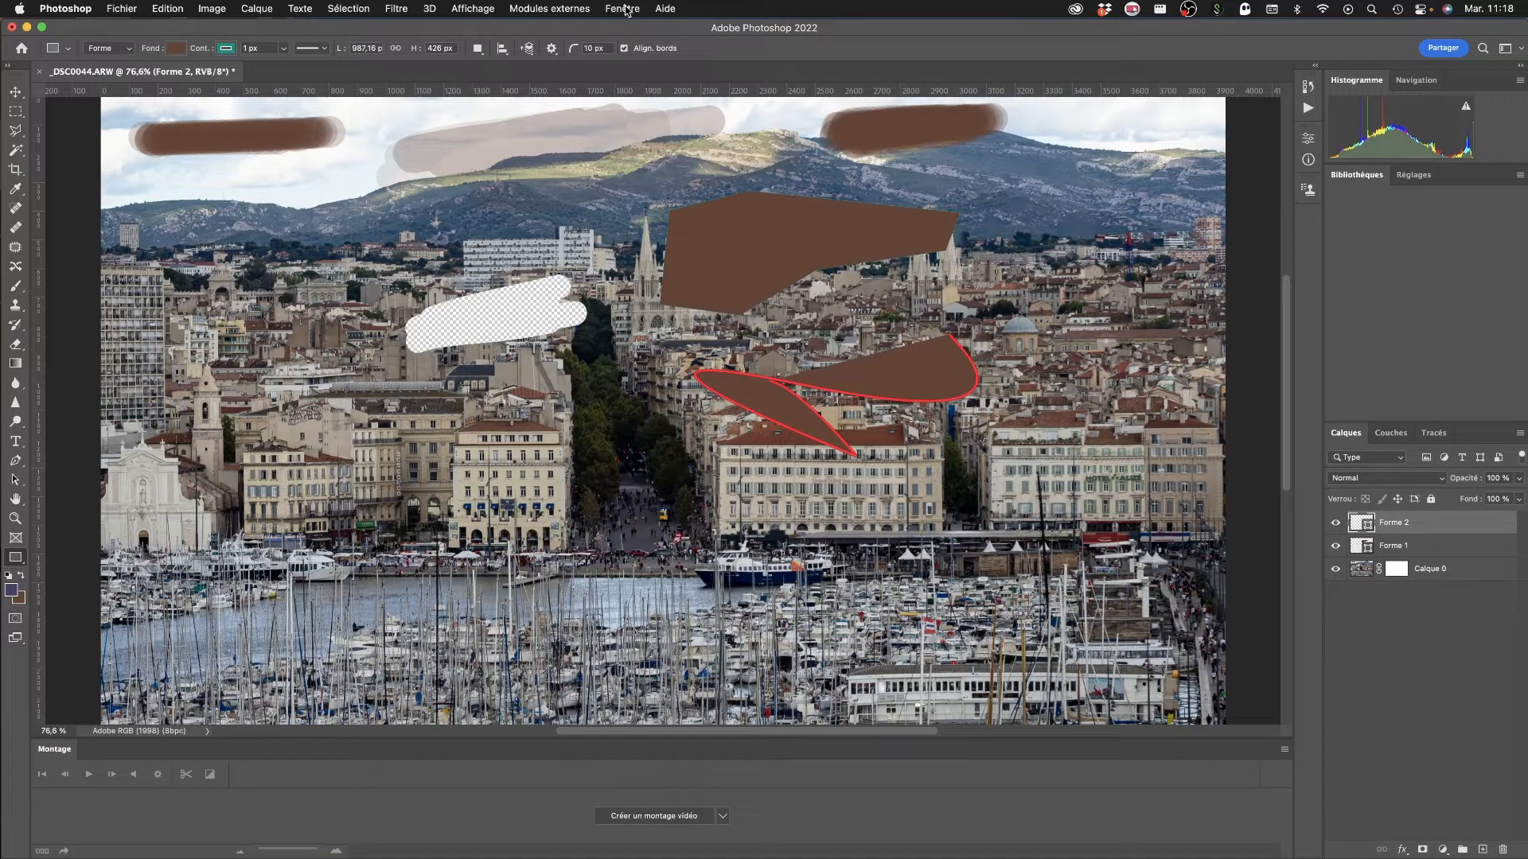
left_click(1416, 80)
left_click(1356, 82)
Step: Switch to the 3D workspace, and return to the Les indispensables workspace
left_click(622, 10)
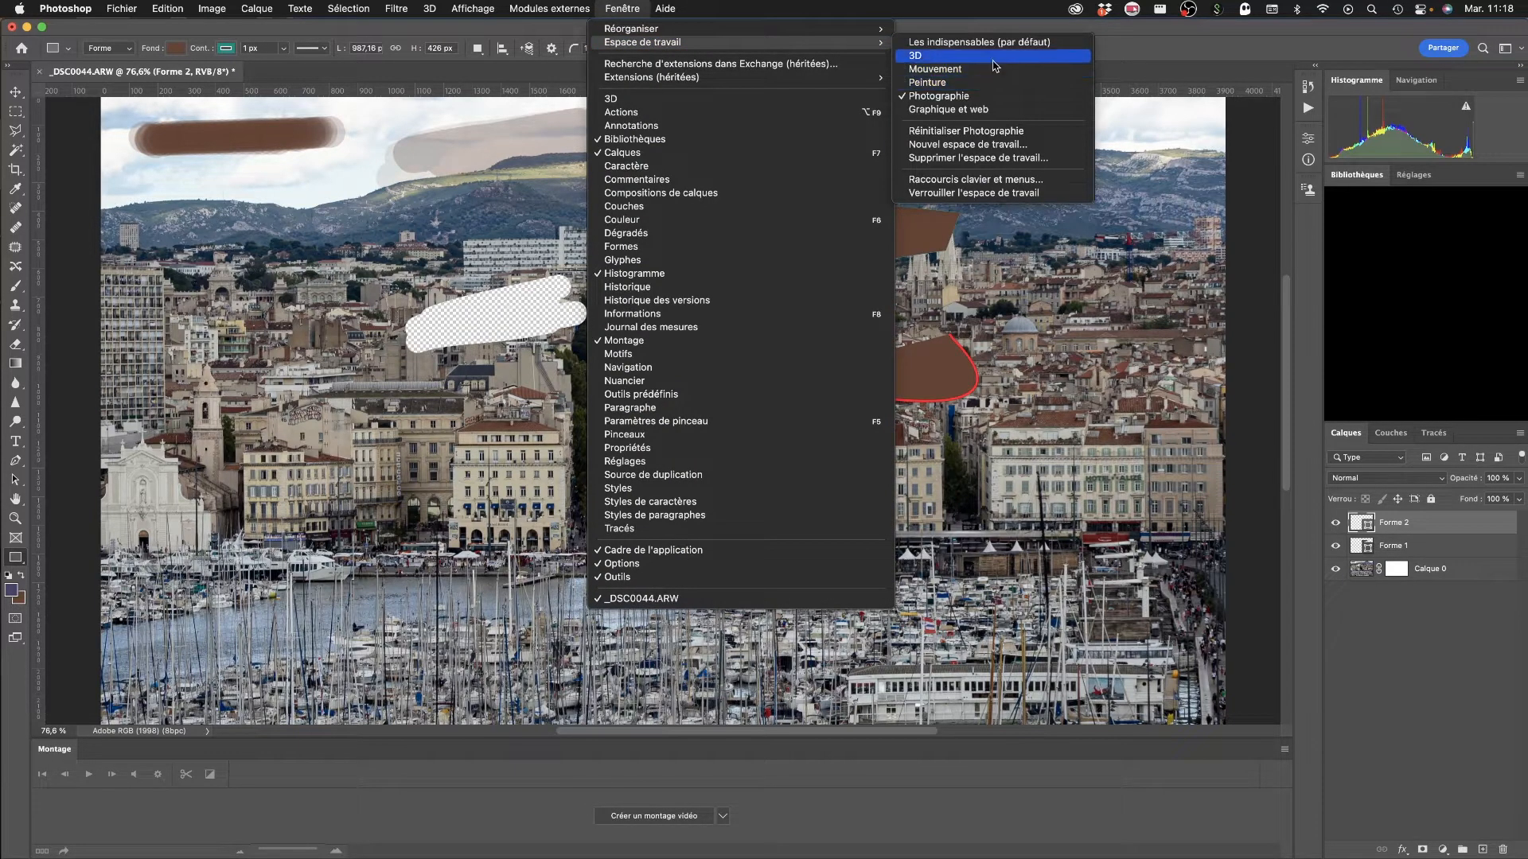
left_click(992, 59)
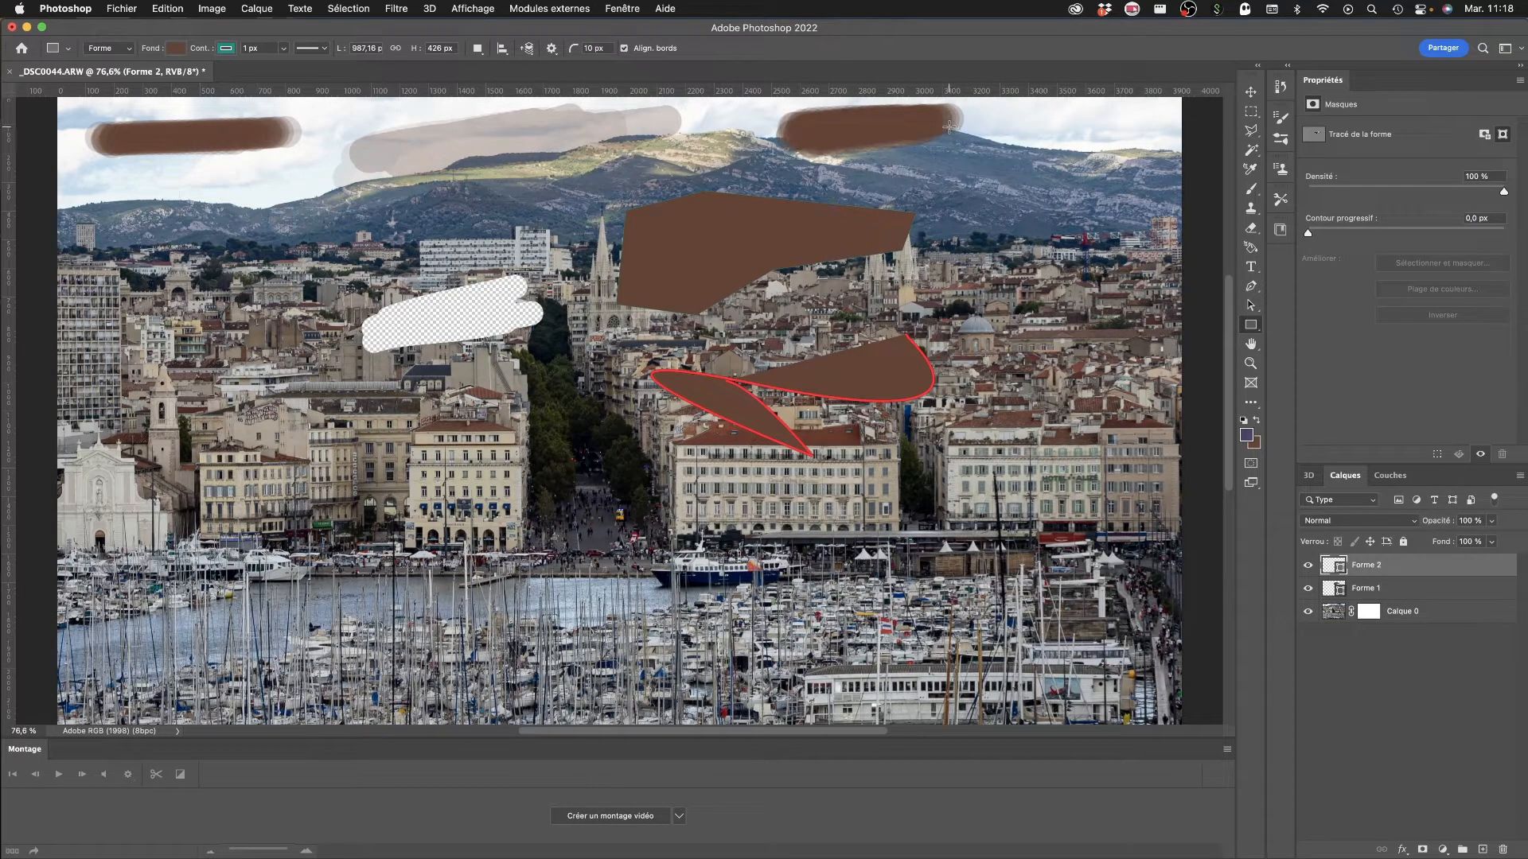
left_click(621, 9)
mouse_move(648, 44)
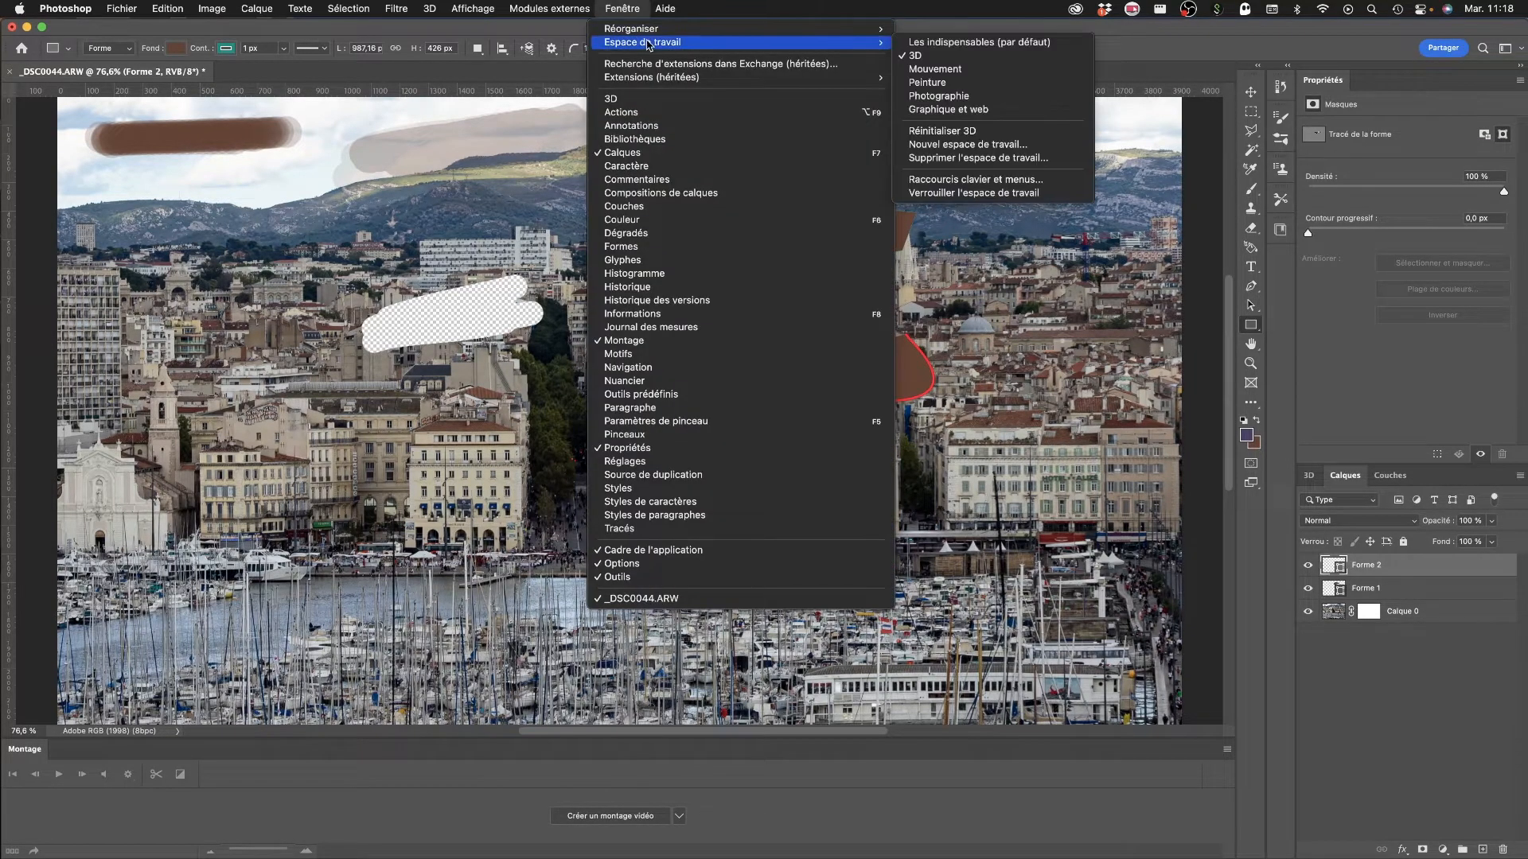
left_click(977, 42)
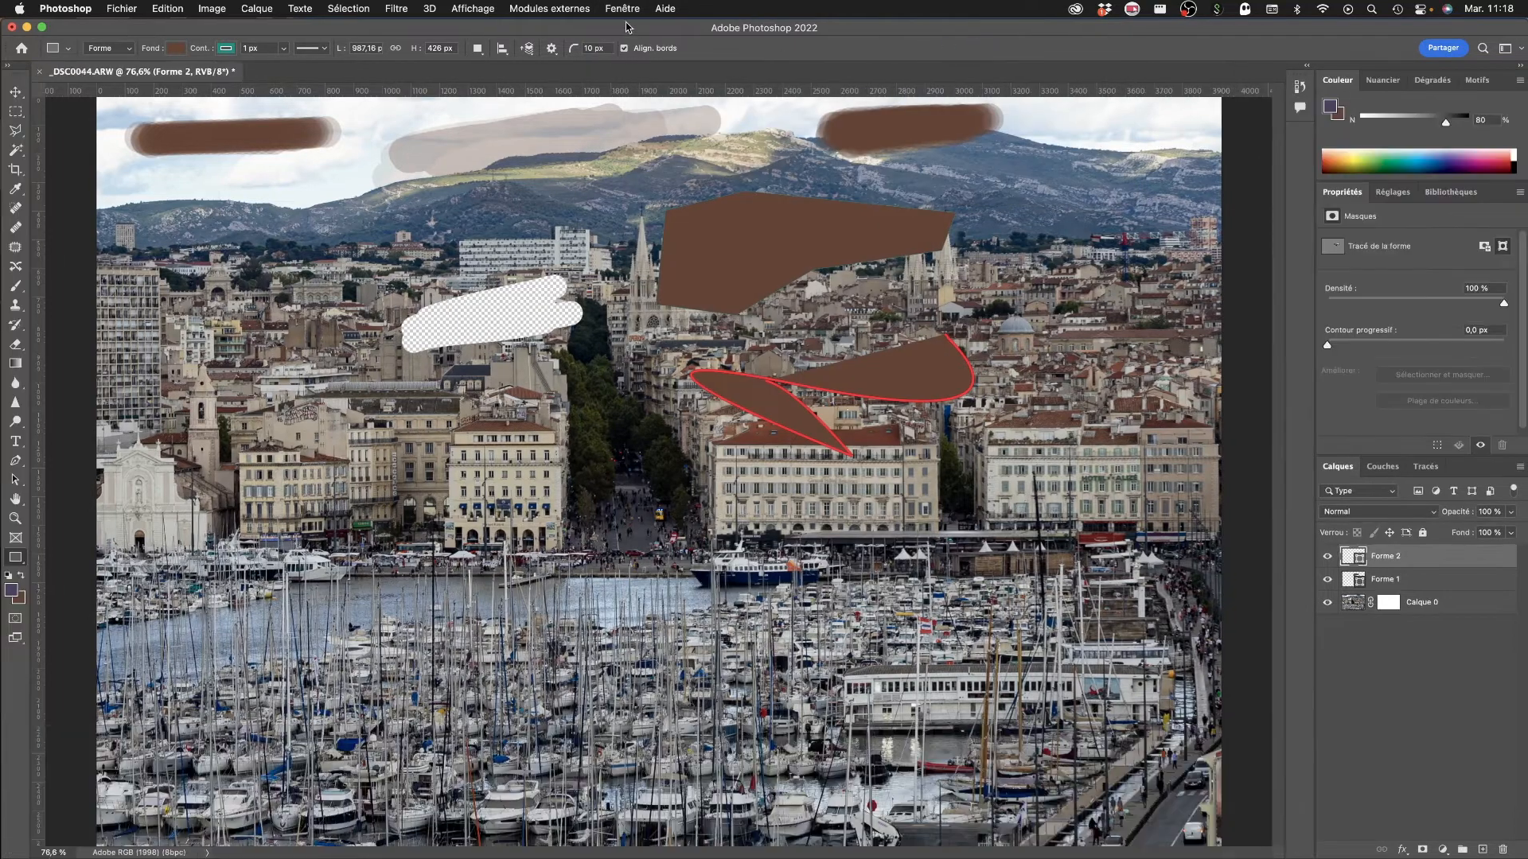
Step: Show the Historique panel, dock it in the Couleur panel group, and collapse the Commentaires panel
left_click(611, 9)
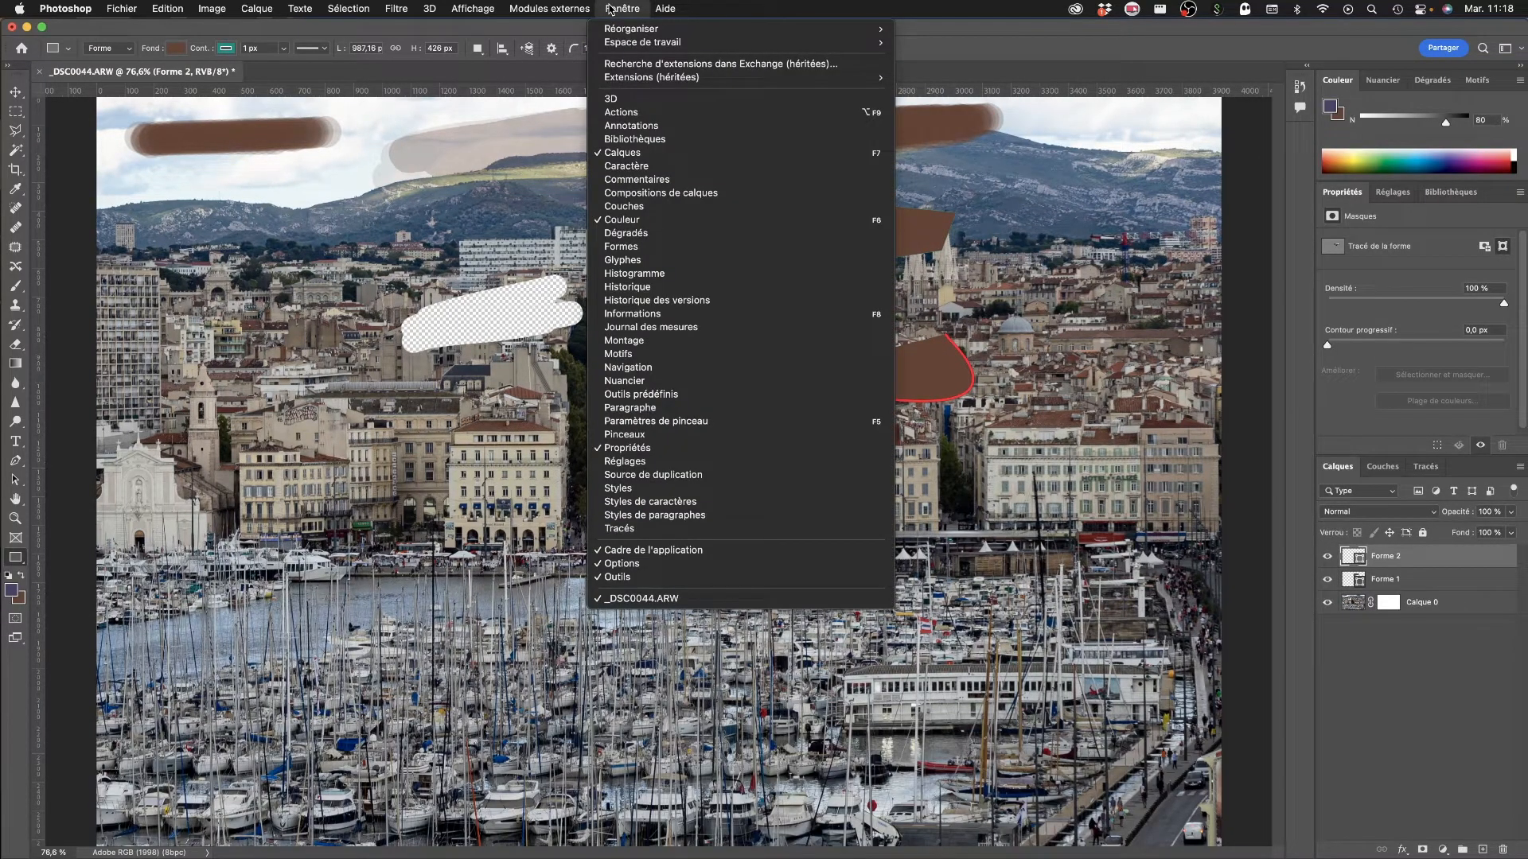
mouse_move(654, 29)
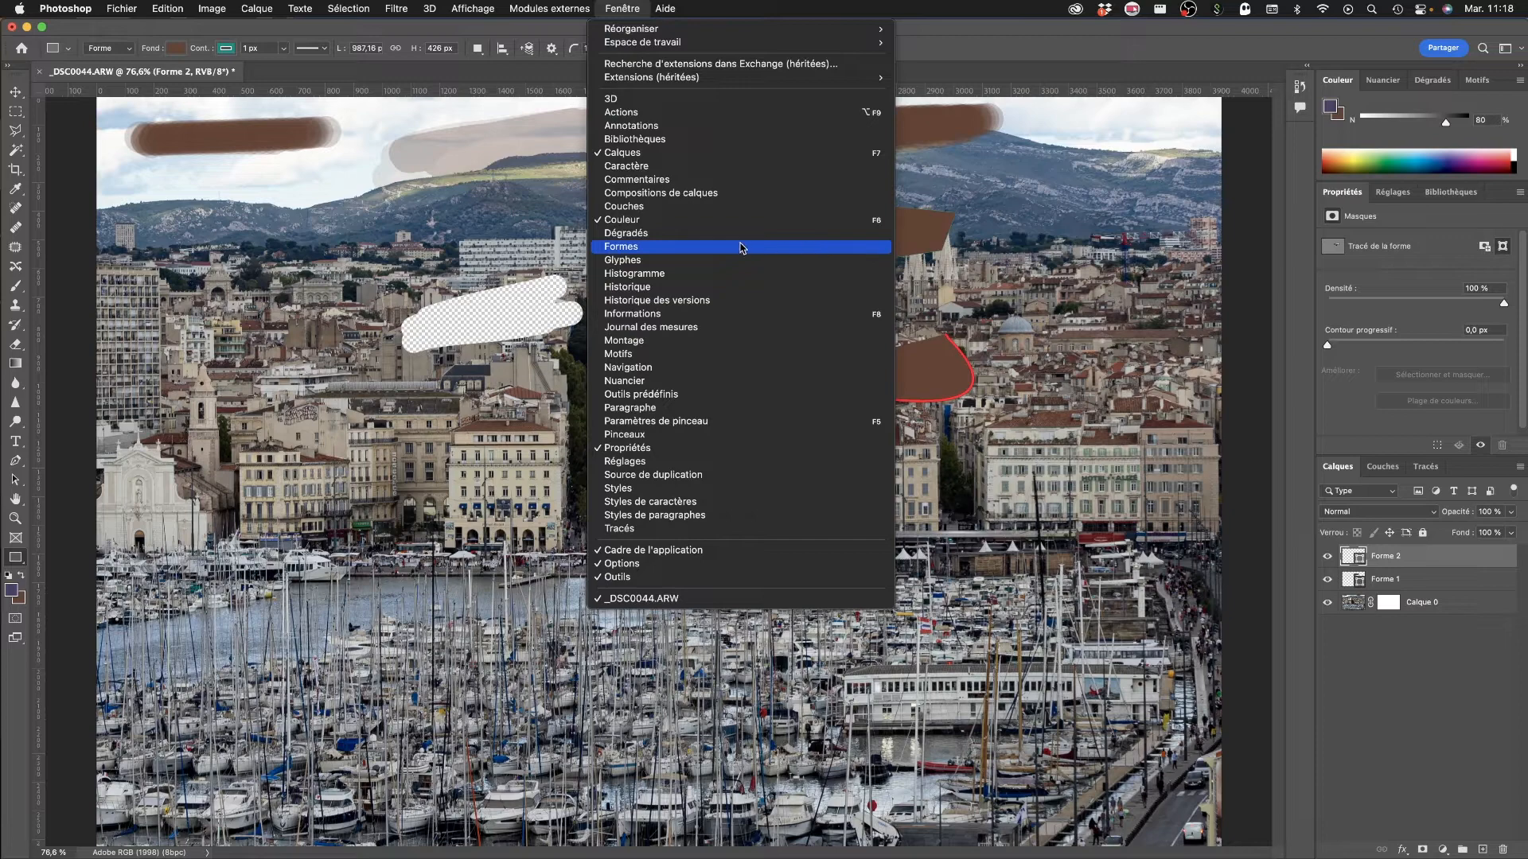
left_click(642, 292)
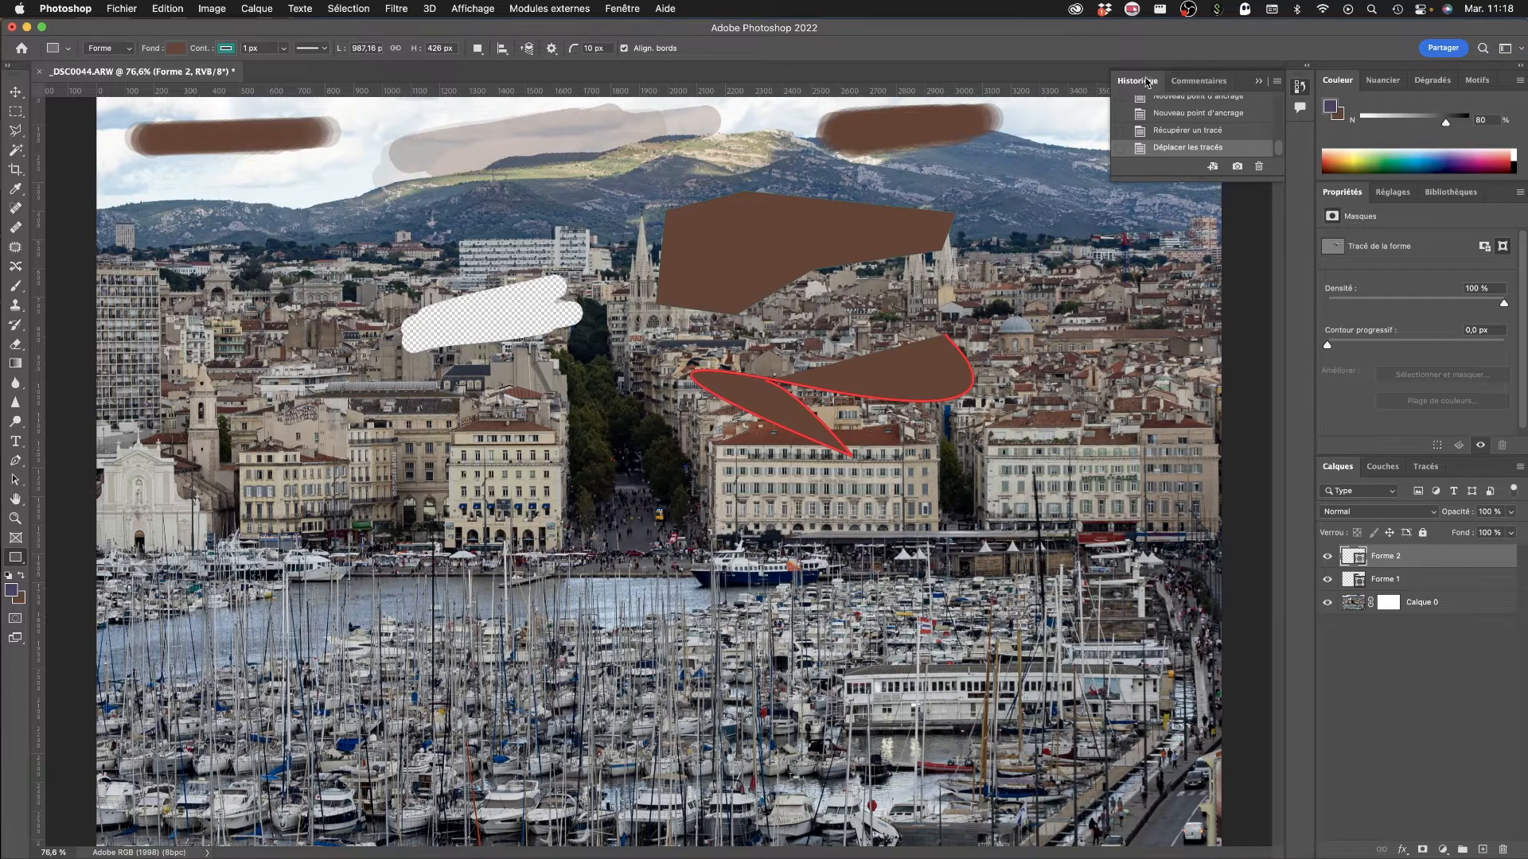
left_click_drag(1133, 82, 1364, 86)
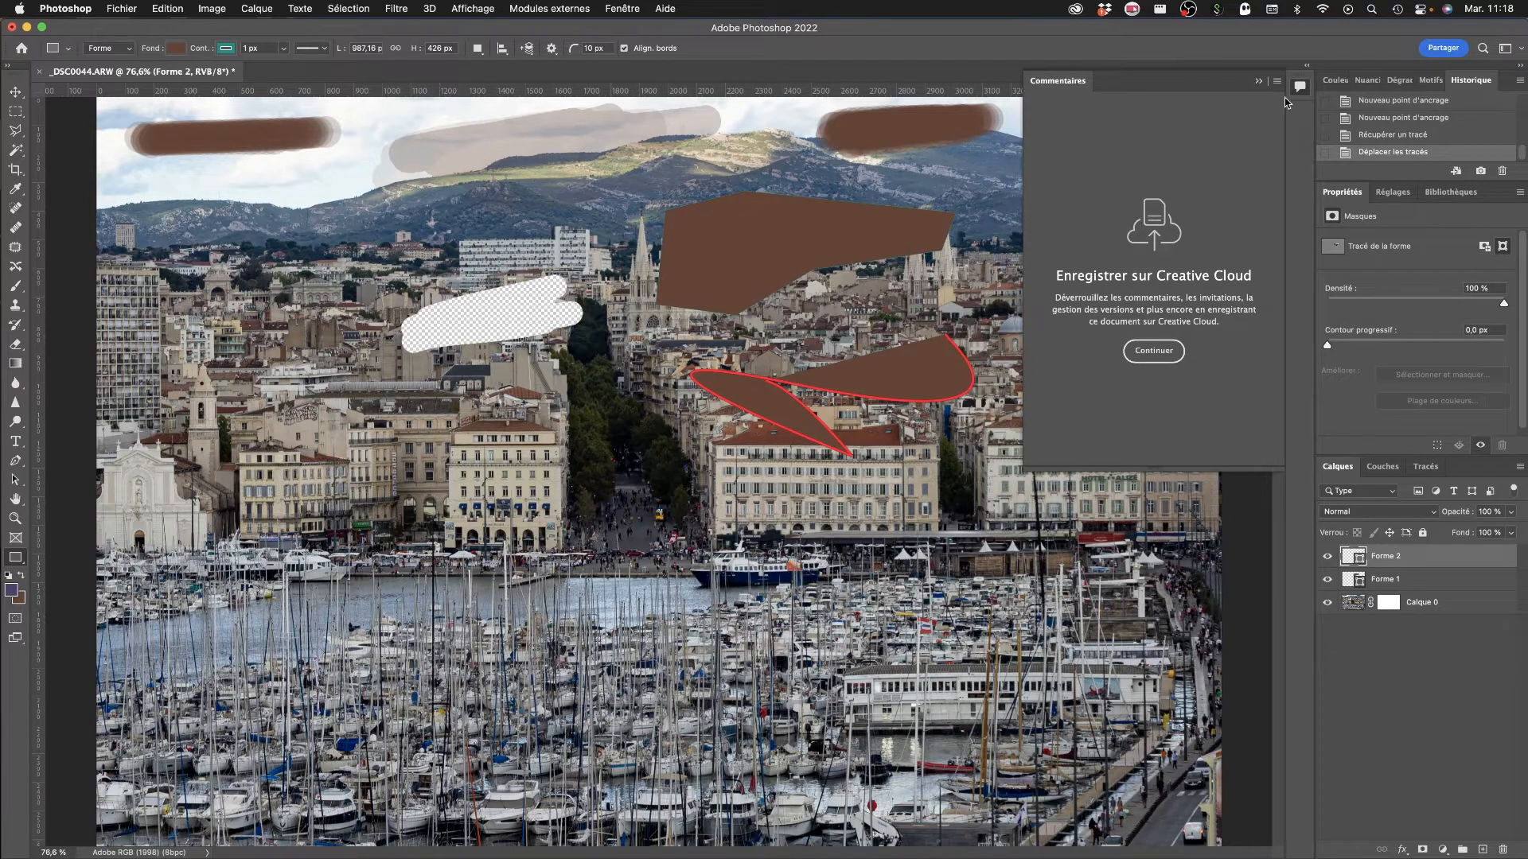
left_click(1258, 80)
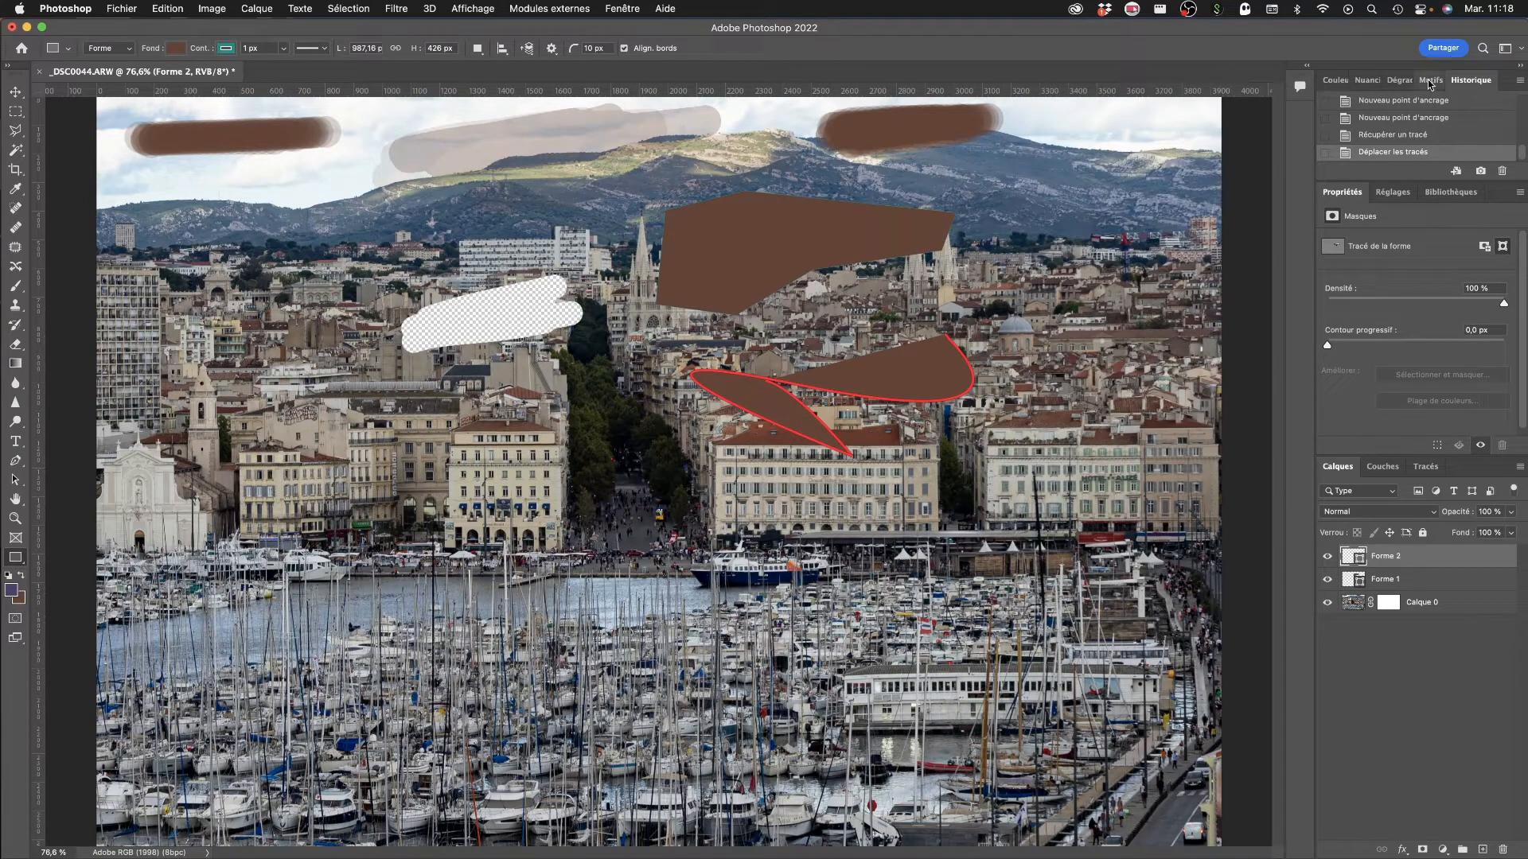
Step: Look through the list of history states, from the opening of the photo to the most recent action
left_click(1326, 85)
left_click(1484, 82)
scroll(1437, 119, "up", 5)
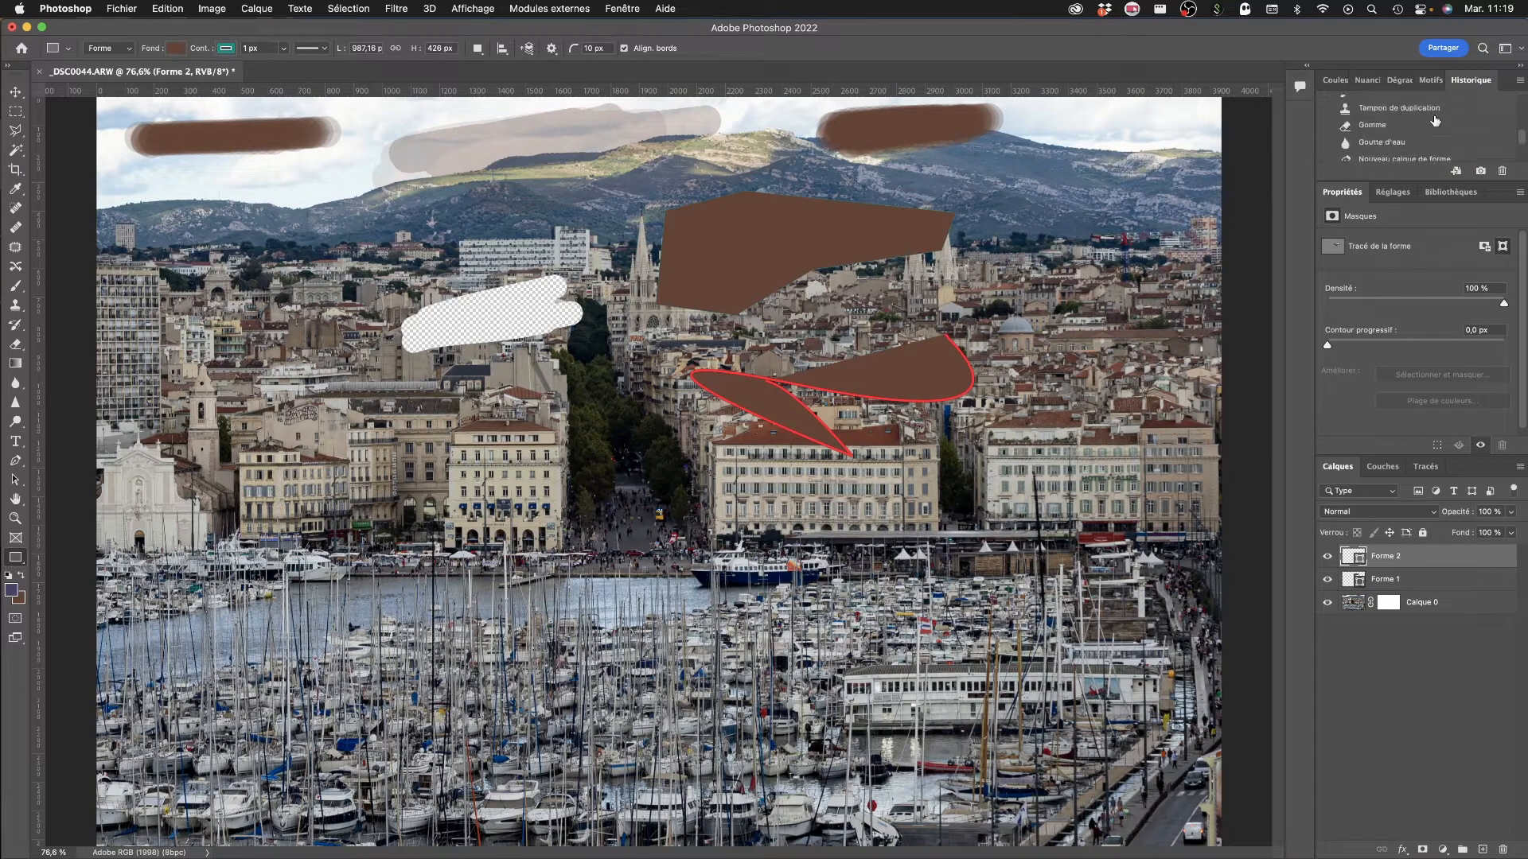
scroll(1436, 120, "down", 5)
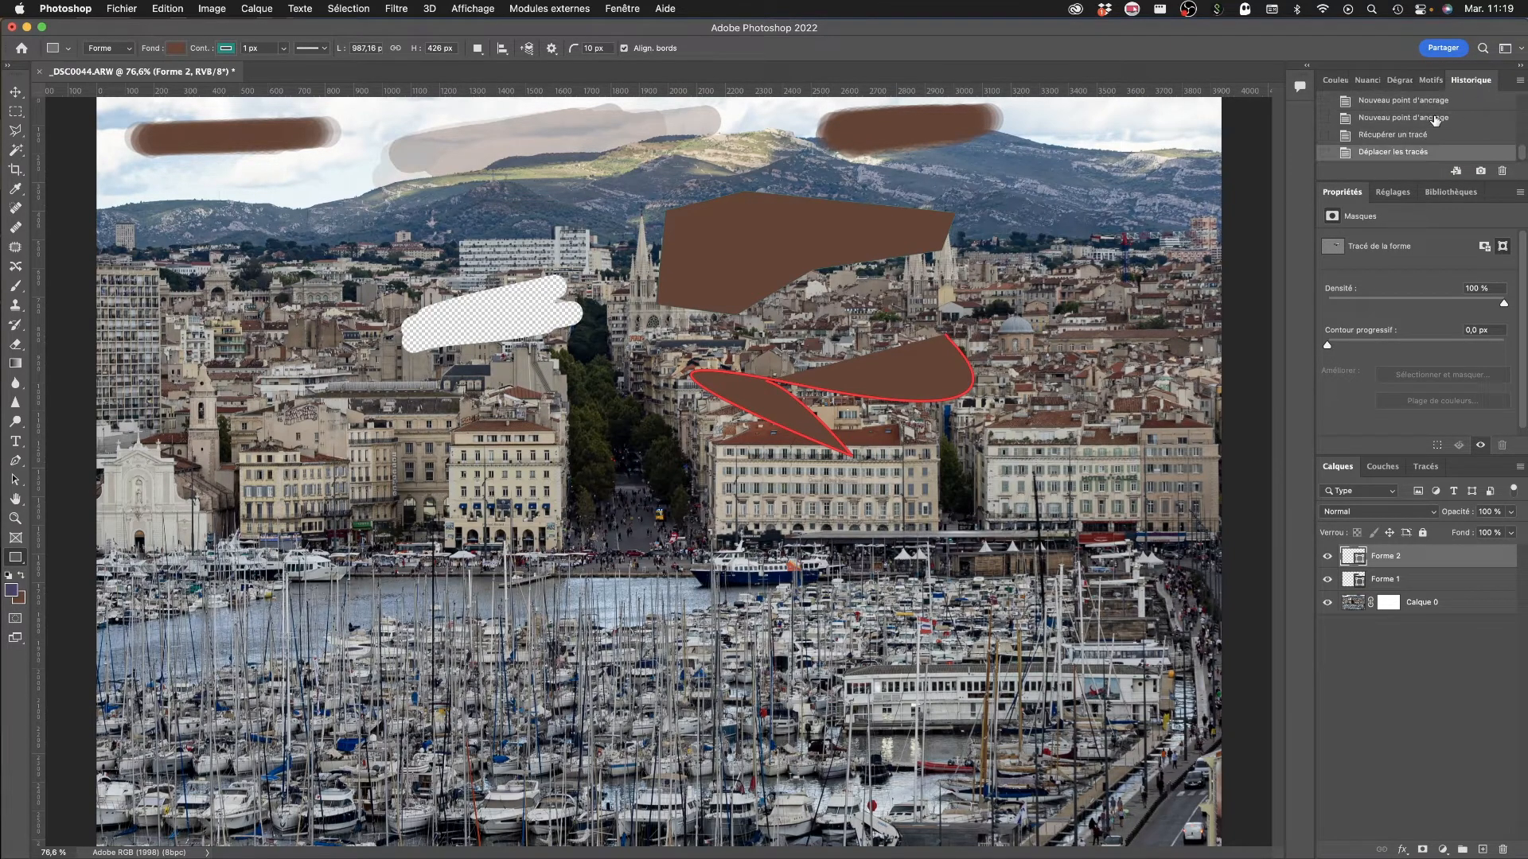
scroll(1435, 119, "up", 15)
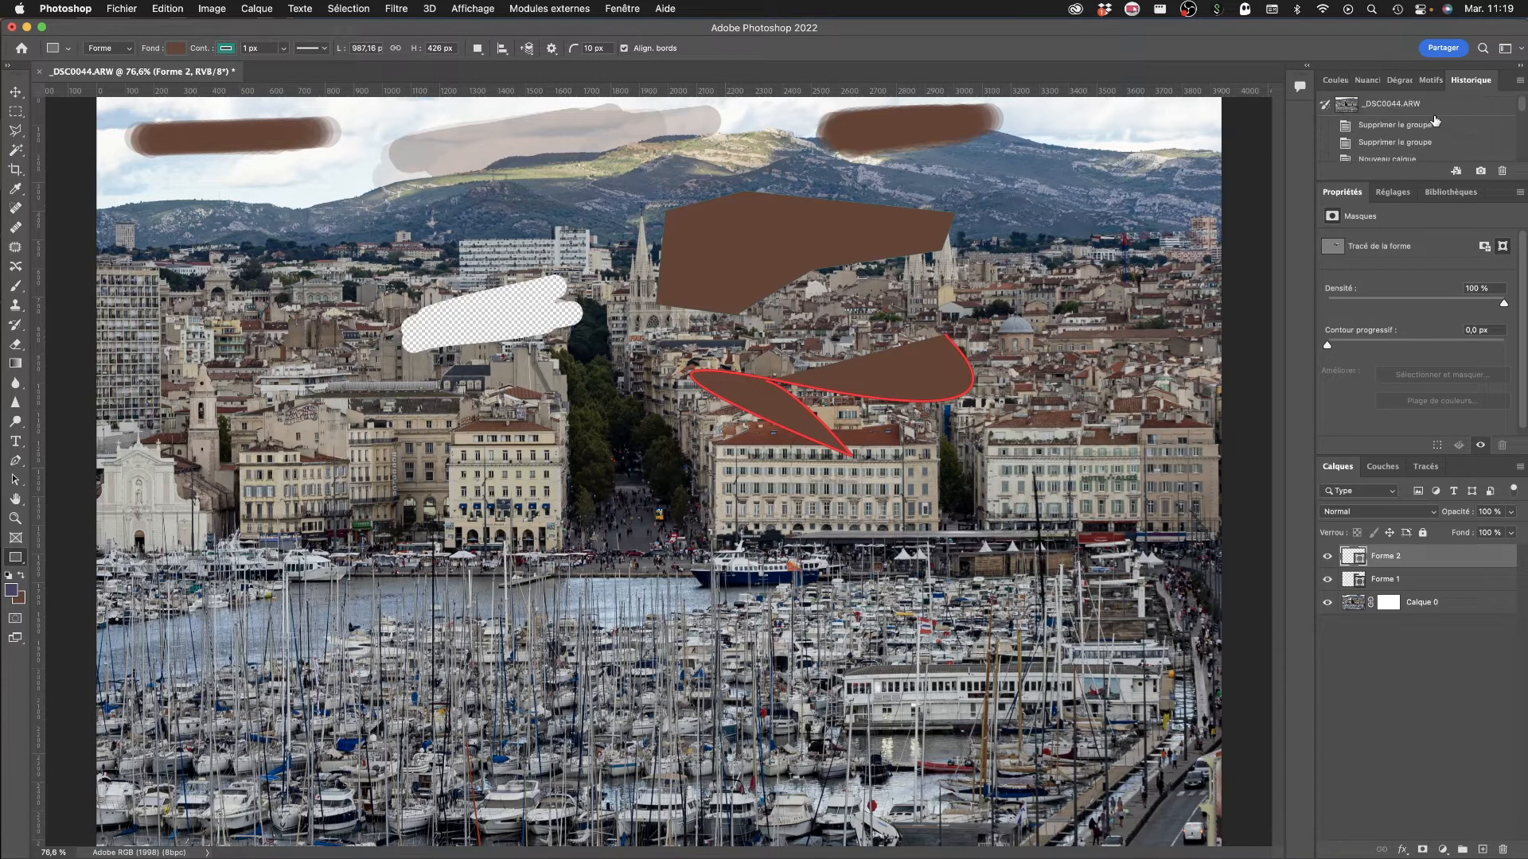
scroll(1436, 120, "down", 4)
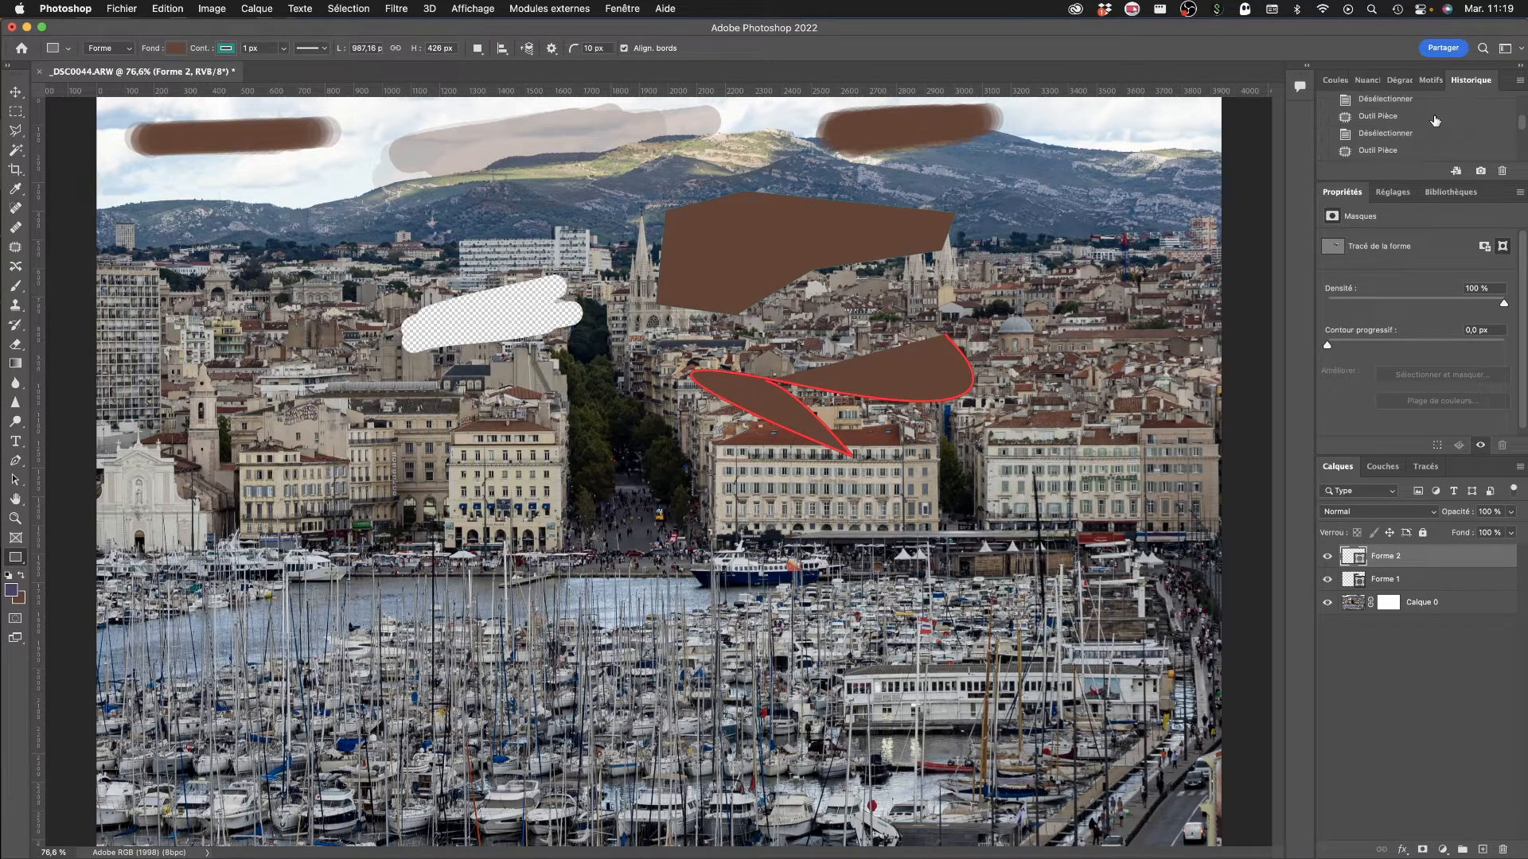
scroll(1435, 119, "down", 4)
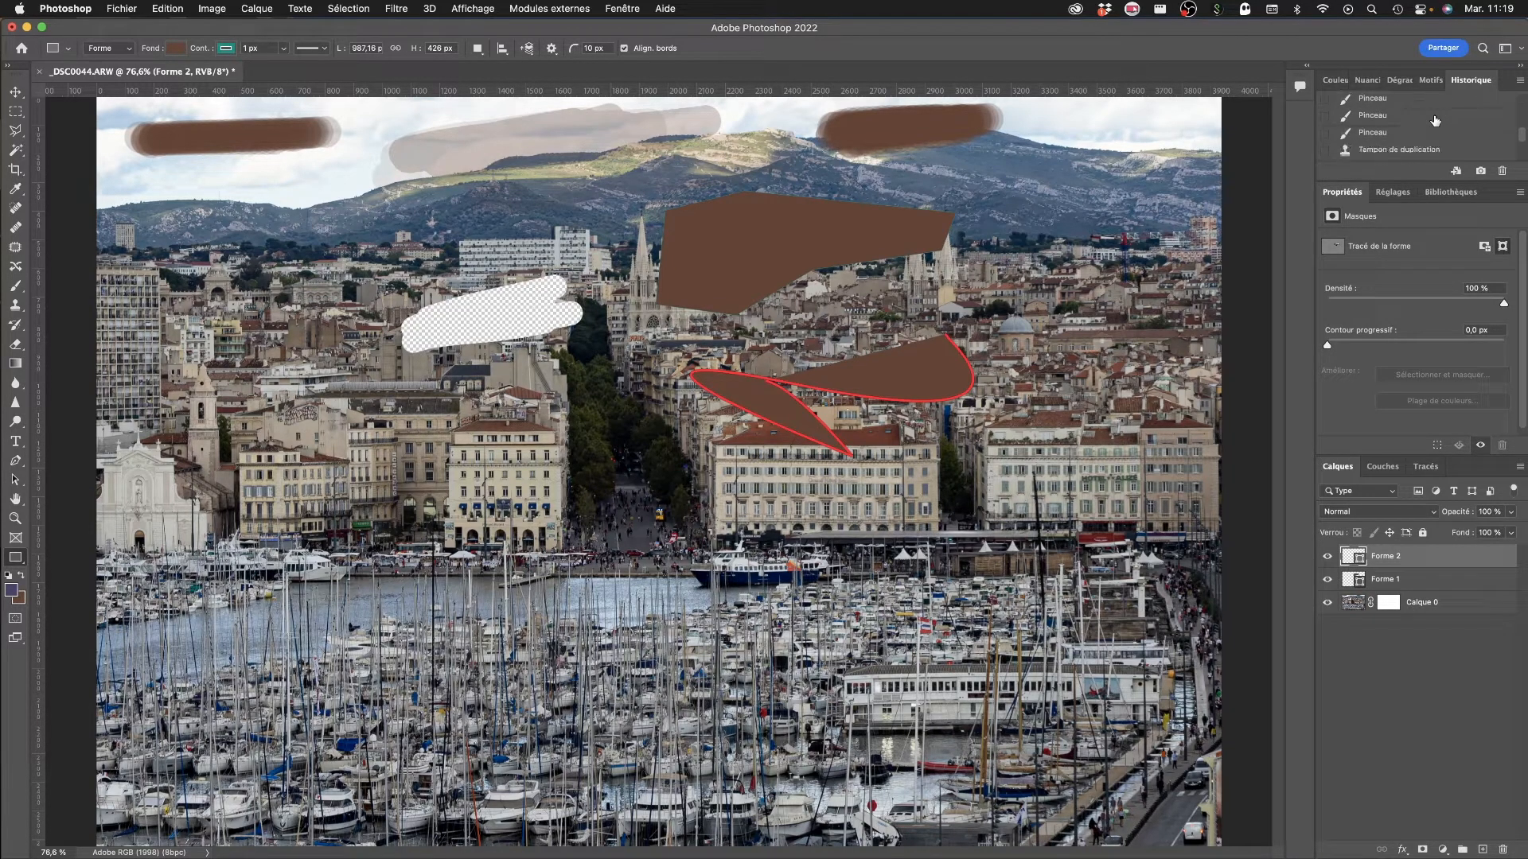
scroll(1406, 135, "down", 5)
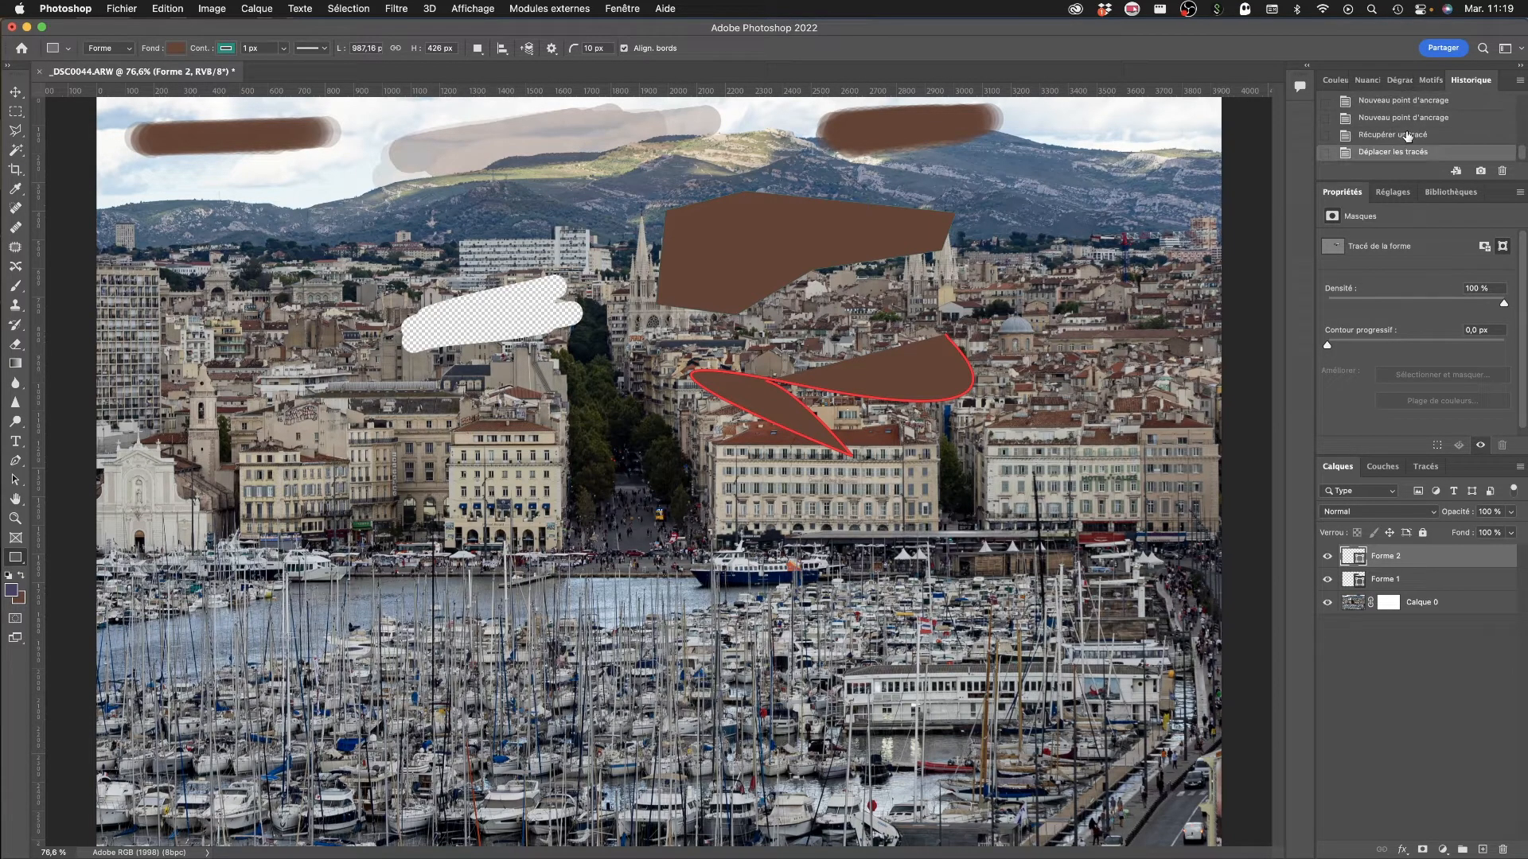
Step: Revert the photo to the Goutte d'eau history state, and further back to the Désélectionner state preceding the brush strokes
scroll(1437, 135, "up", 2)
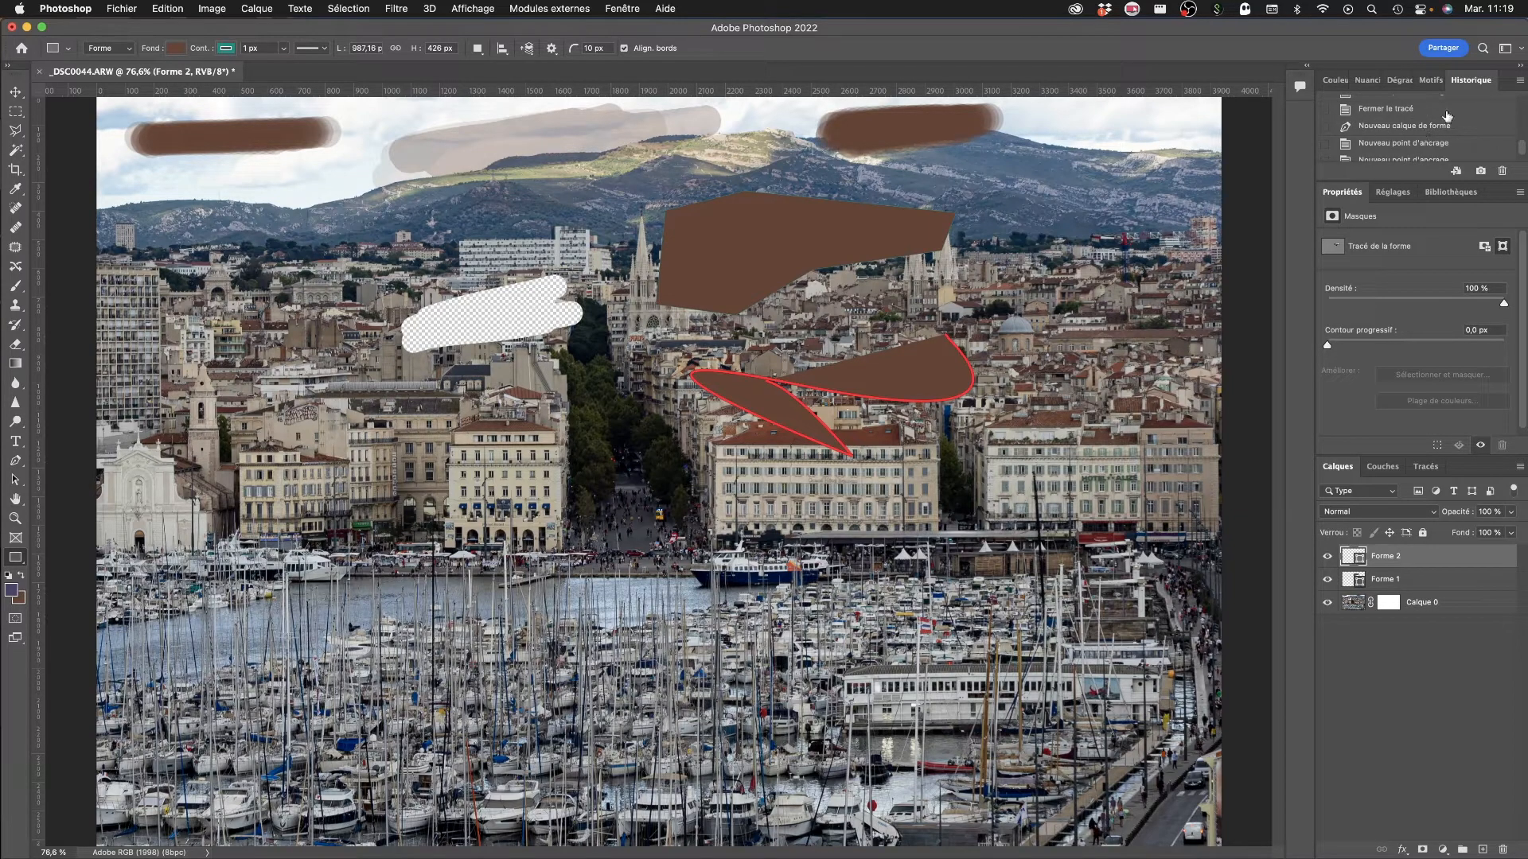
scroll(1383, 119, "up", 3)
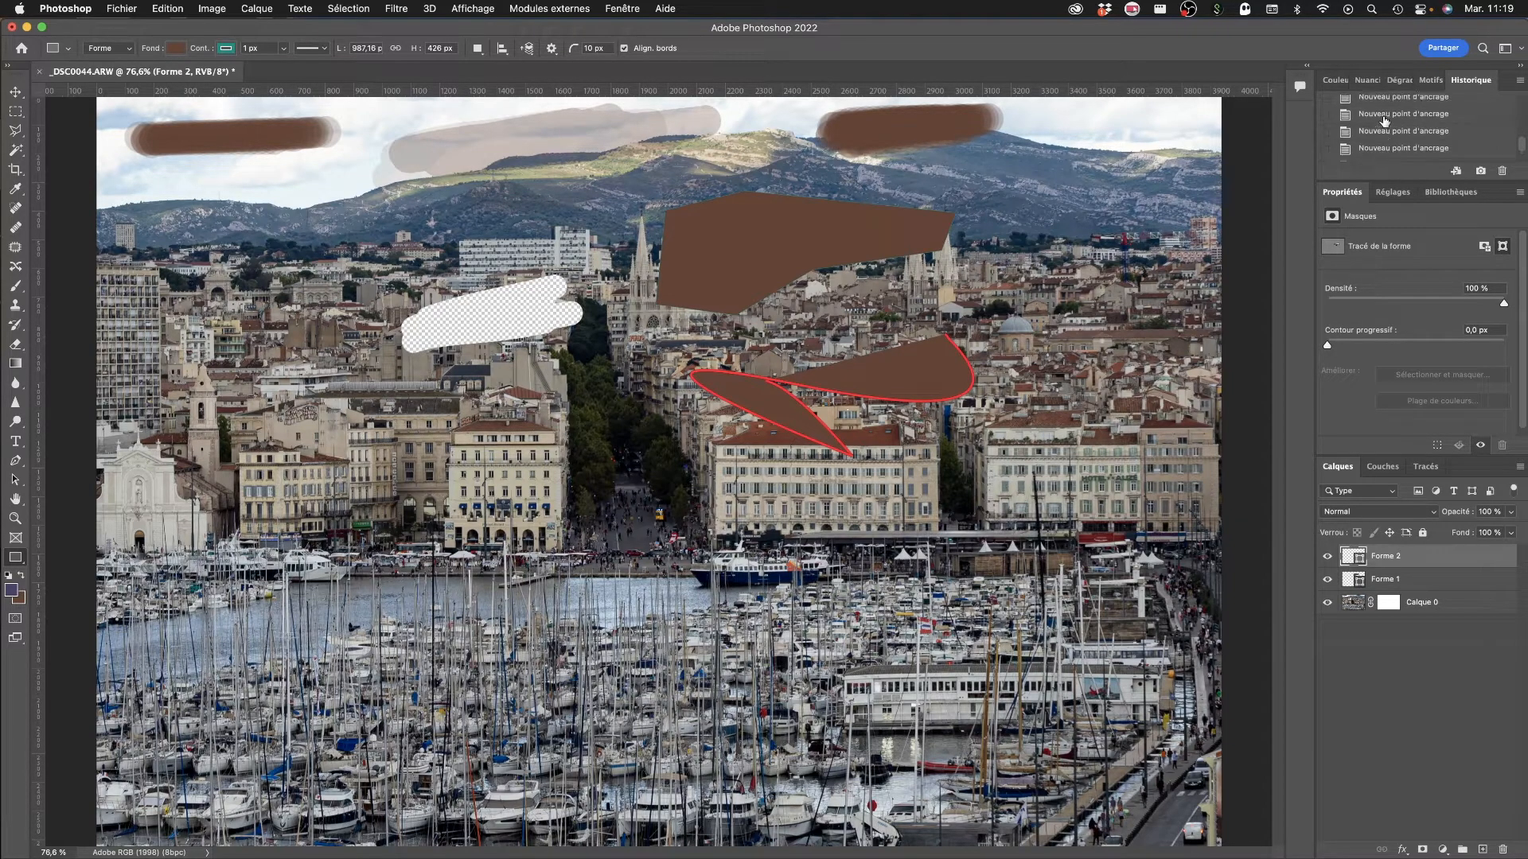
scroll(1382, 119, "up", 1)
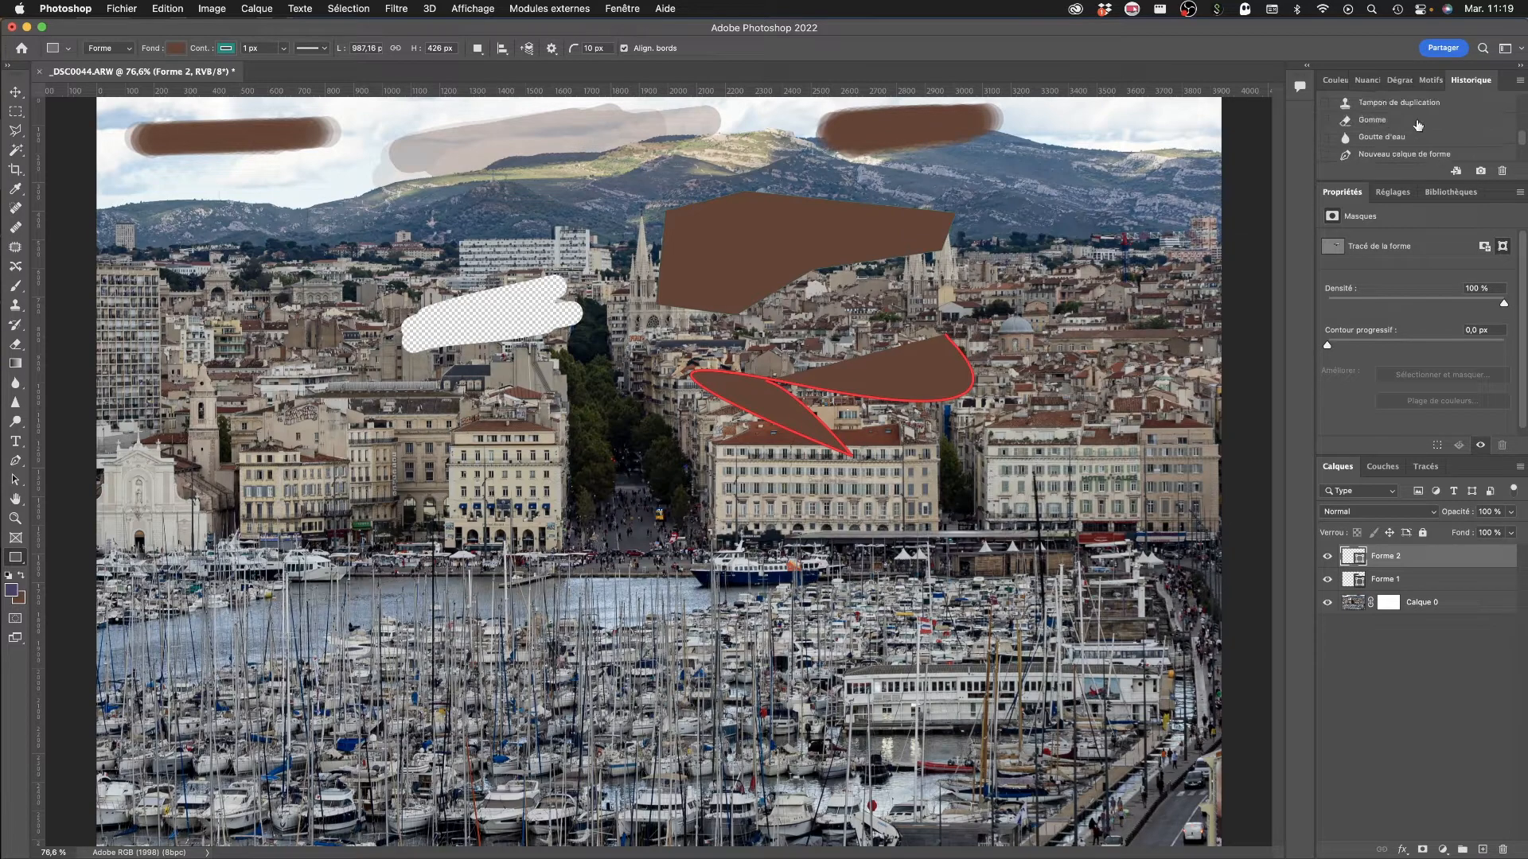
left_click(1374, 141)
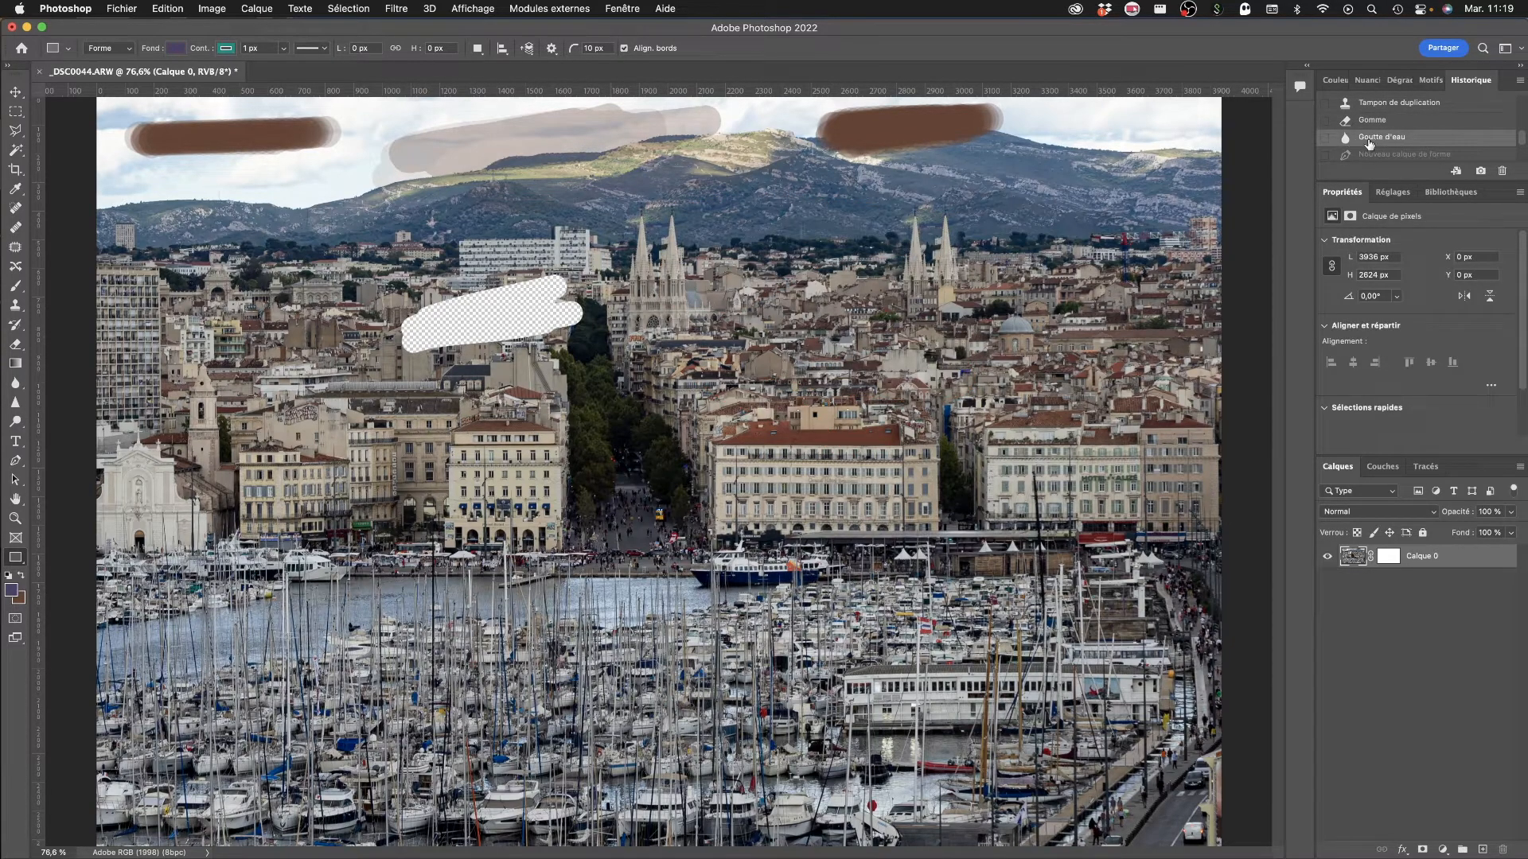
scroll(1373, 142, "up", 4)
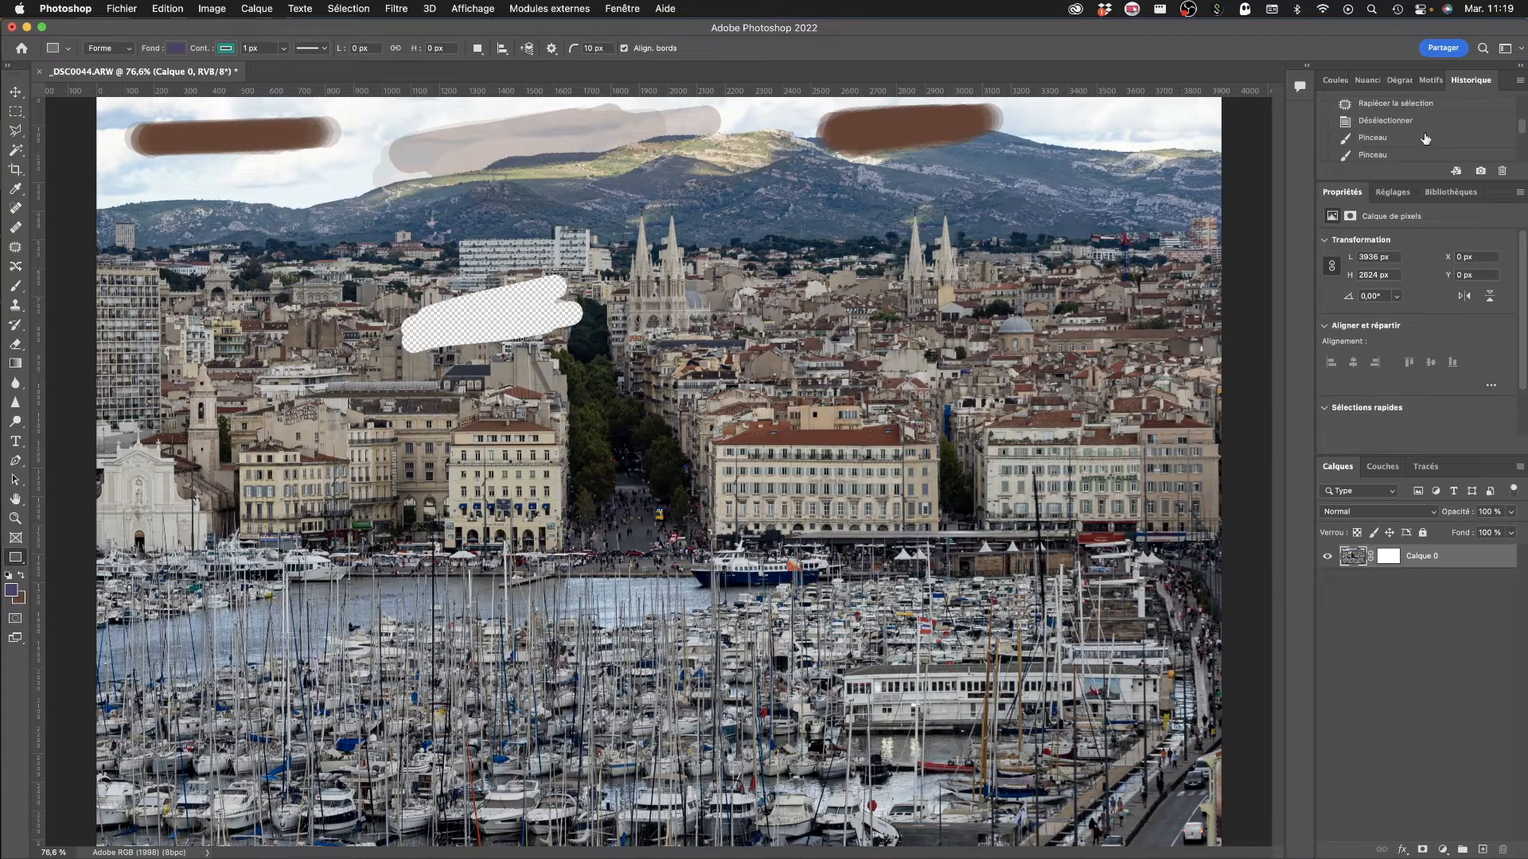
left_click(1376, 121)
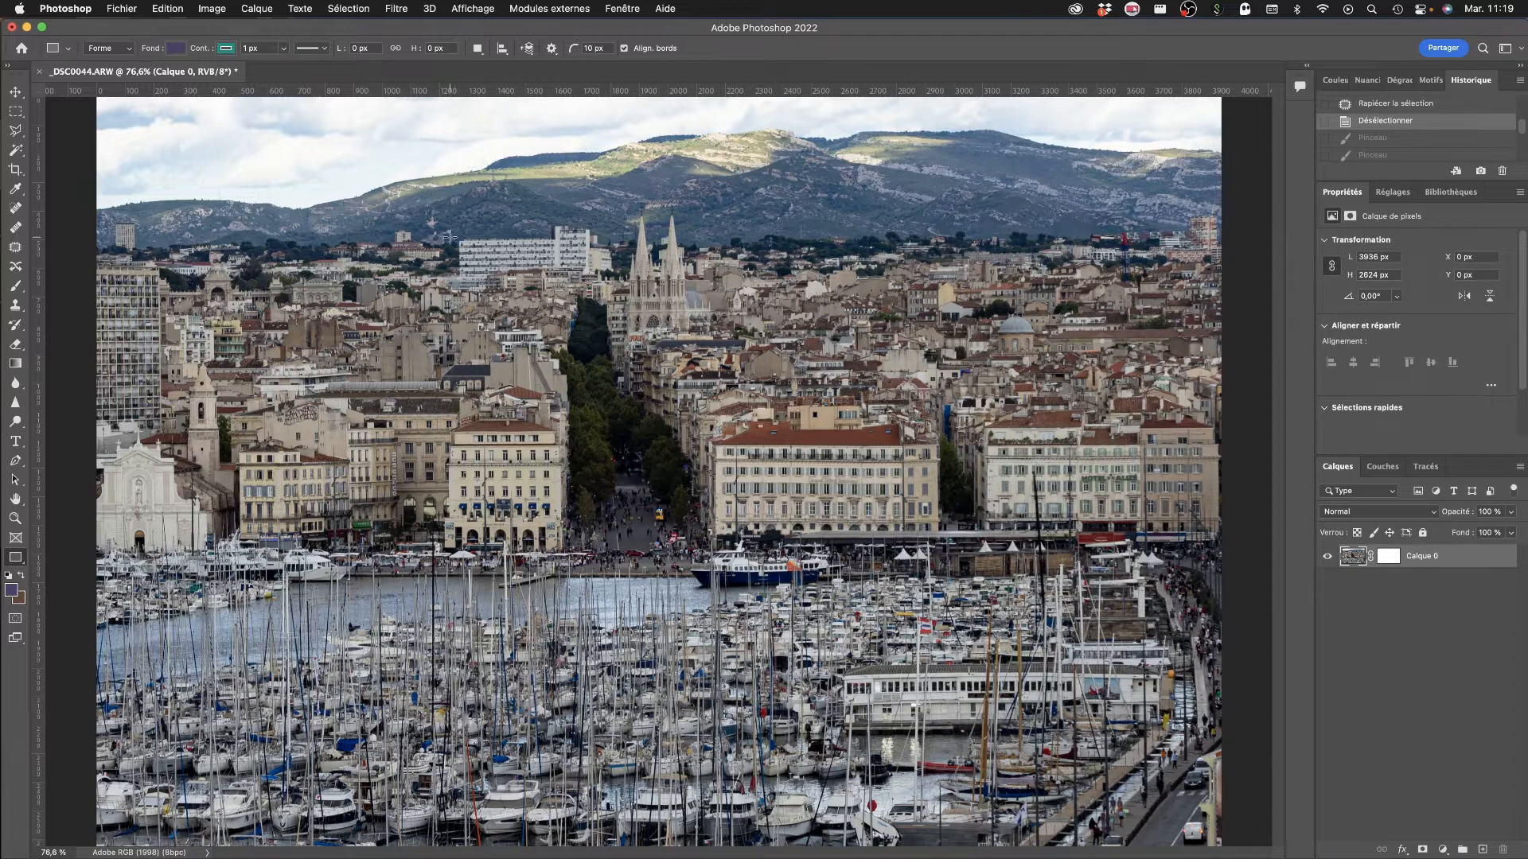
Step: Look over the window and editing commands, the image colour modes and the list of direct image adjustments
left_click(623, 10)
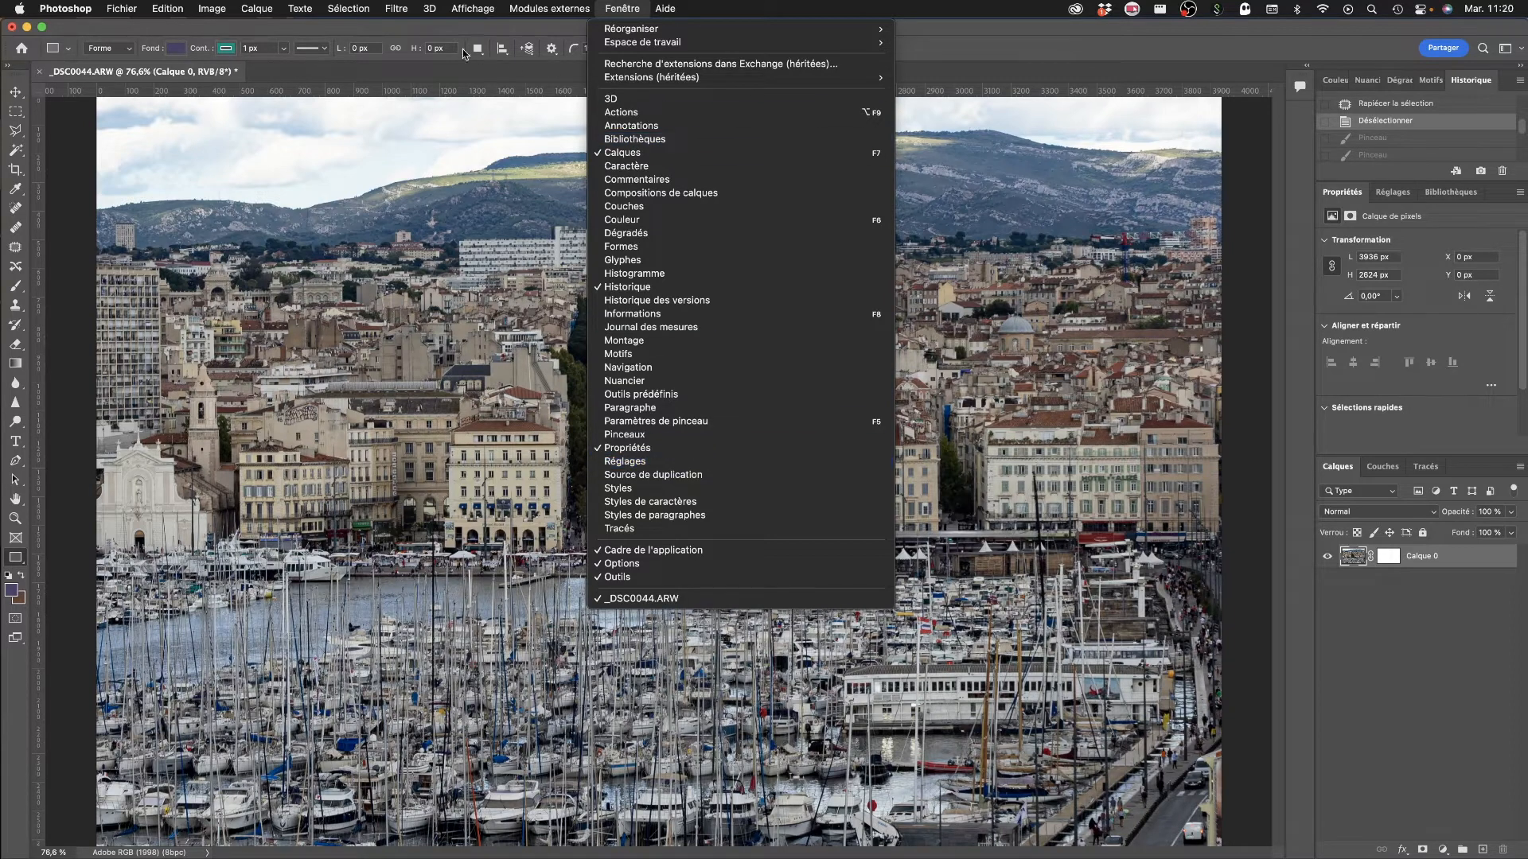
mouse_move(148, 10)
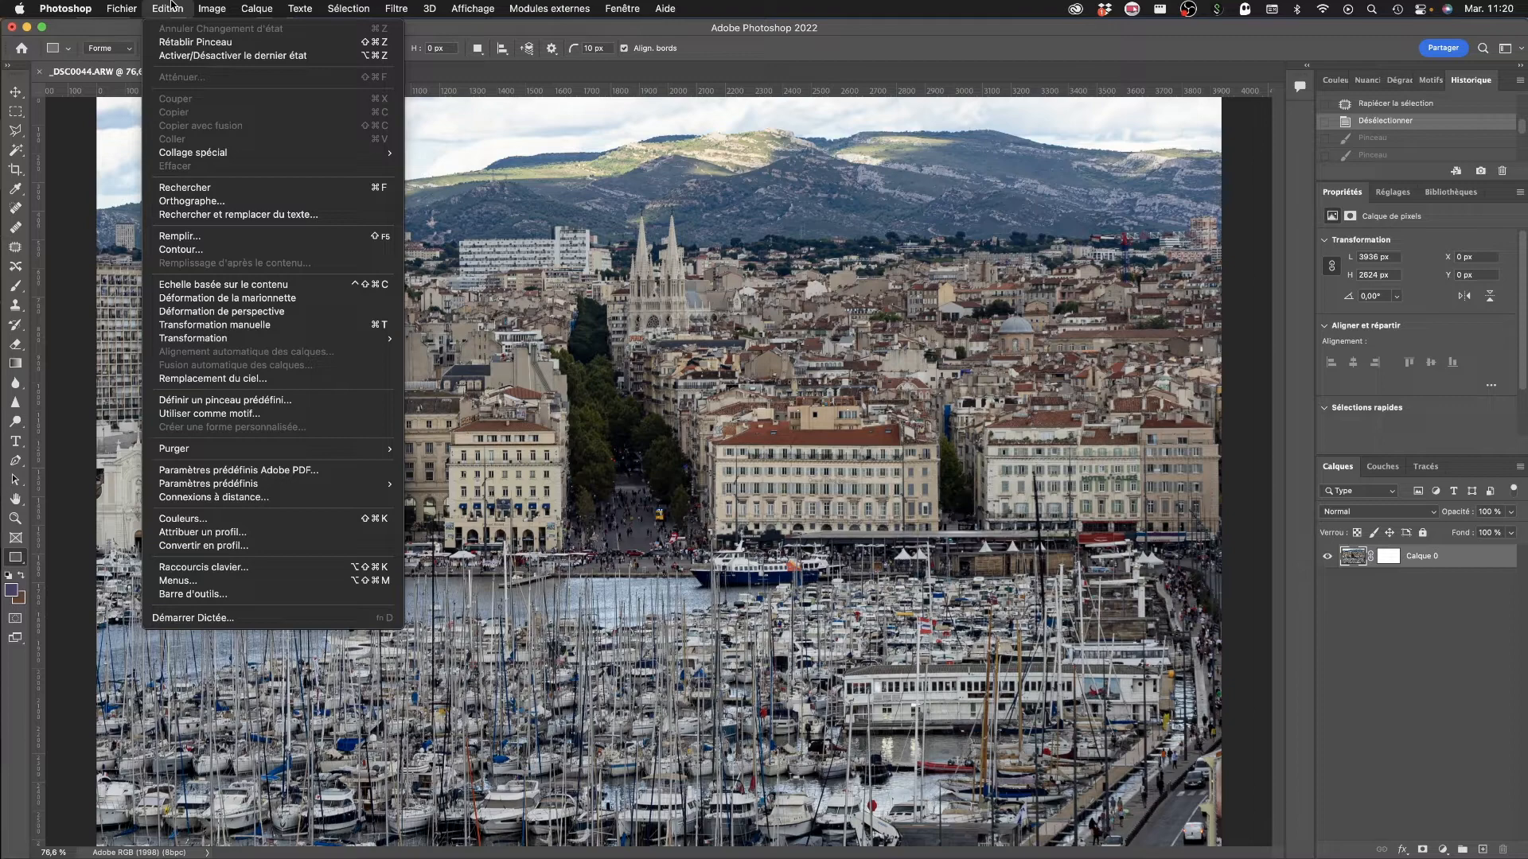
mouse_move(208, 7)
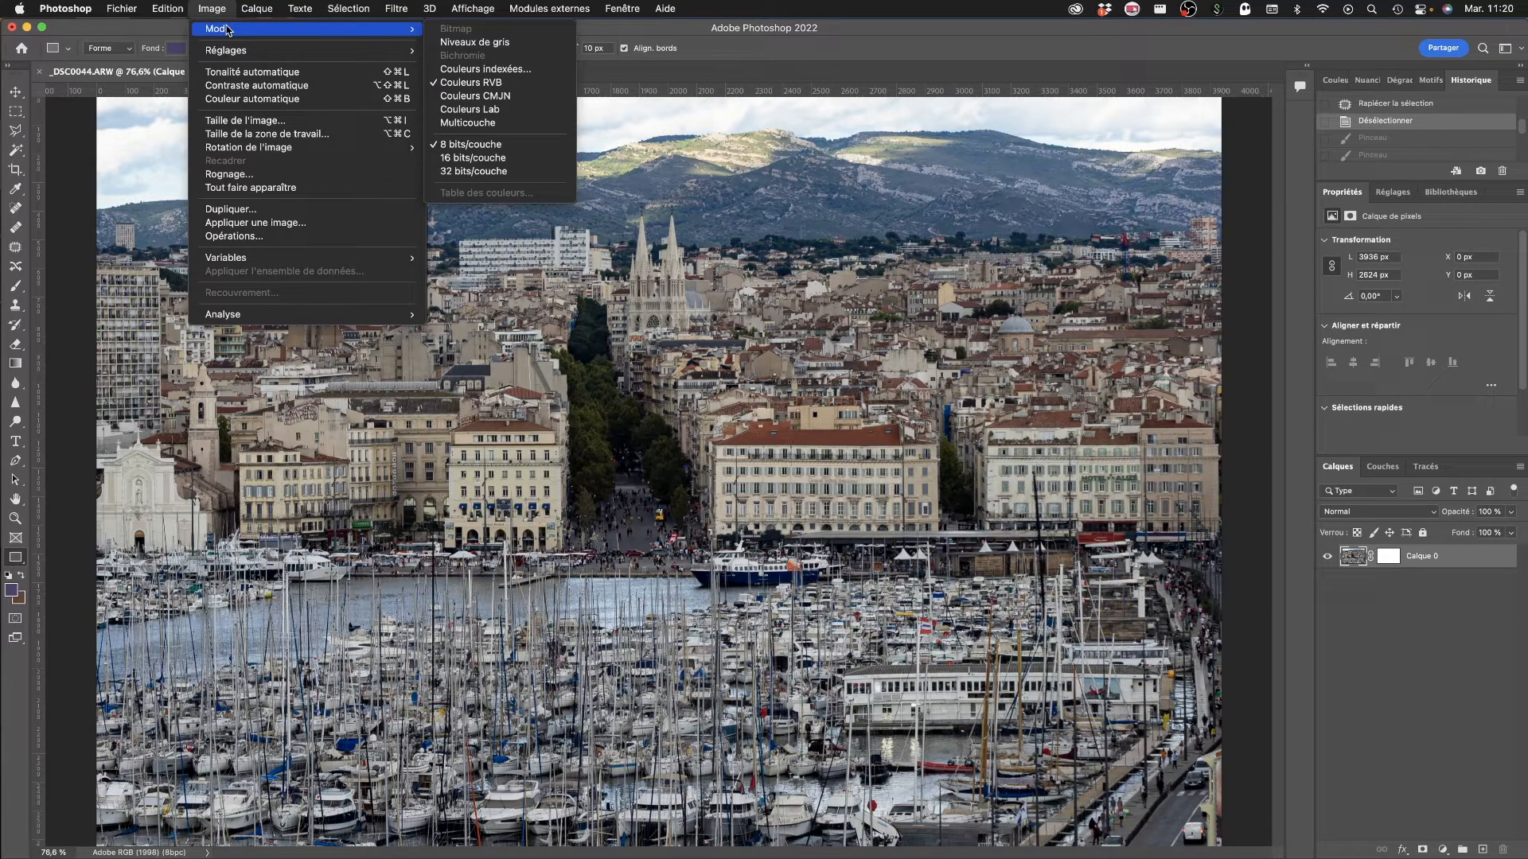
mouse_move(249, 54)
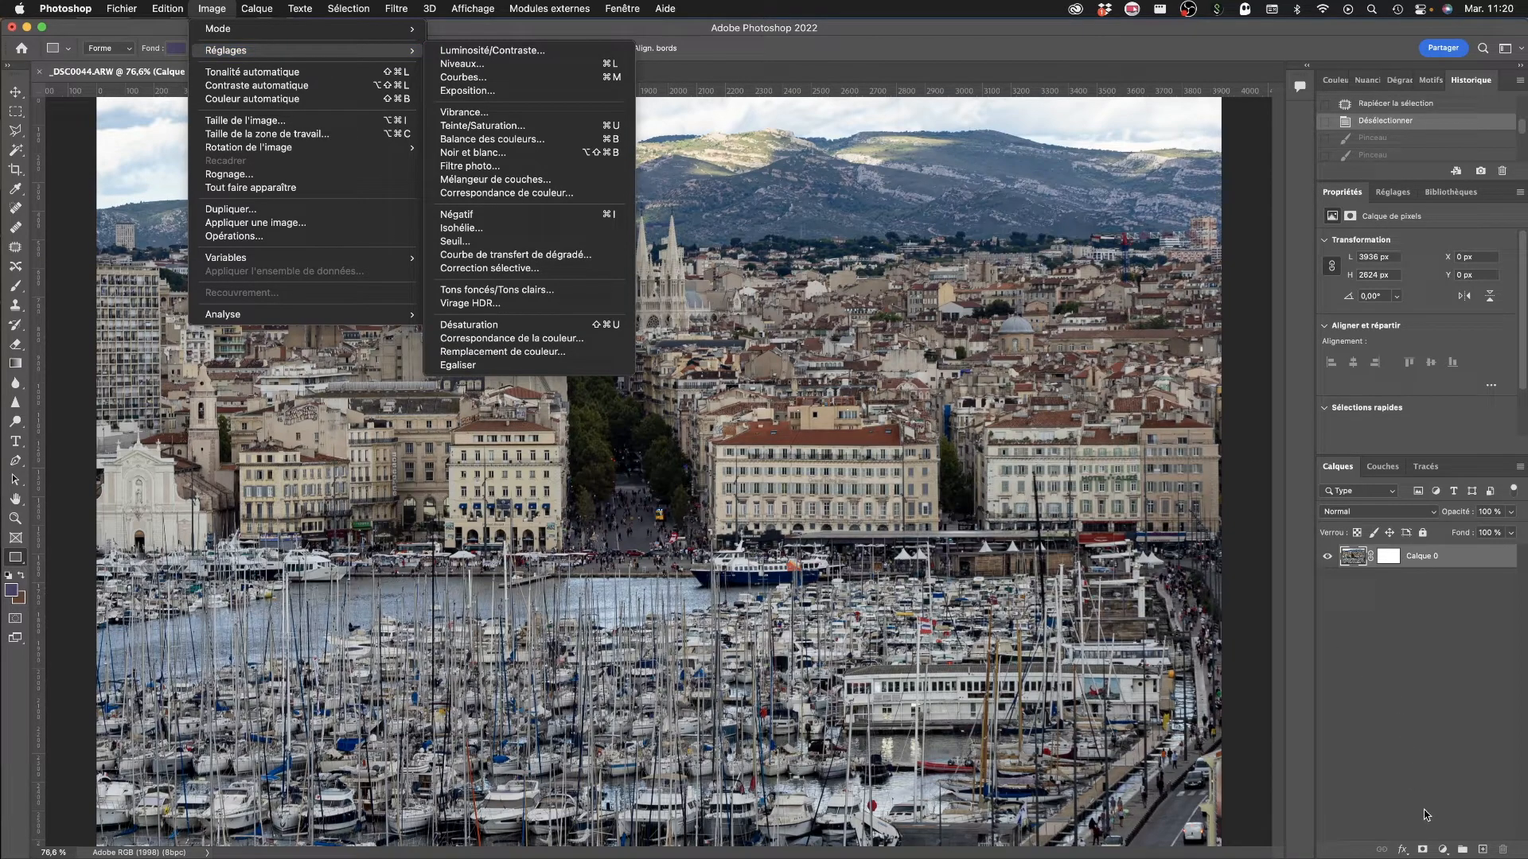
Step: Review the available adjustment layer types, and show the Réglages panel with its adjustments
left_click(1443, 849)
left_click(1443, 850)
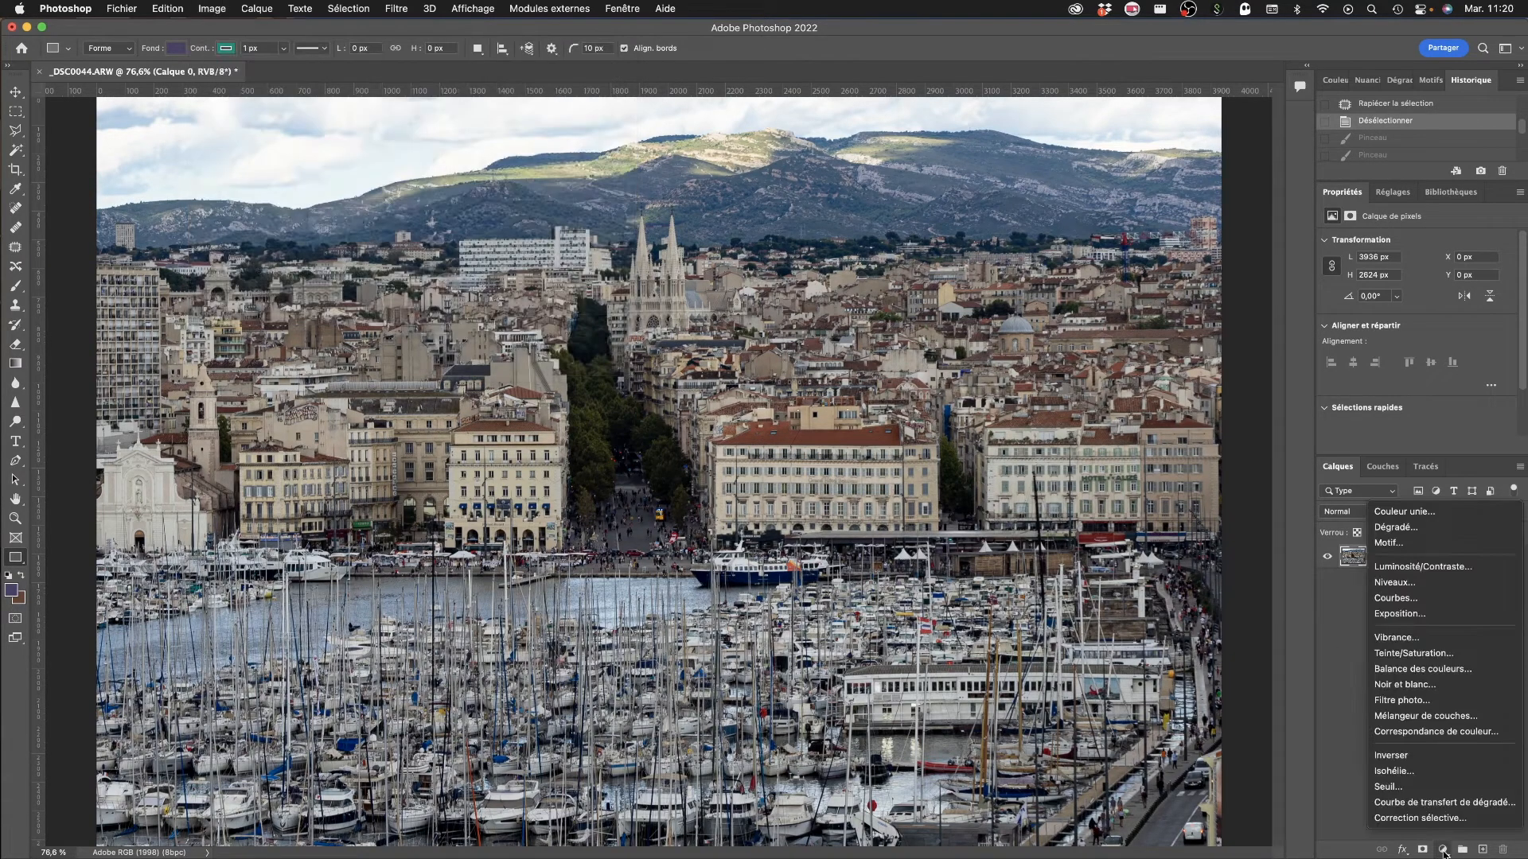
key("Escape")
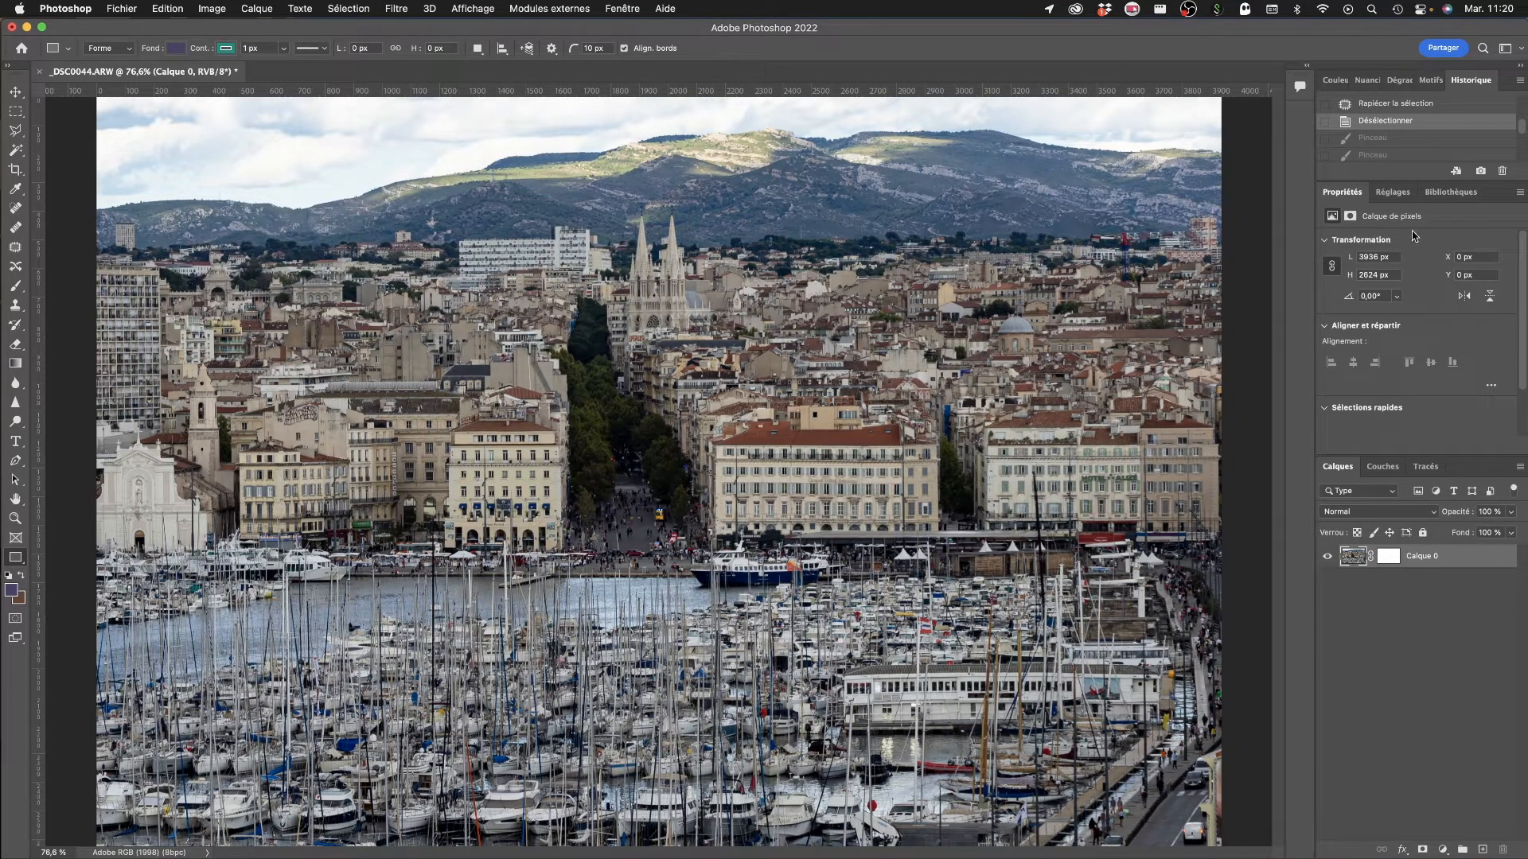
left_click(1394, 192)
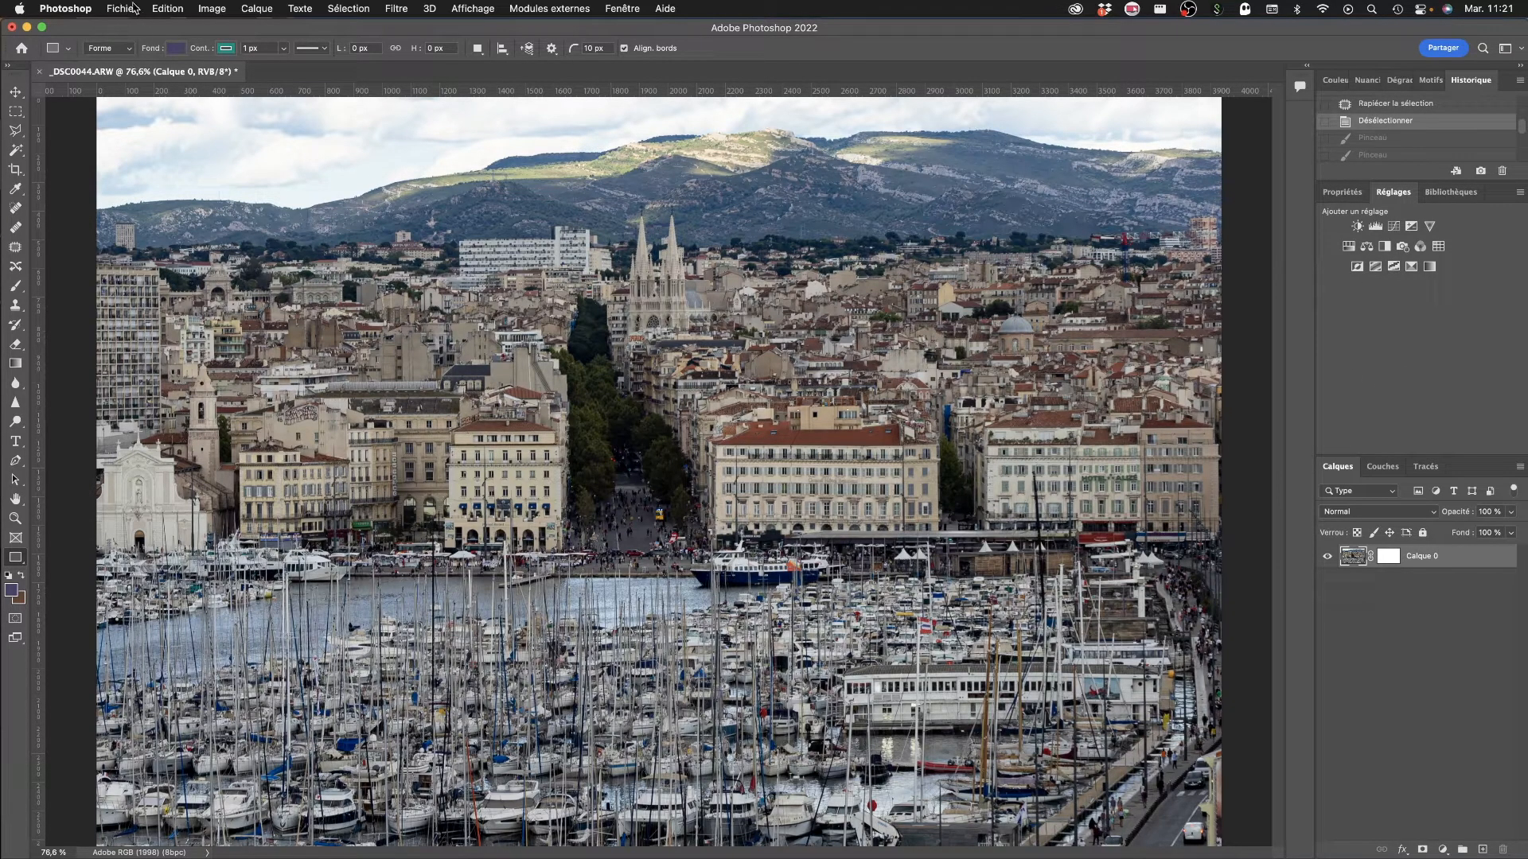
Step: Inspect the image size settings, including dimensions, resolution and resampling, and leave them without applying a change
left_click(220, 9)
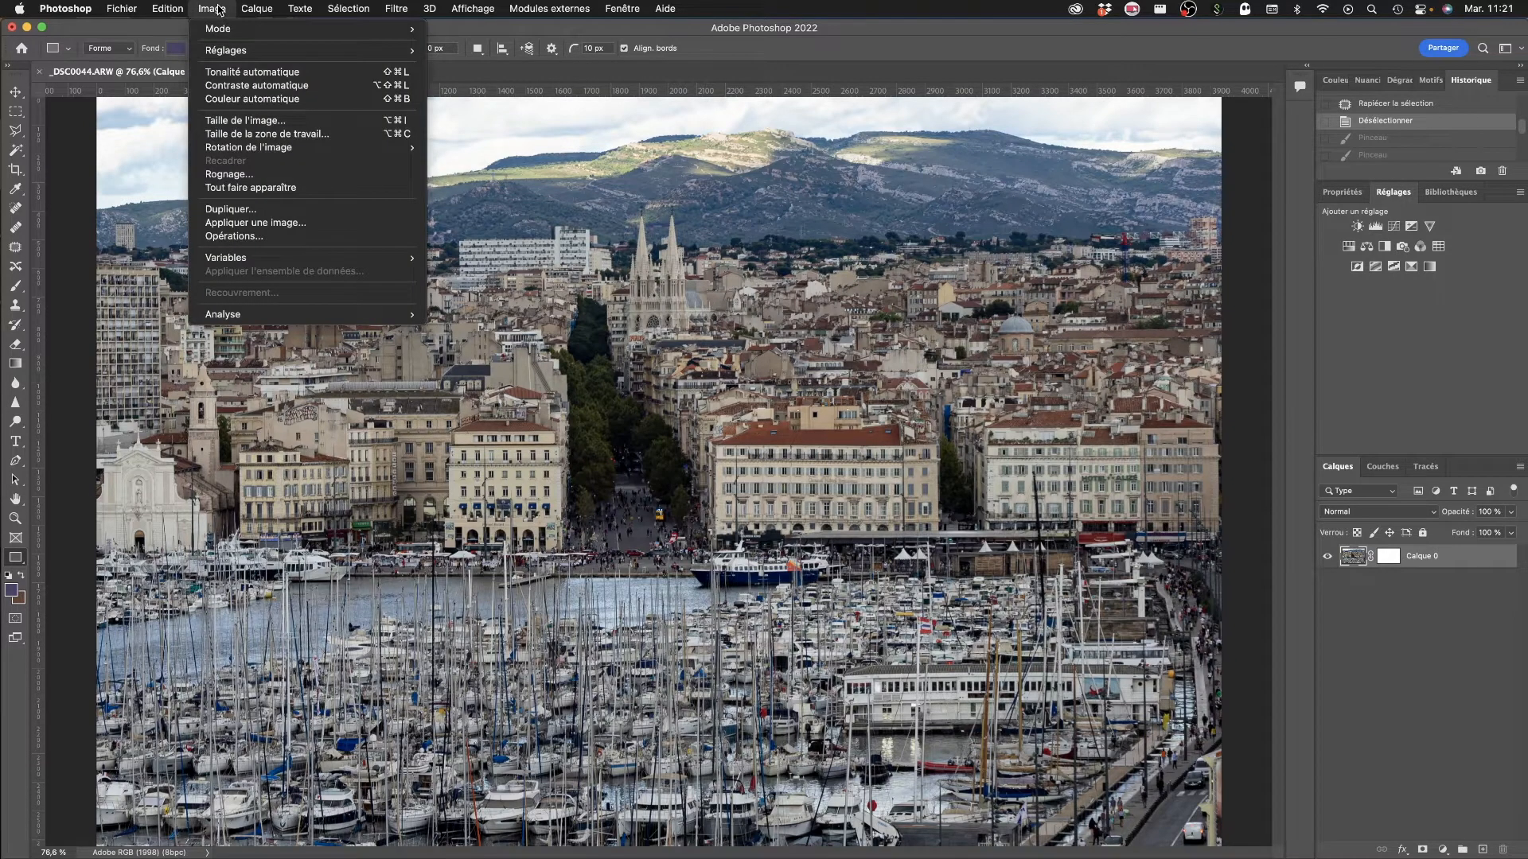
left_click(285, 128)
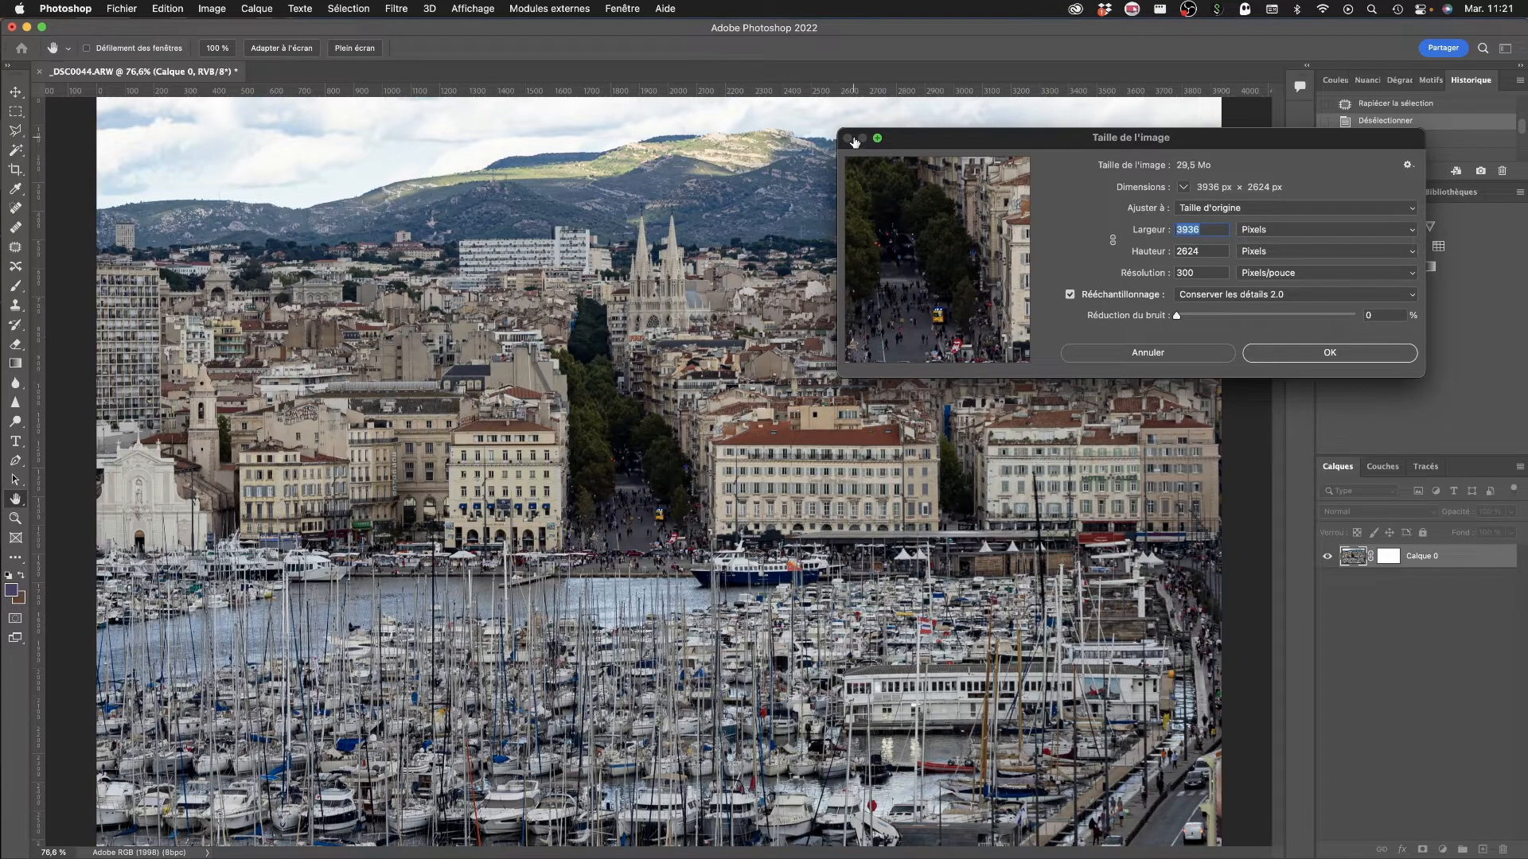
mouse_move(972, 189)
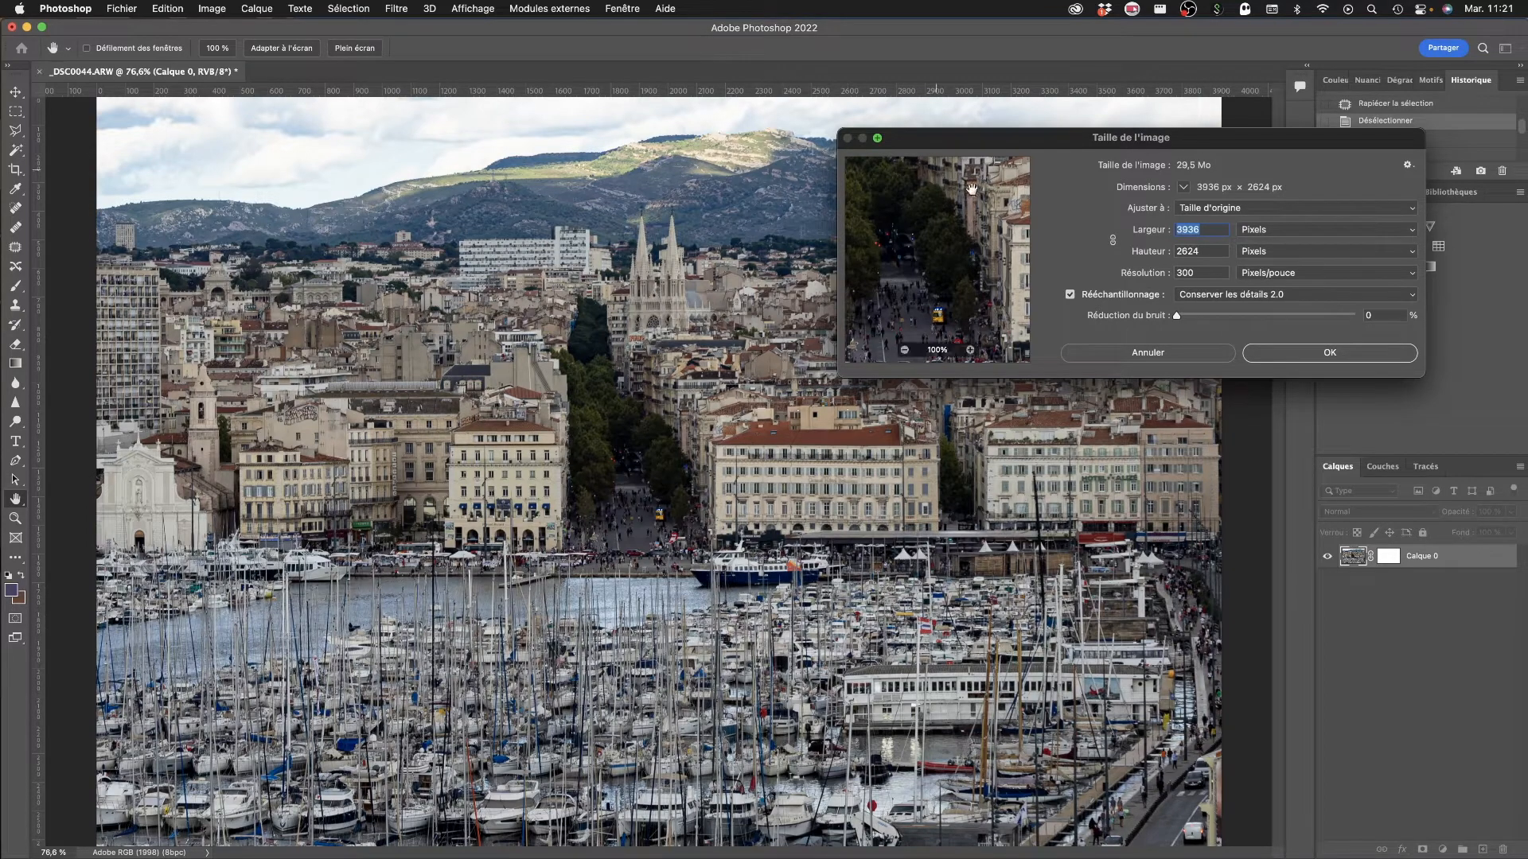
left_click(1152, 355)
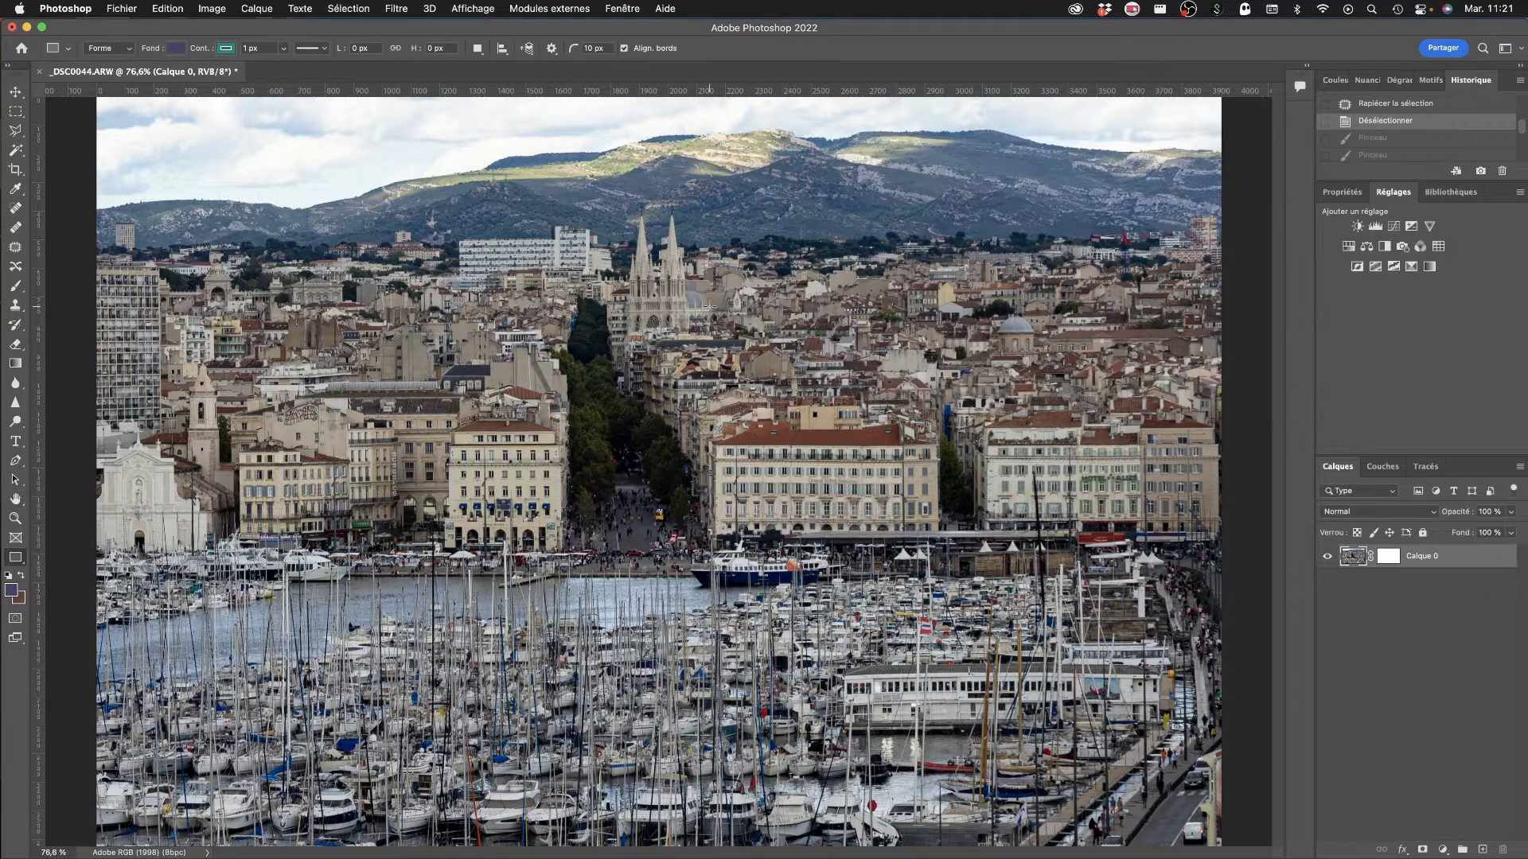
Step: Examine the canvas size settings and the anchor position grid, and look over the available layer commands
left_click(210, 9)
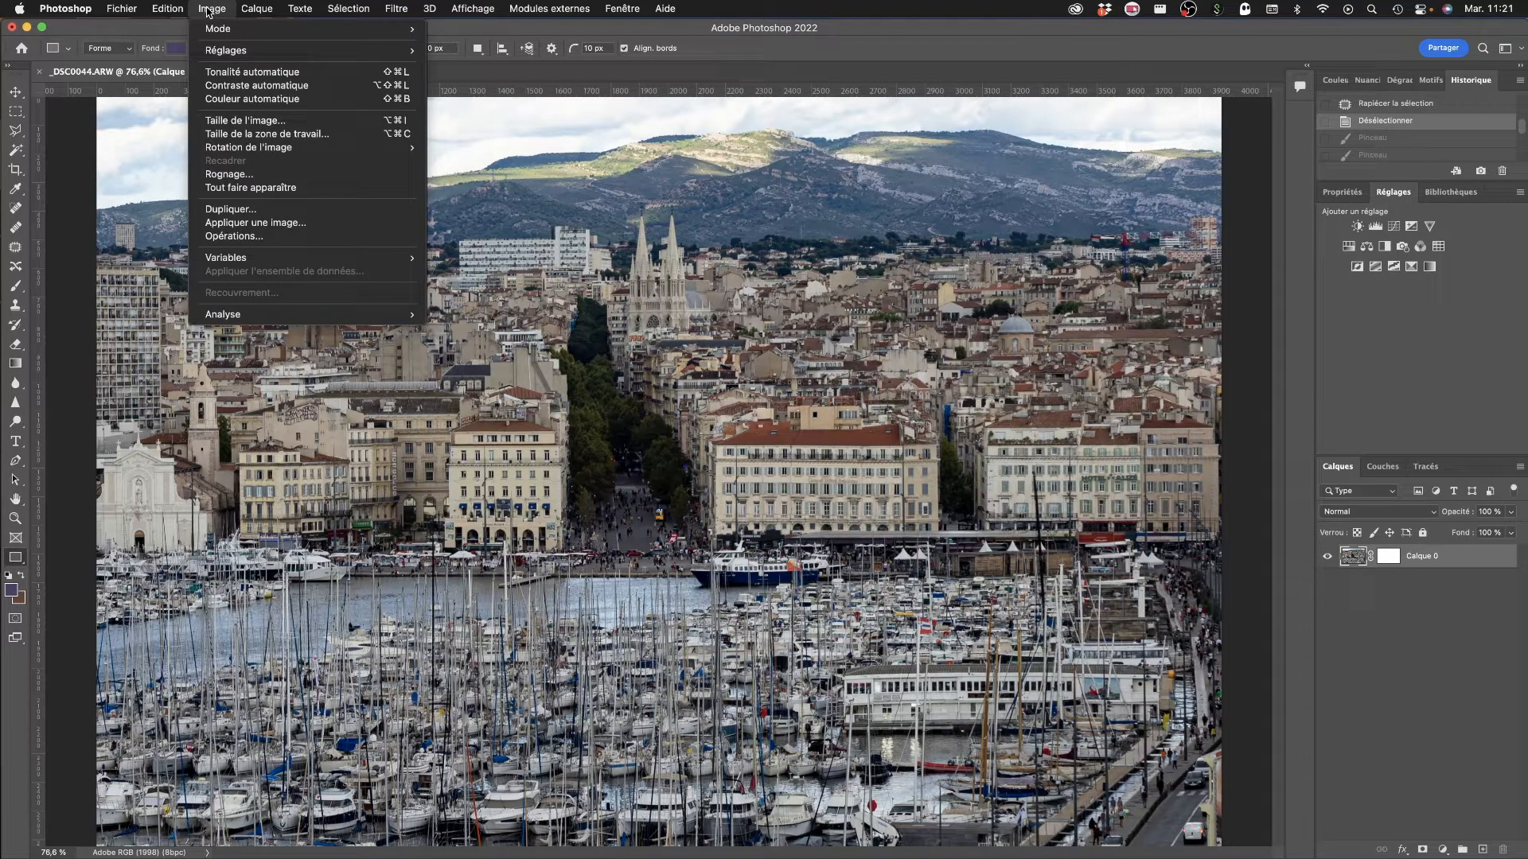
left_click(321, 136)
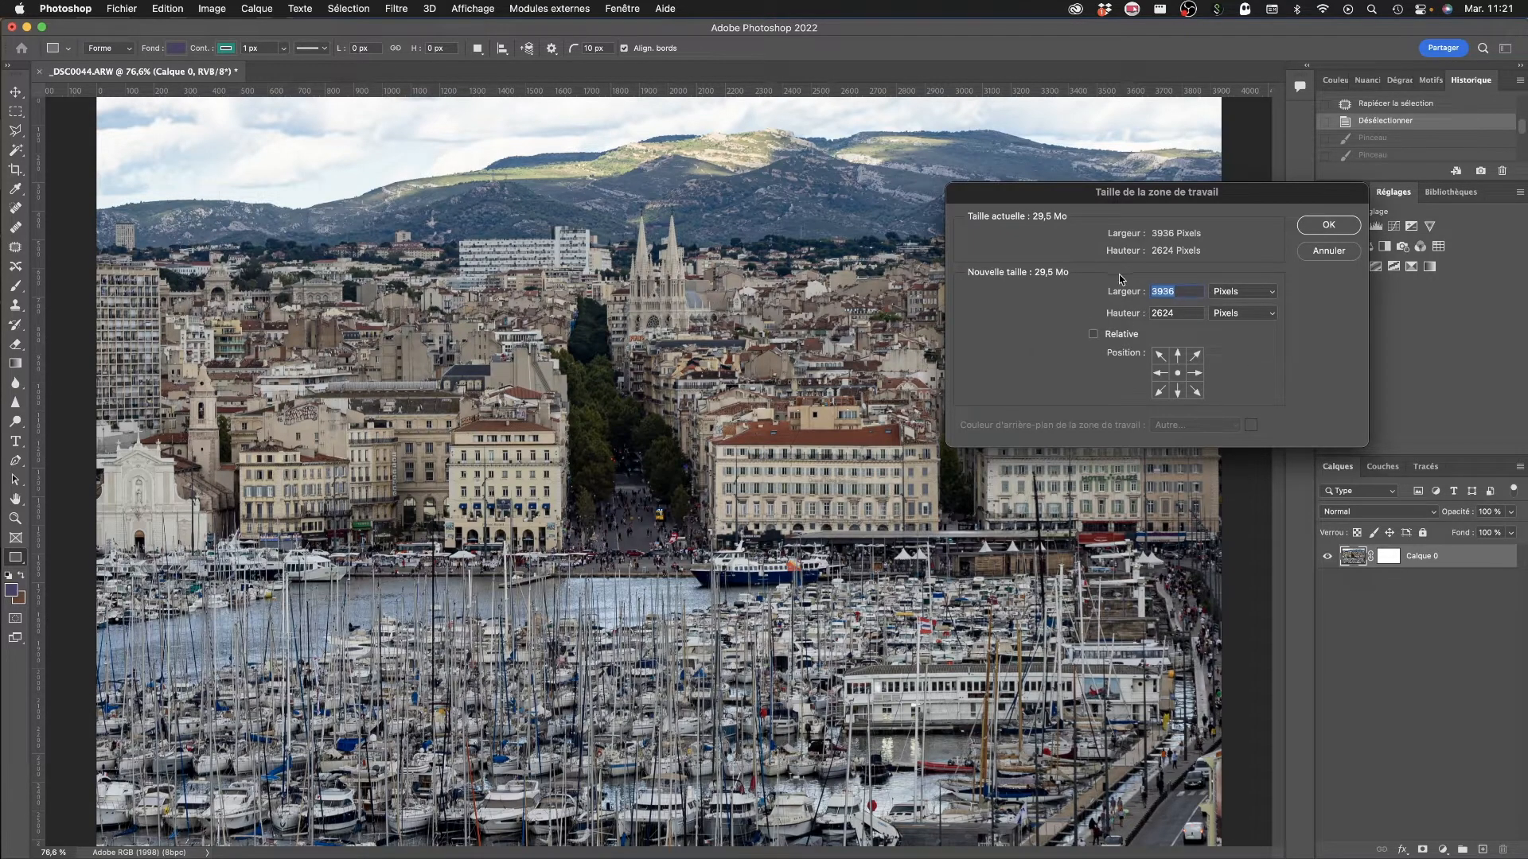
left_click(1178, 356)
left_click(1331, 228)
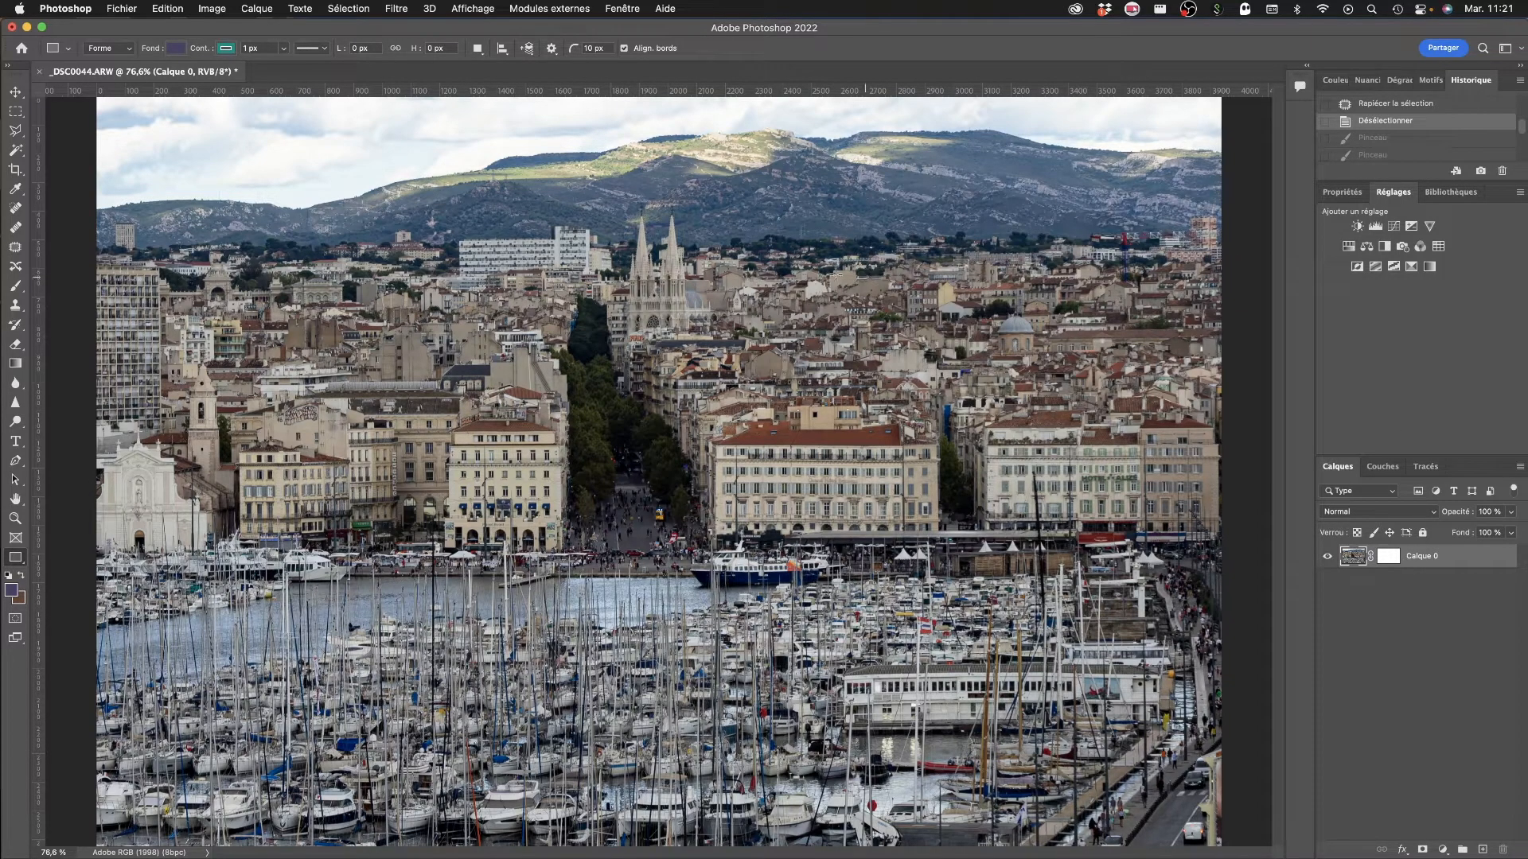
left_click(213, 9)
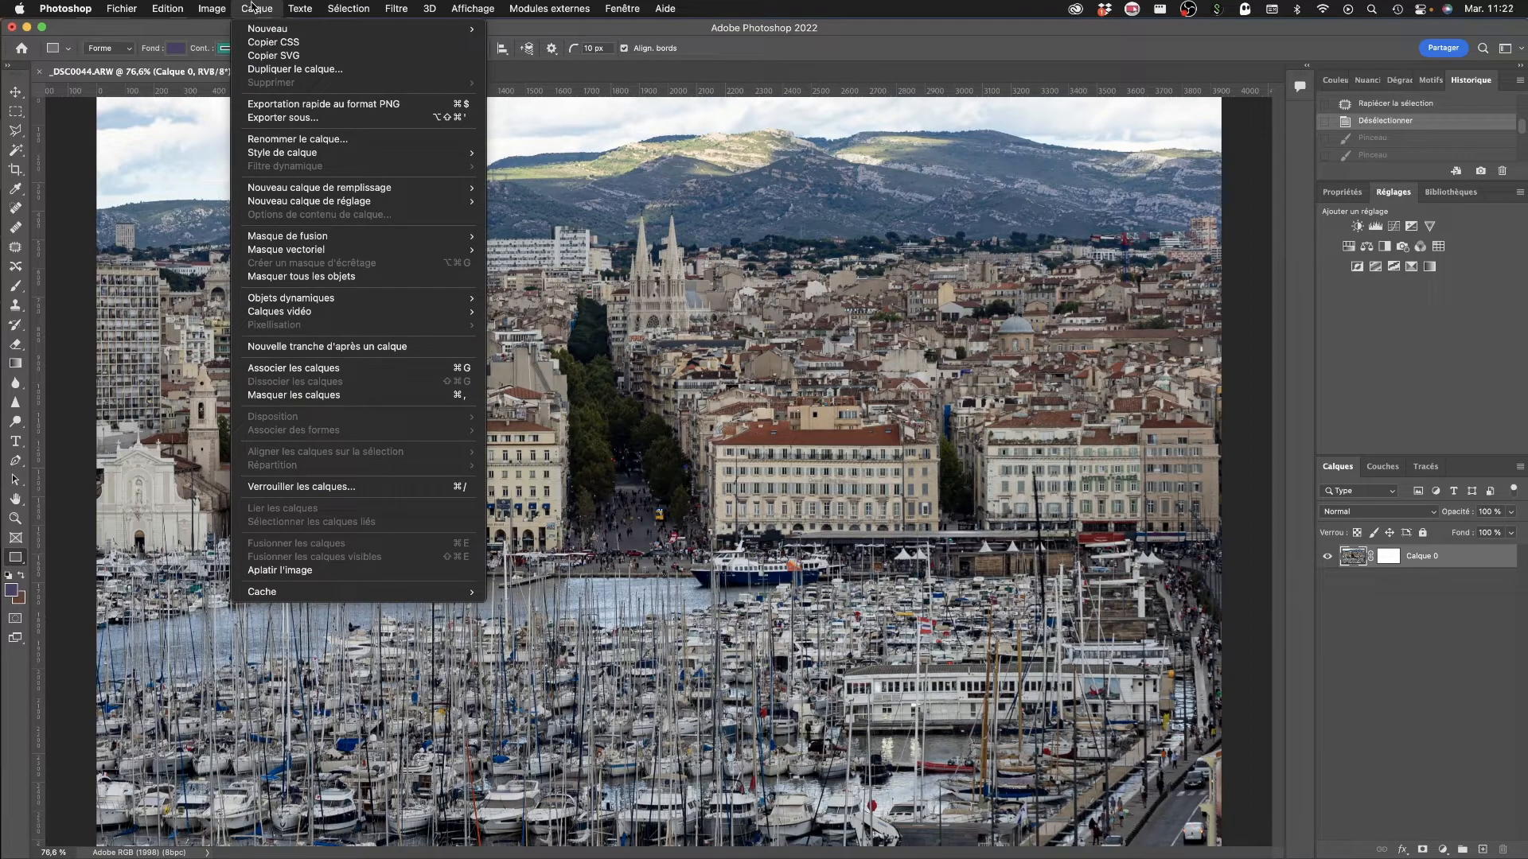
left_click(253, 8)
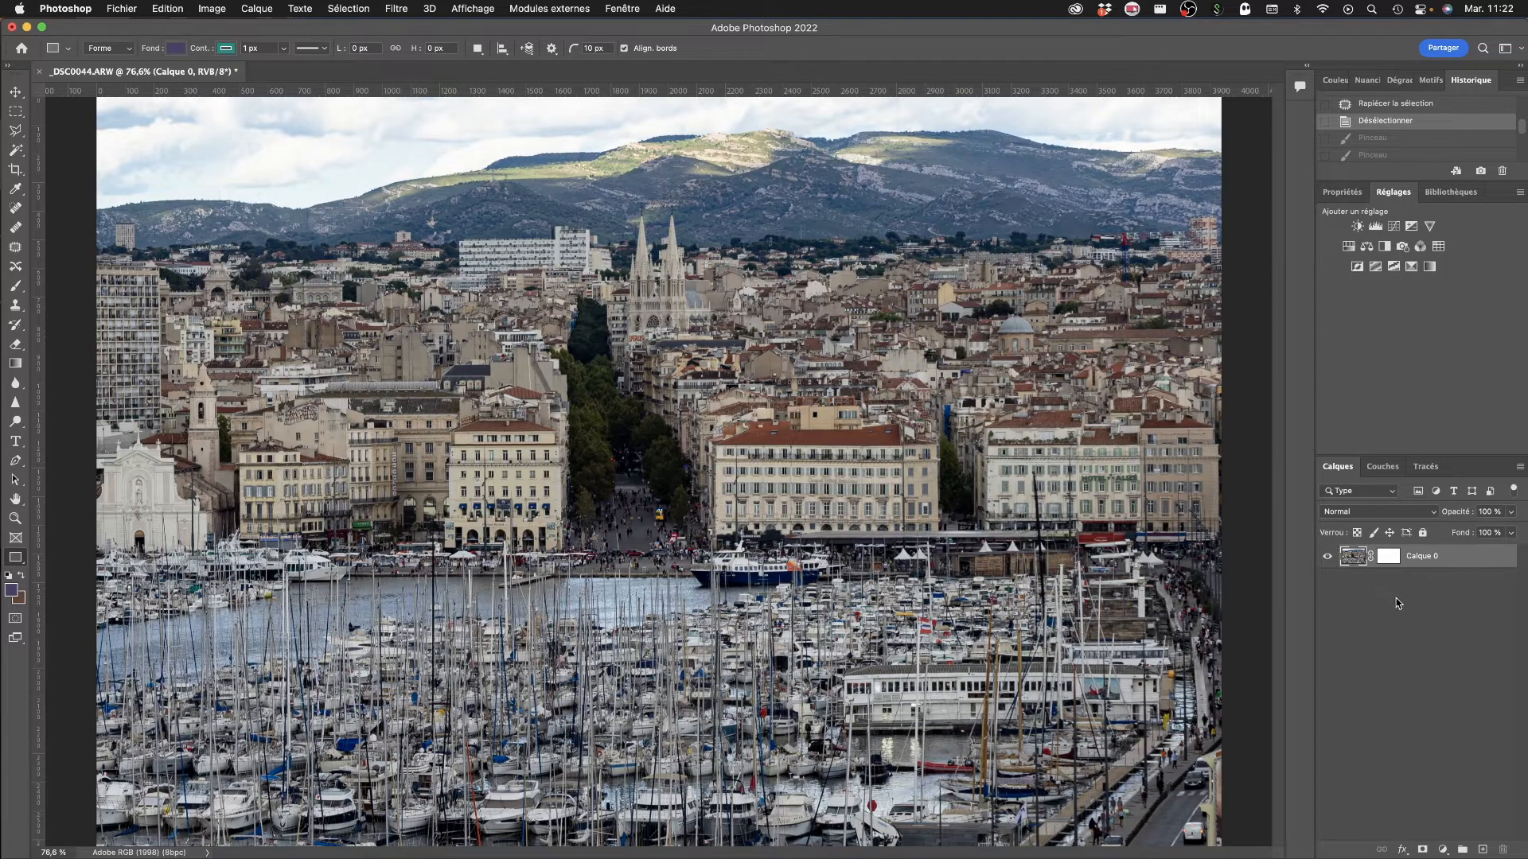
Step: Add a new empty layer above the photo, and toggle the photo layer's visibility to show the transparent background
left_click(1485, 851)
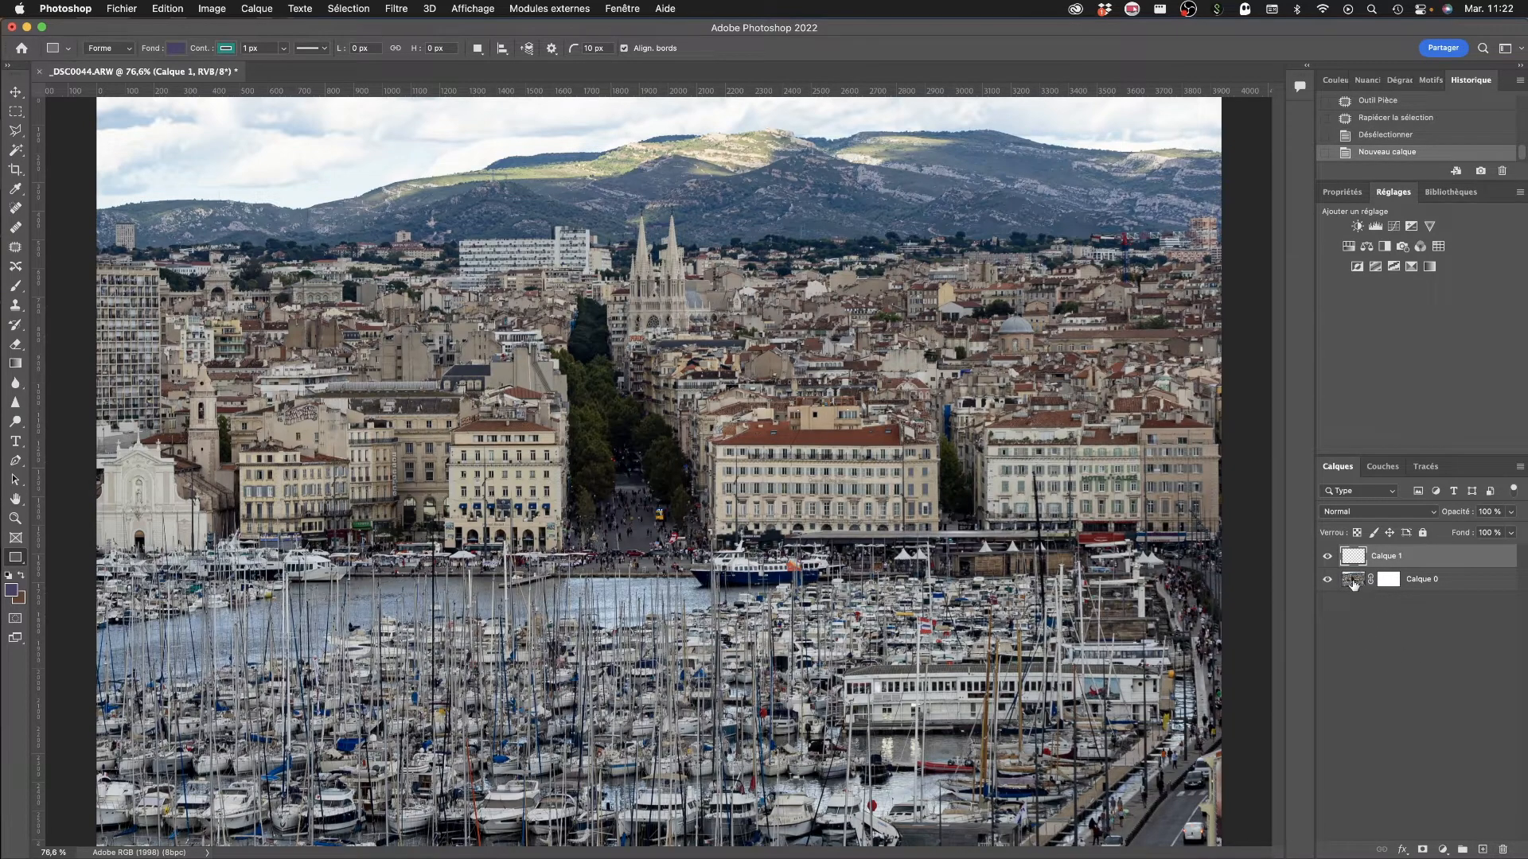
left_click(1328, 580)
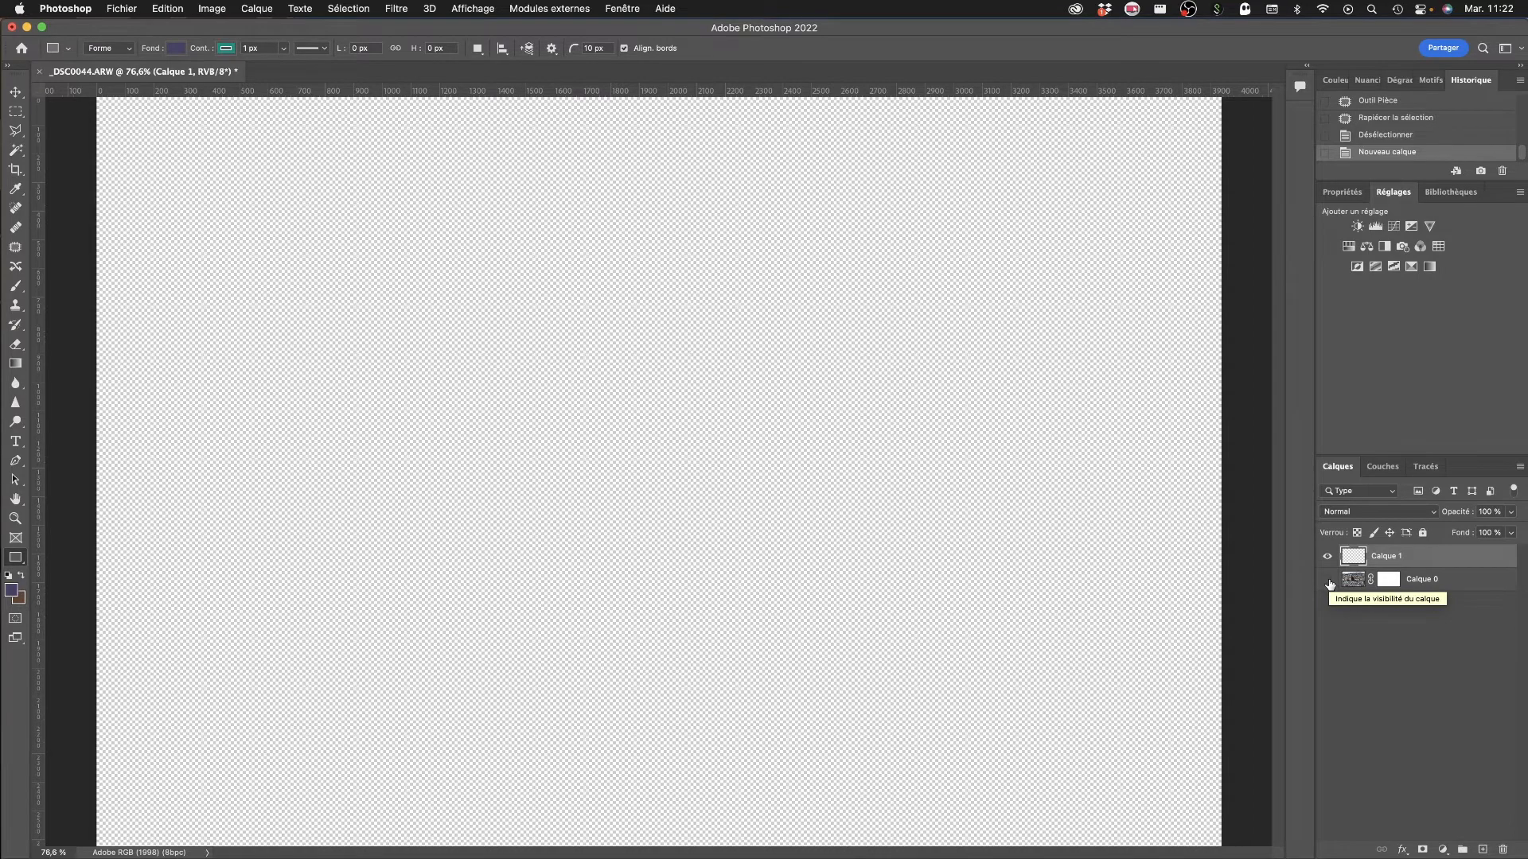
left_click(1328, 581)
left_click(1328, 581)
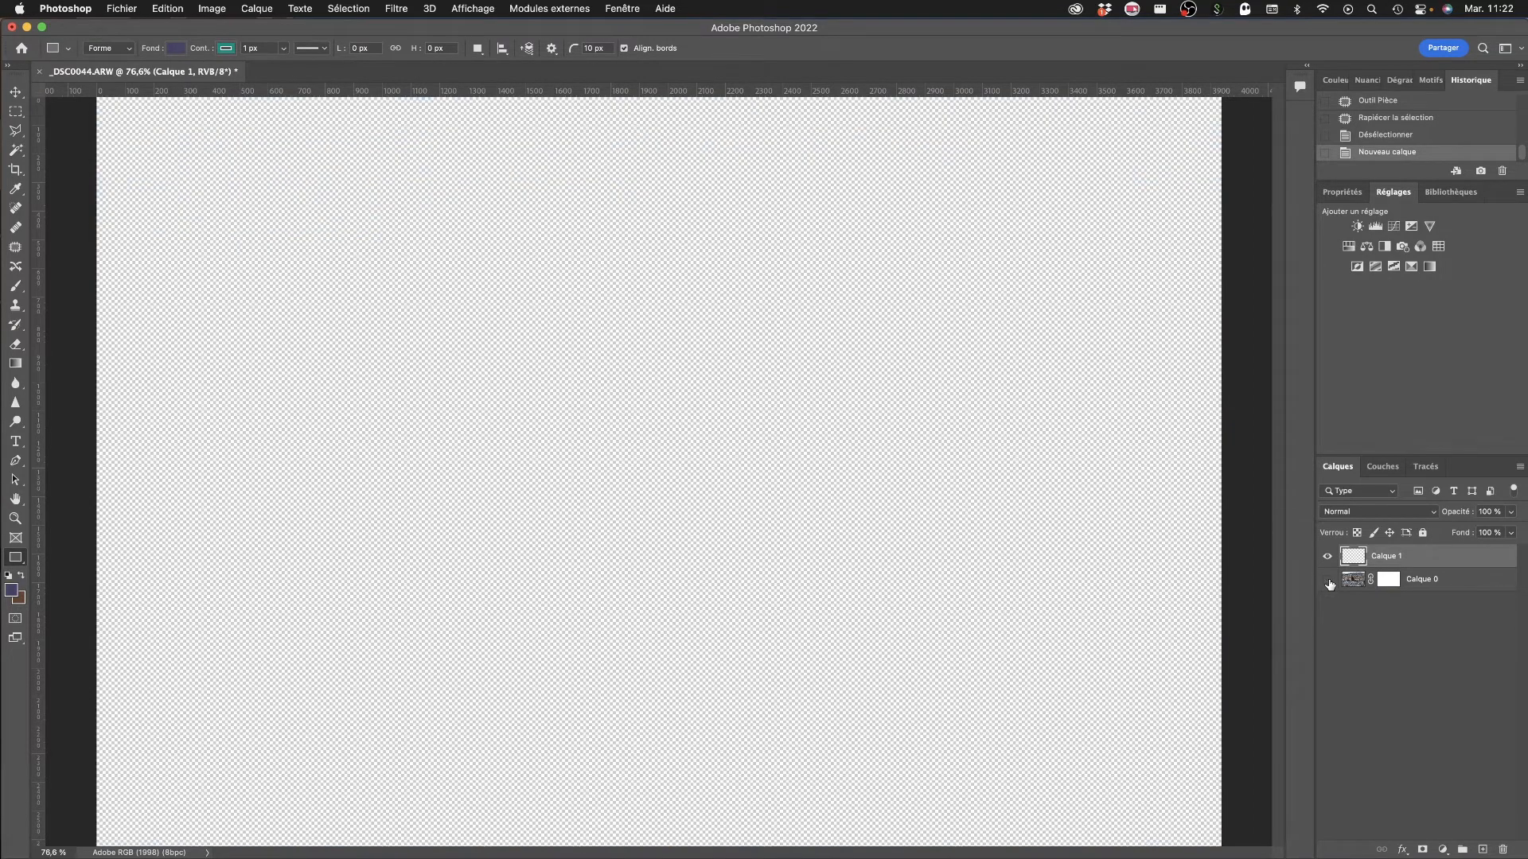
left_click(1328, 581)
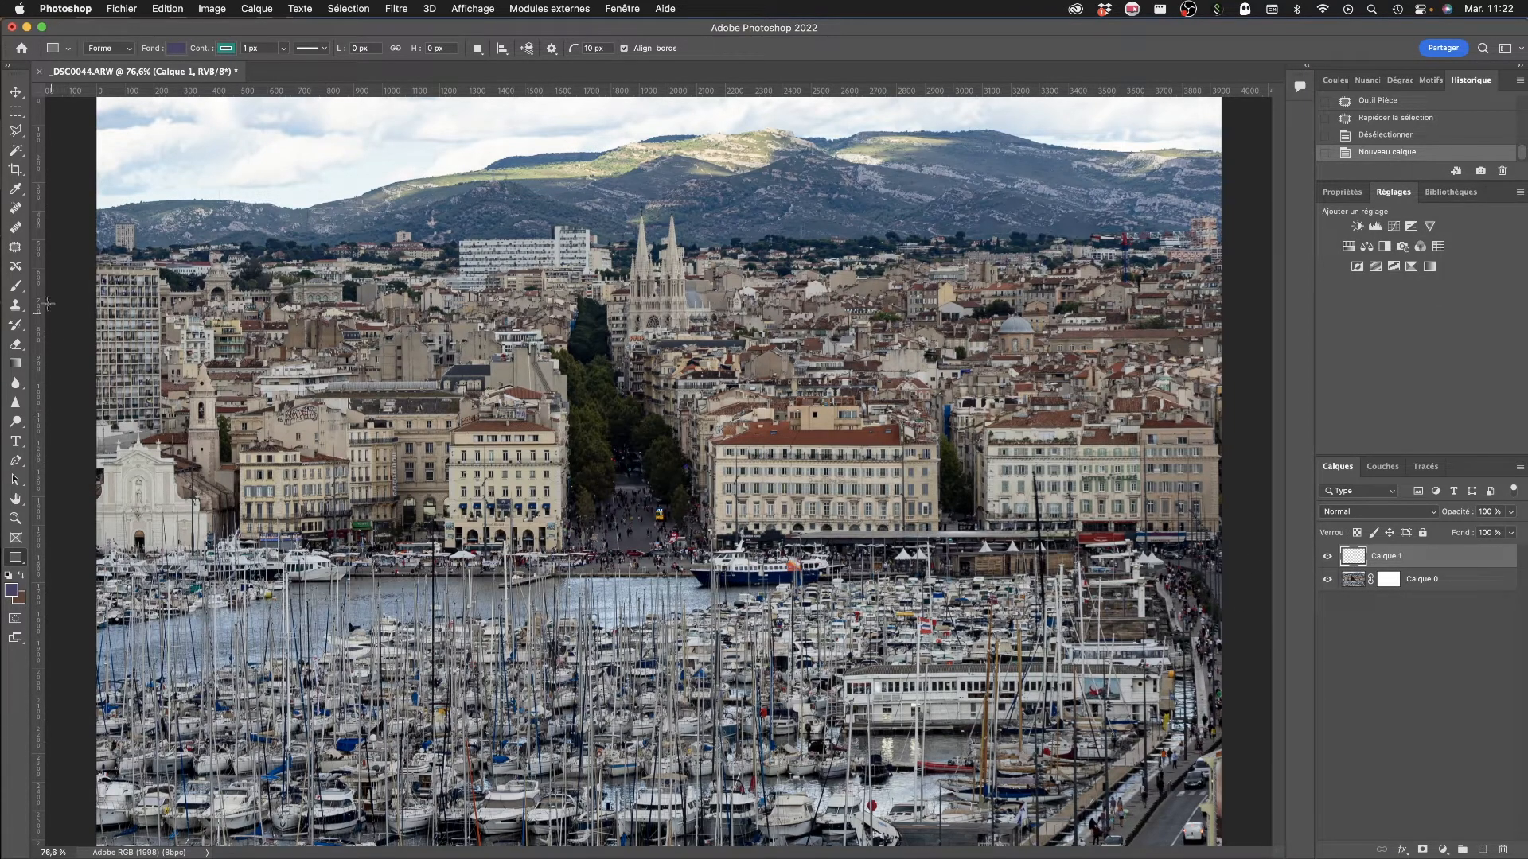
Step: Paint a broad purple patch across the city rooftops on the new layer with the Brush tool
left_click(15, 287)
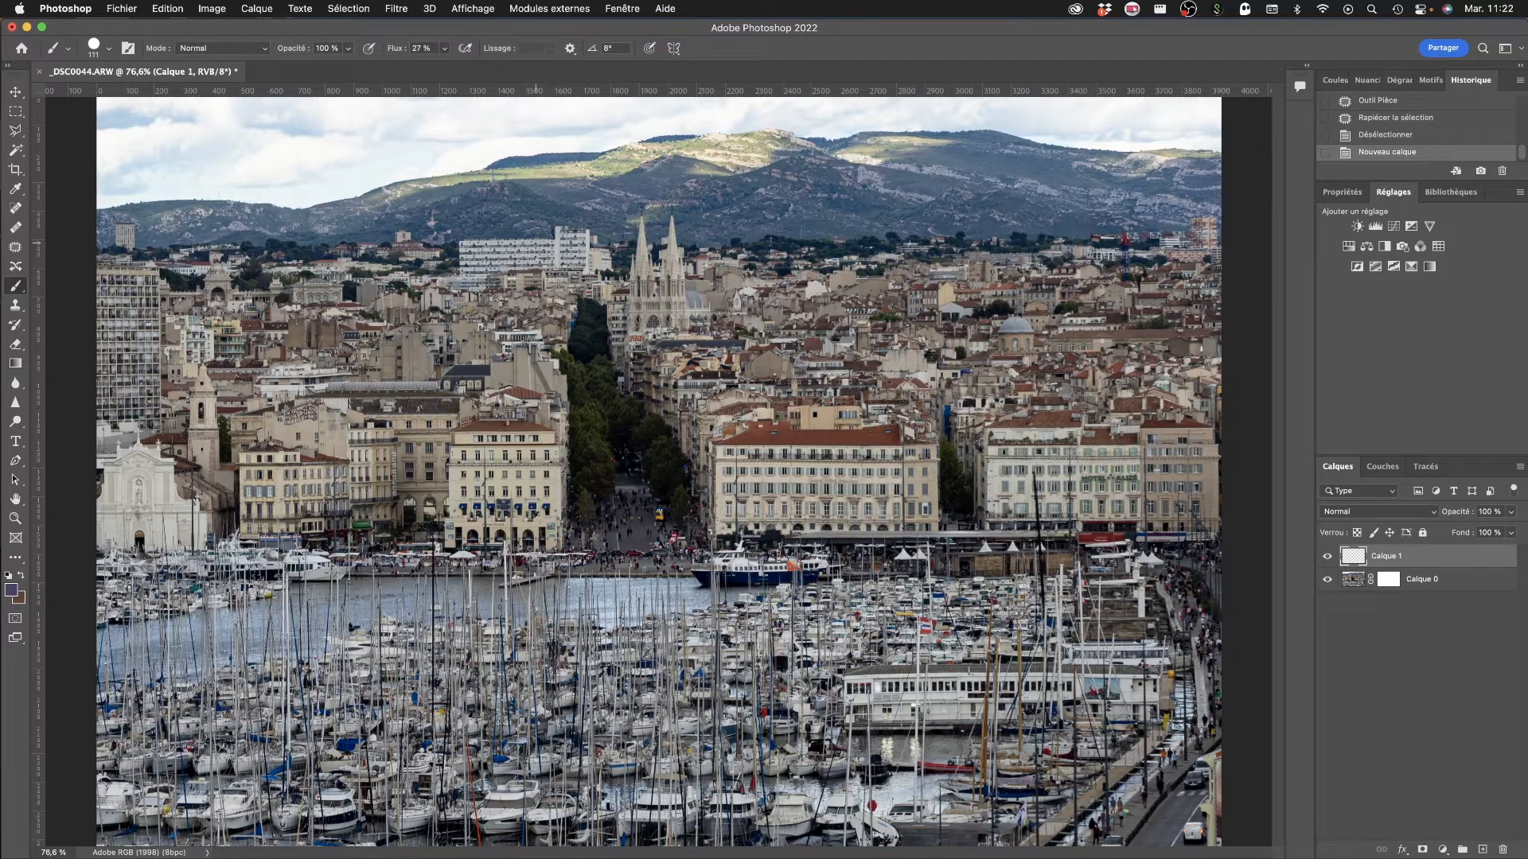
mouse_move(535, 233)
left_mouse_down()
mouse_move(756, 242)
mouse_move(433, 258)
mouse_move(795, 251)
mouse_move(350, 298)
mouse_move(418, 339)
mouse_move(358, 350)
mouse_move(764, 368)
mouse_move(716, 374)
left_mouse_up()
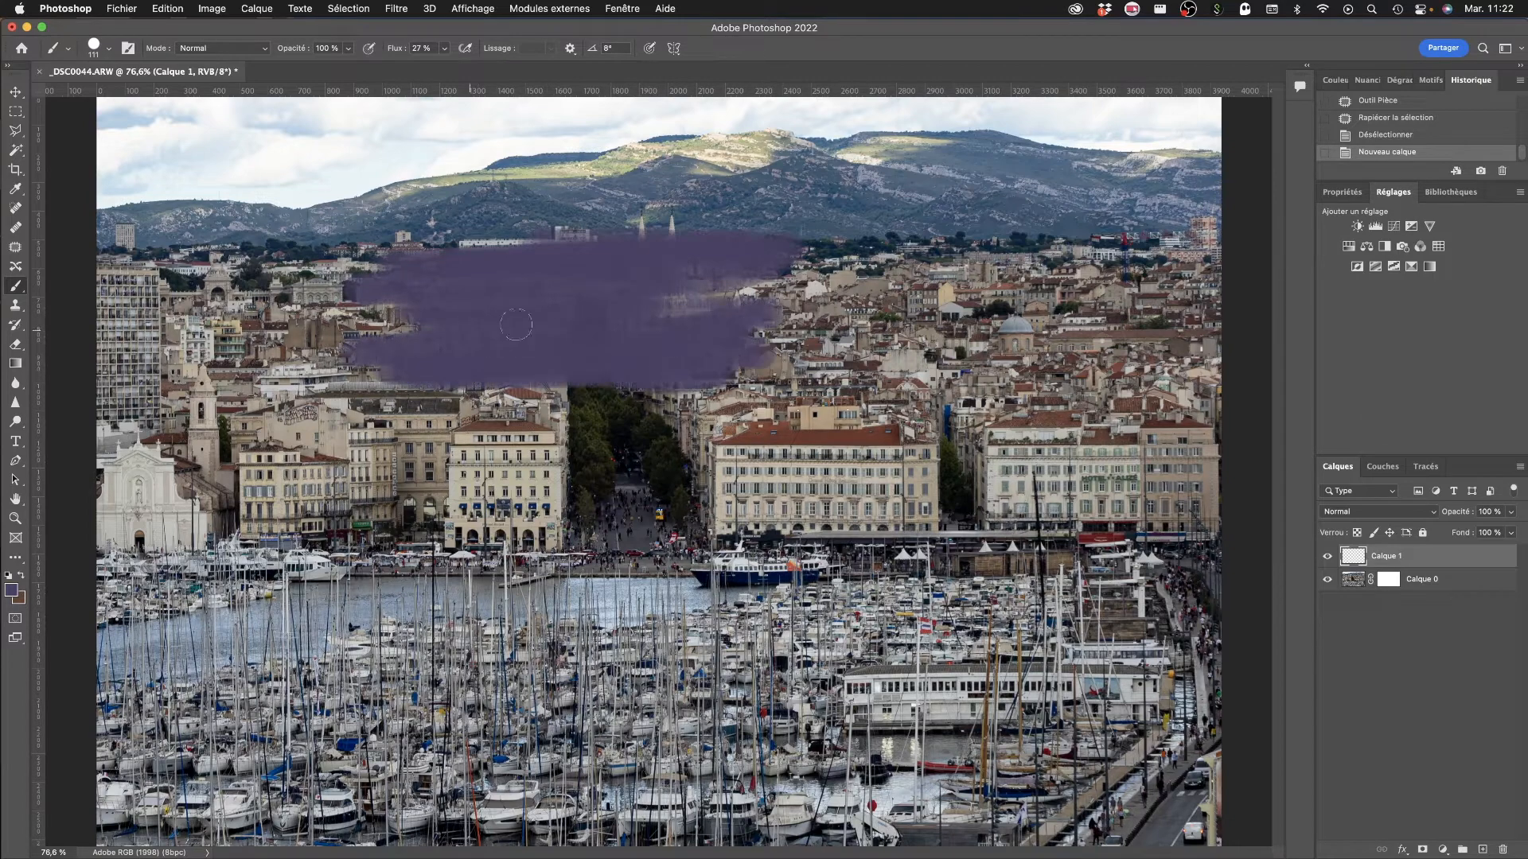
mouse_move(515, 324)
left_mouse_down()
mouse_move(631, 305)
mouse_move(490, 287)
mouse_move(693, 264)
mouse_move(446, 305)
mouse_move(688, 285)
mouse_move(547, 303)
left_mouse_up()
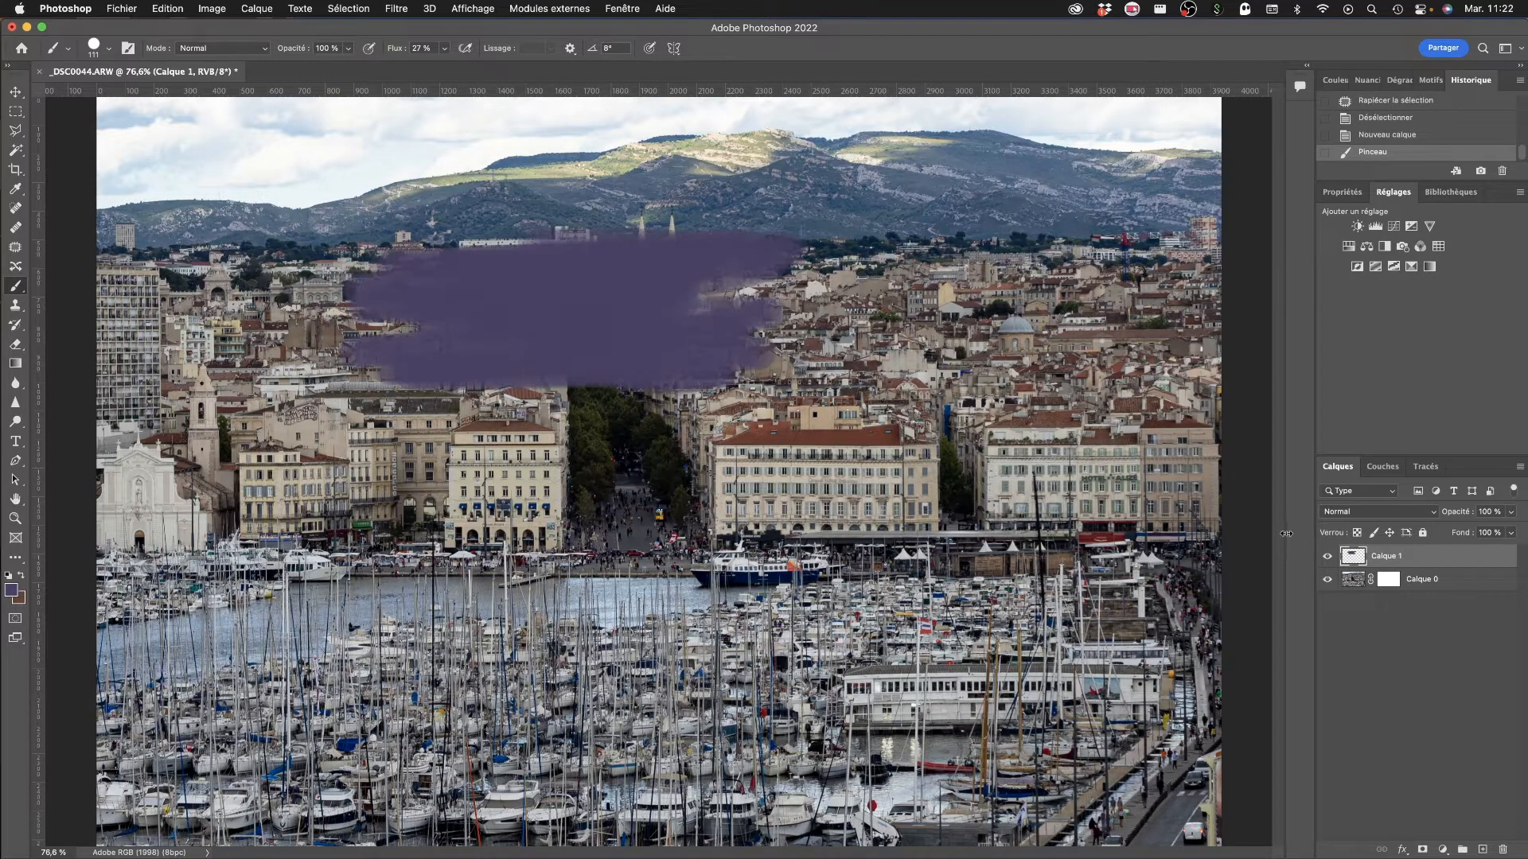
Step: Hide and show the painted layer to compare it with the photo, and delete it
left_click(1327, 556)
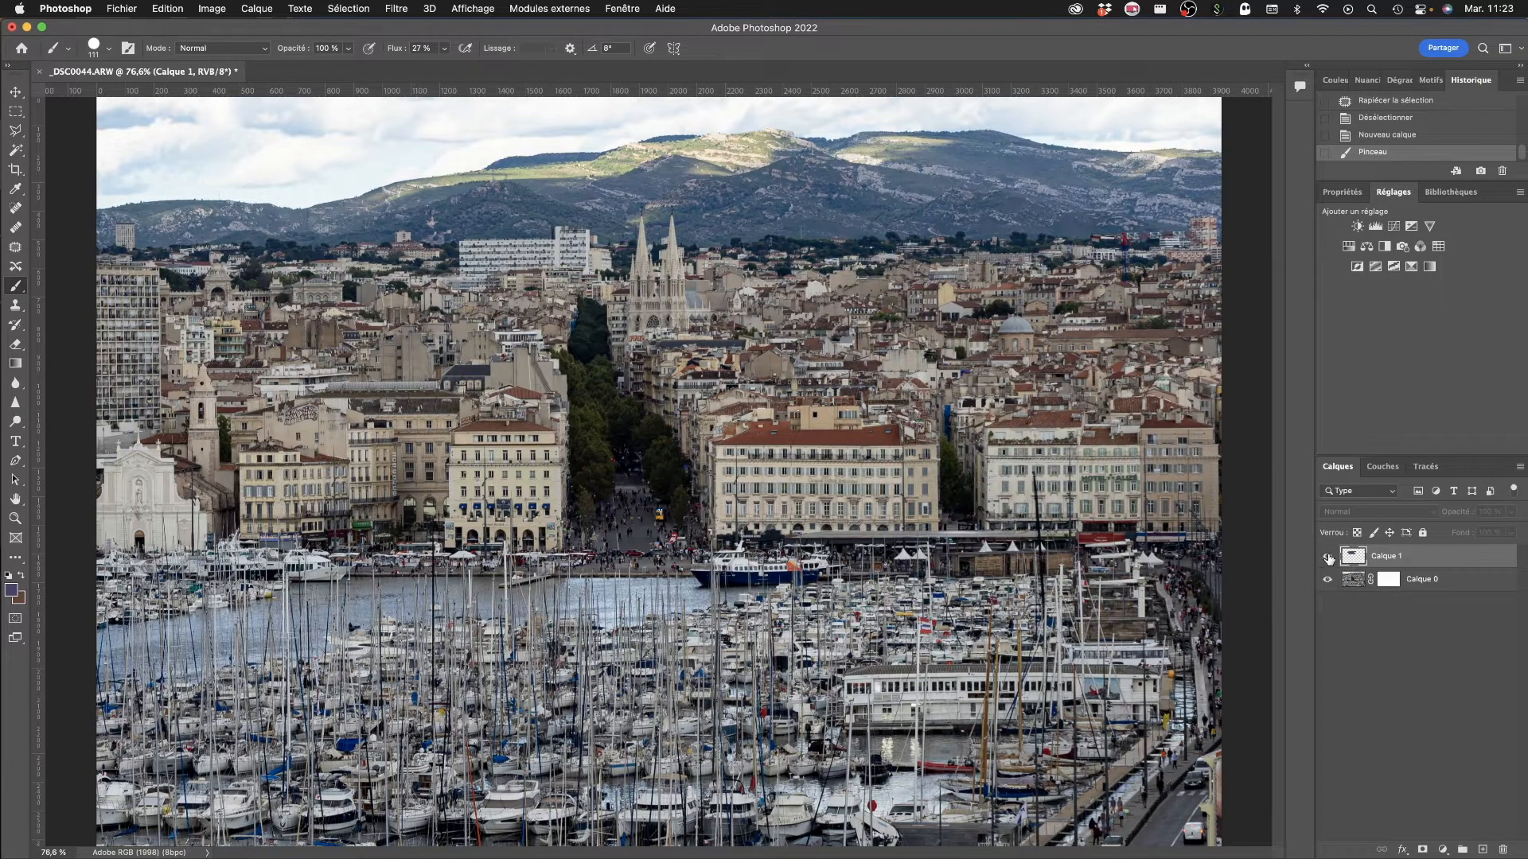
left_click(1327, 556)
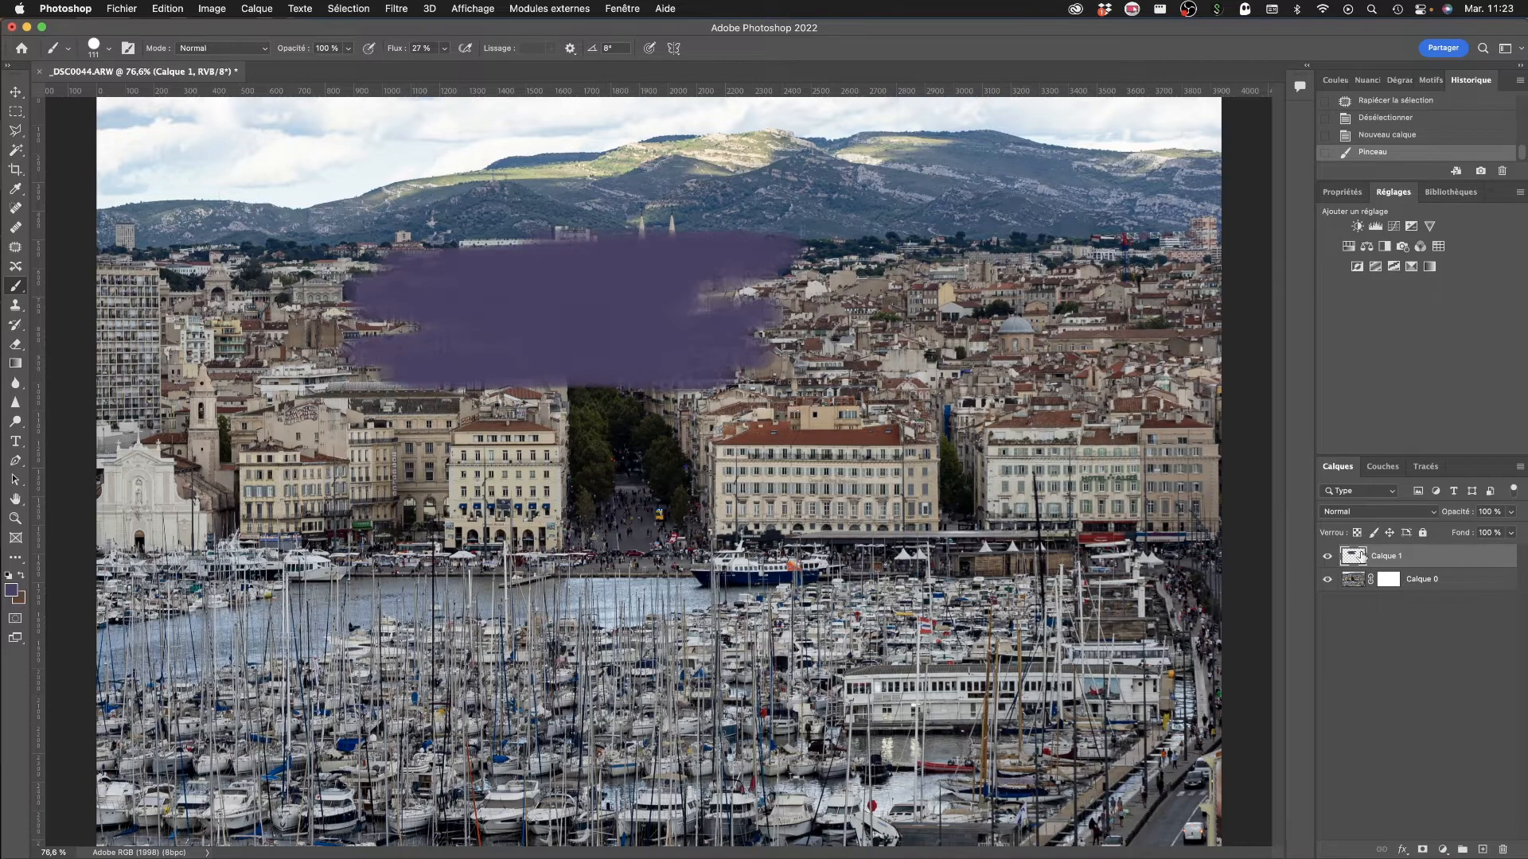
mouse_move(1356, 558)
left_mouse_down()
mouse_move(1401, 686)
mouse_move(1503, 850)
left_mouse_up()
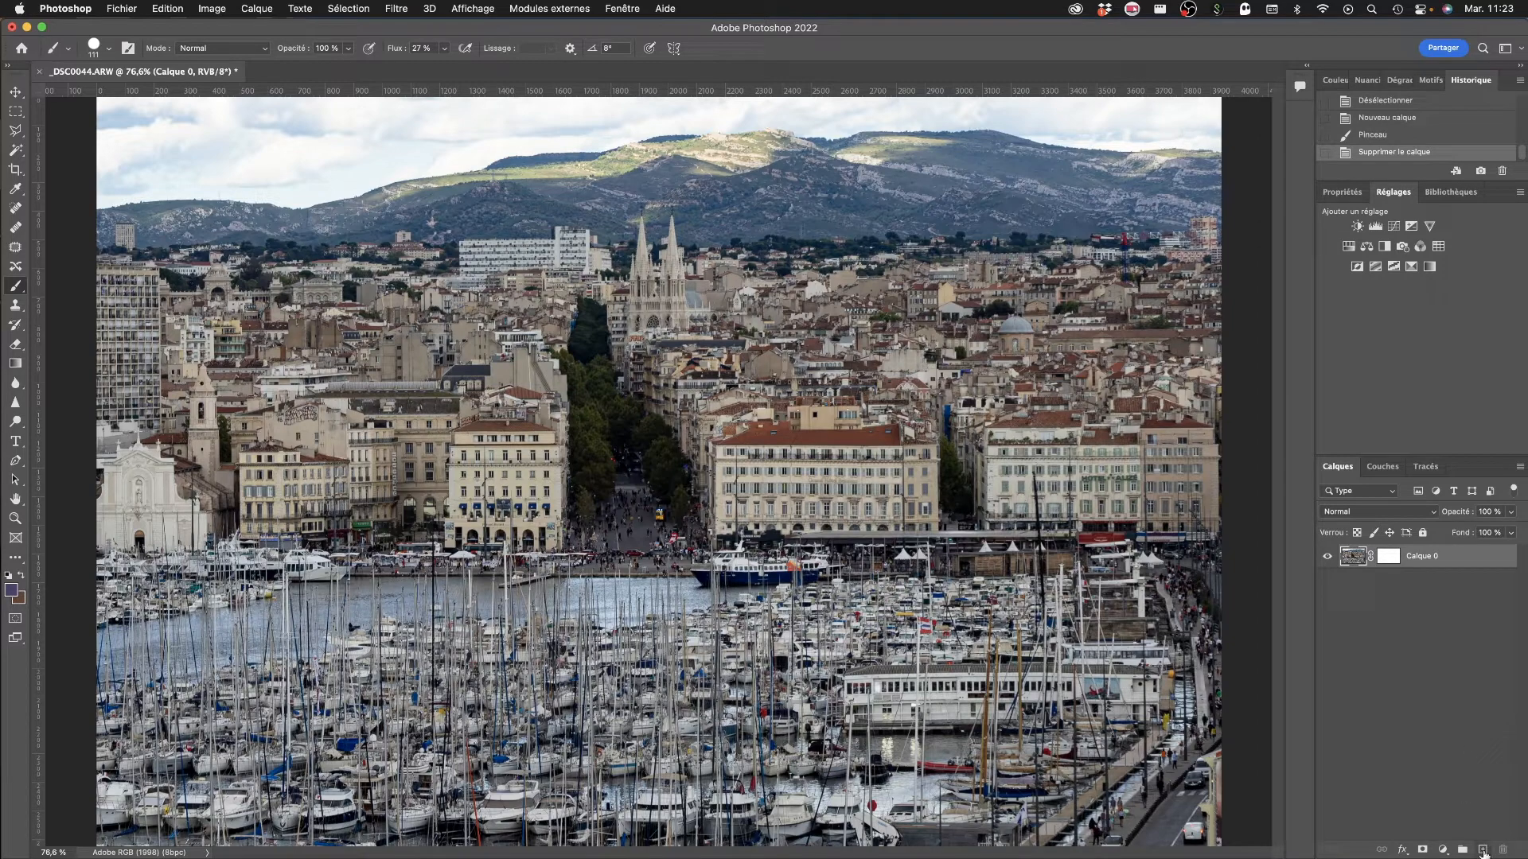
Step: Add a new empty layer above the photo and a Niveaux adjustment layer on top of it
left_click(1481, 850)
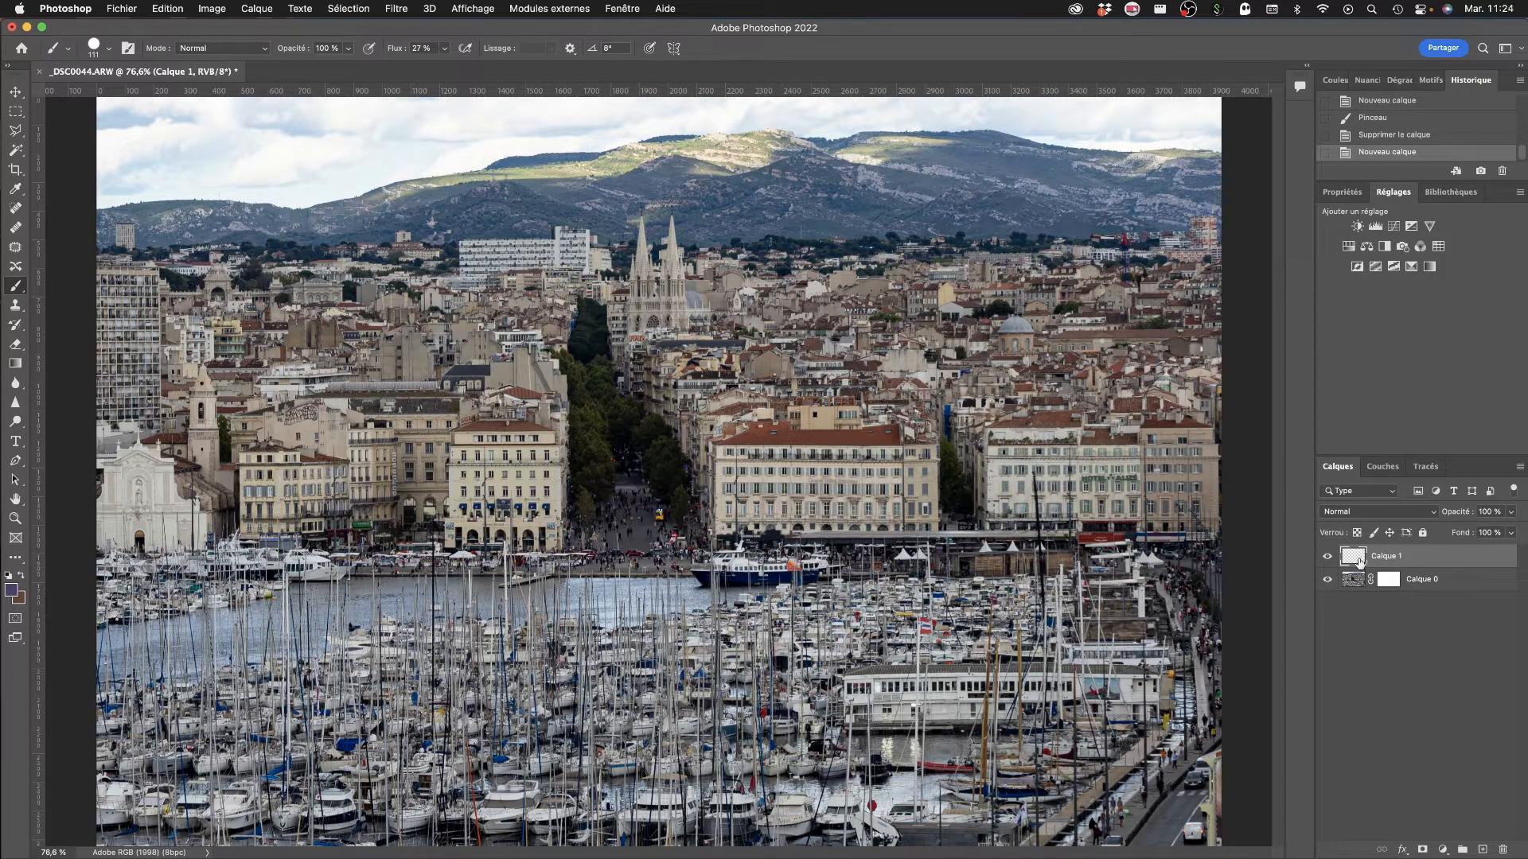
left_click(1443, 849)
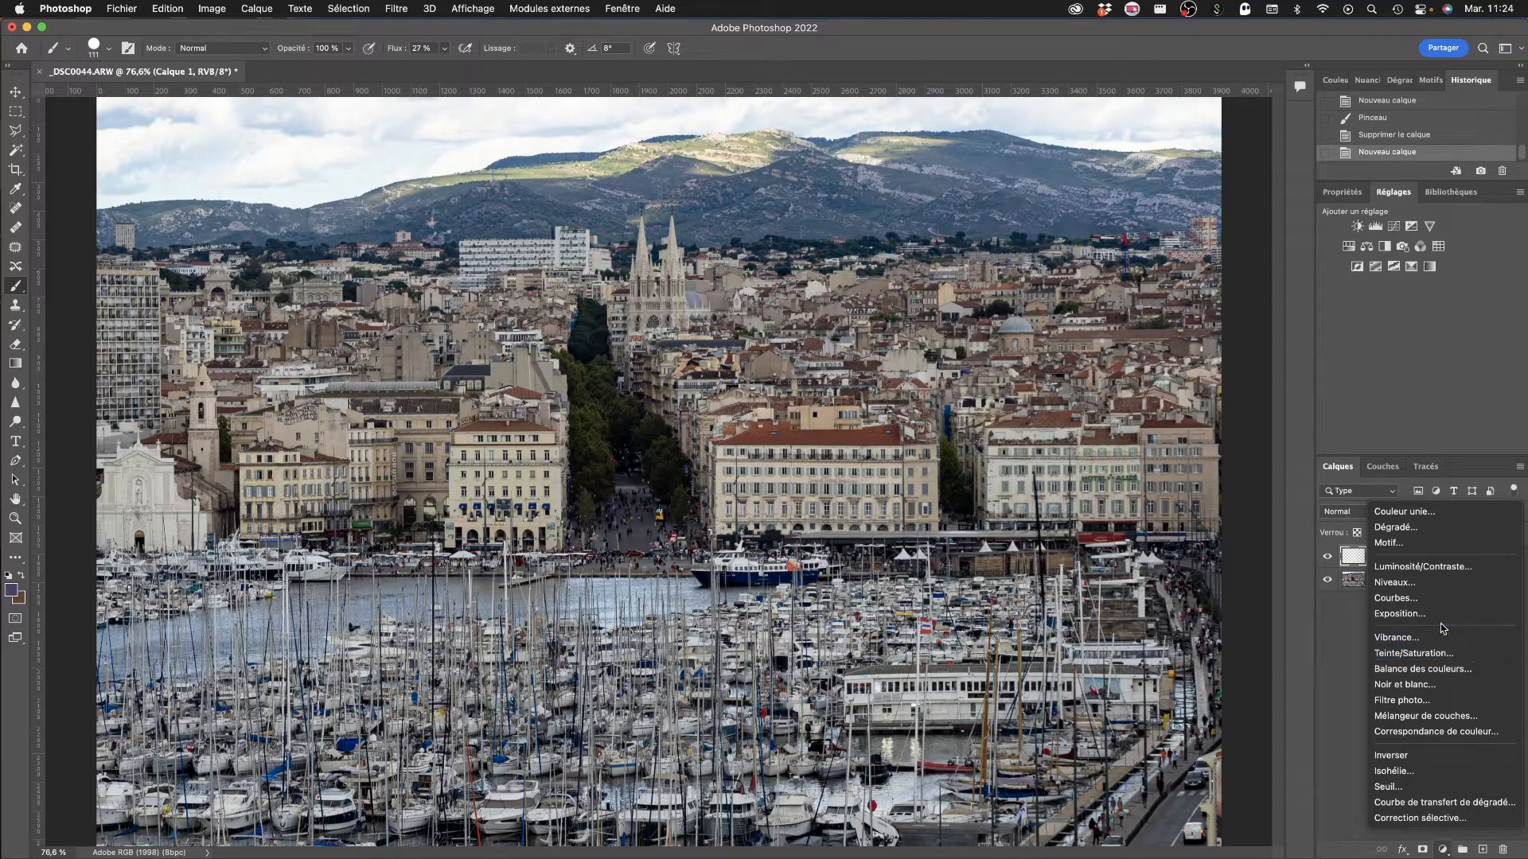
left_click(1413, 591)
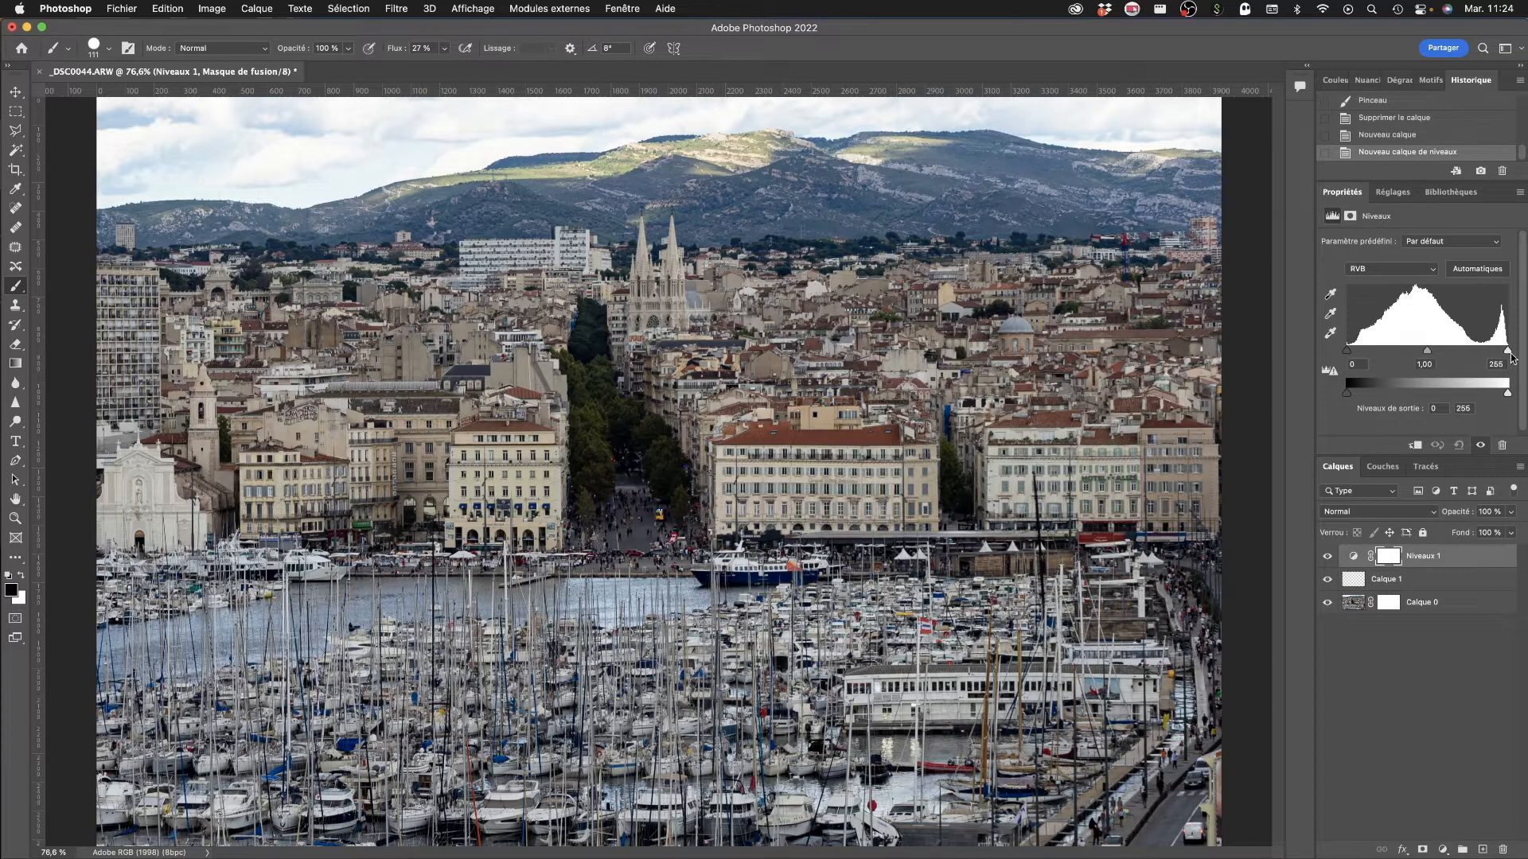
Step: Try lowering the white input level of the Niveaux adjustment to 130 and 120, and return it to 255
left_click(1509, 352)
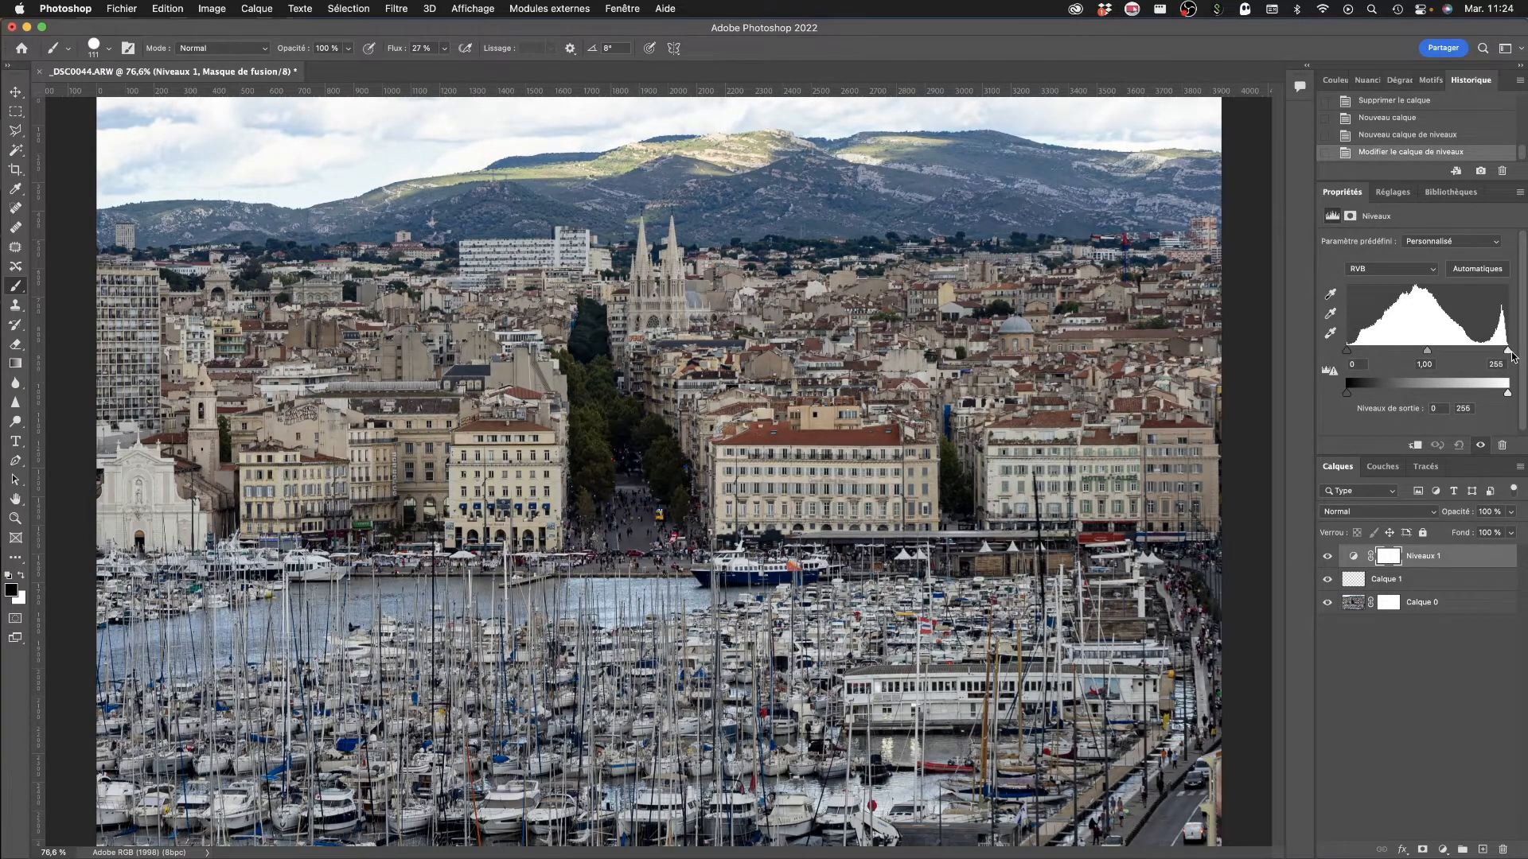
left_click_drag(1510, 352, 1429, 353)
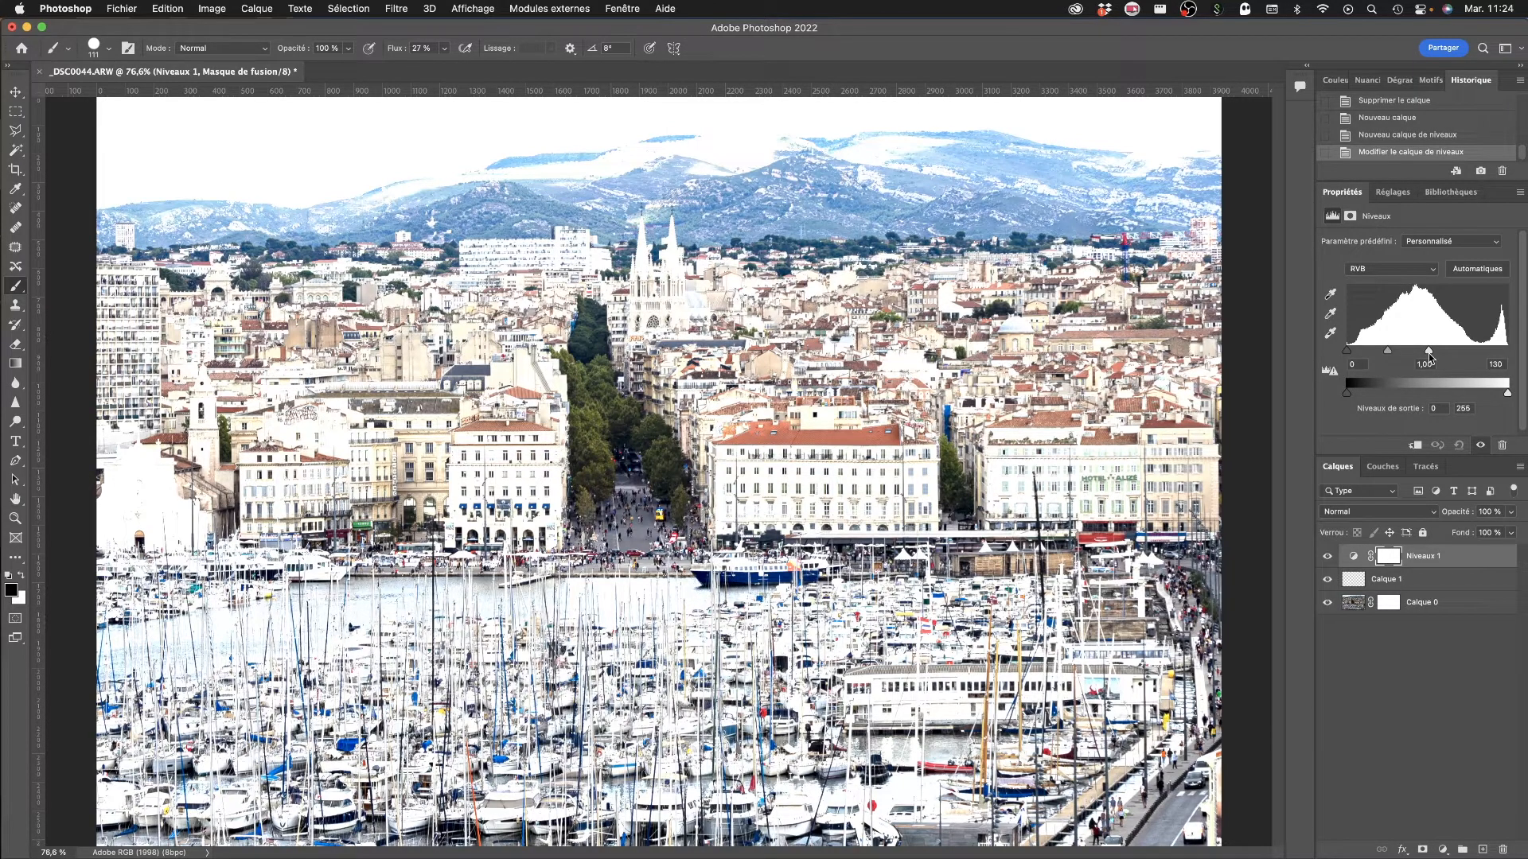
left_click_drag(1429, 354, 1423, 354)
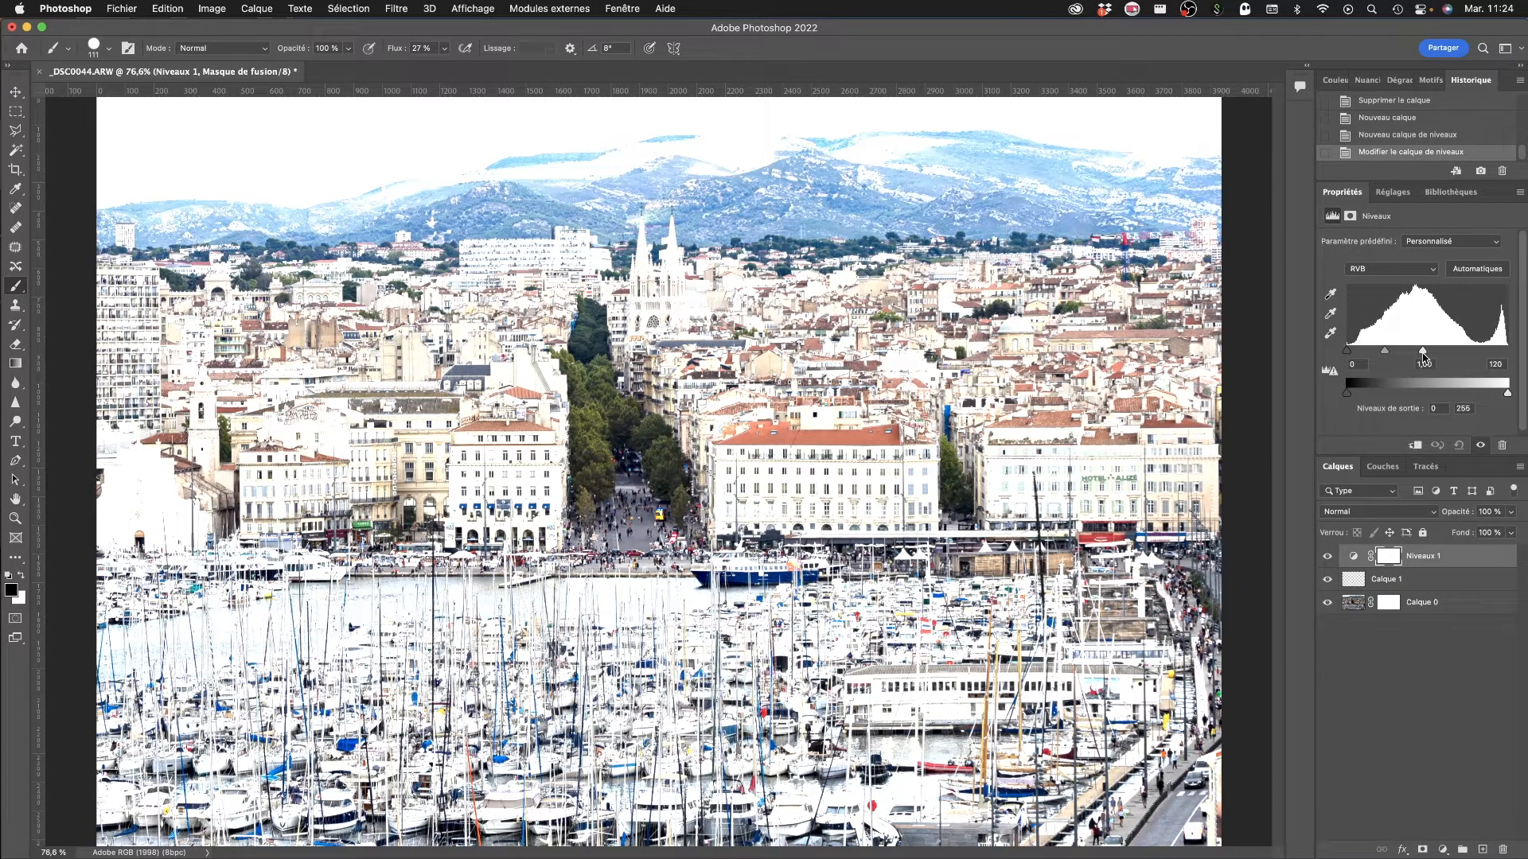
left_click_drag(1428, 353, 1507, 351)
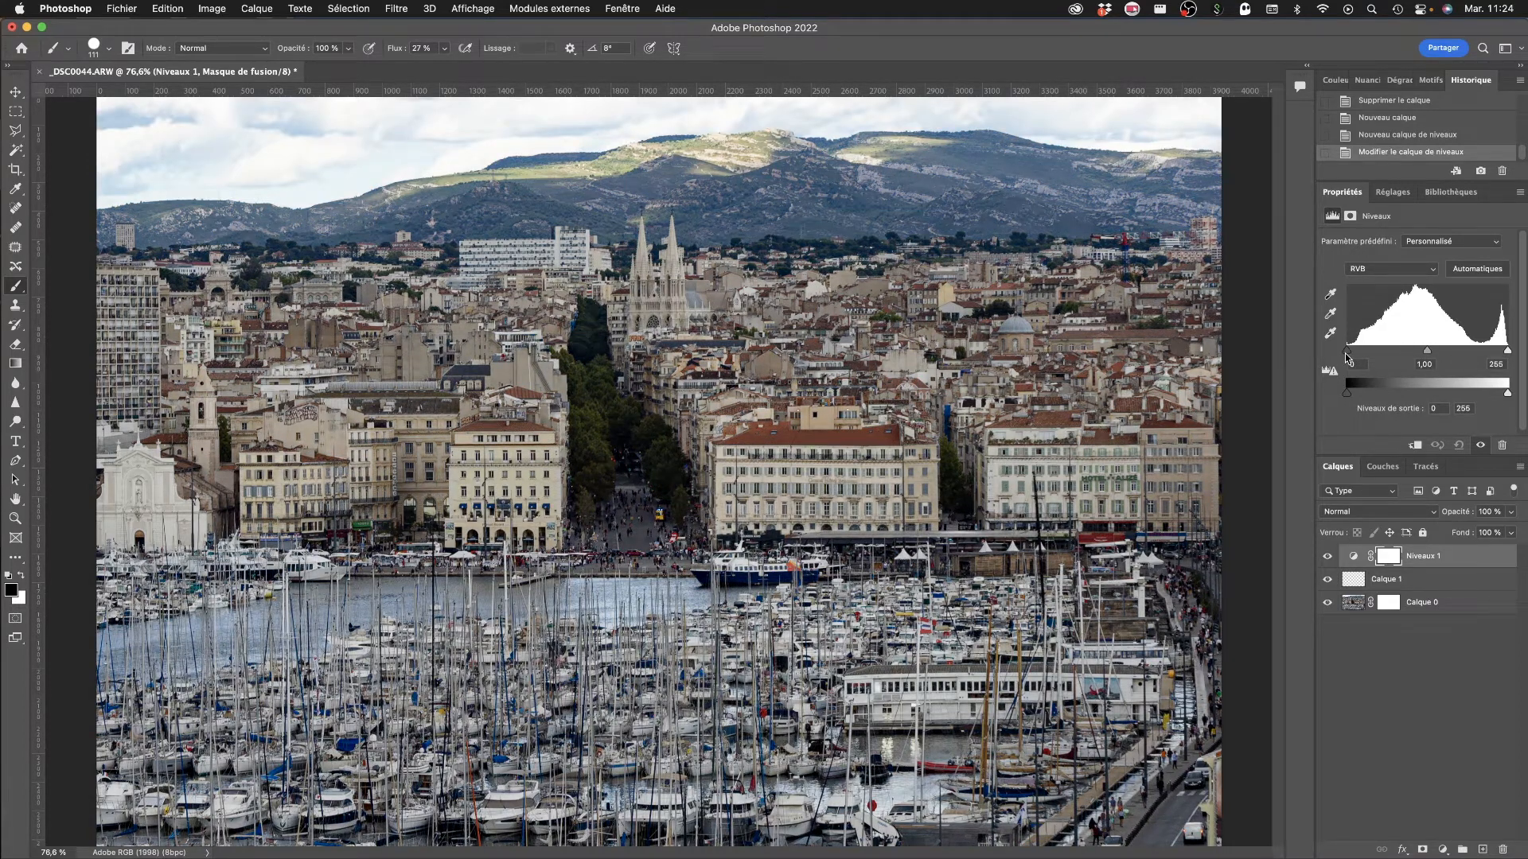
Step: Try a black input level of 125 with a white level of 170, restore both to 0 and 255, and toggle the Niveaux layer's visibility
left_click_drag(1346, 353, 1427, 355)
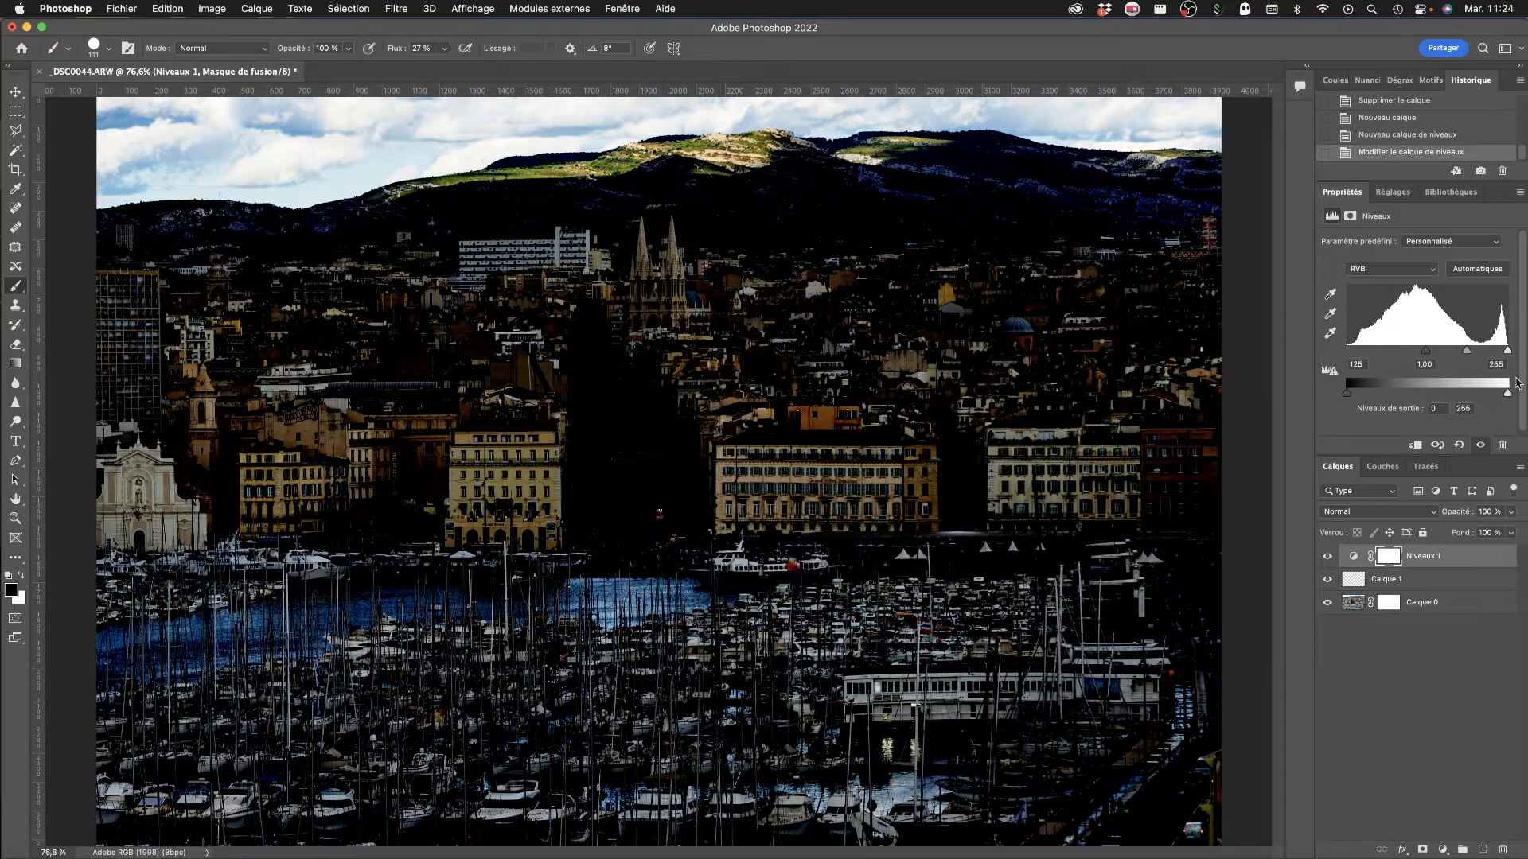
left_click_drag(1509, 353, 1454, 355)
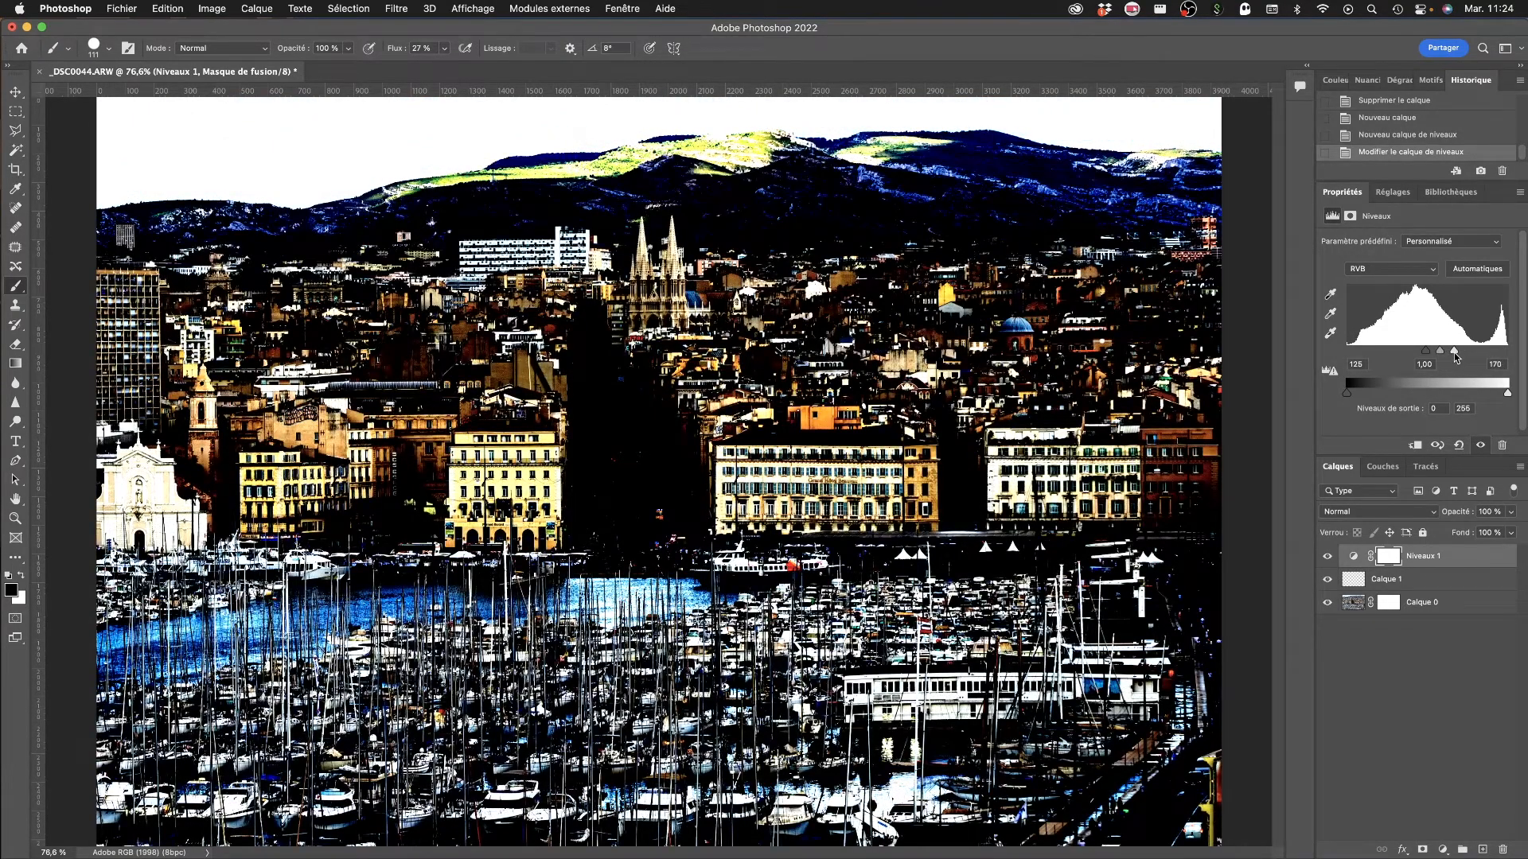
key("super+z")
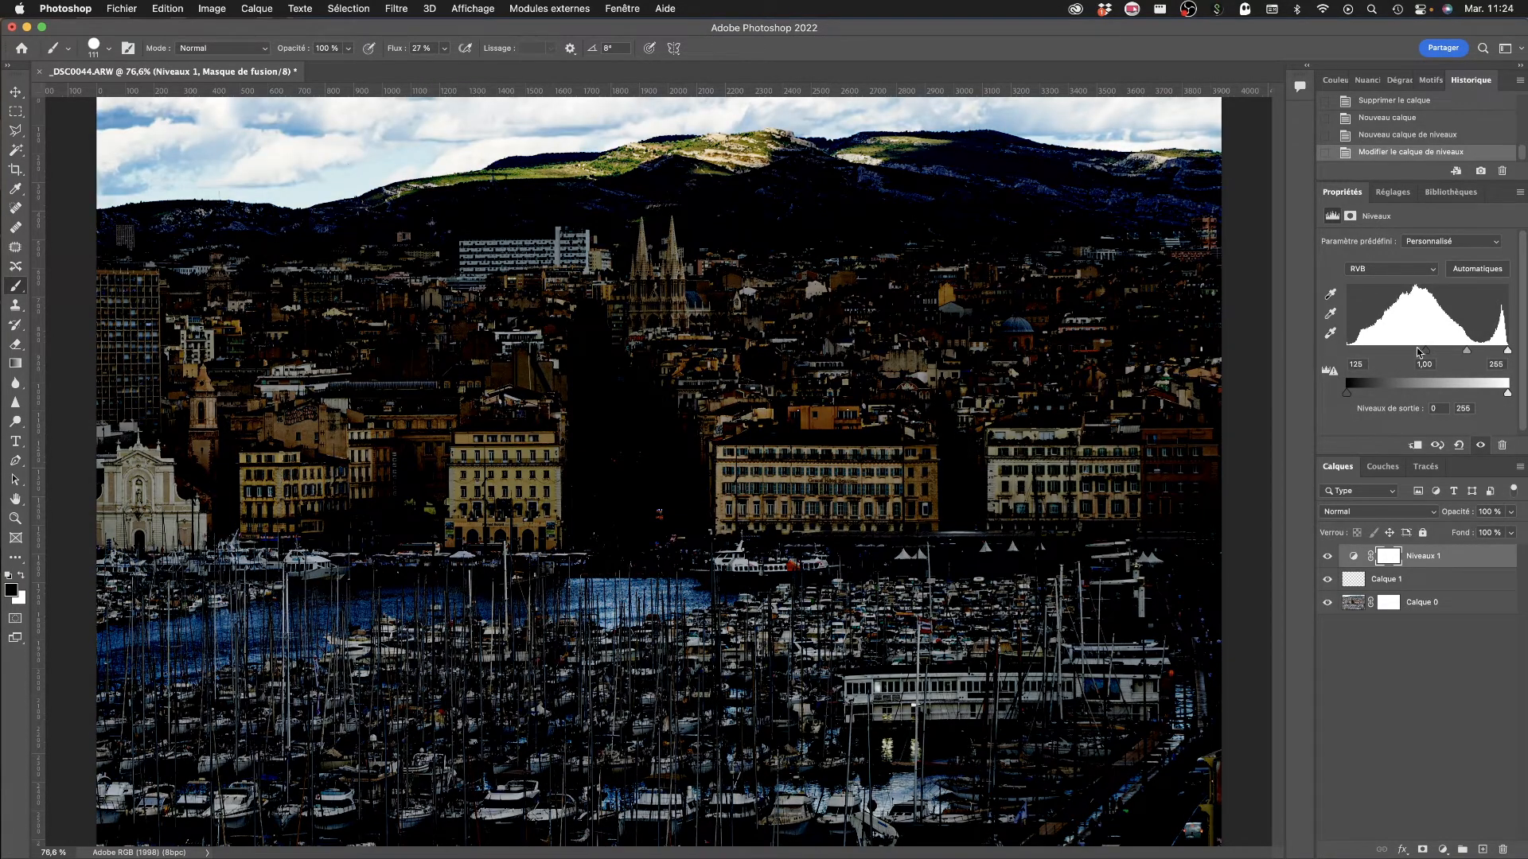
left_click_drag(1417, 347, 1321, 354)
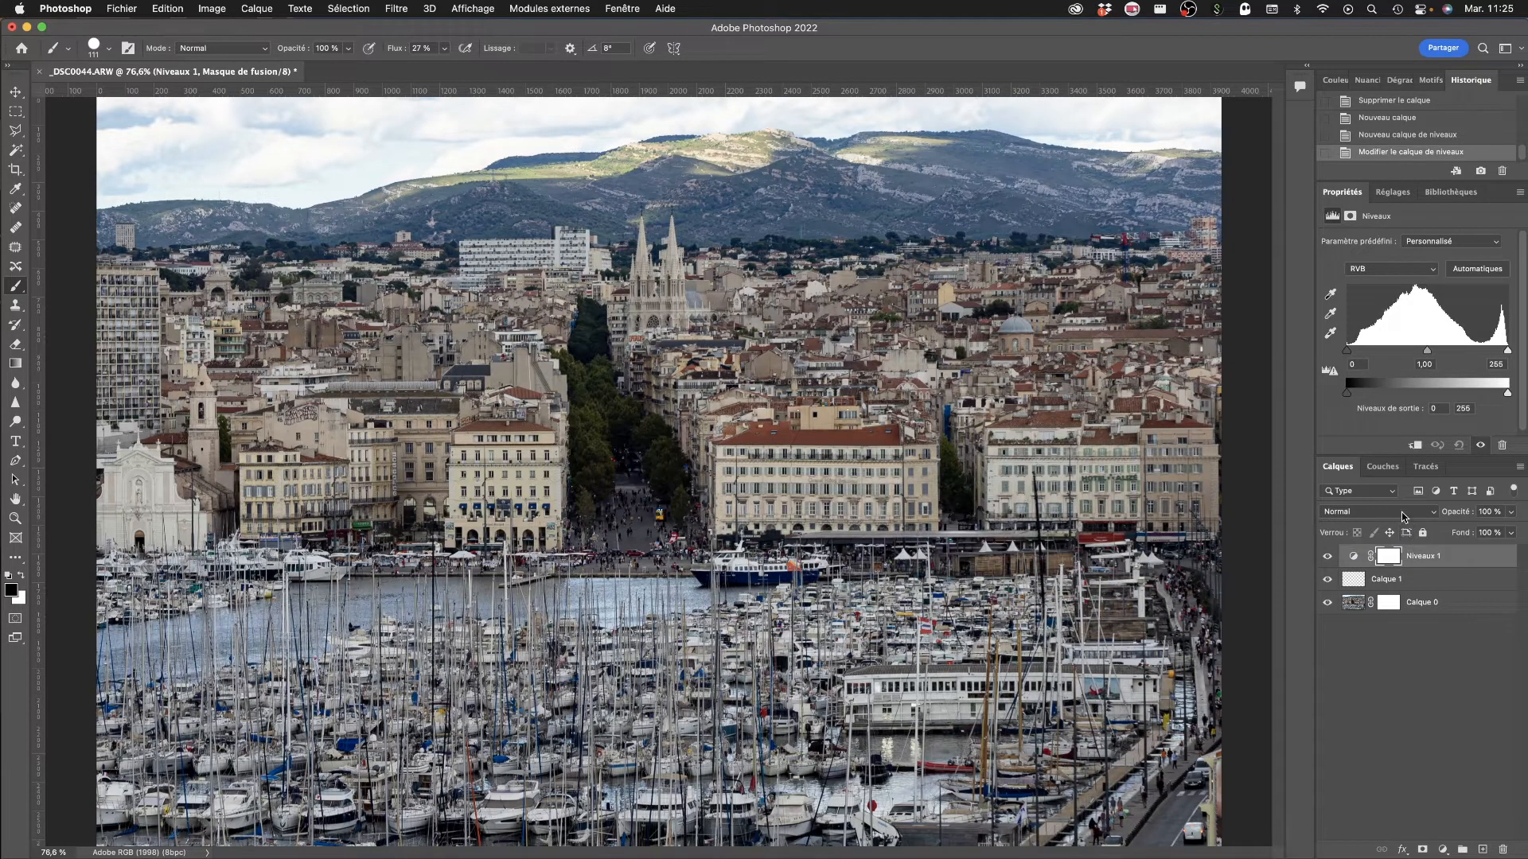
left_click(1328, 559)
left_click(1328, 558)
Step: Paint a purple rectangular frame around the central avenue on Calque 1 with the brush flow at 100%
left_click(1351, 579)
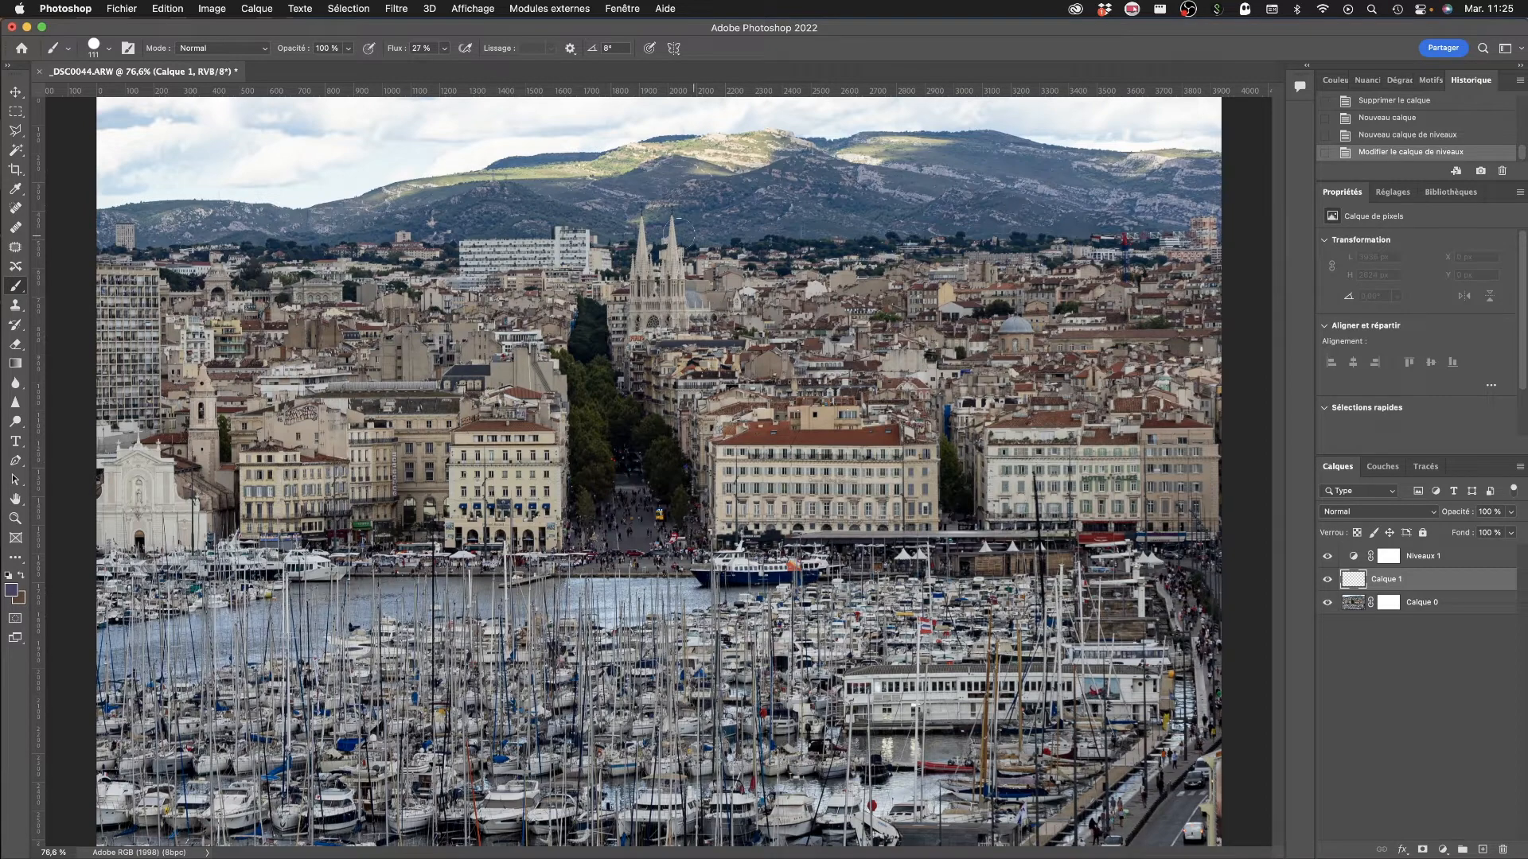
left_click(444, 48)
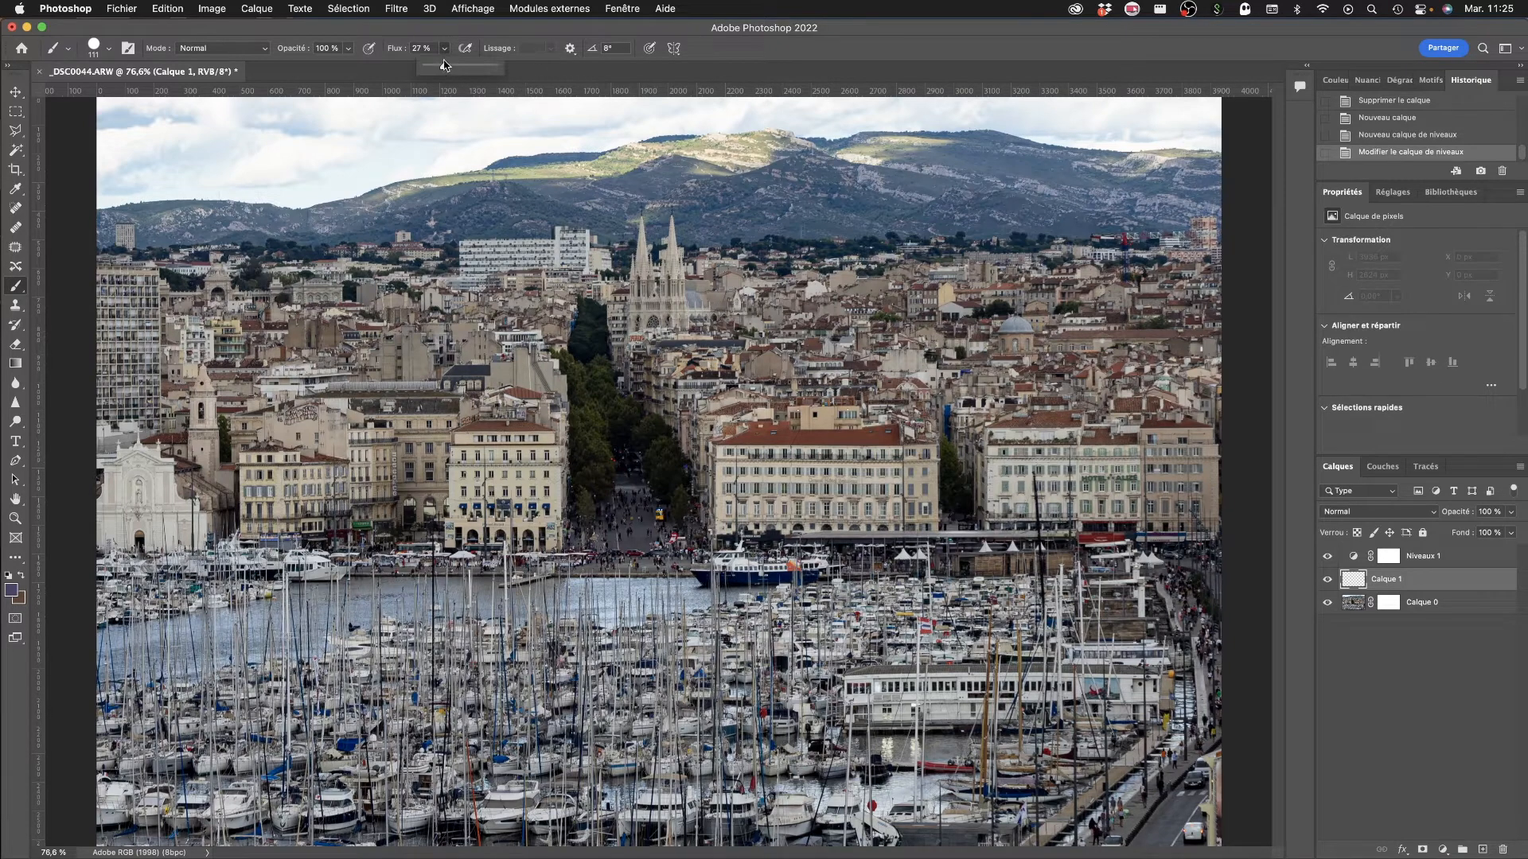
left_click_drag(442, 66, 553, 68)
mouse_move(457, 247)
left_mouse_down()
mouse_move(725, 240)
mouse_move(787, 425)
mouse_move(637, 649)
mouse_move(450, 641)
mouse_move(477, 258)
left_mouse_up()
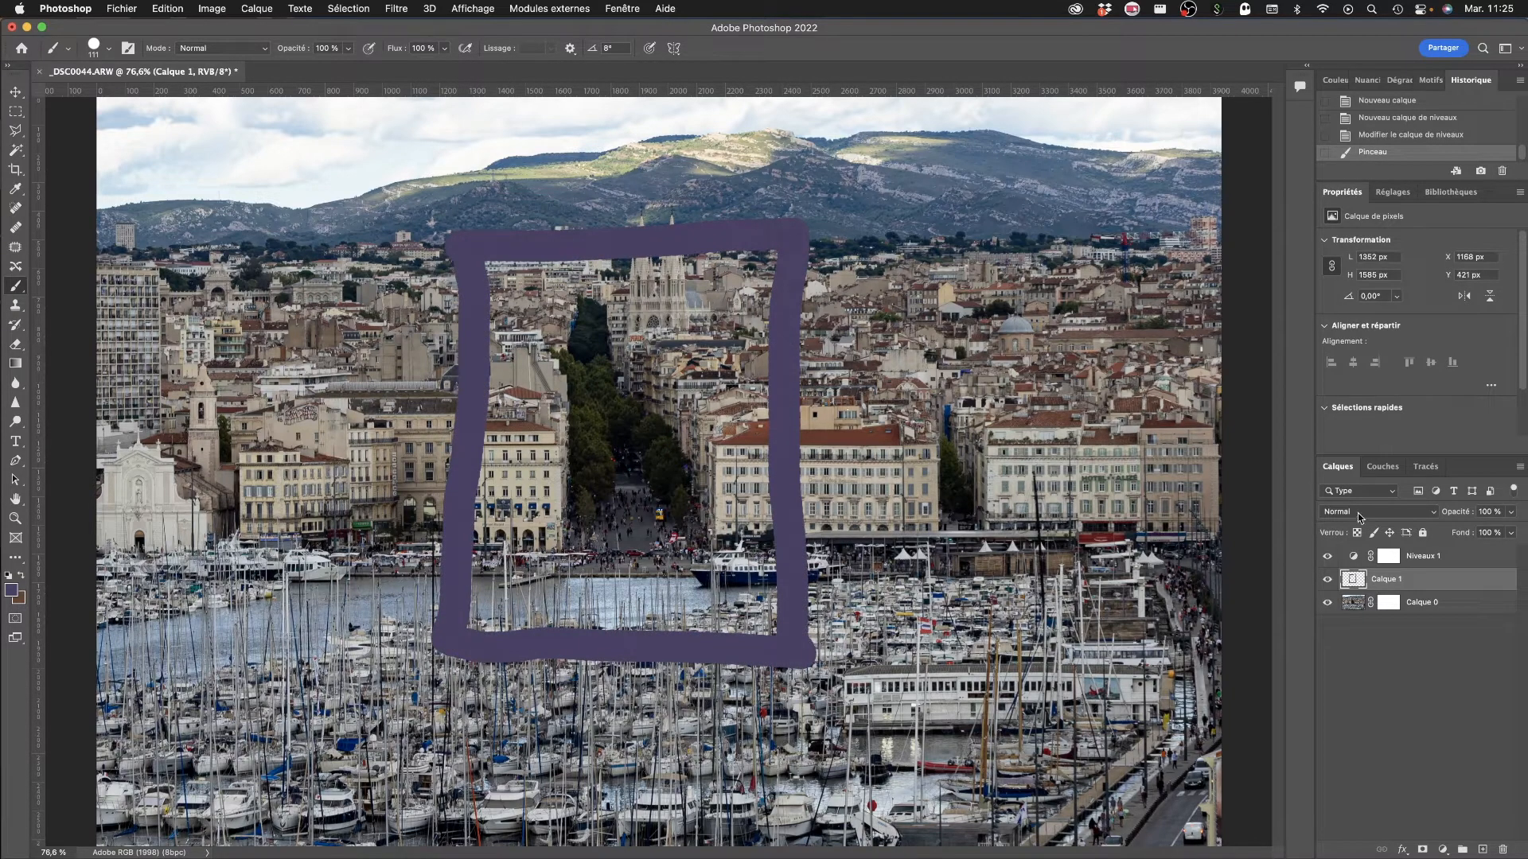
Step: Lower the white input level of the Niveaux 1 adjustment layer to 99, brightening the photo and the painted frame
left_click(1388, 556)
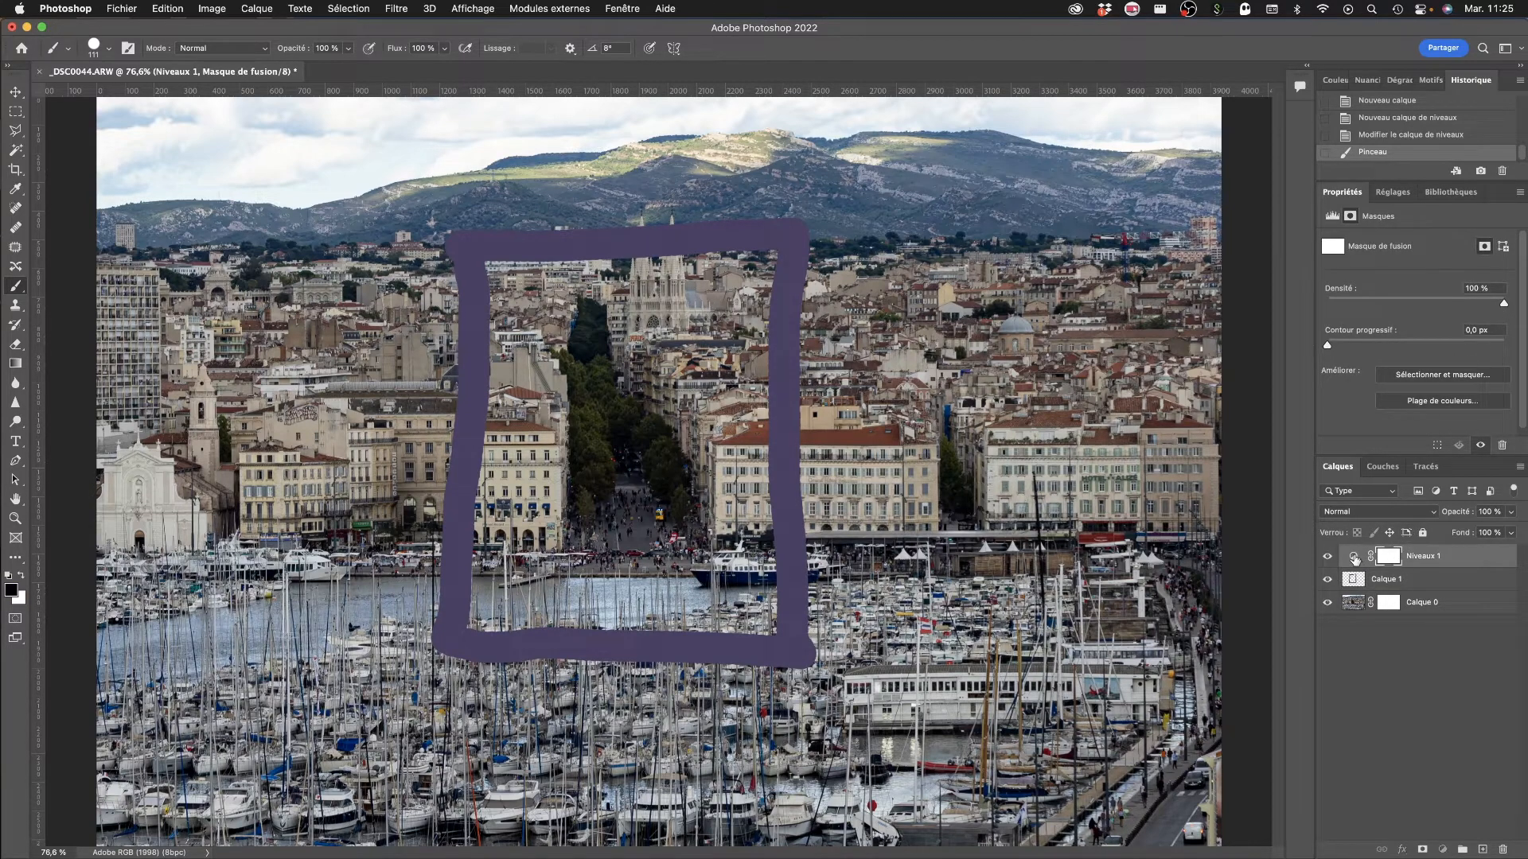
left_click(1353, 557)
left_click_drag(1507, 350, 1410, 357)
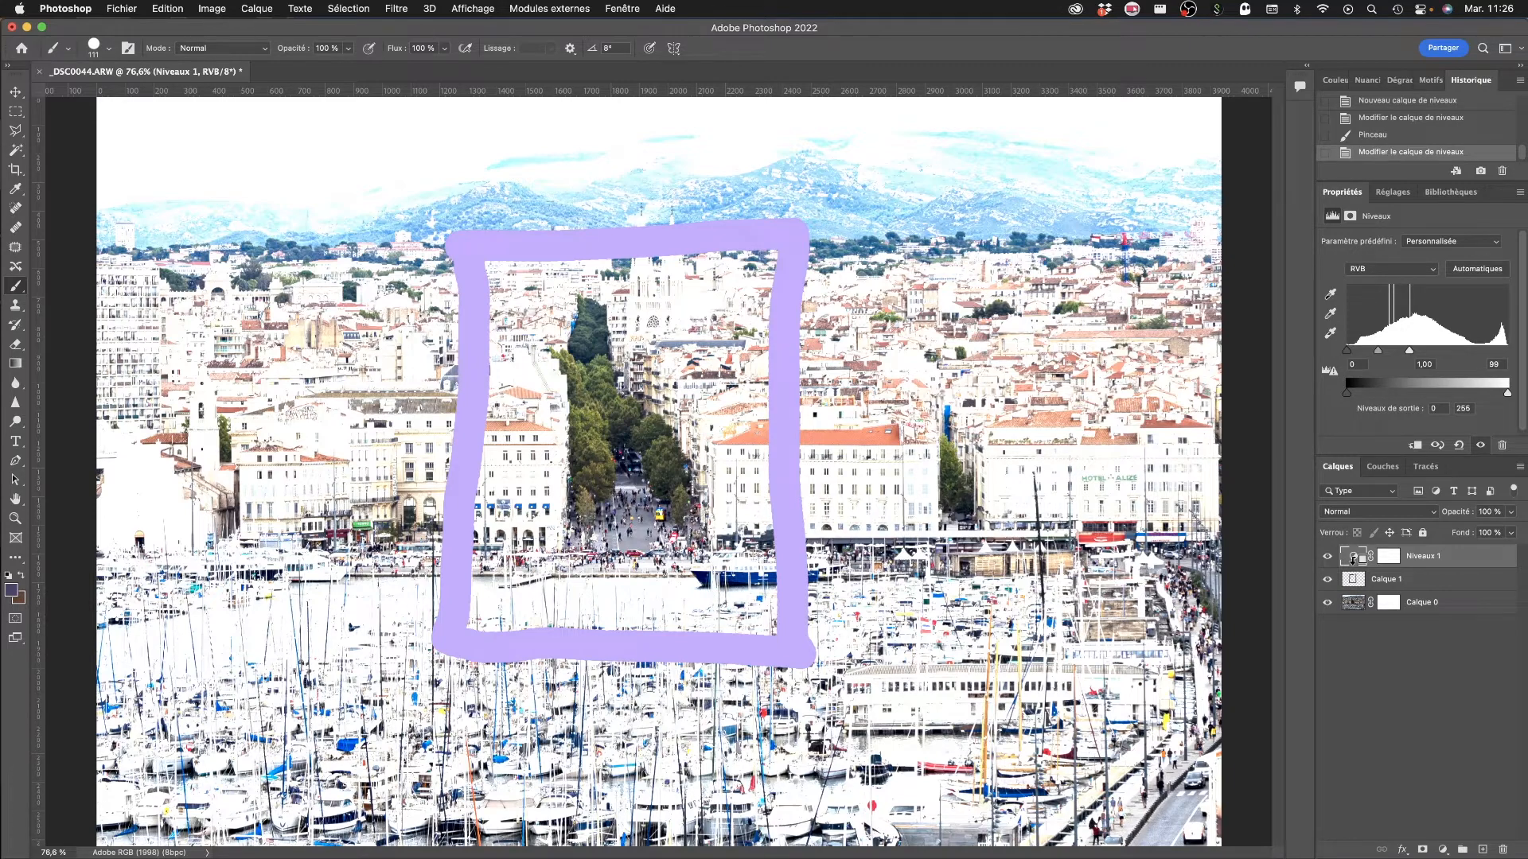
Step: Clip the Niveaux 1 adjustment to Calque 1, raise its black input level to 39, and toggle its visibility to compare
left_click(1353, 561, "alt")
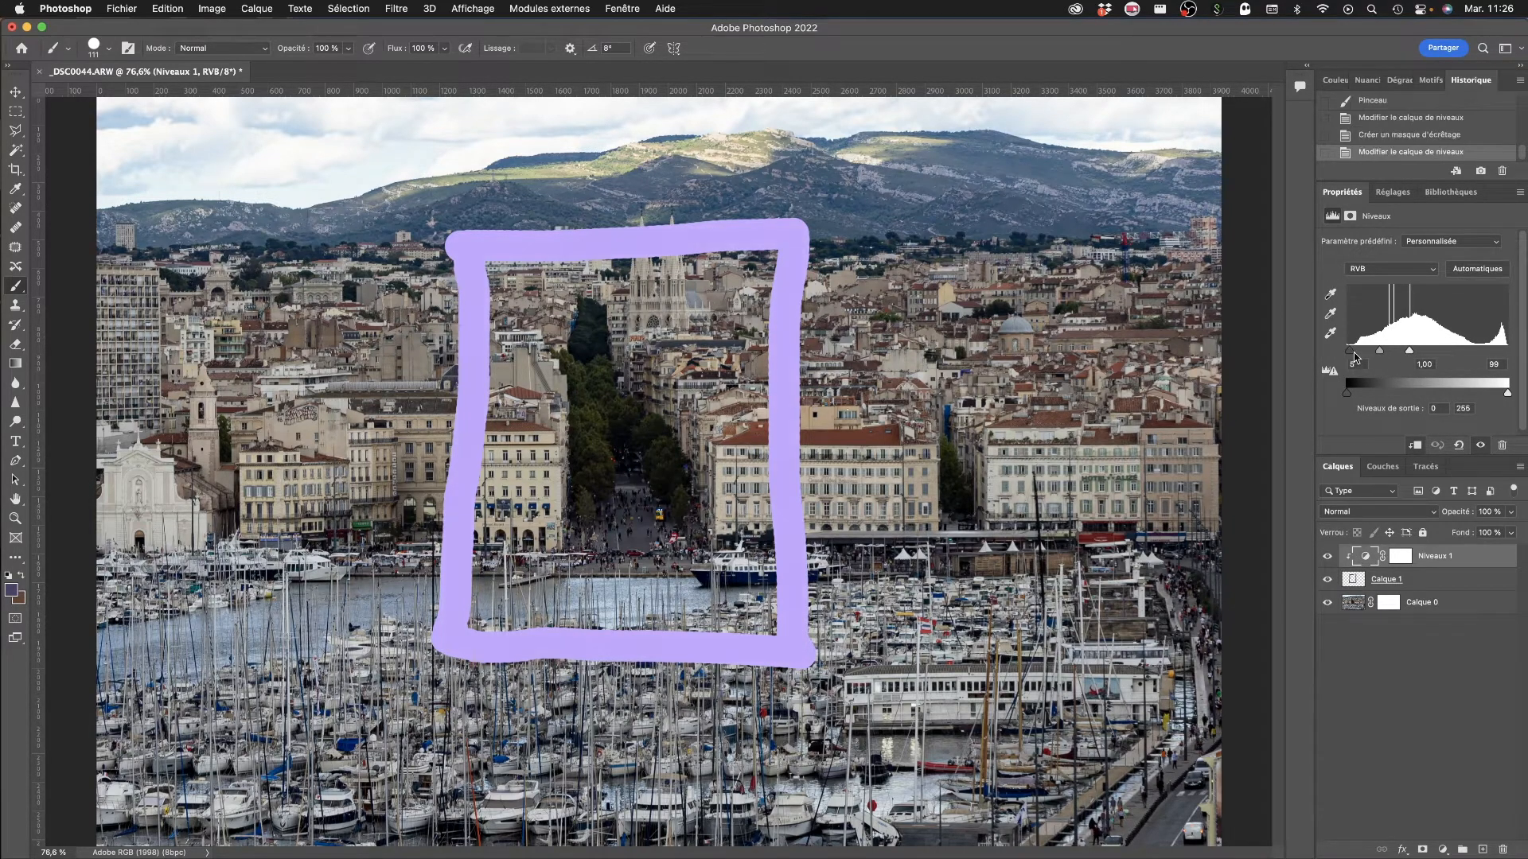
mouse_move(1346, 351)
left_mouse_down()
mouse_move(1392, 351)
mouse_move(1371, 352)
left_mouse_up()
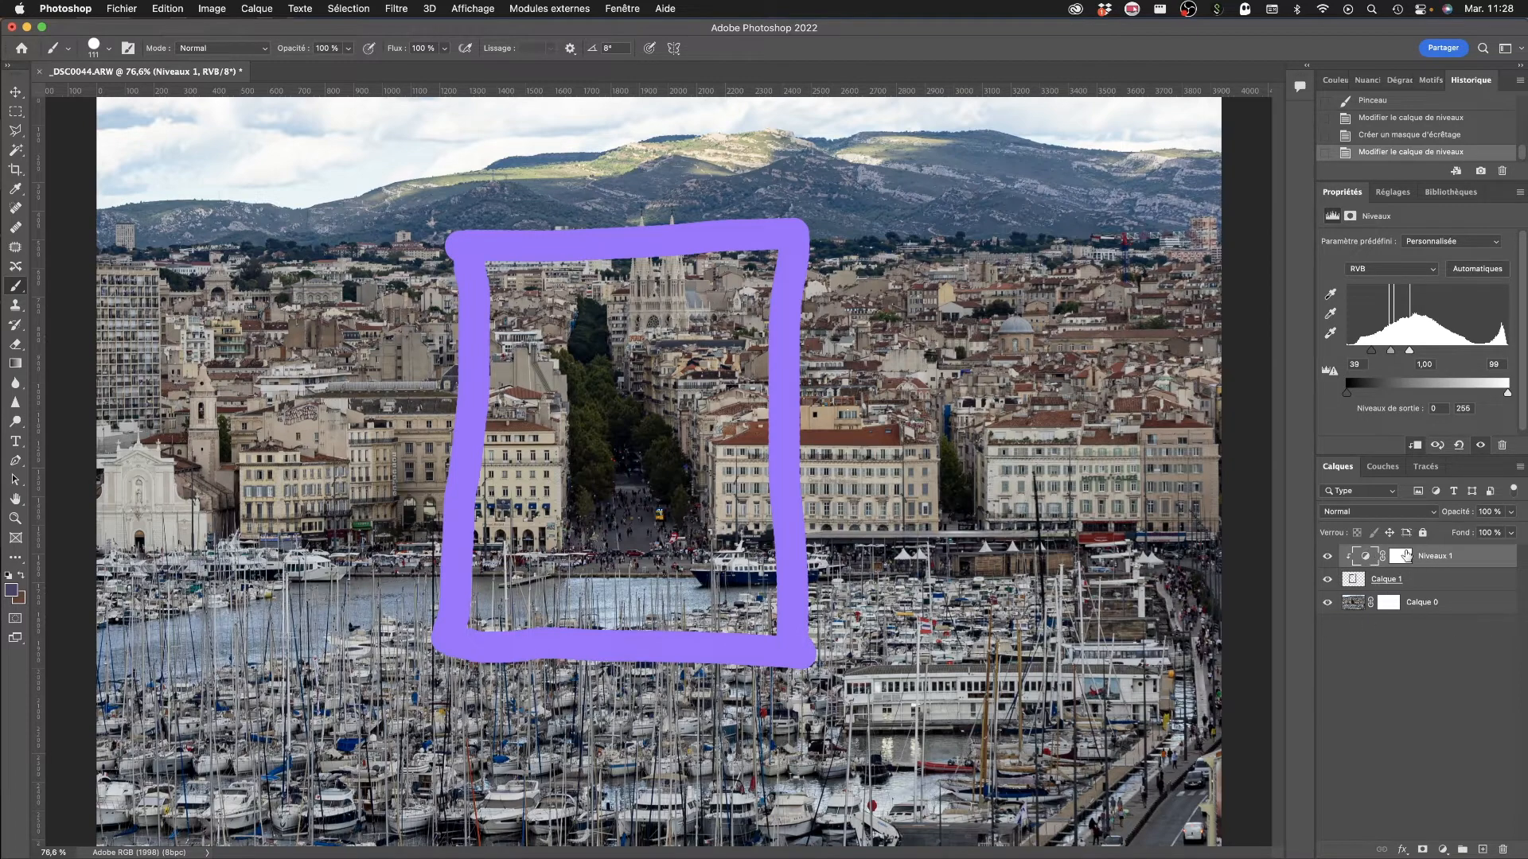
left_click(1327, 556)
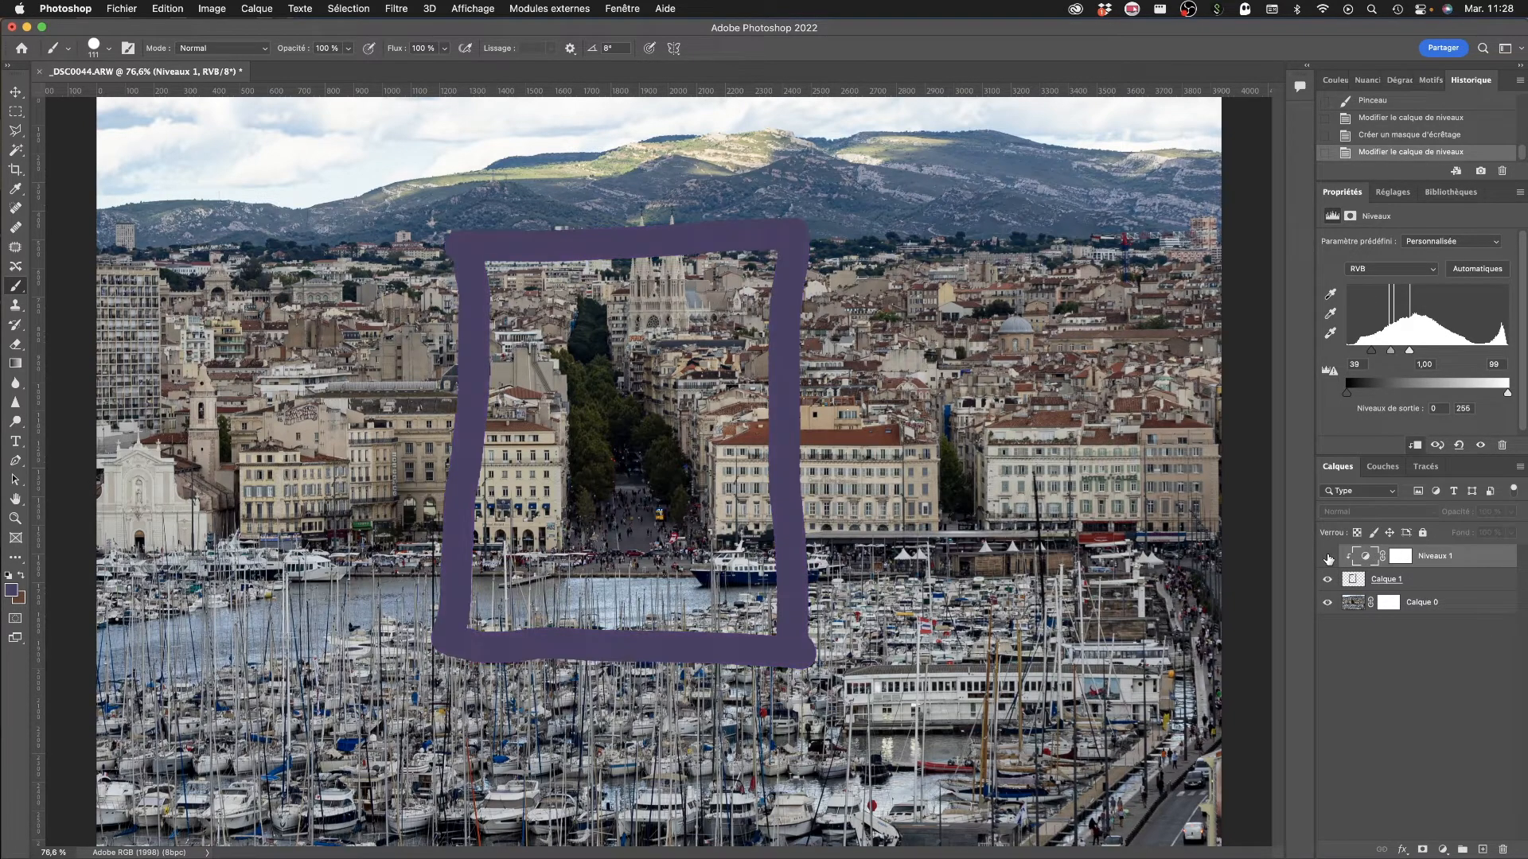
left_click(1328, 556)
Step: Delete the Niveaux 1 adjustment layer and look over the layer commands available for Calque 1
left_click_drag(1429, 556, 1505, 850)
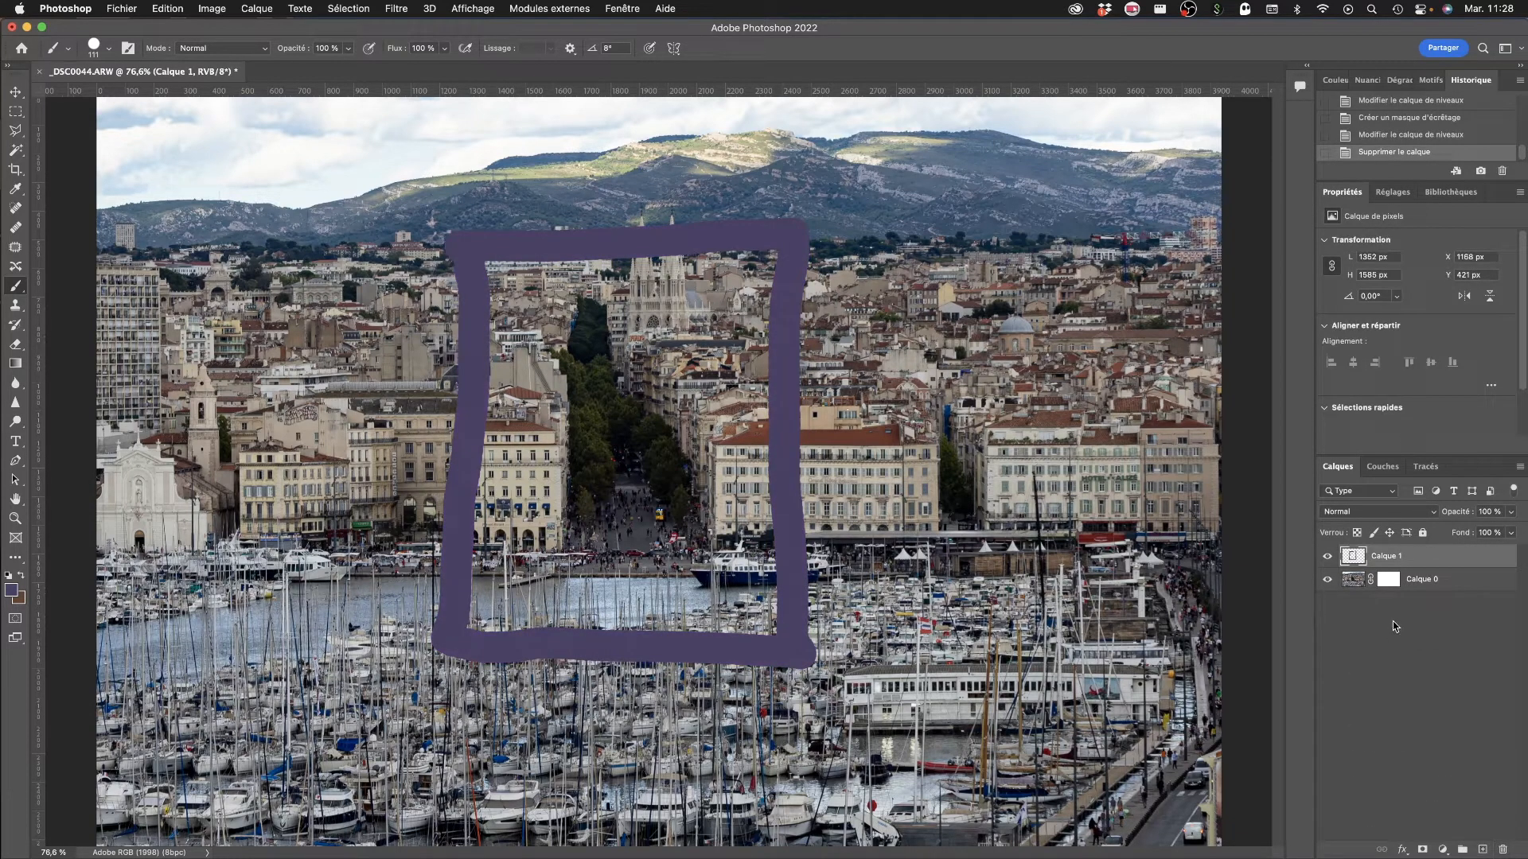
right_click(1415, 557)
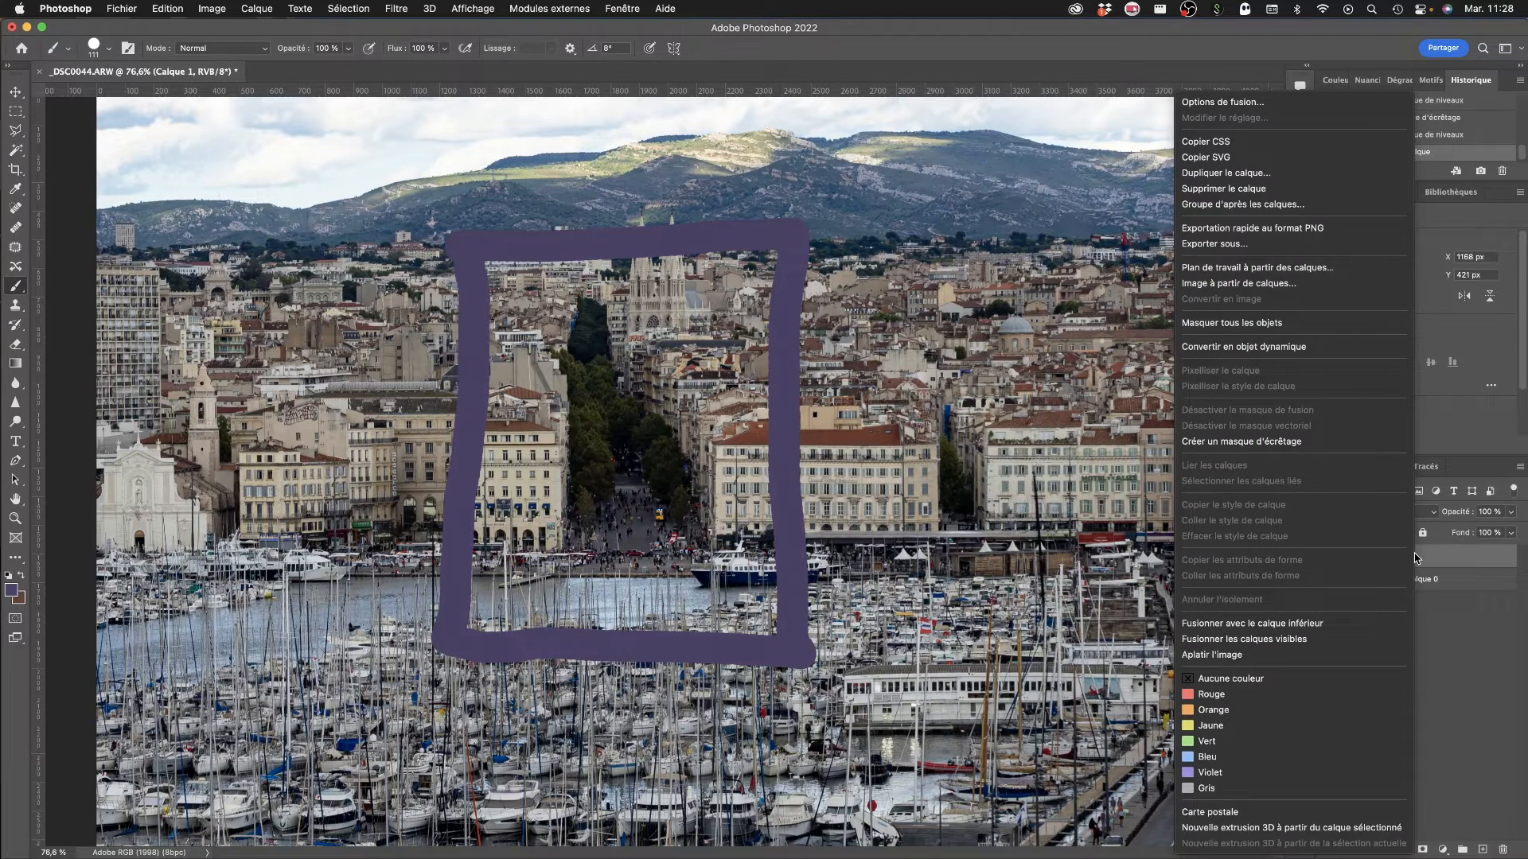
left_click(1450, 594)
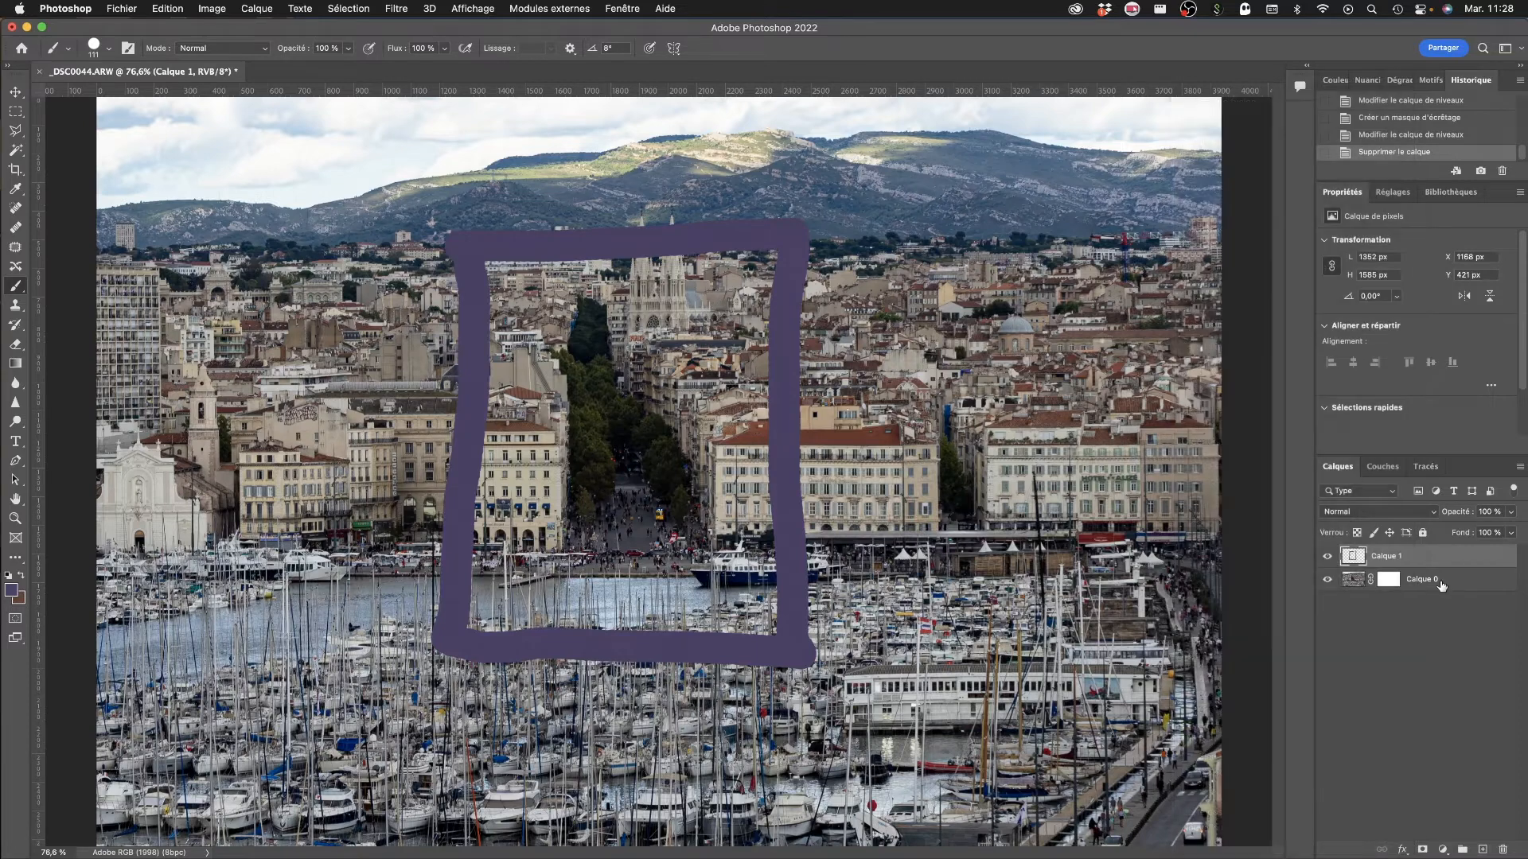
right_click(1393, 563)
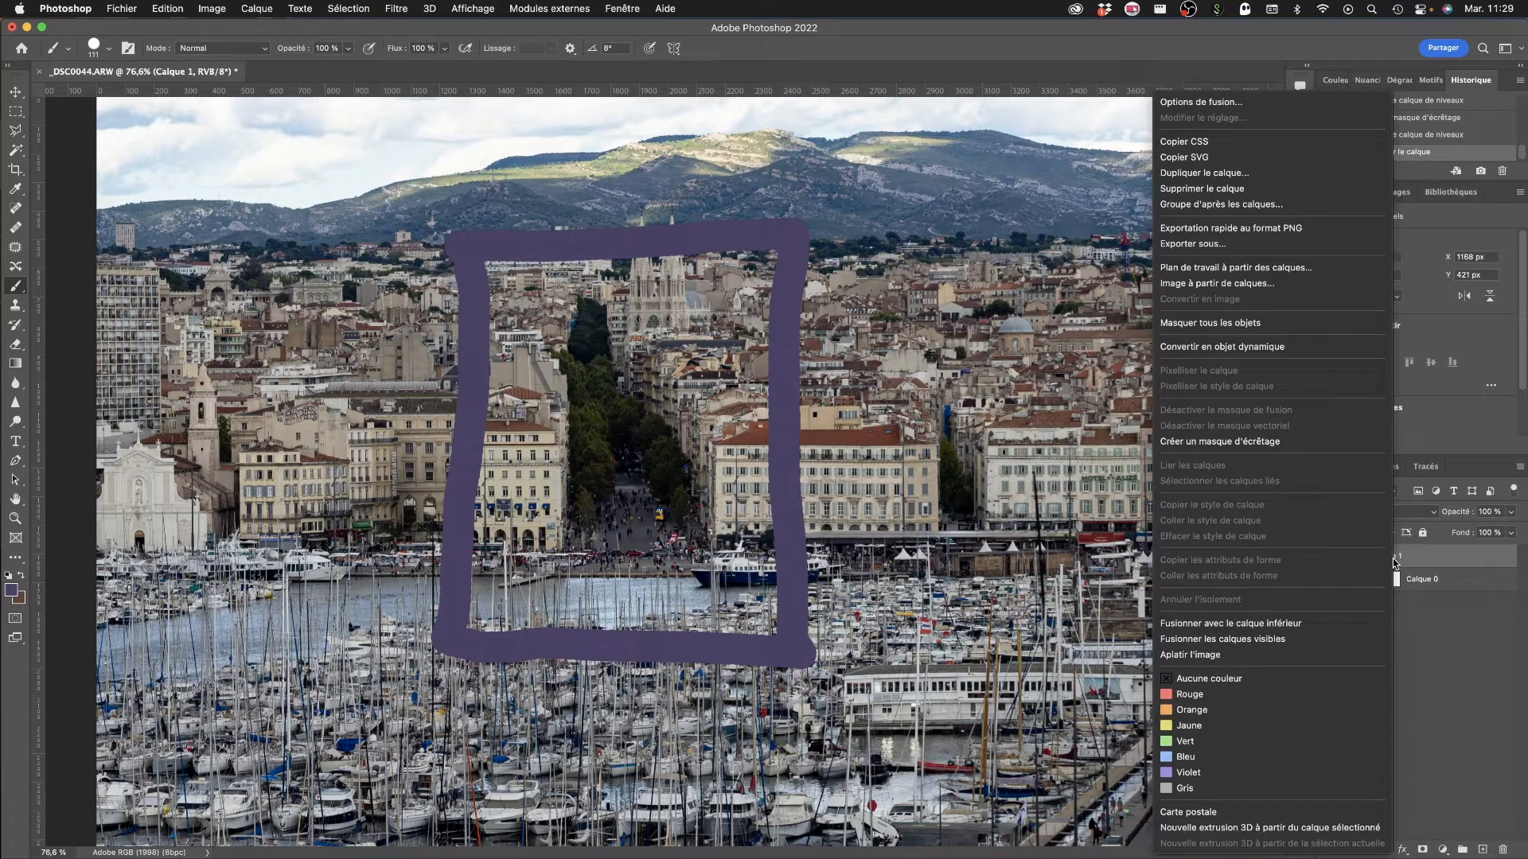
left_click(1456, 557)
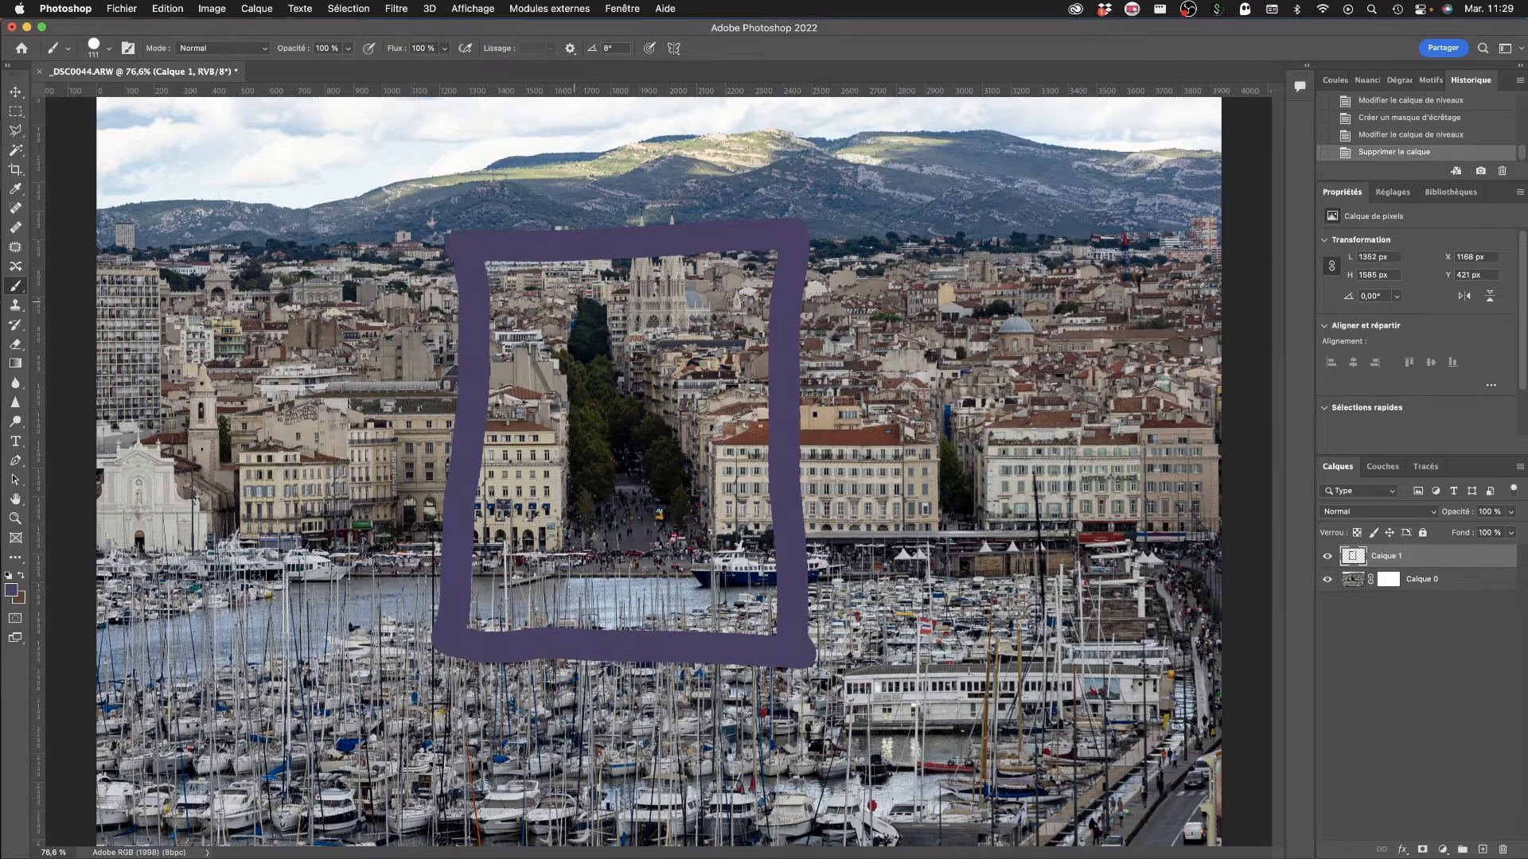
Step: Review the selection commands and the rectangular marquee, lasso and magic wand options, and return to the Move tool
left_click(295, 9)
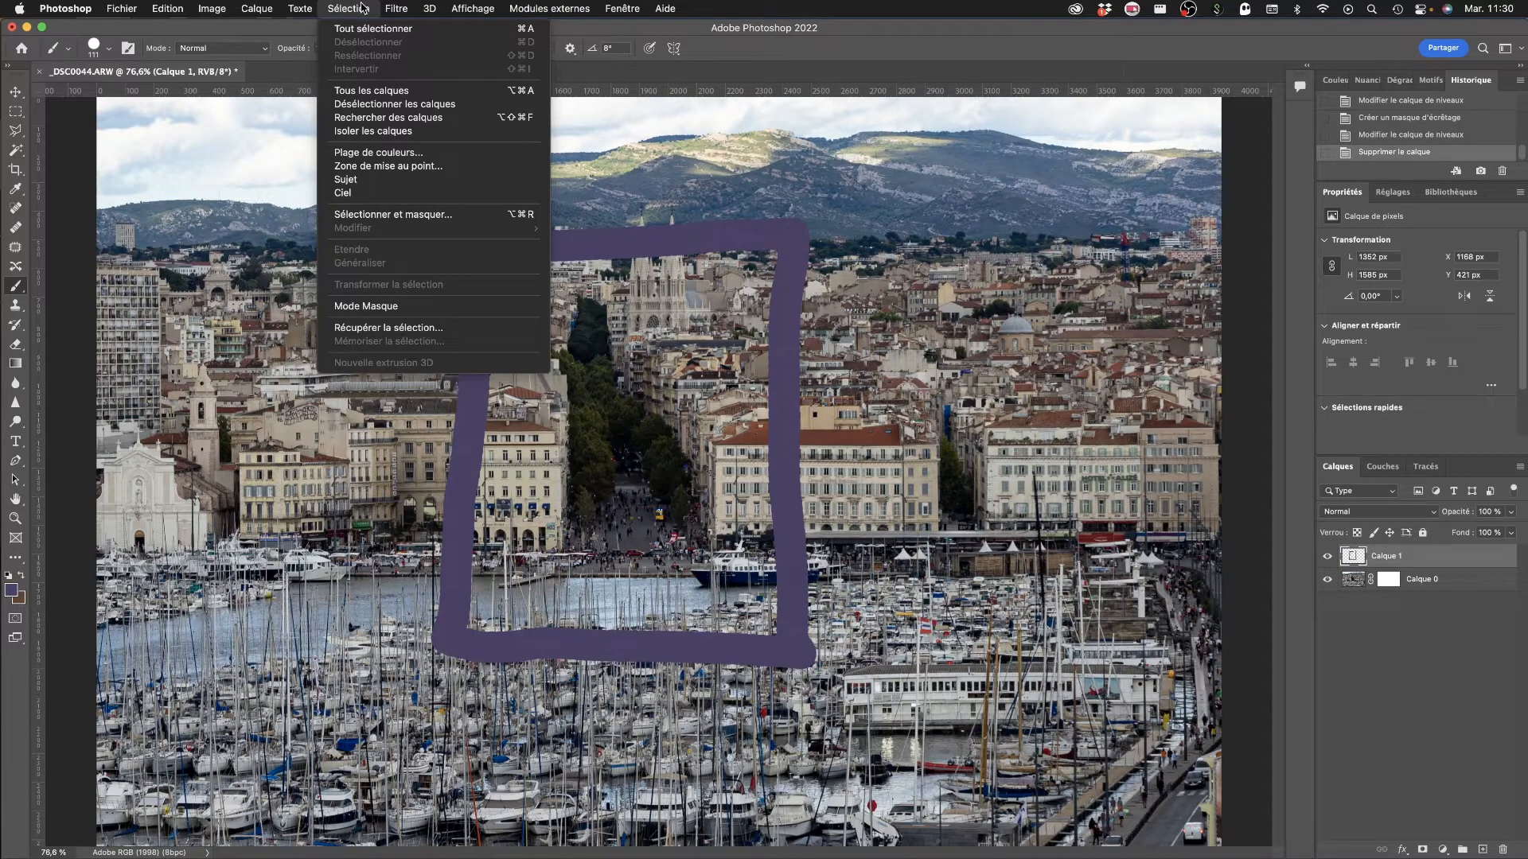
left_click(362, 8)
left_click(15, 111)
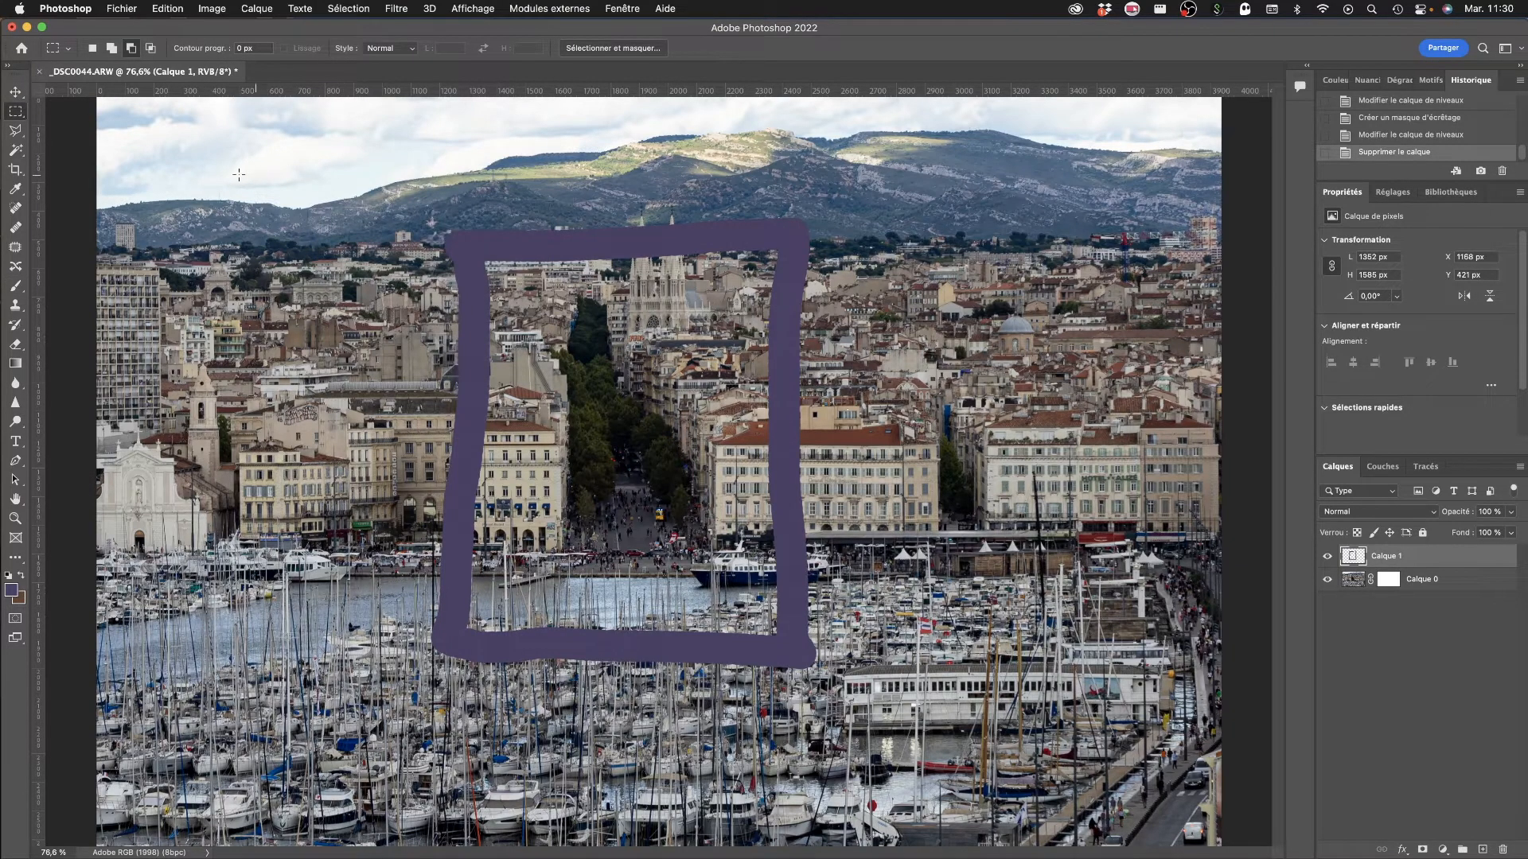
left_click(15, 132)
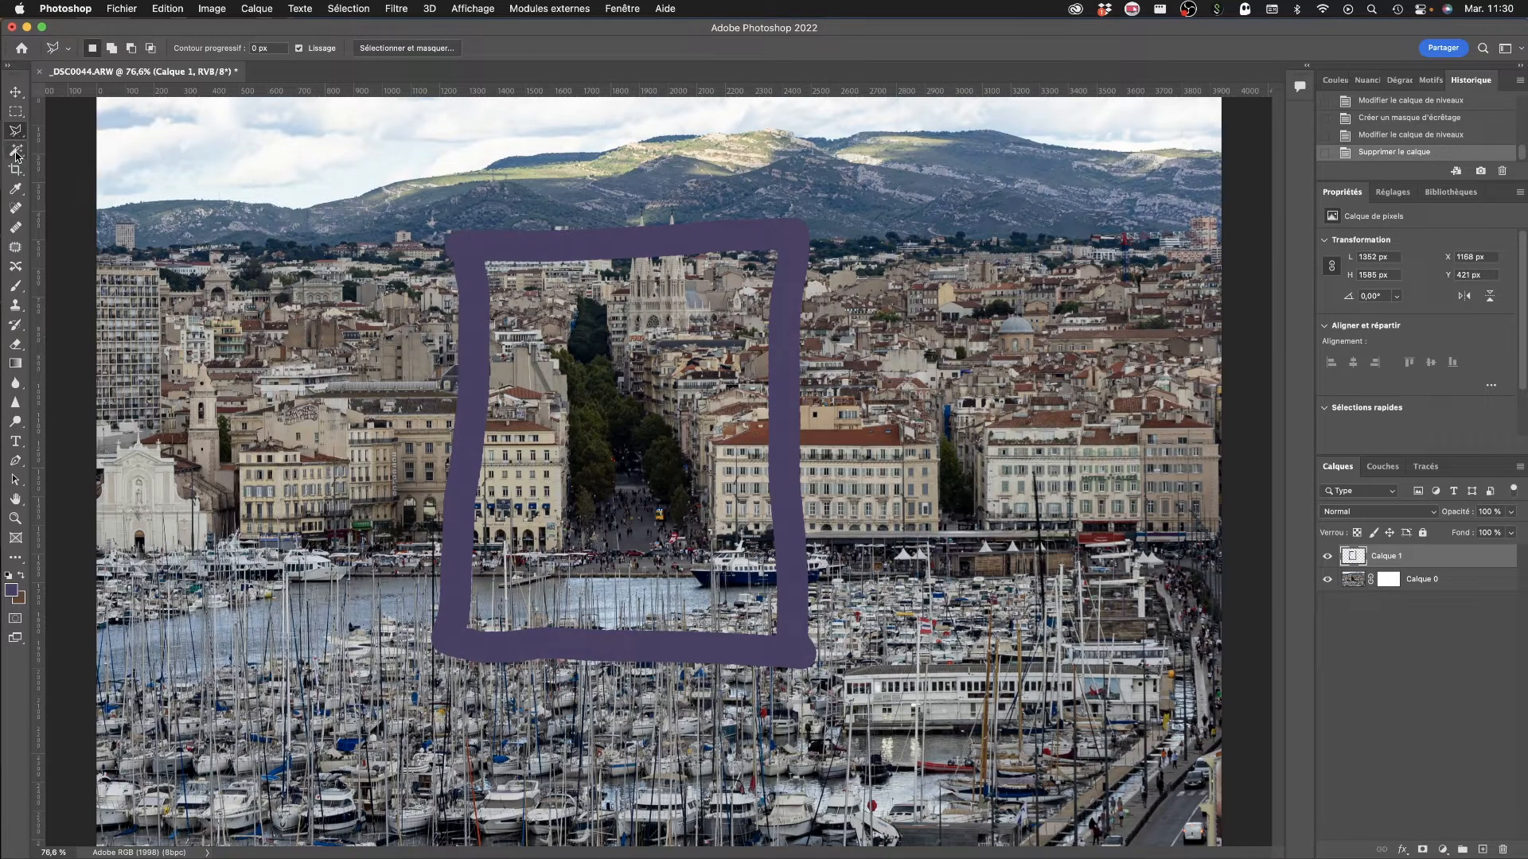
left_click(16, 152)
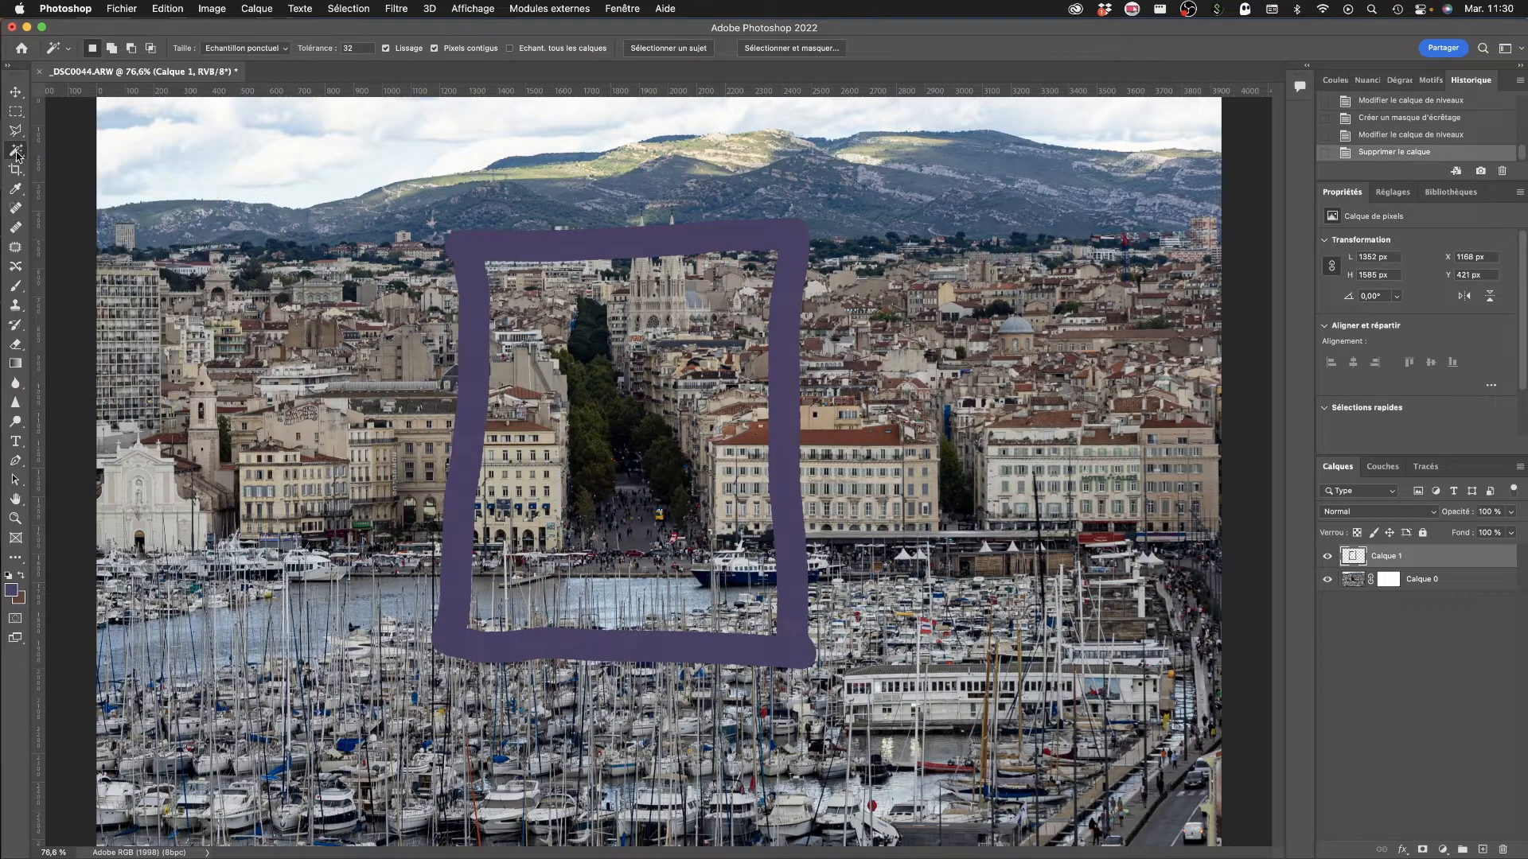
left_click(16, 94)
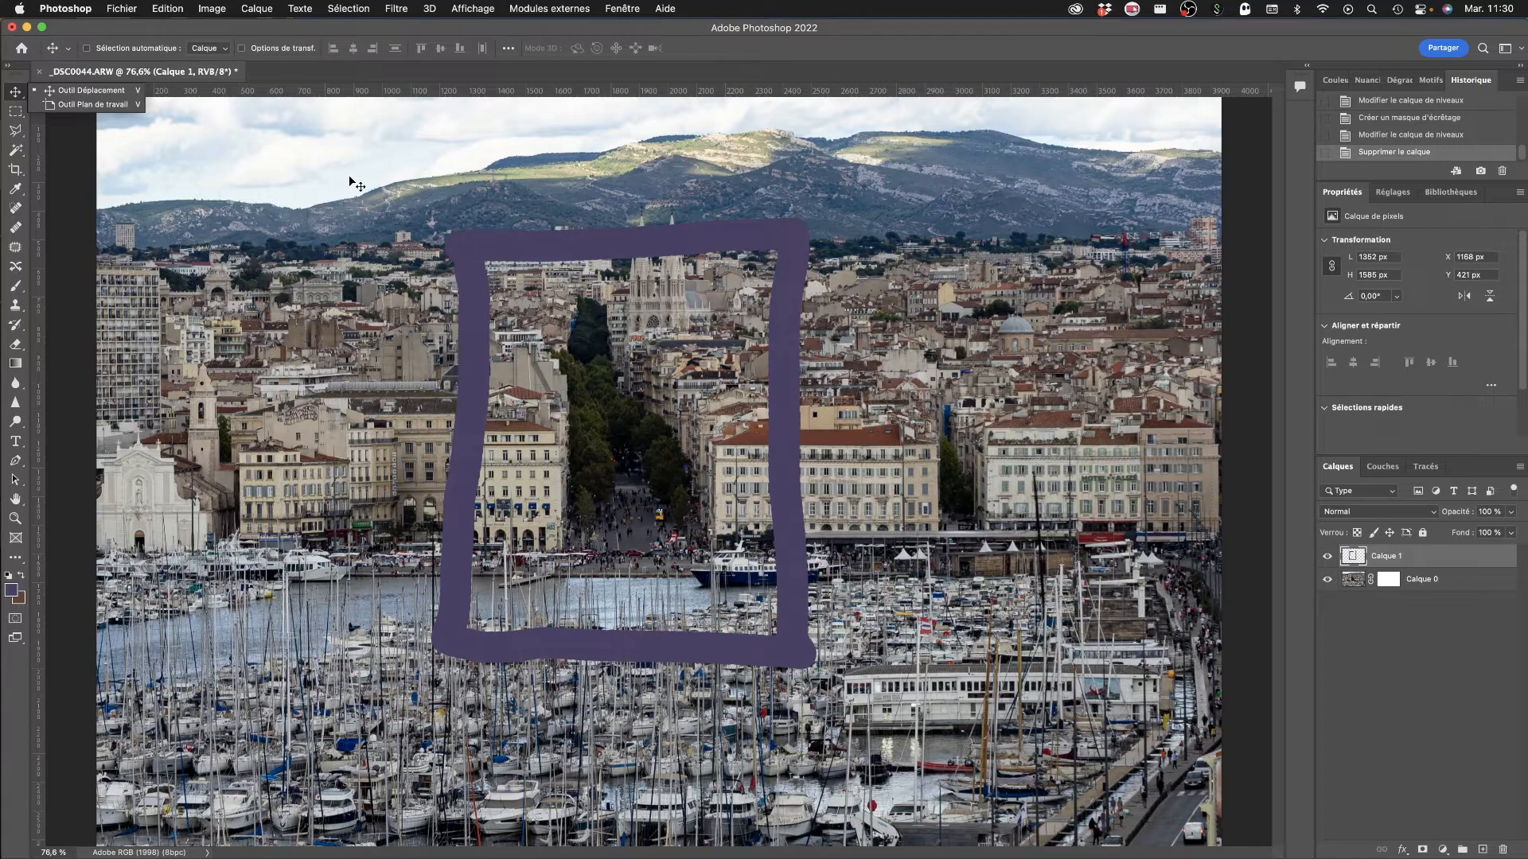
Step: Try the automatic sky selection (Ciel) with the painted frame layer Calque 1 active
left_click(347, 9)
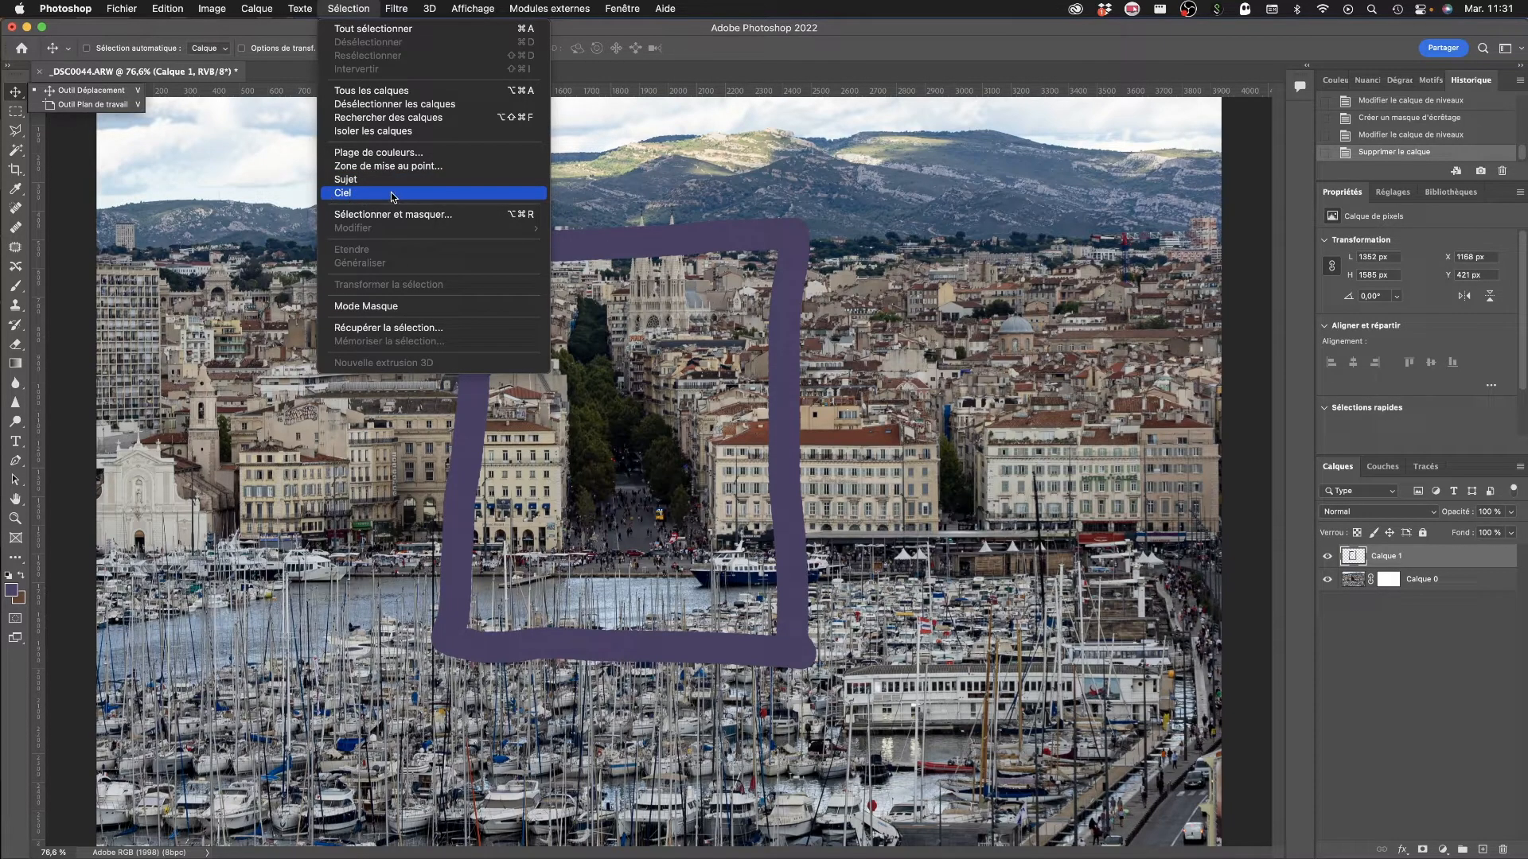
left_click(346, 195)
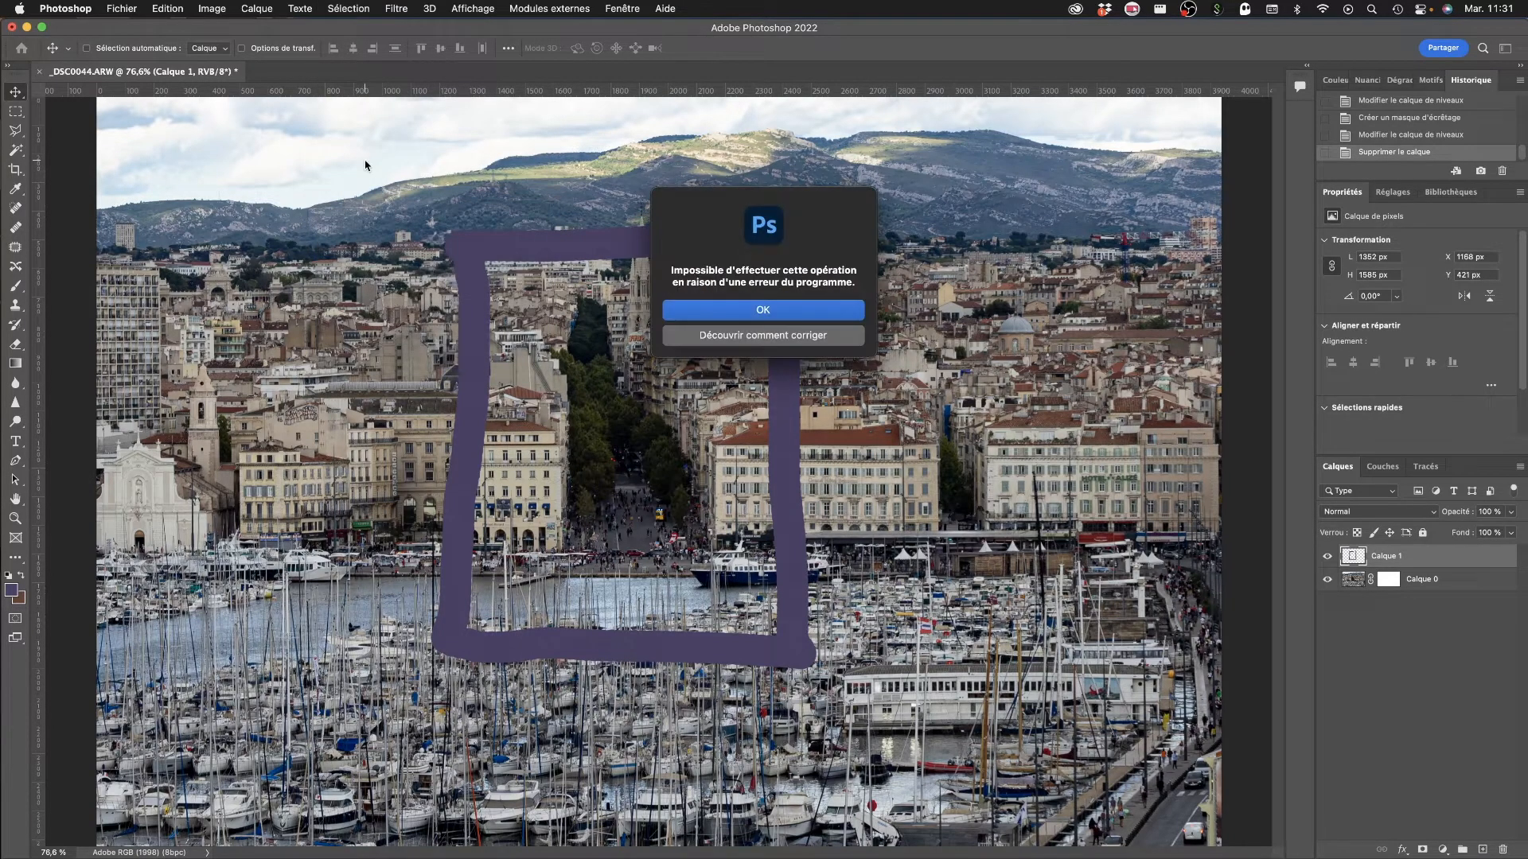
left_click(769, 317)
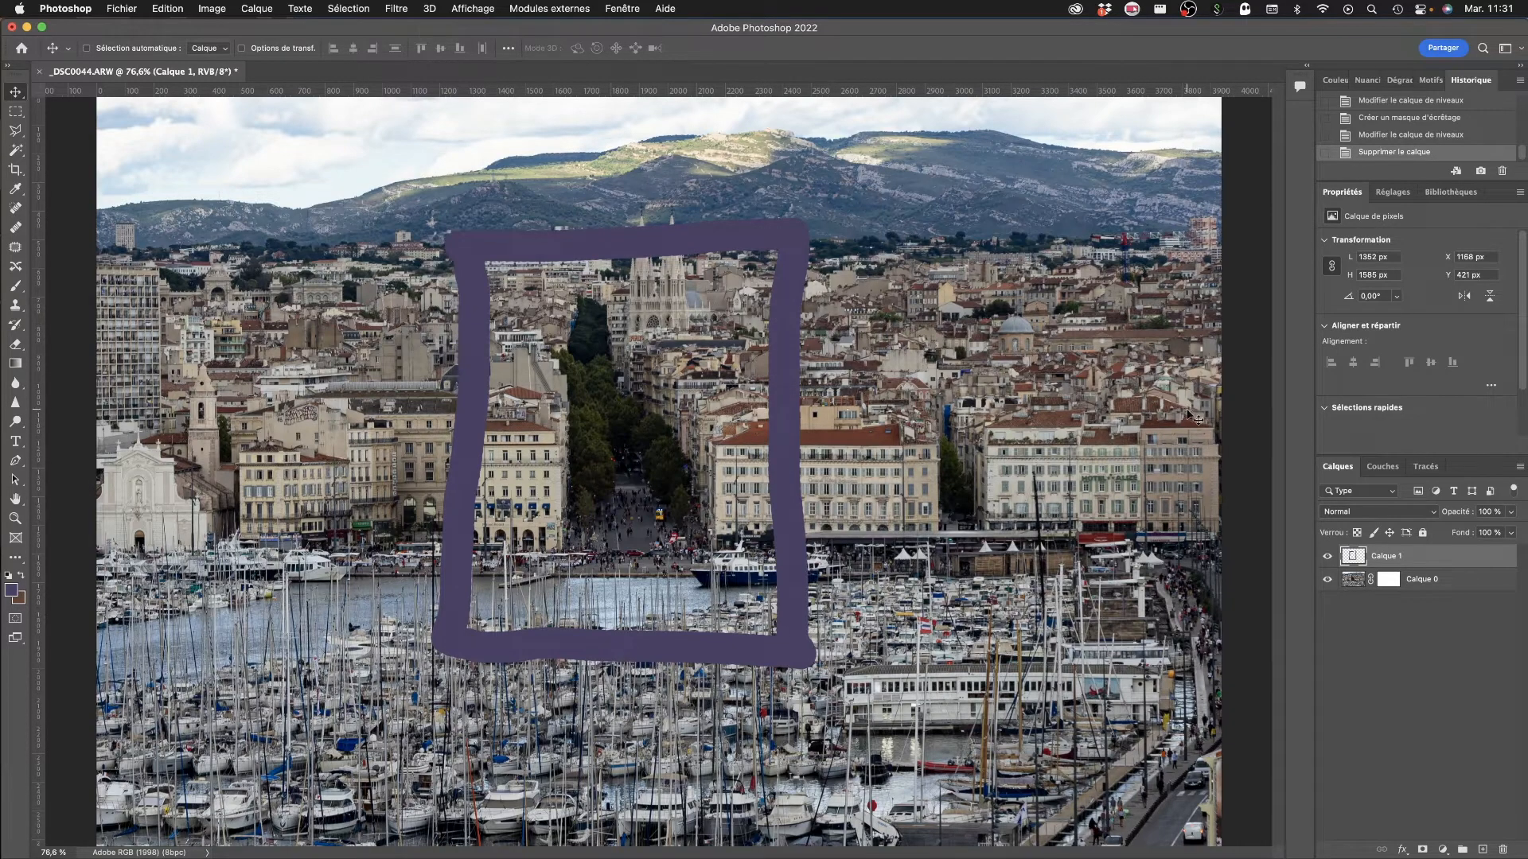
Step: Select the sky automatically on the photo layer Calque 0 and add a Niveaux adjustment layer masked to that selection
left_click(1351, 583)
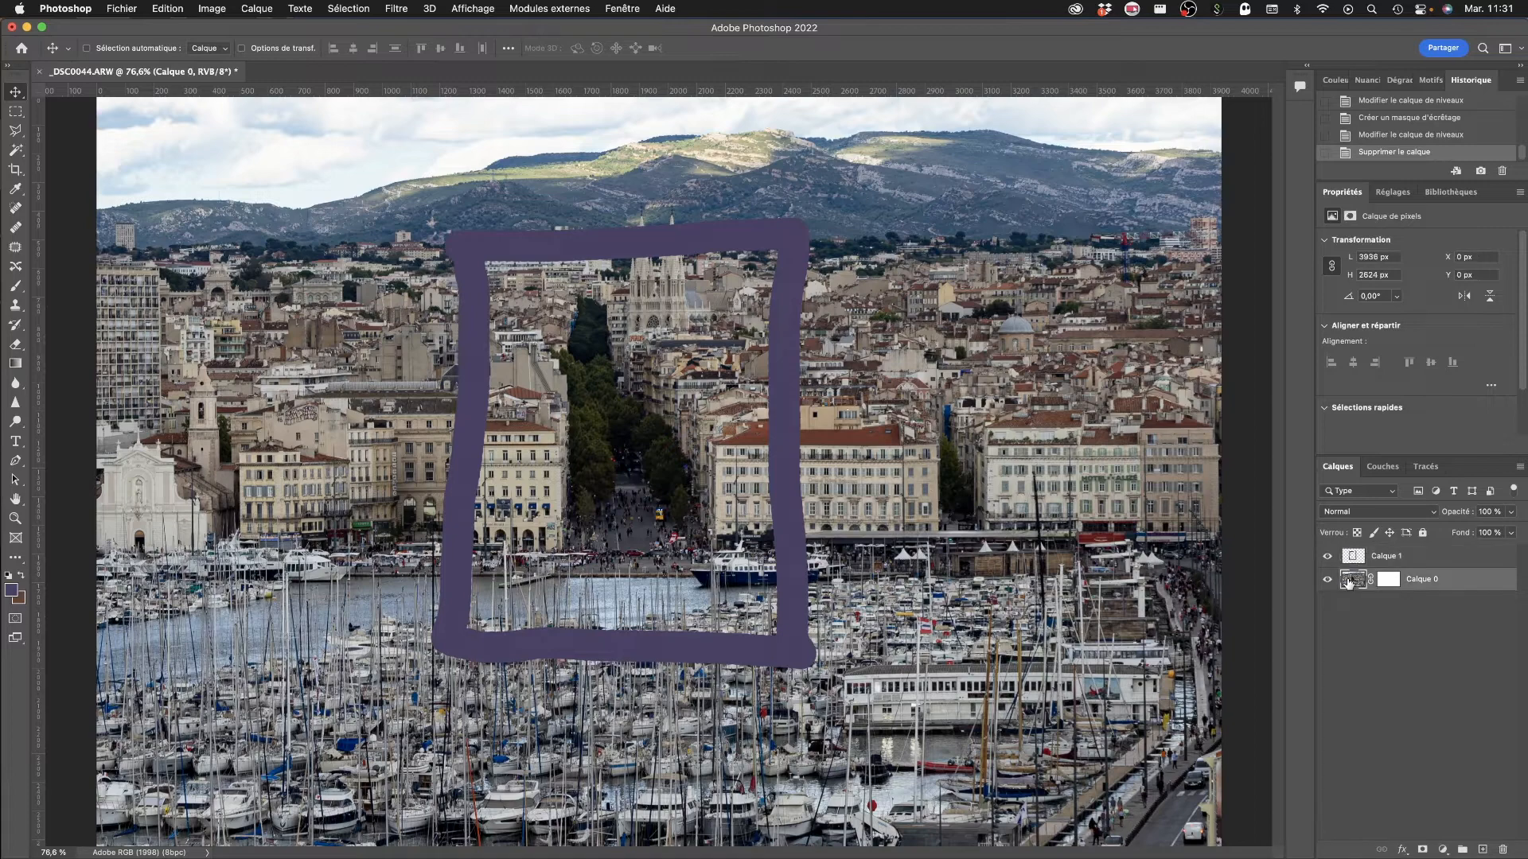
left_click(348, 8)
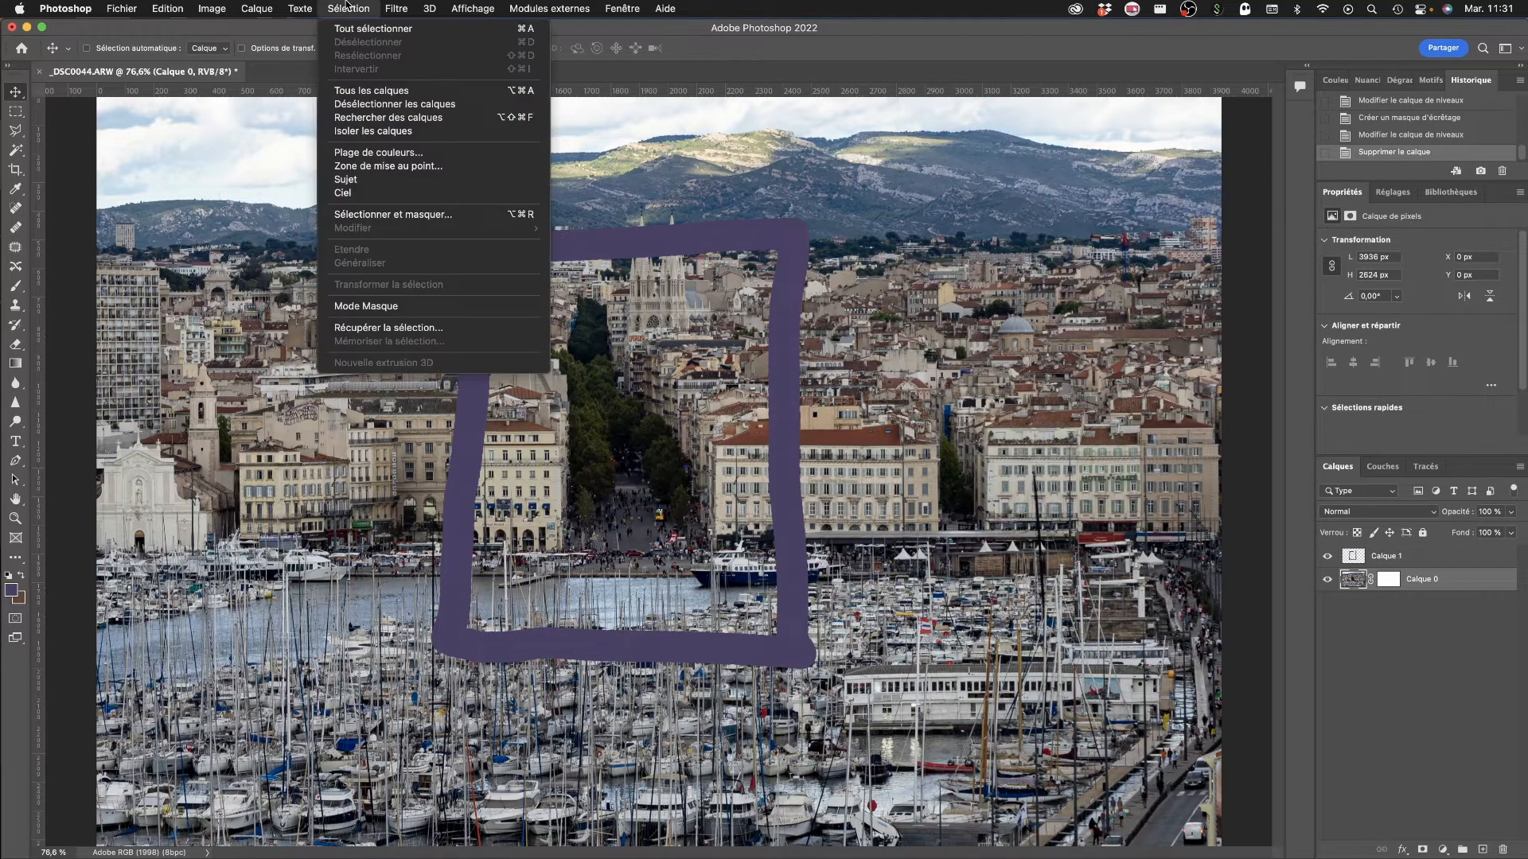
left_click(366, 194)
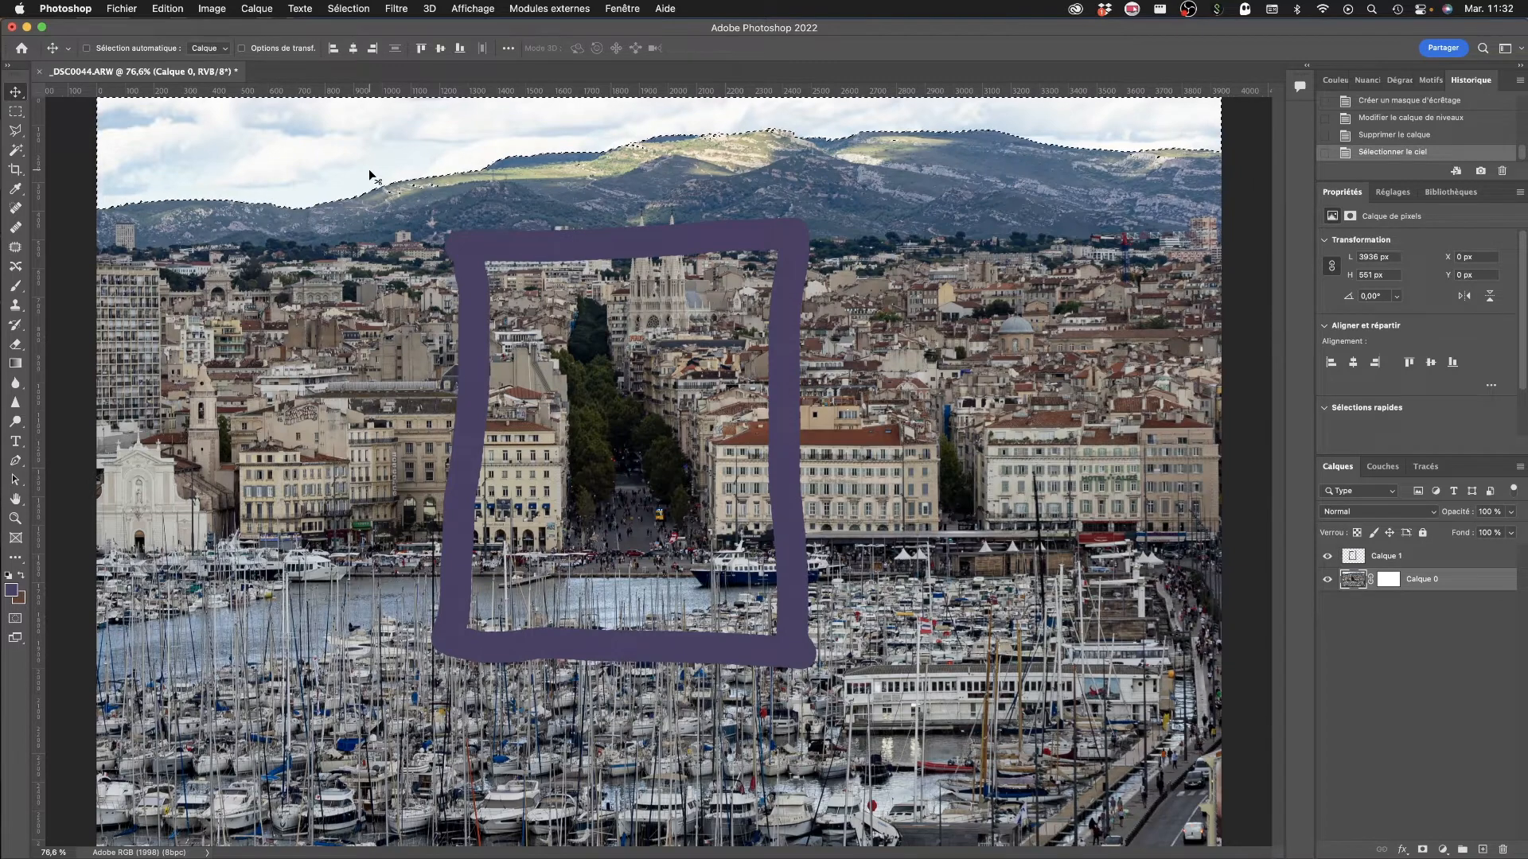
left_click(403, 8)
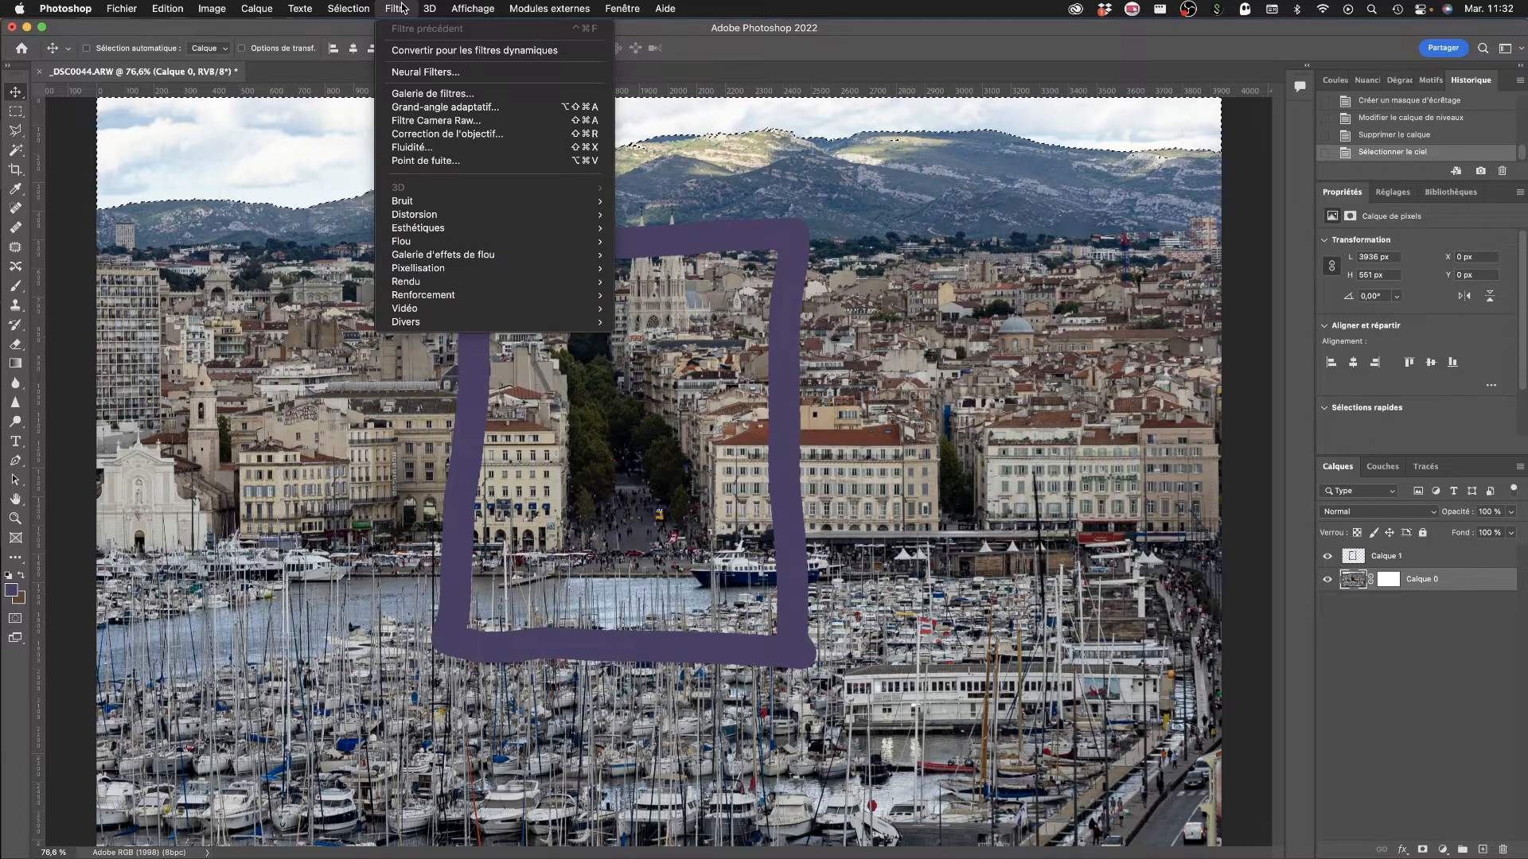
left_click(402, 8)
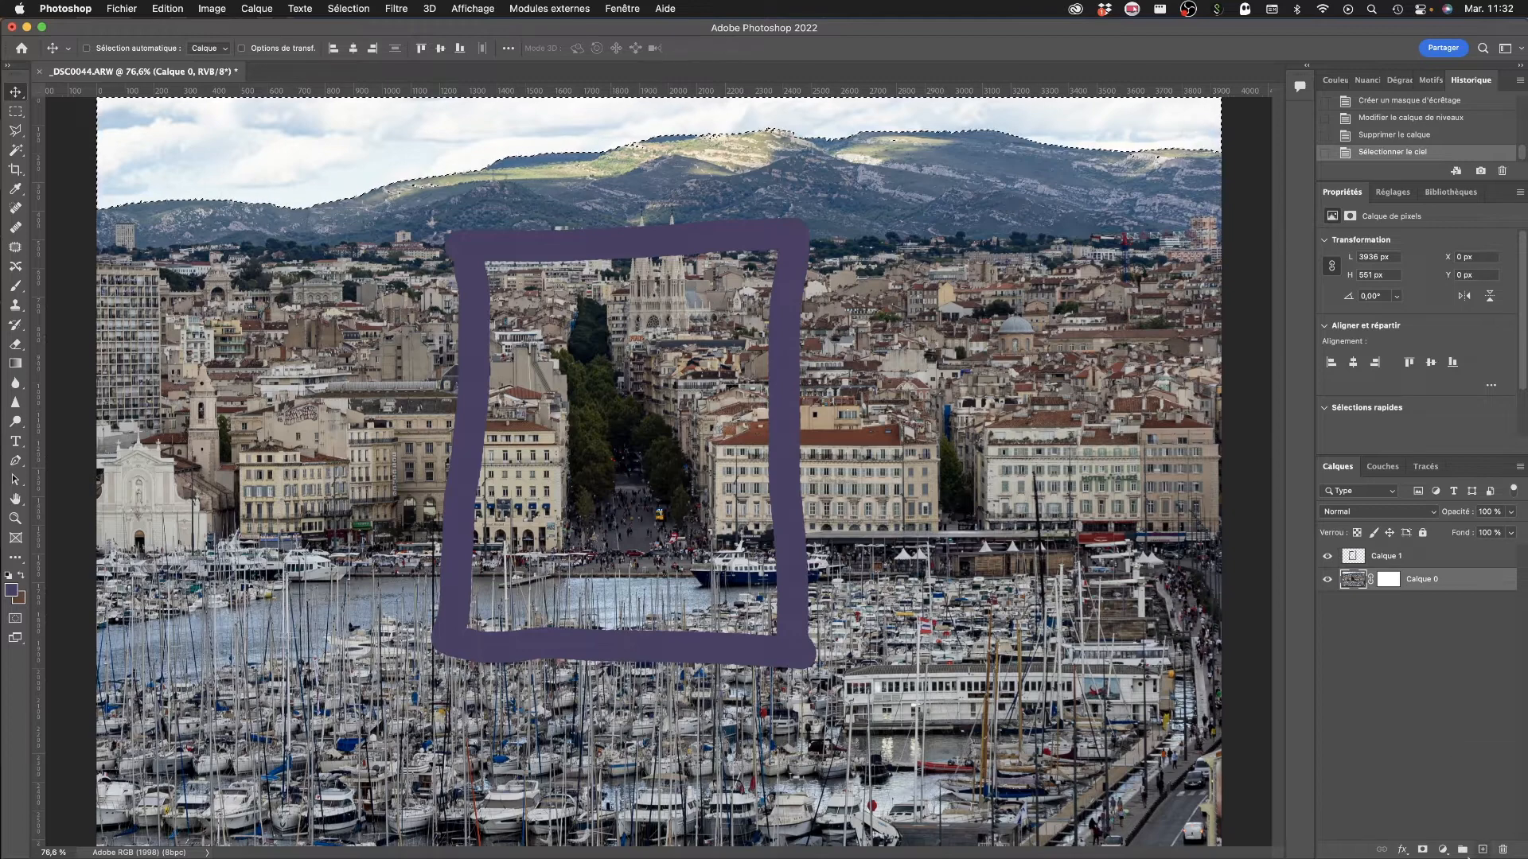
left_click(1442, 850)
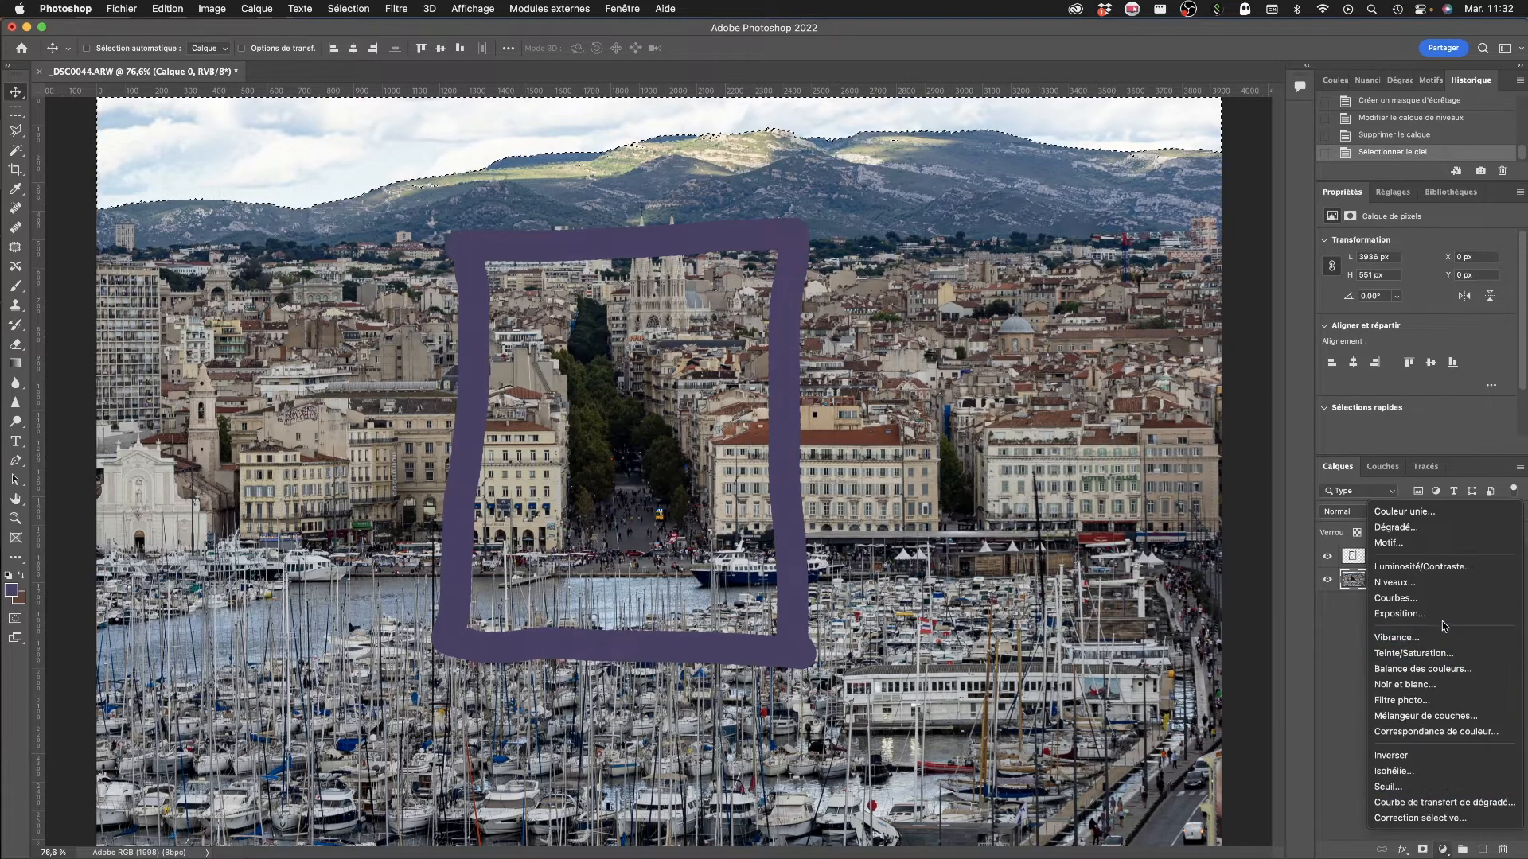
left_click(1417, 587)
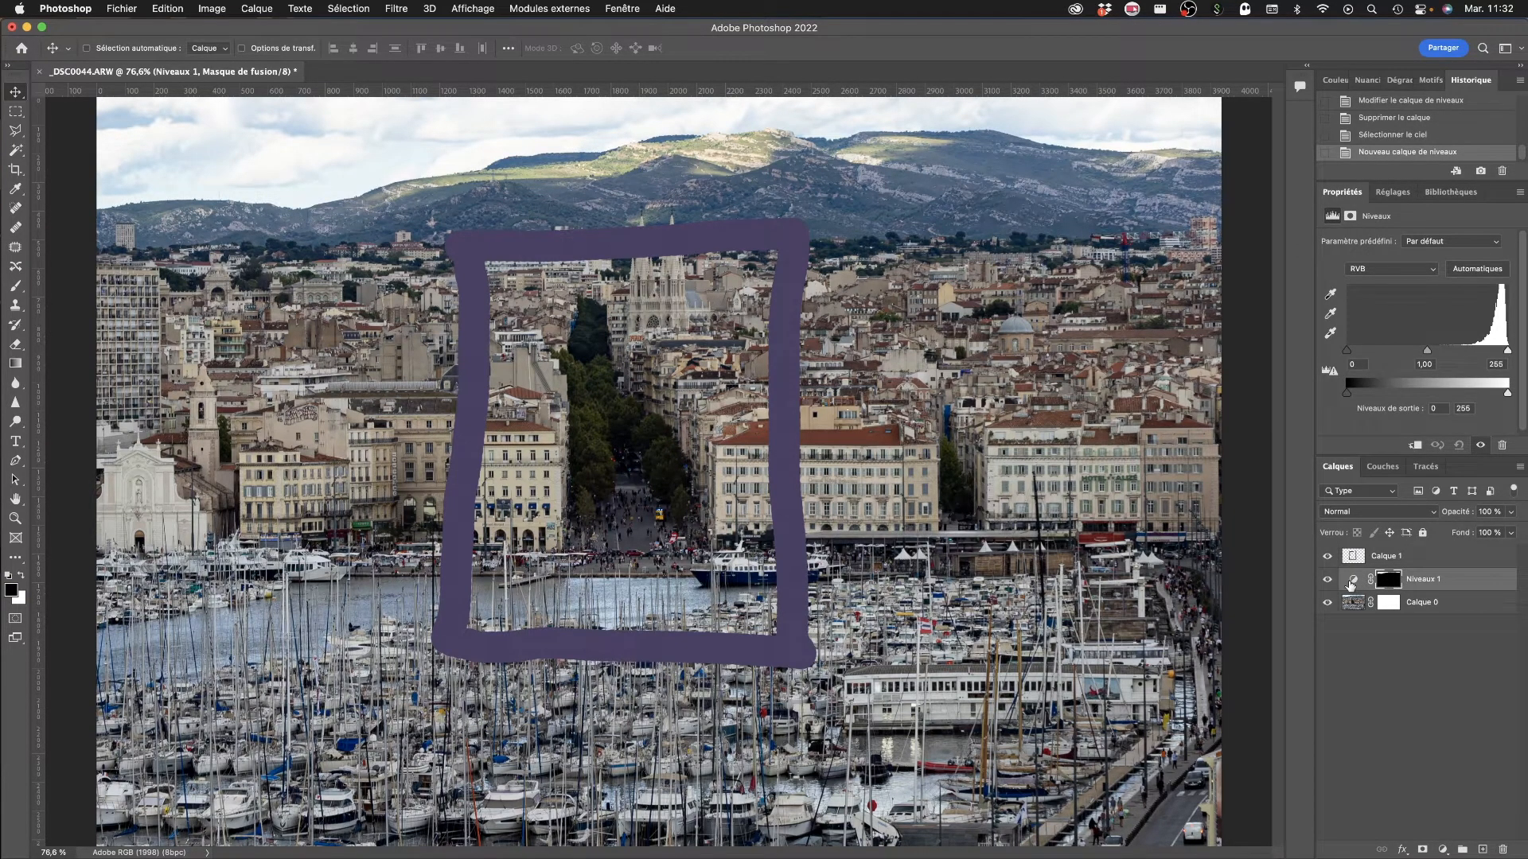
Step: Look through the available filters such as Bruit and Divers, the display options, and the external module commands
left_click(389, 8)
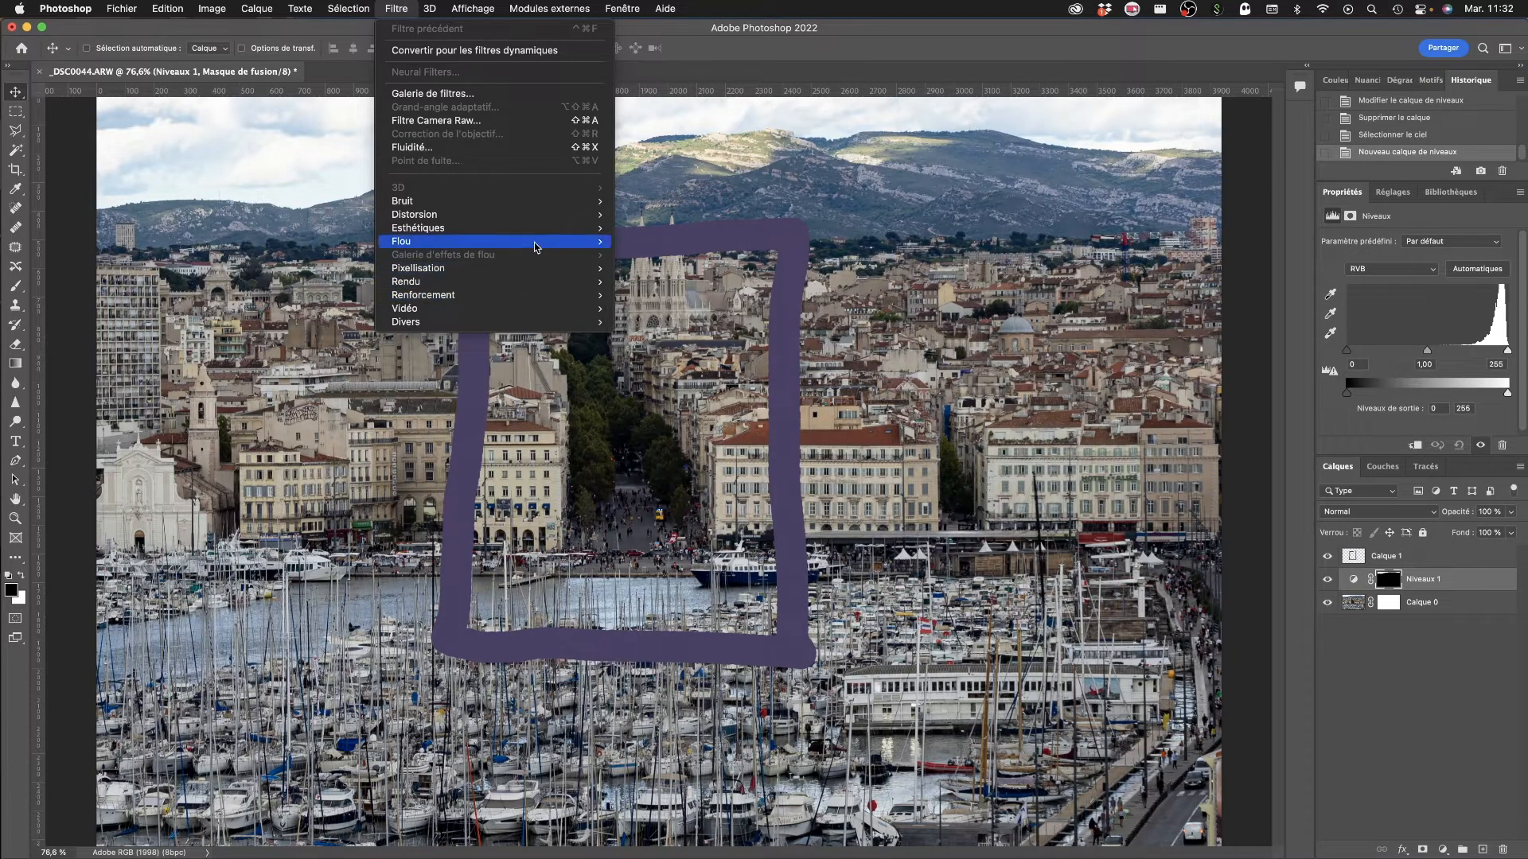
mouse_move(540, 230)
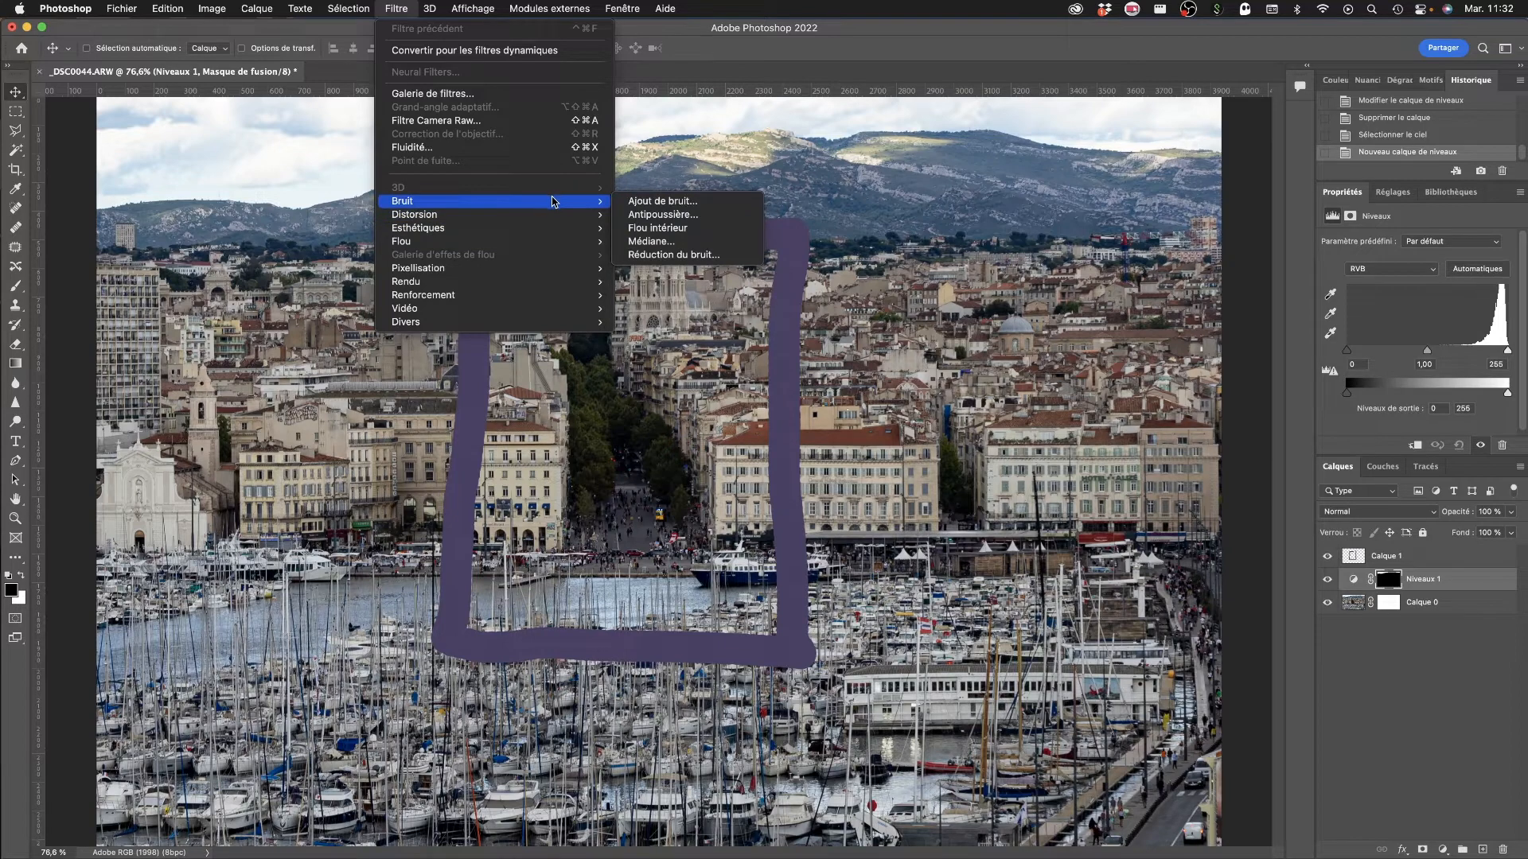
mouse_move(547, 300)
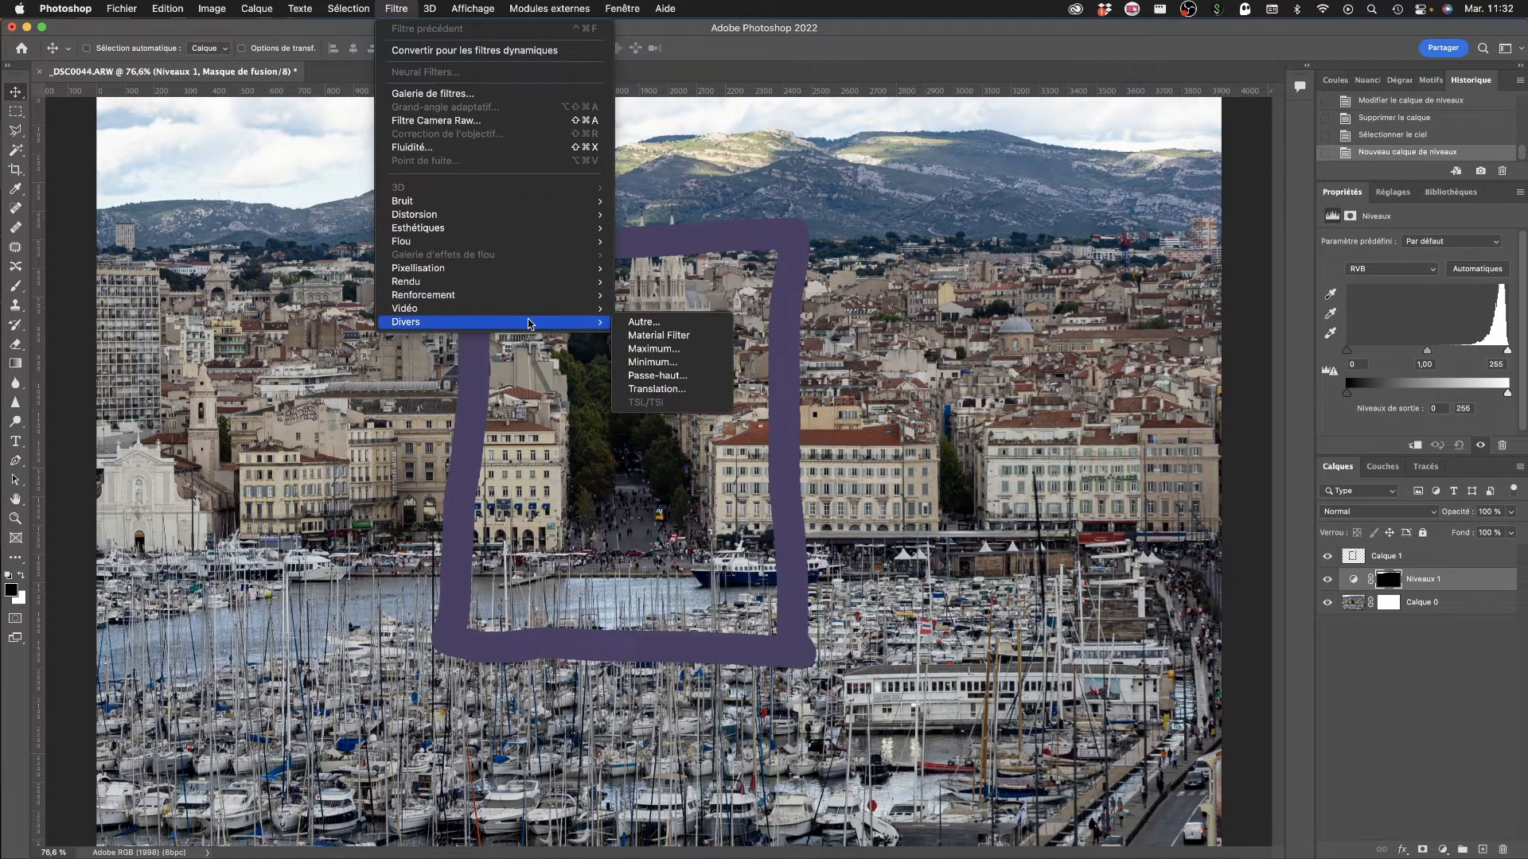
mouse_move(471, 10)
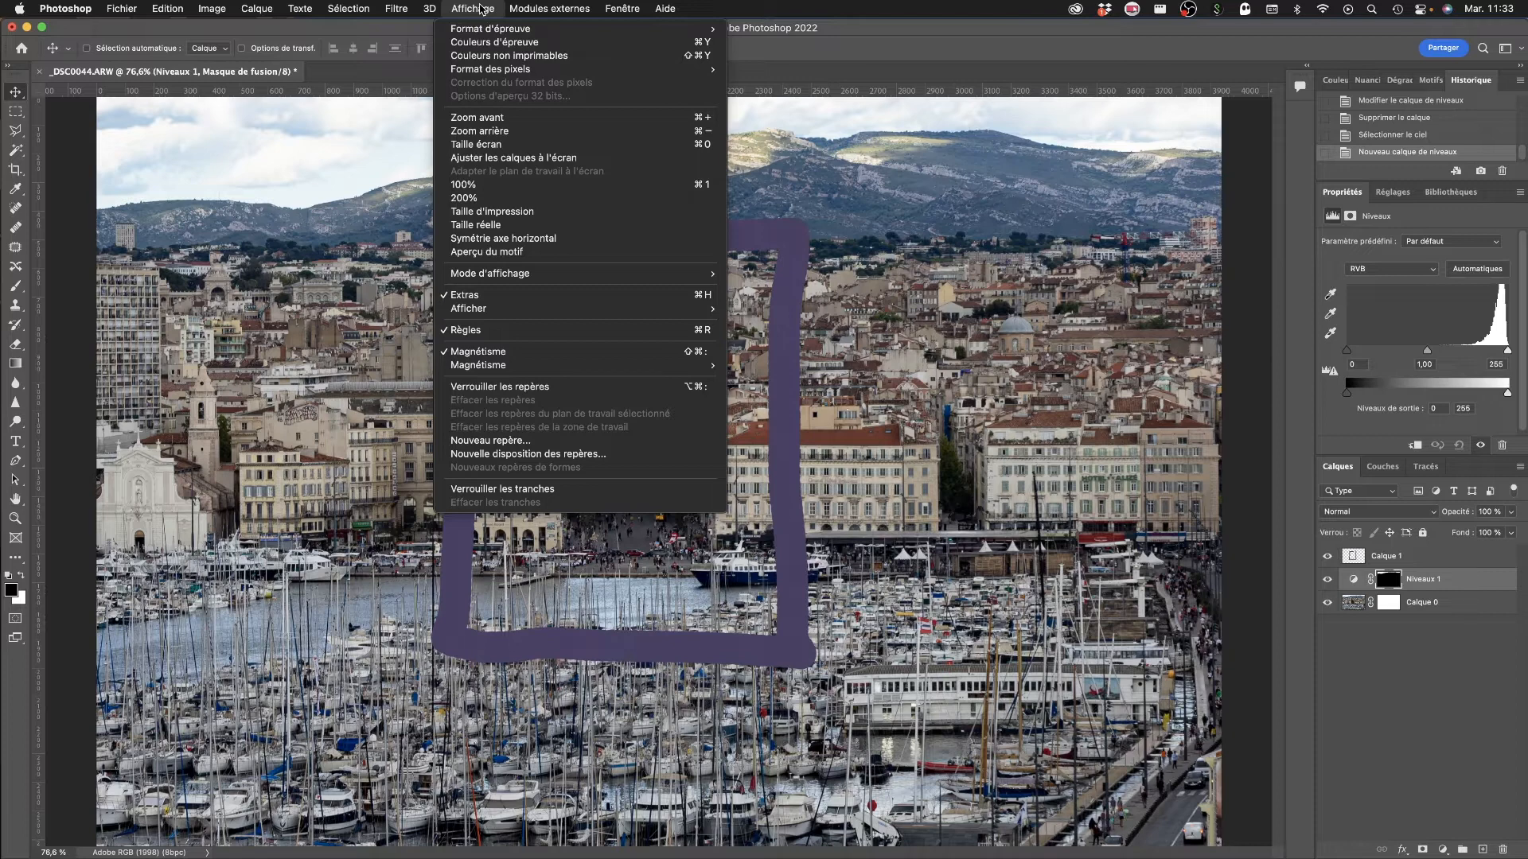
mouse_move(537, 9)
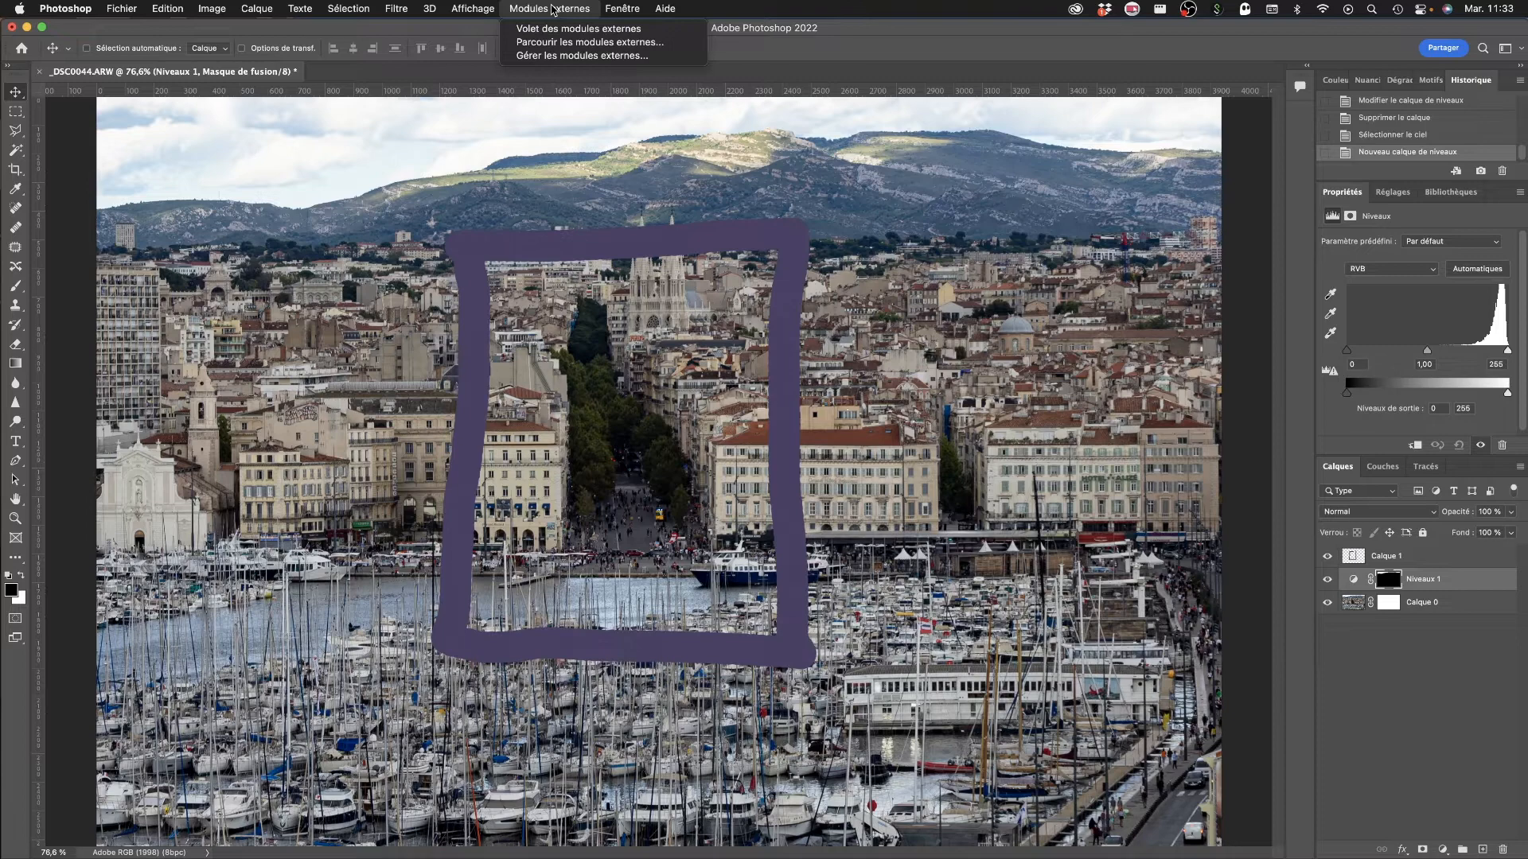
Step: Show the Montage video timeline, look over the help commands, and hide the timeline again
left_click(622, 8)
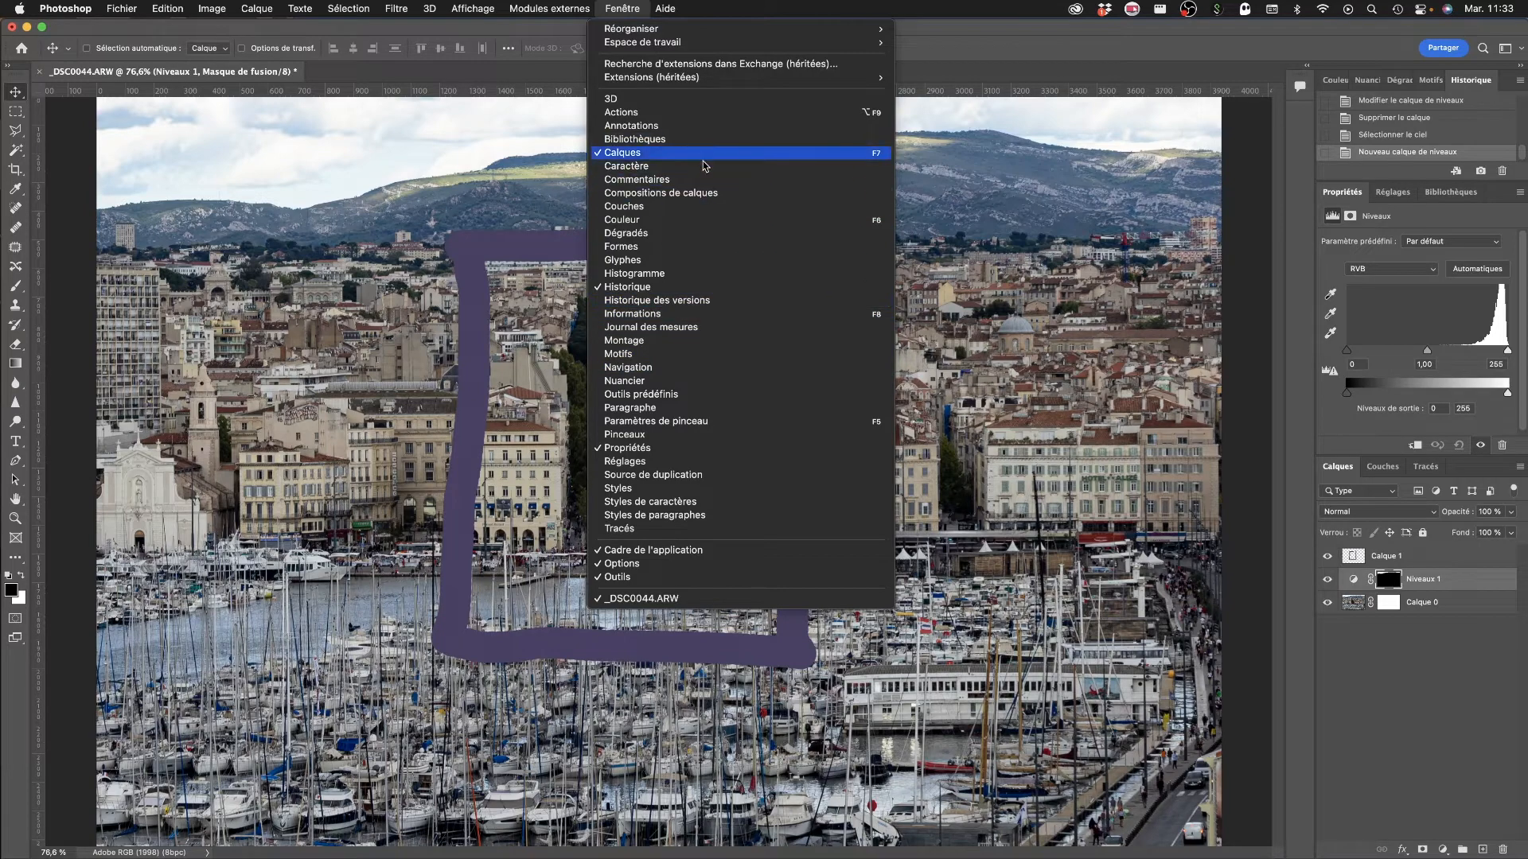
left_click(665, 340)
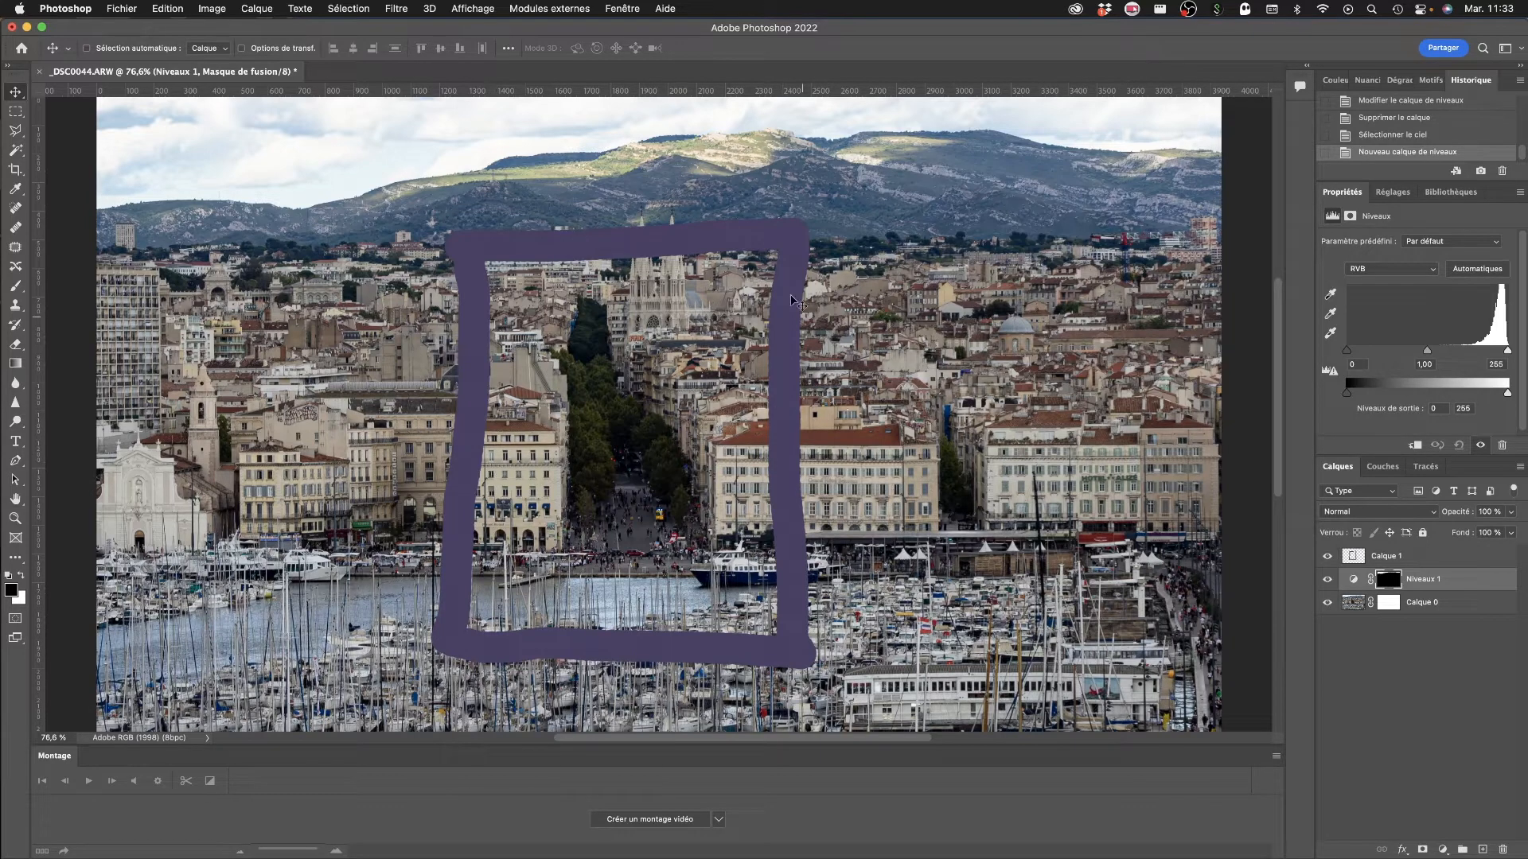
left_click(536, 8)
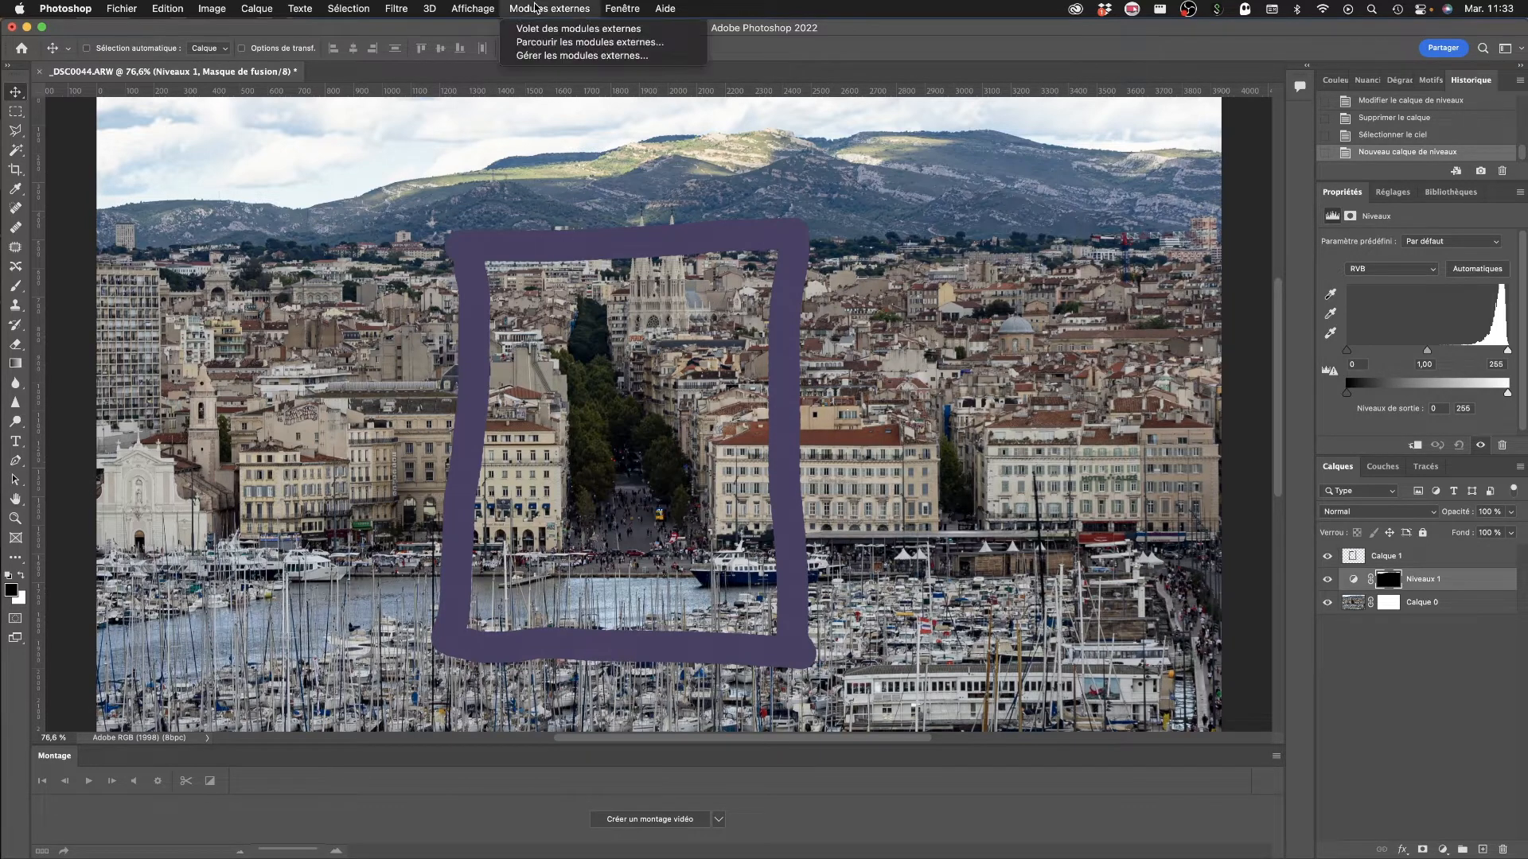
mouse_move(625, 8)
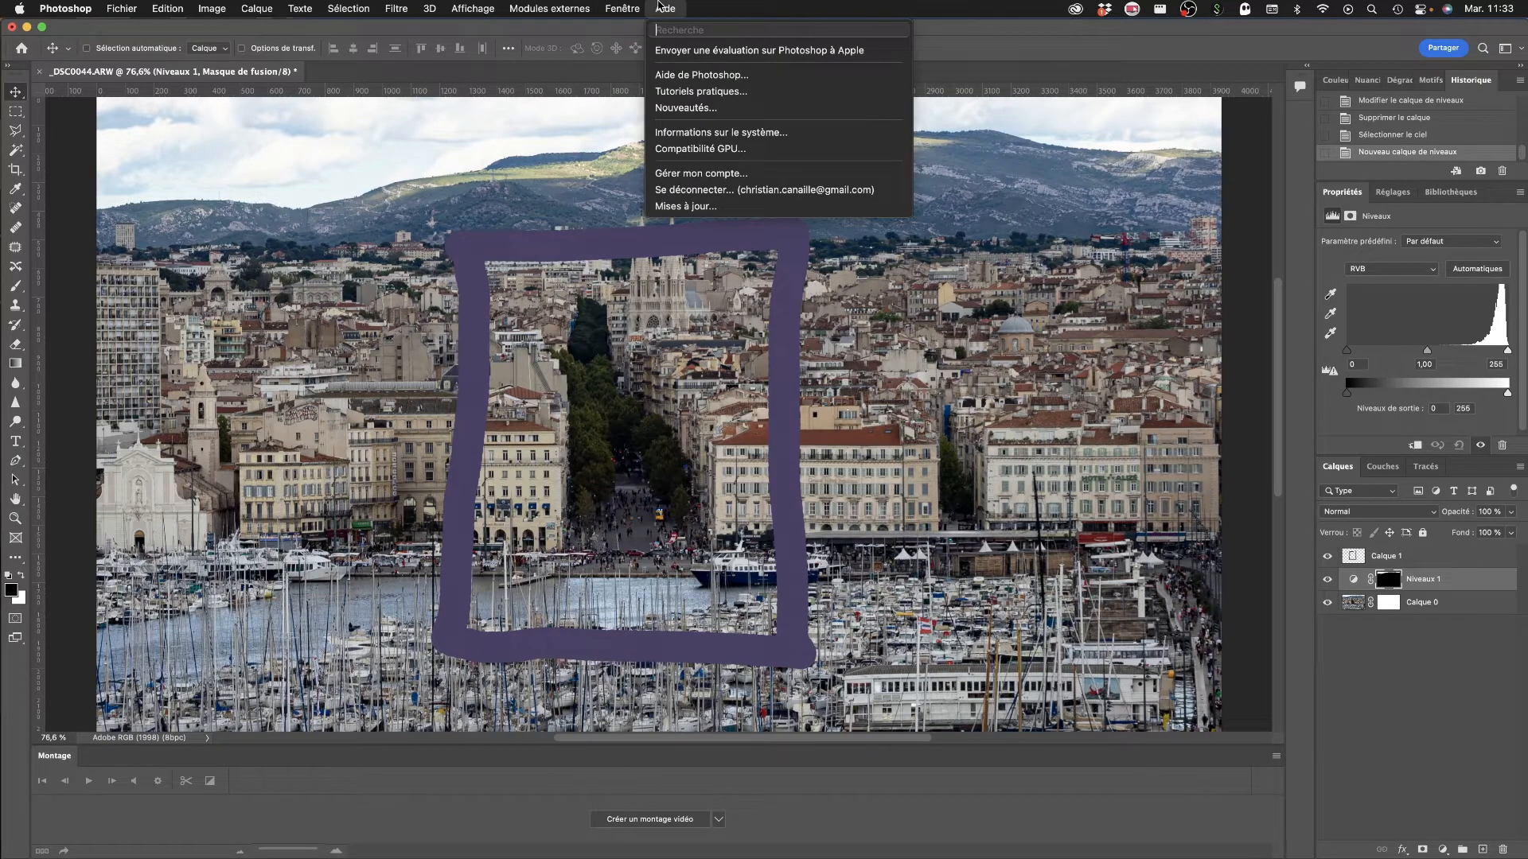
left_click(659, 4)
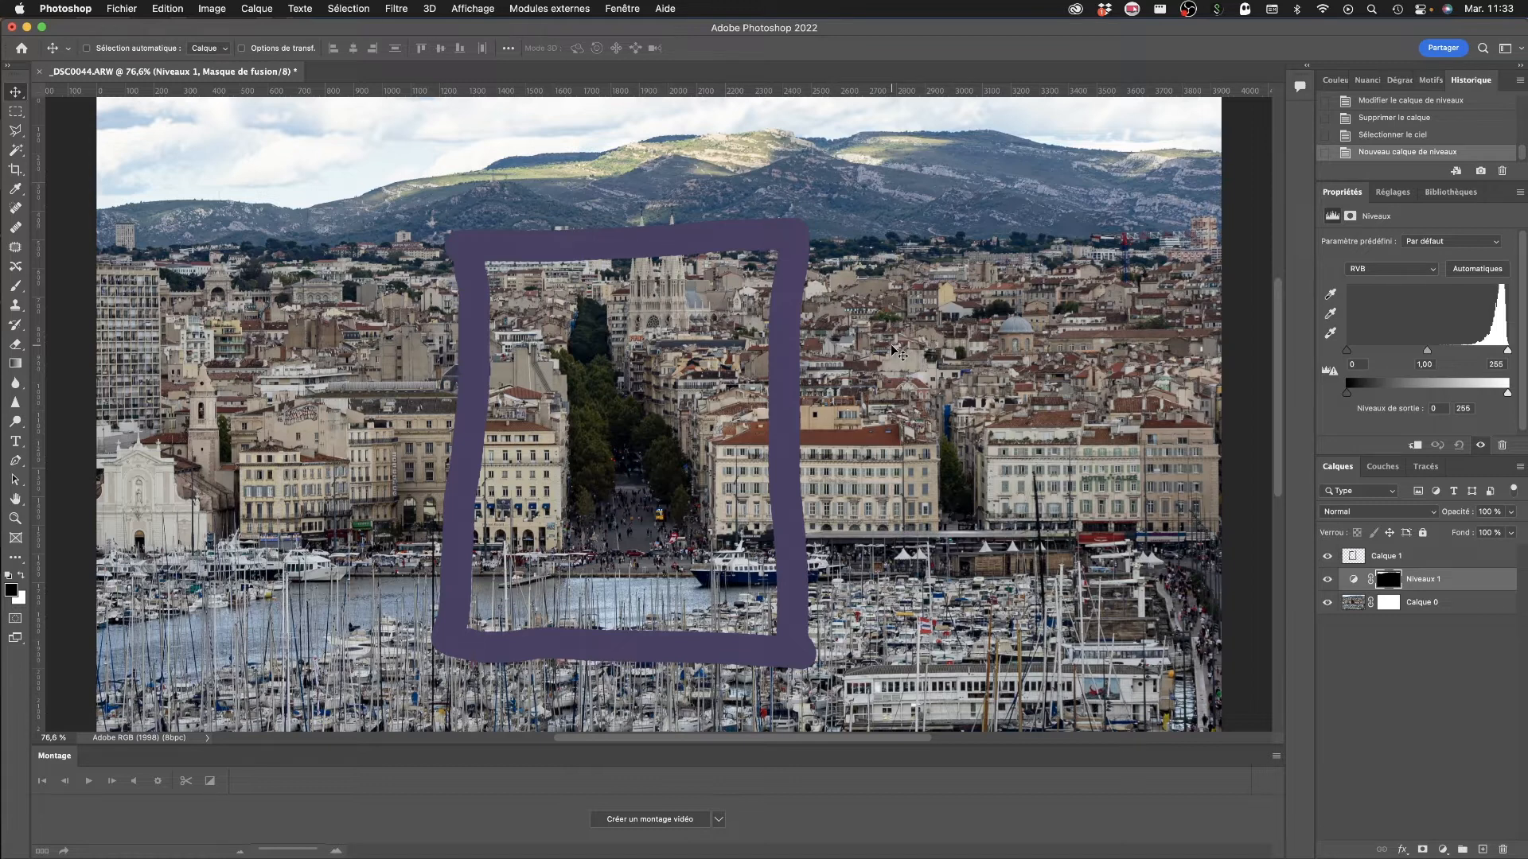
left_click(619, 8)
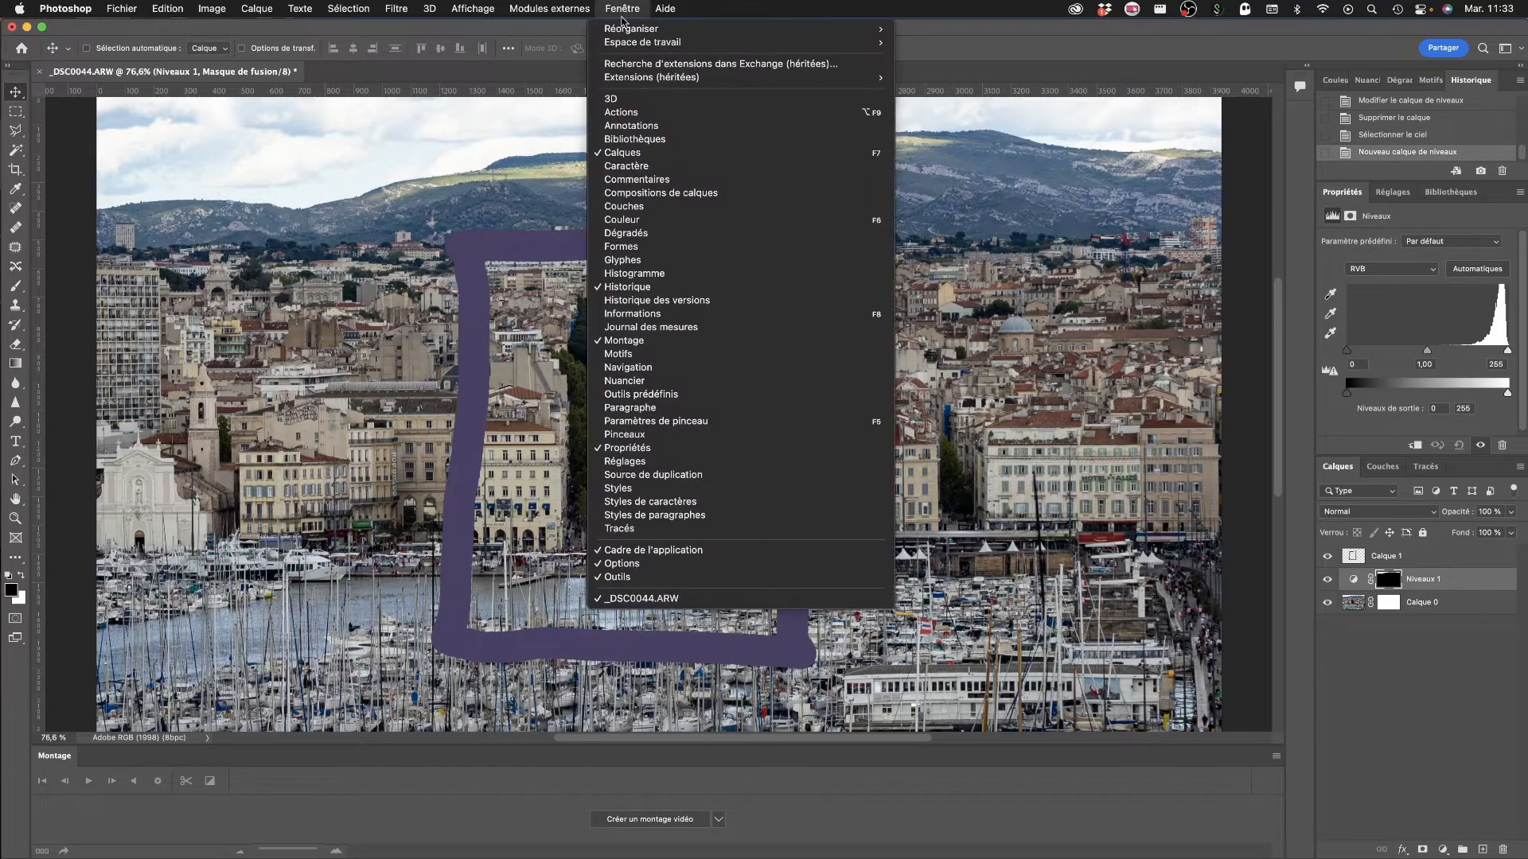
left_click(667, 341)
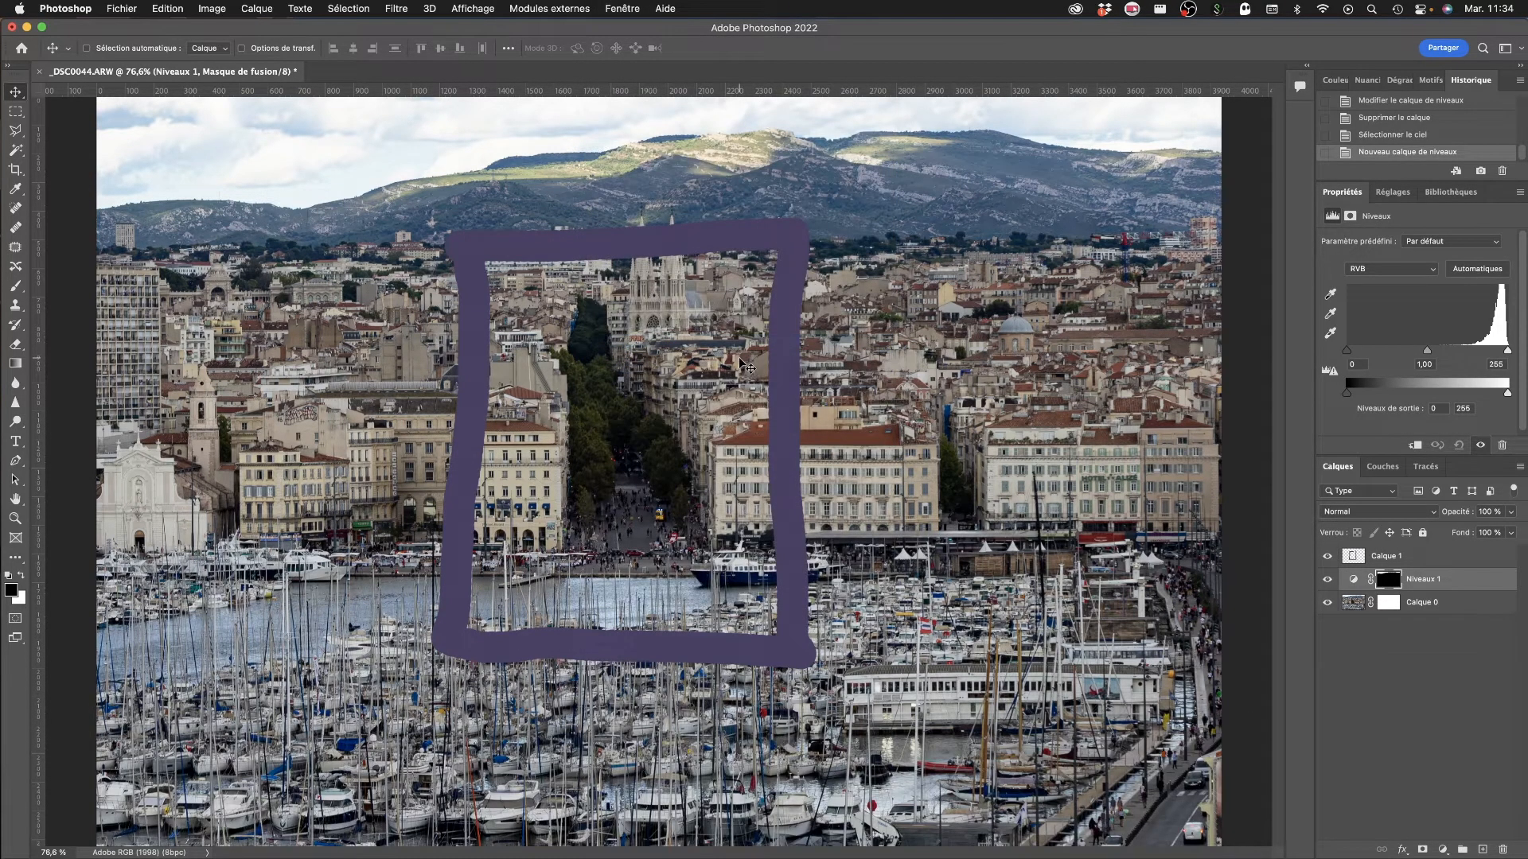